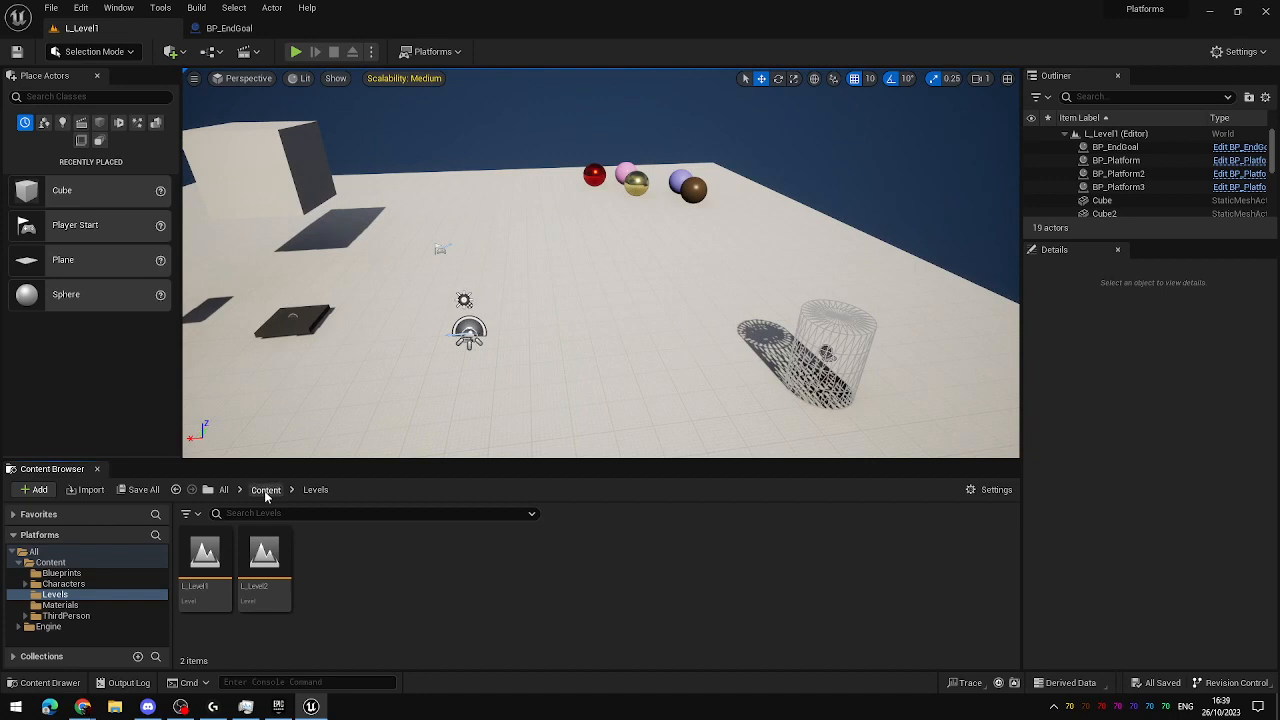
# Create a new level named L_MainMenu in the Levels folder, save it and open it.
pyautogui.click(266, 489)
pyautogui.doubleClick(329, 586)
pyautogui.rightClick(359, 567)
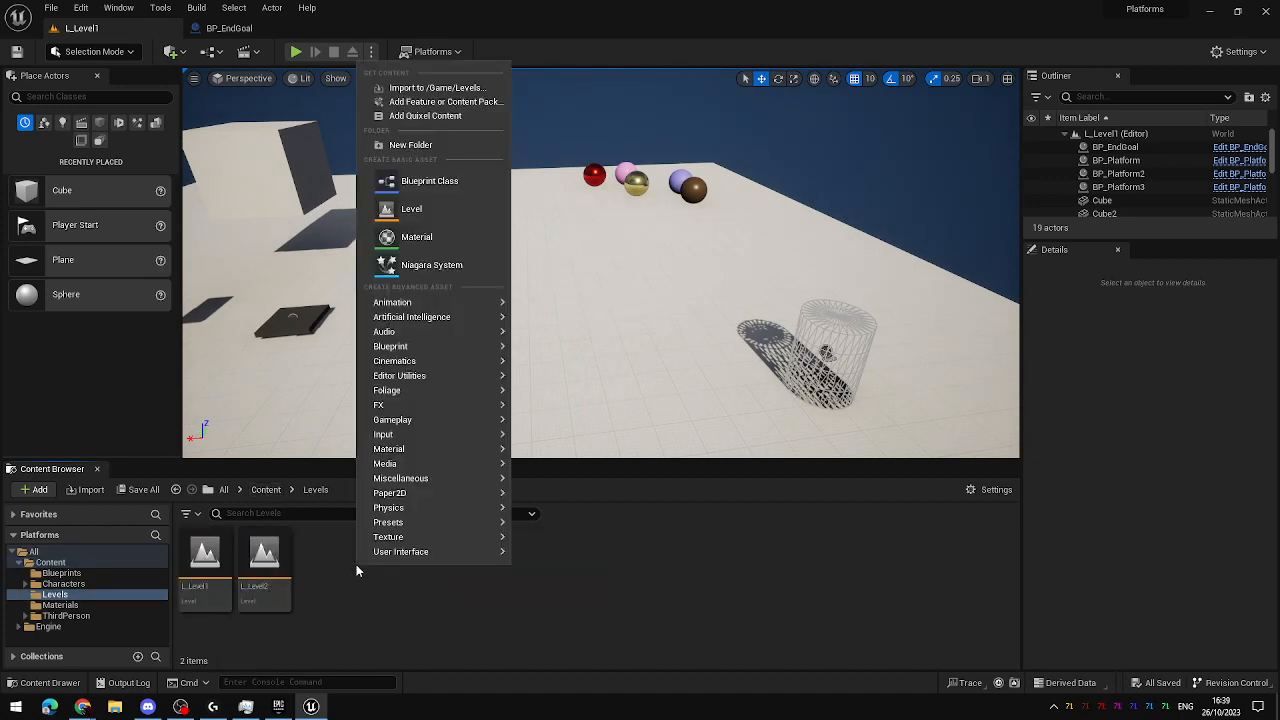
pyautogui.click(451, 208)
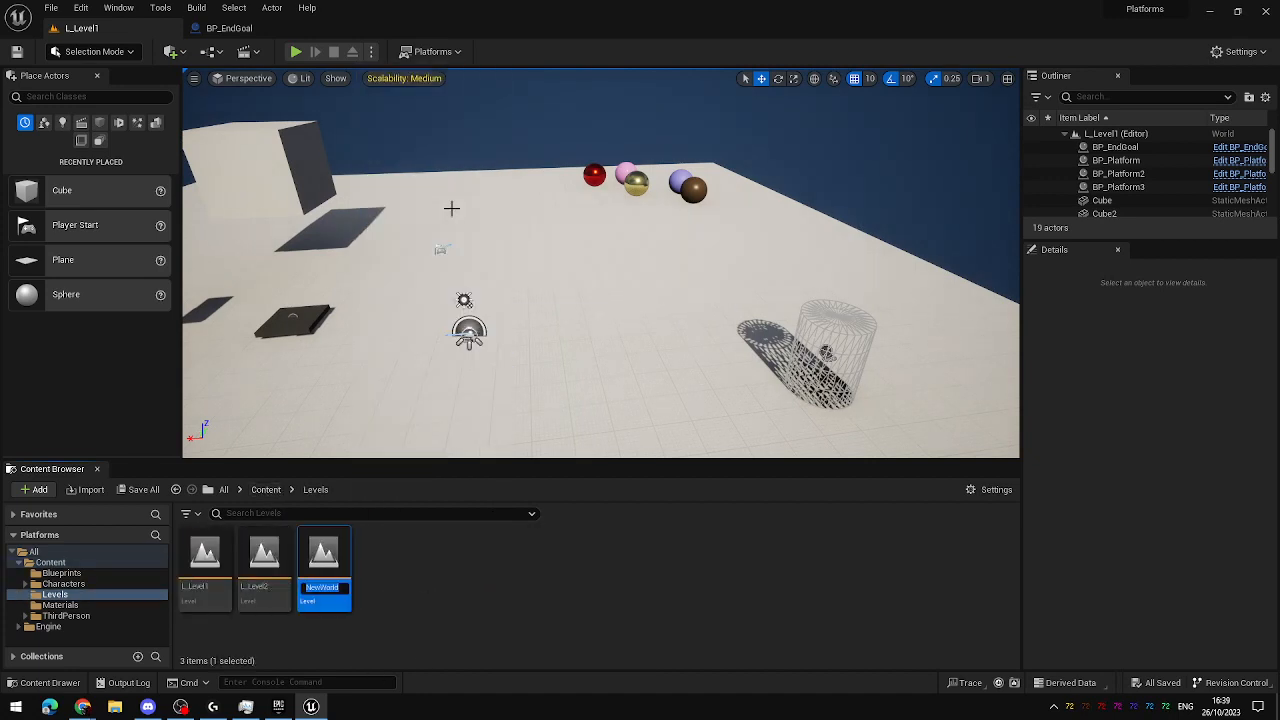
pyautogui.write('L_MainMenu')
pyautogui.press('Return')
pyautogui.press('Return')
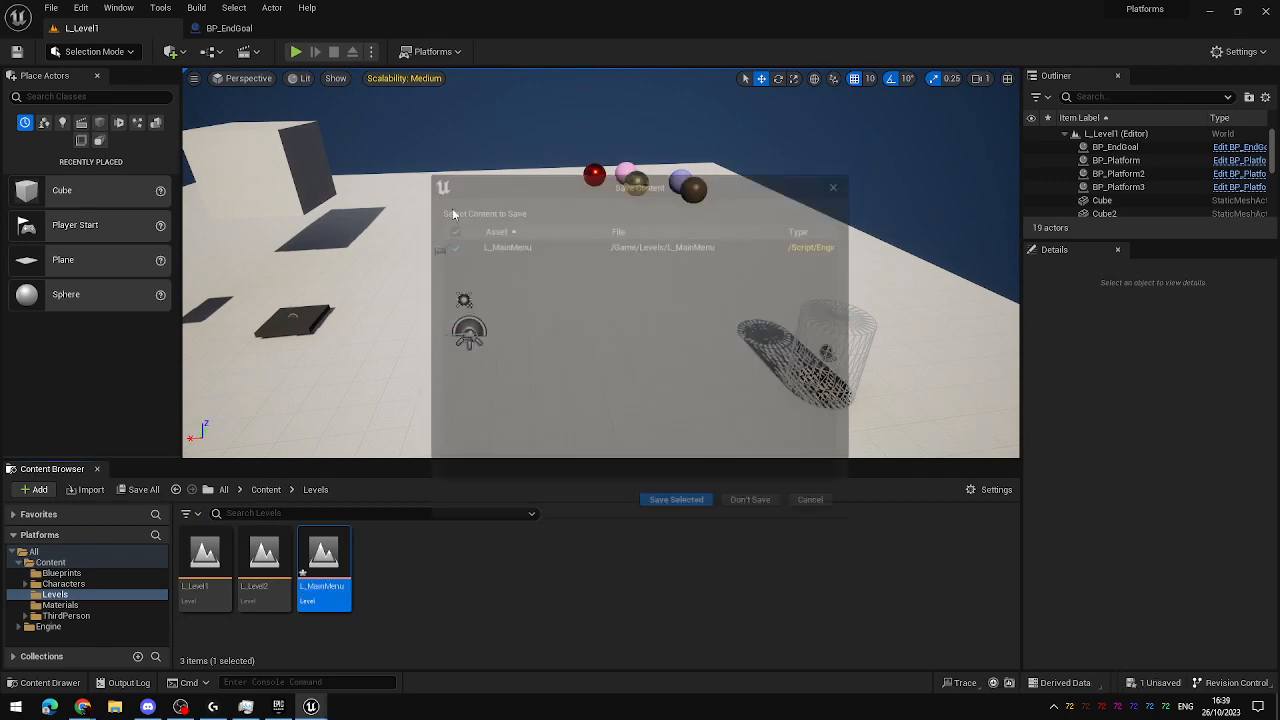
pyautogui.click(677, 504)
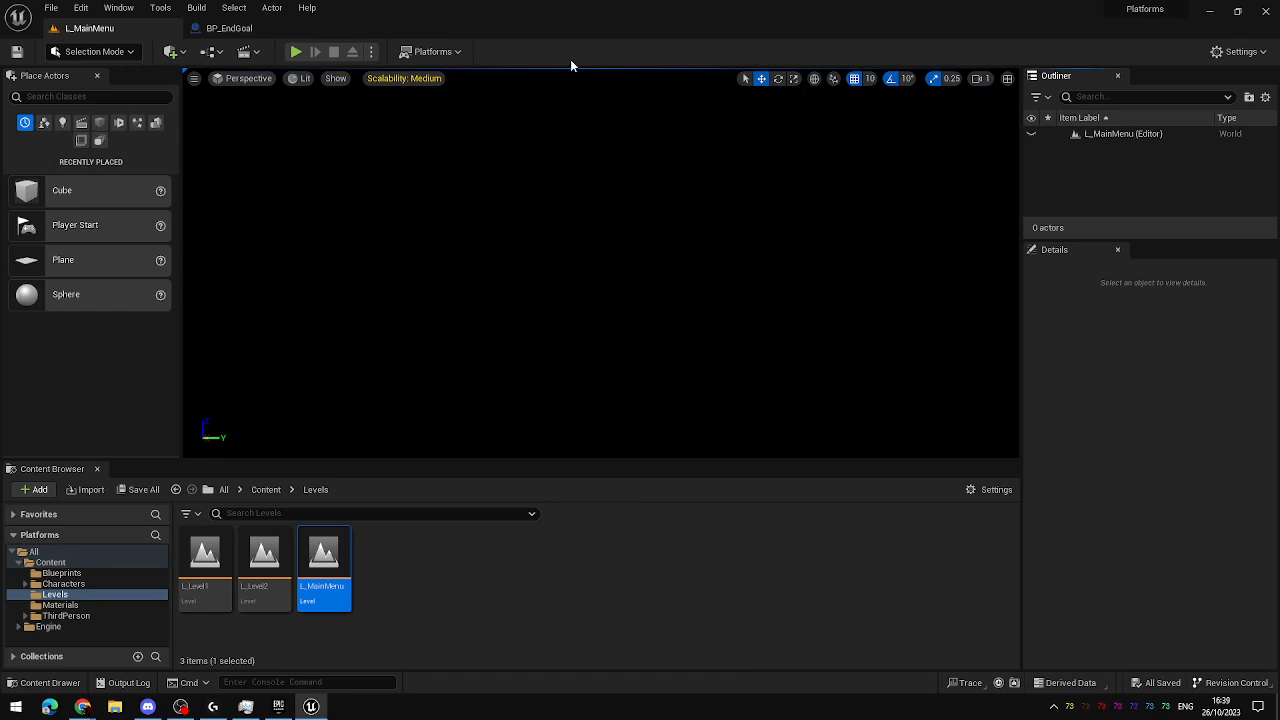
# Create a subfolder named UI inside the Blueprints folder and open it.
pyautogui.click(265, 489)
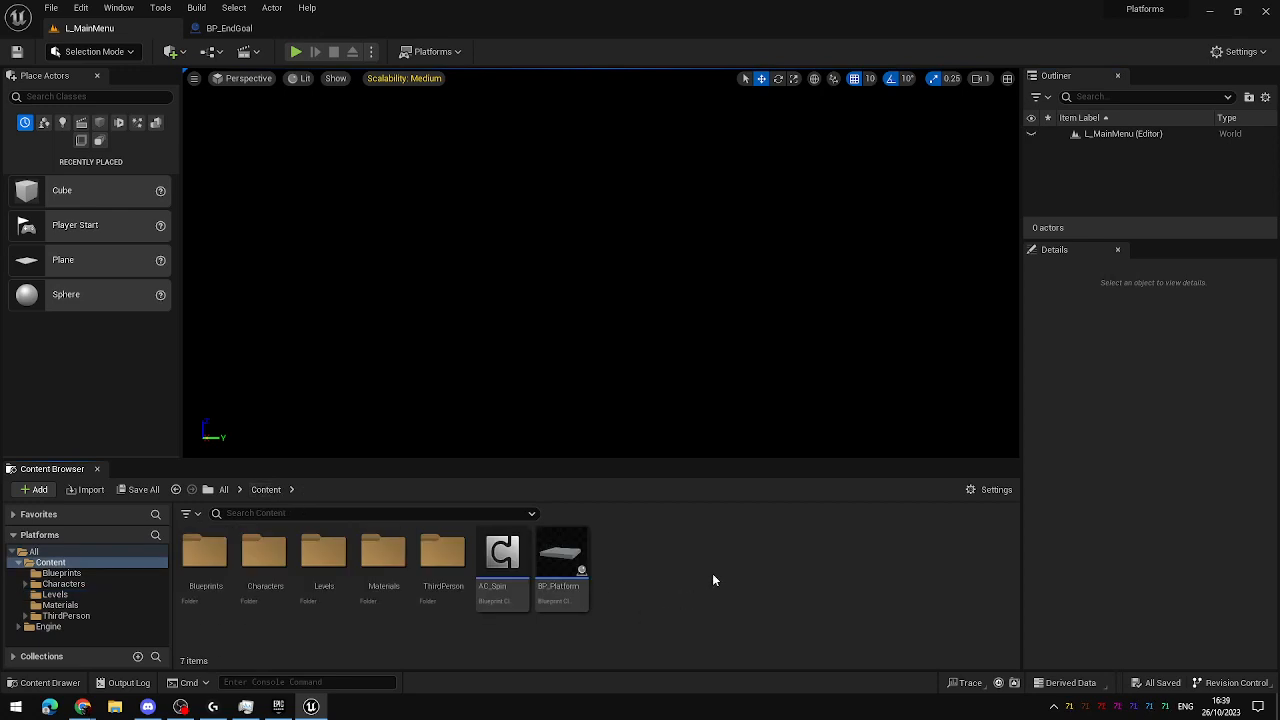
pyautogui.doubleClick(205, 556)
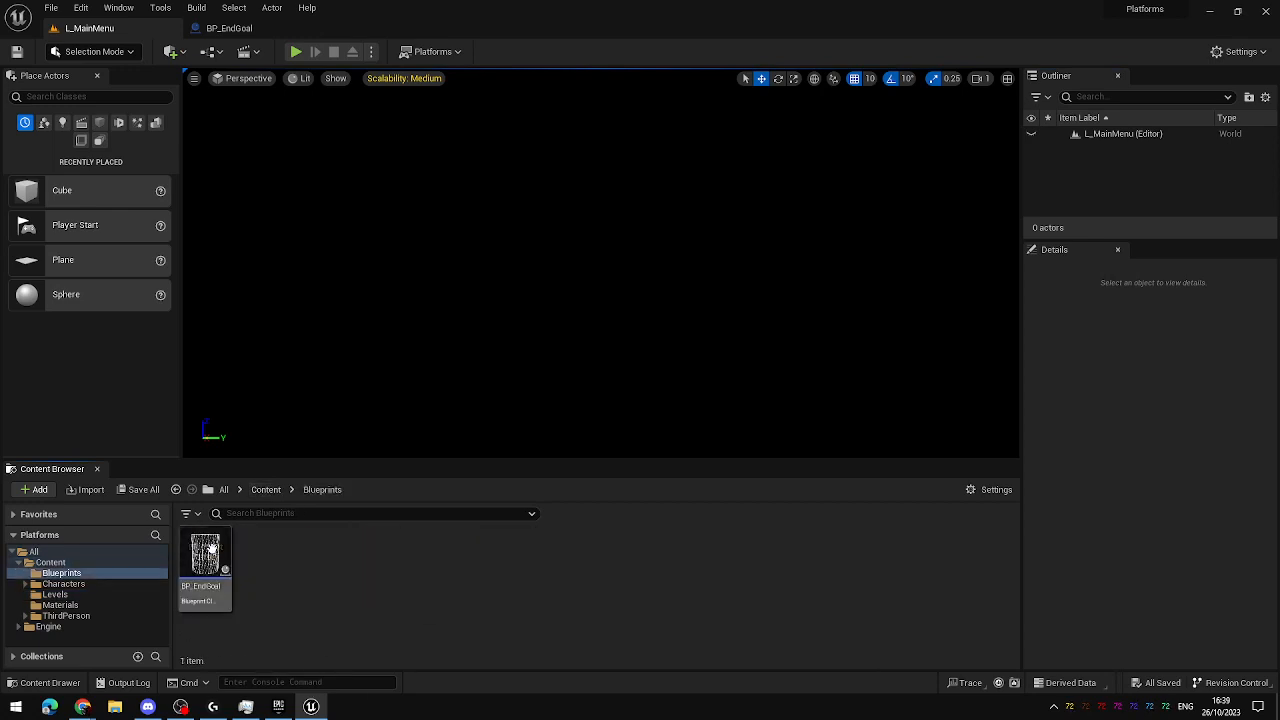
pyautogui.rightClick(395, 581)
pyautogui.click(450, 152)
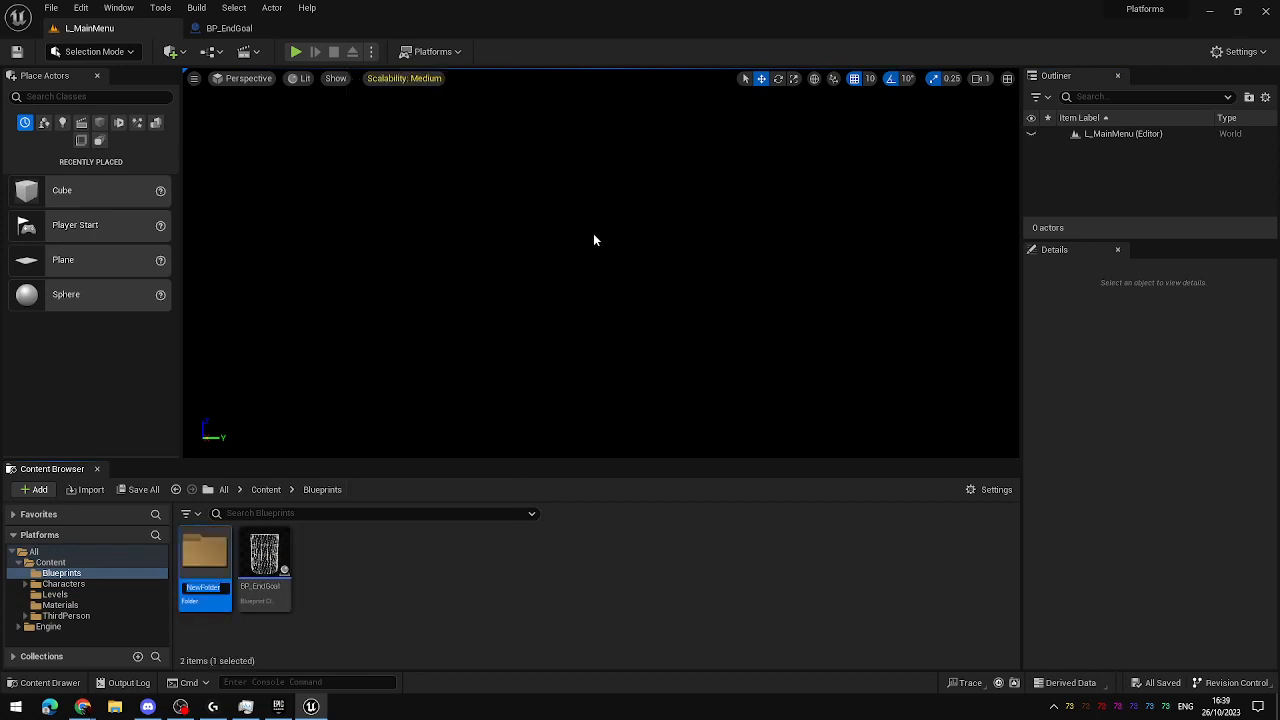
pyautogui.write('Wi')
pyautogui.press('BackSpace')
pyautogui.press('BackSpace')
pyautogui.write('UI')
pyautogui.press('Return')
pyautogui.press('Return')
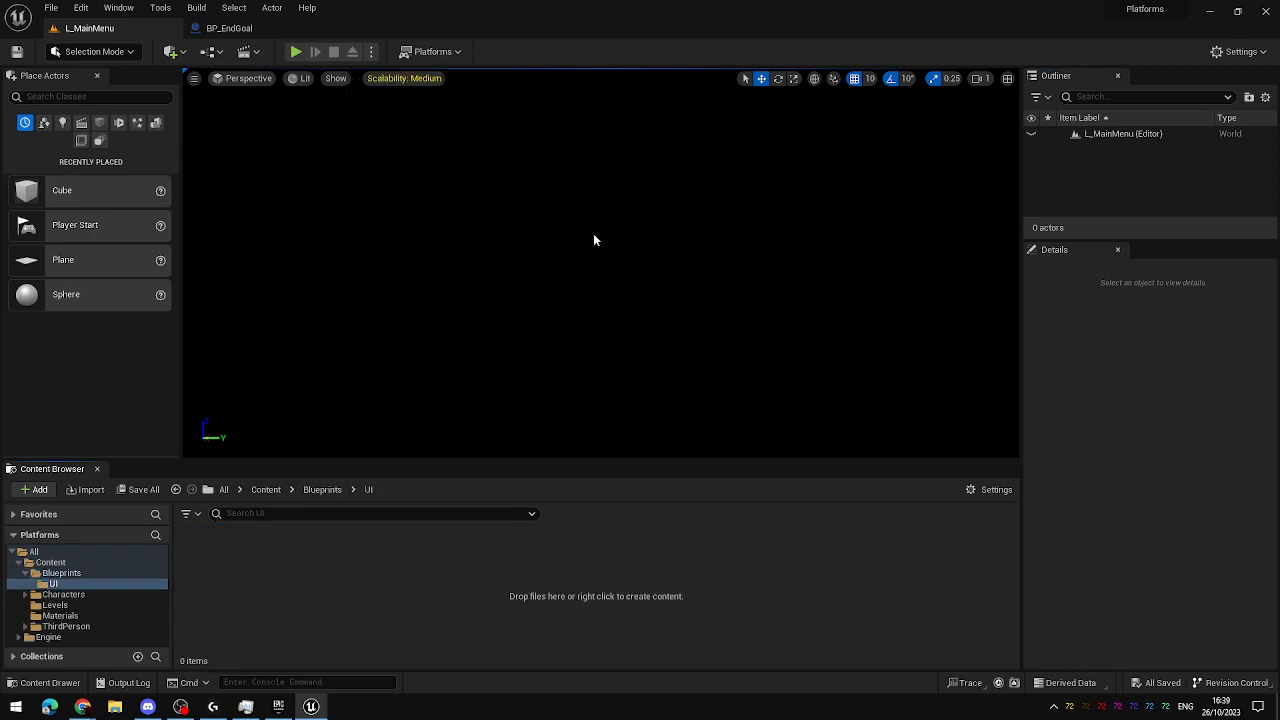
# Create a Widget Blueprint in the UI folder with User Widget as its parent class.
pyautogui.rightClick(327, 577)
pyautogui.click(526, 613)
pyautogui.rightClick(349, 578)
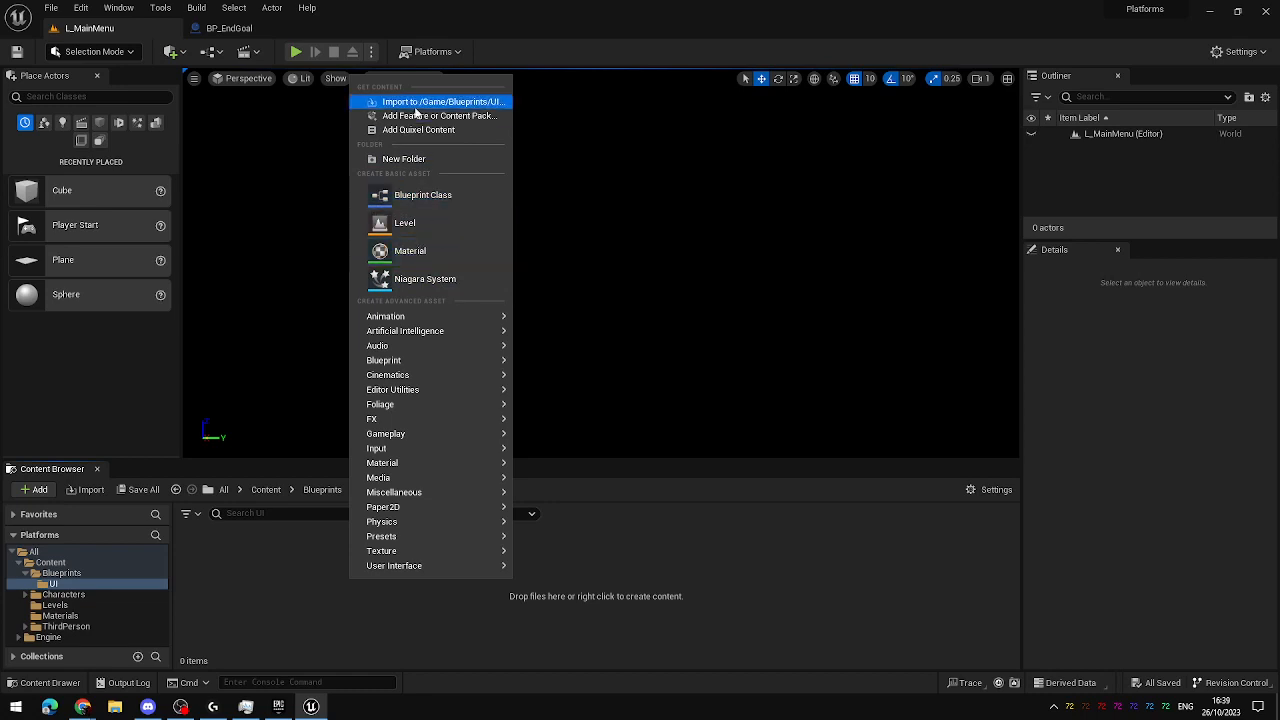
pyautogui.moveTo(398, 412)
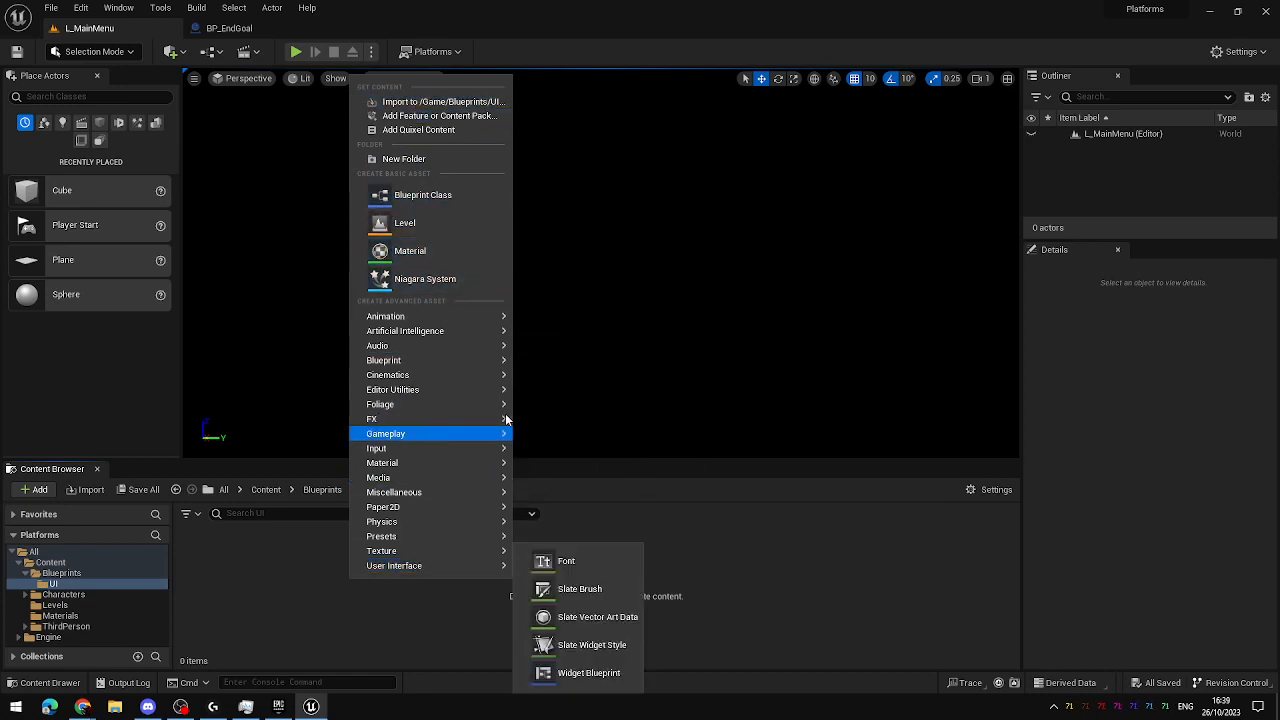
pyautogui.moveTo(455, 326)
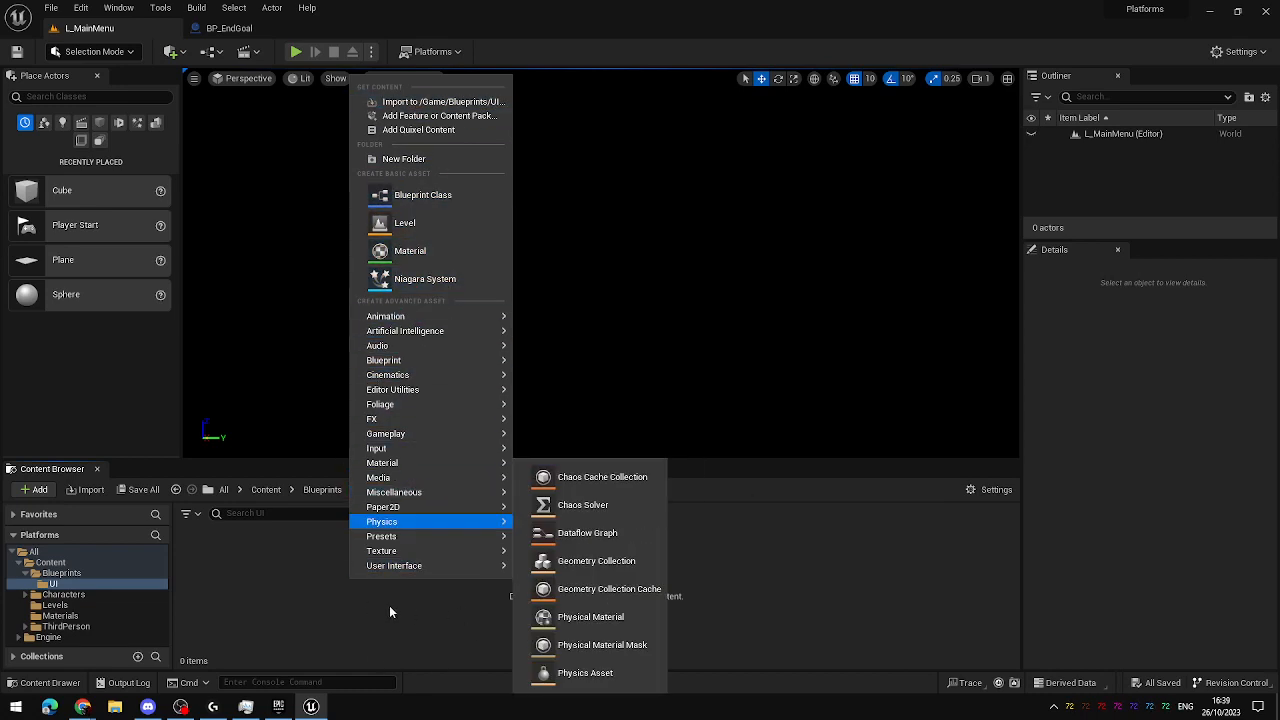
pyautogui.moveTo(395, 567)
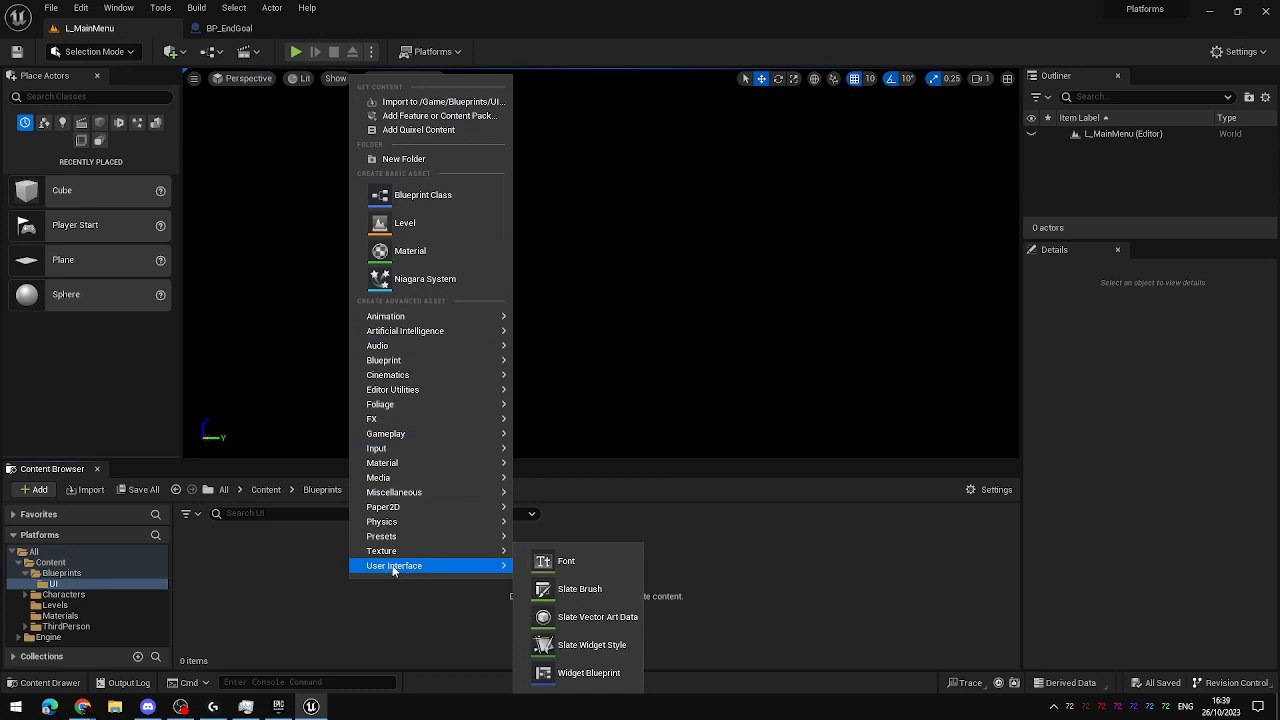
pyautogui.click(610, 674)
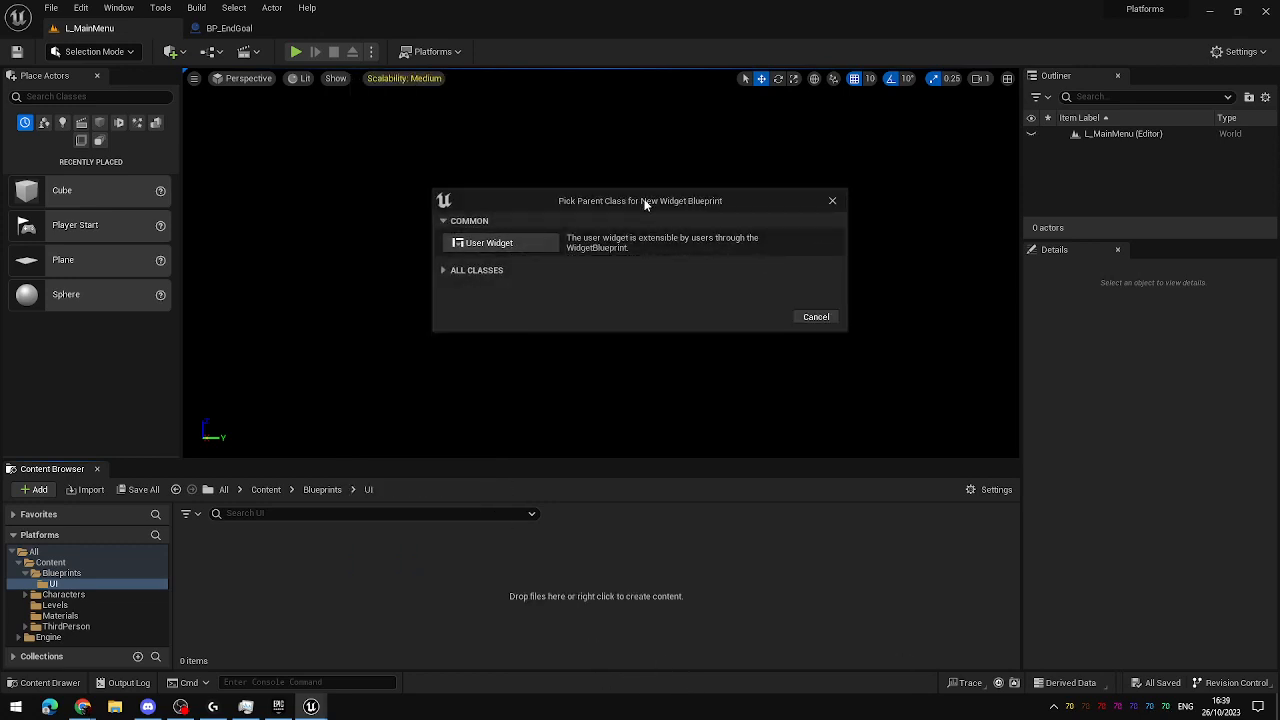
pyautogui.moveTo(645, 204); pyautogui.dragTo(603, 216)
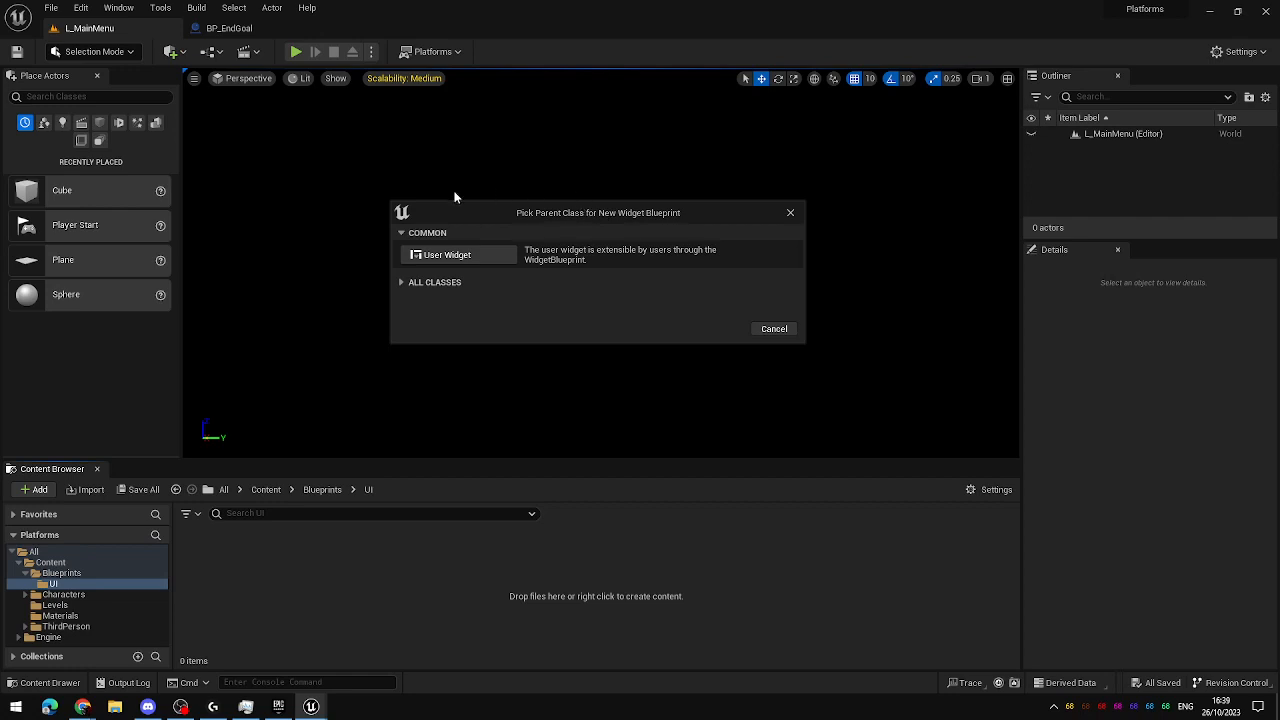
pyautogui.click(402, 283)
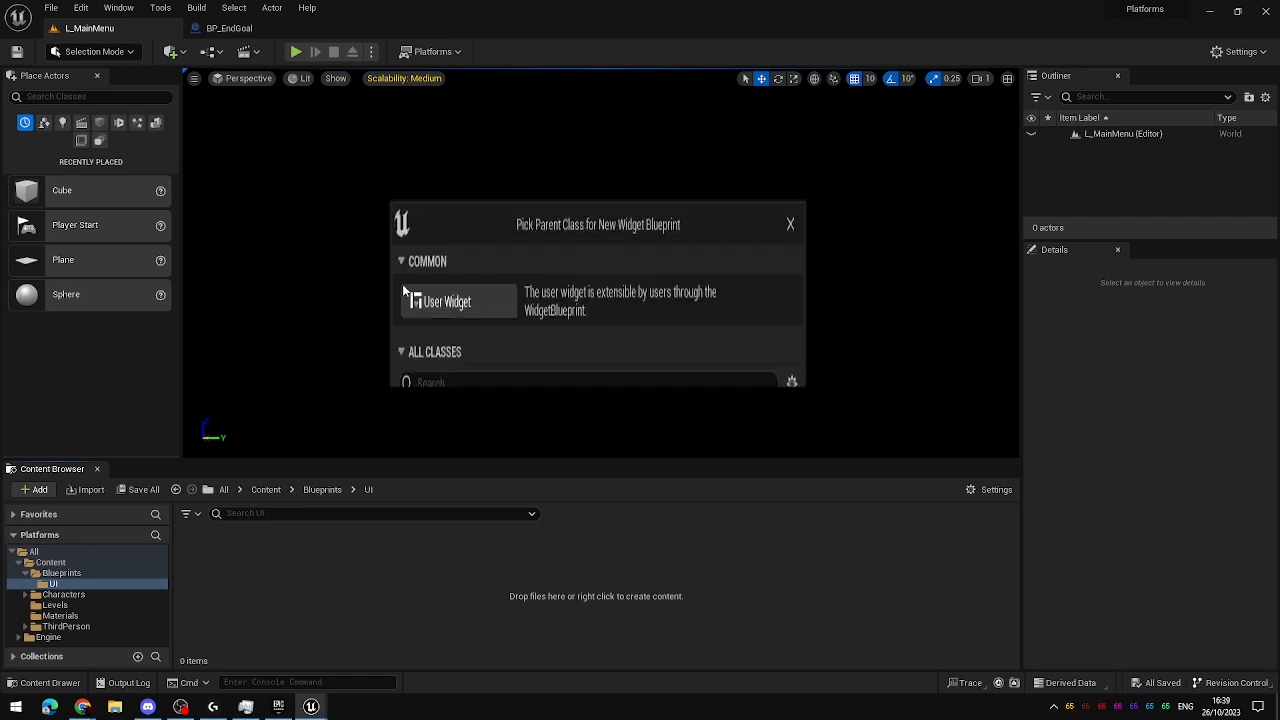
pyautogui.click(402, 284)
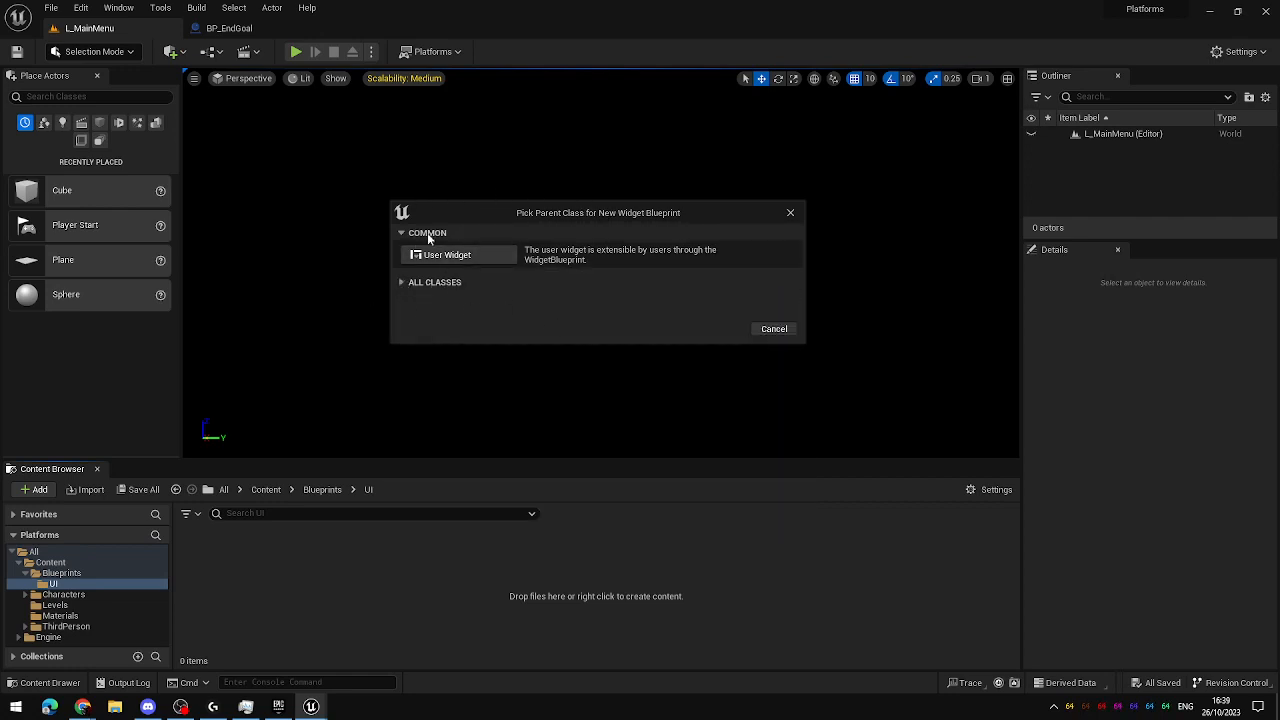
pyautogui.click(482, 262)
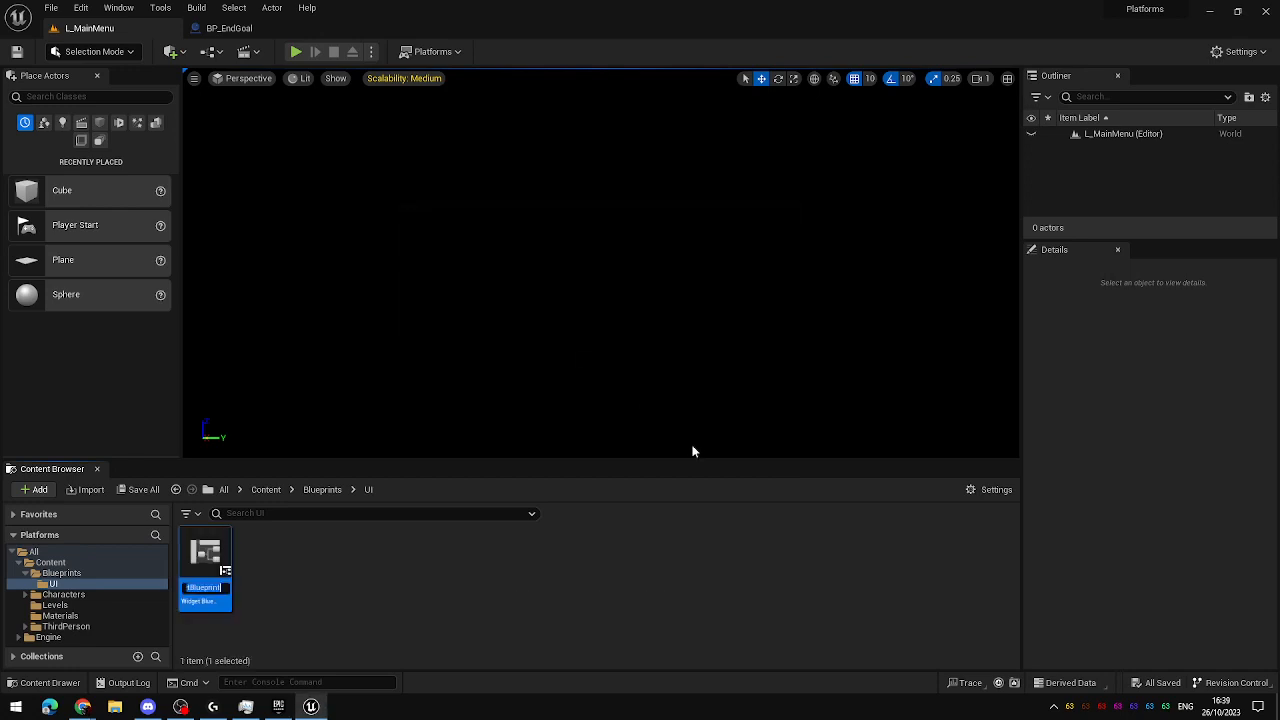
# Name the new widget blueprint W_MainMenu and open it for editing.
pyautogui.write('W')
pyautogui.write('_MainMenu')
pyautogui.press('Return')
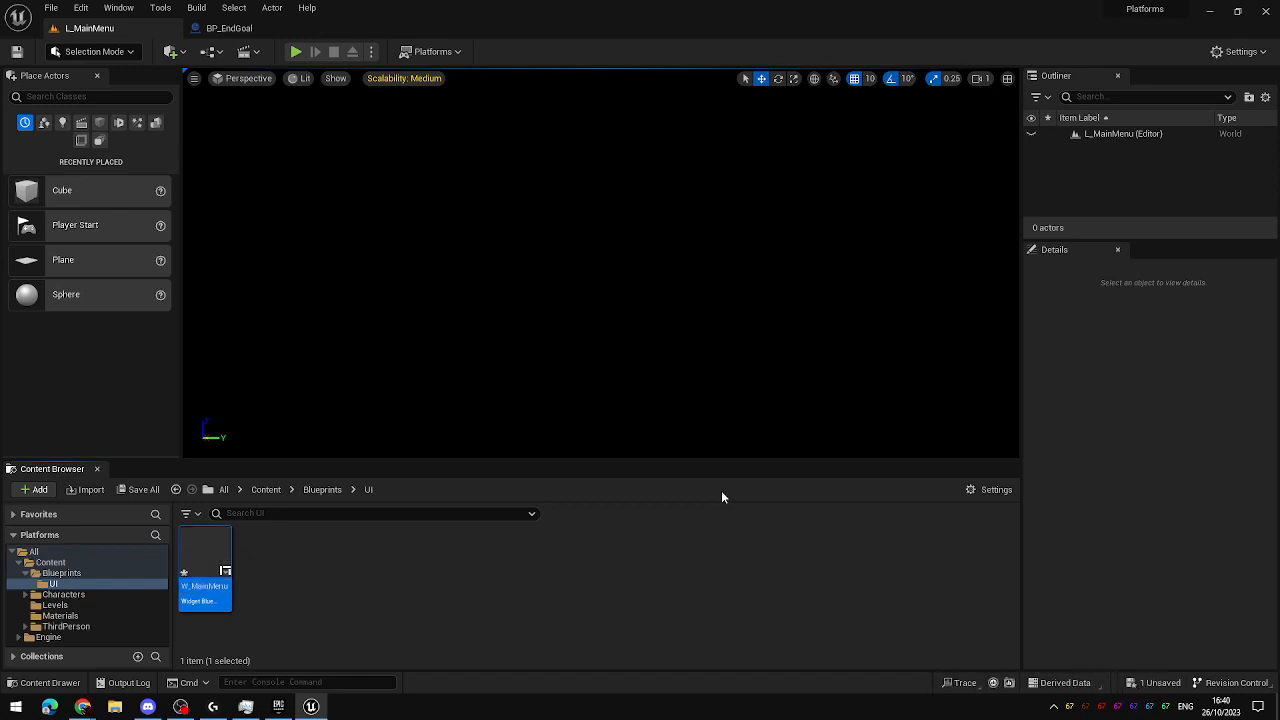
pyautogui.doubleClick(218, 552)
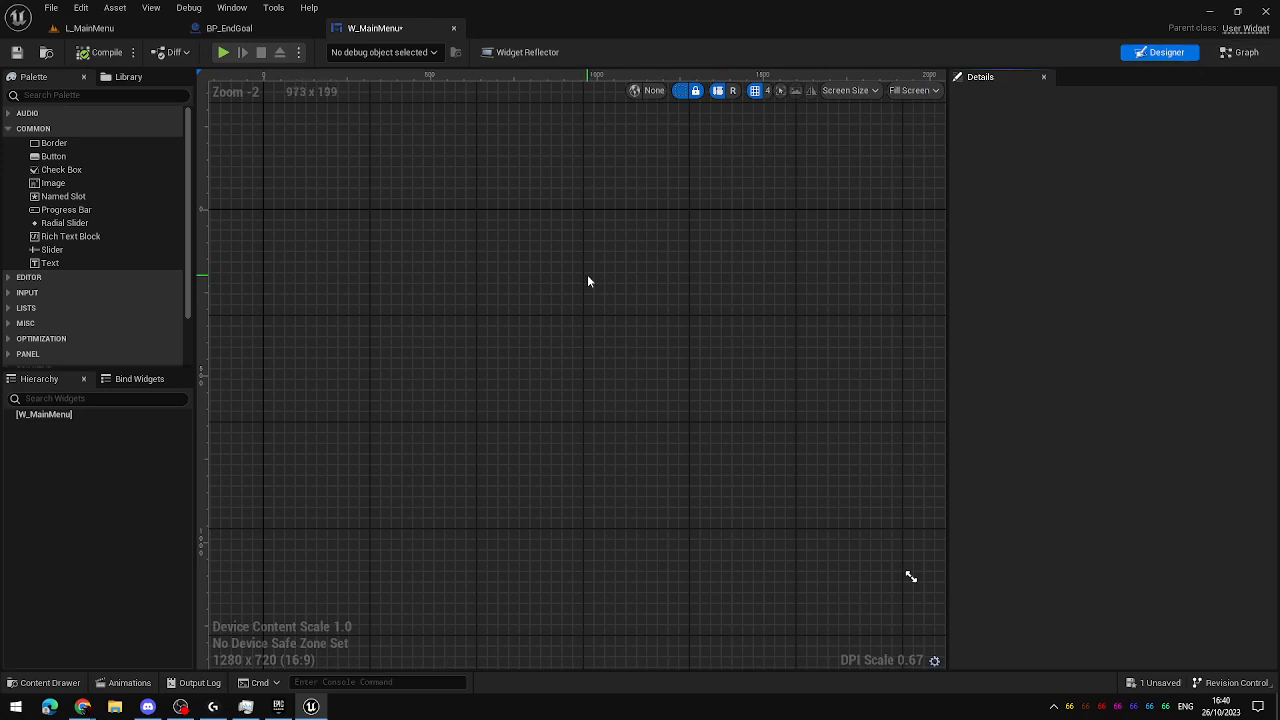
# Look at the widget's event graph and return to the Designer view.
pyautogui.scroll(-2, 588, 280)
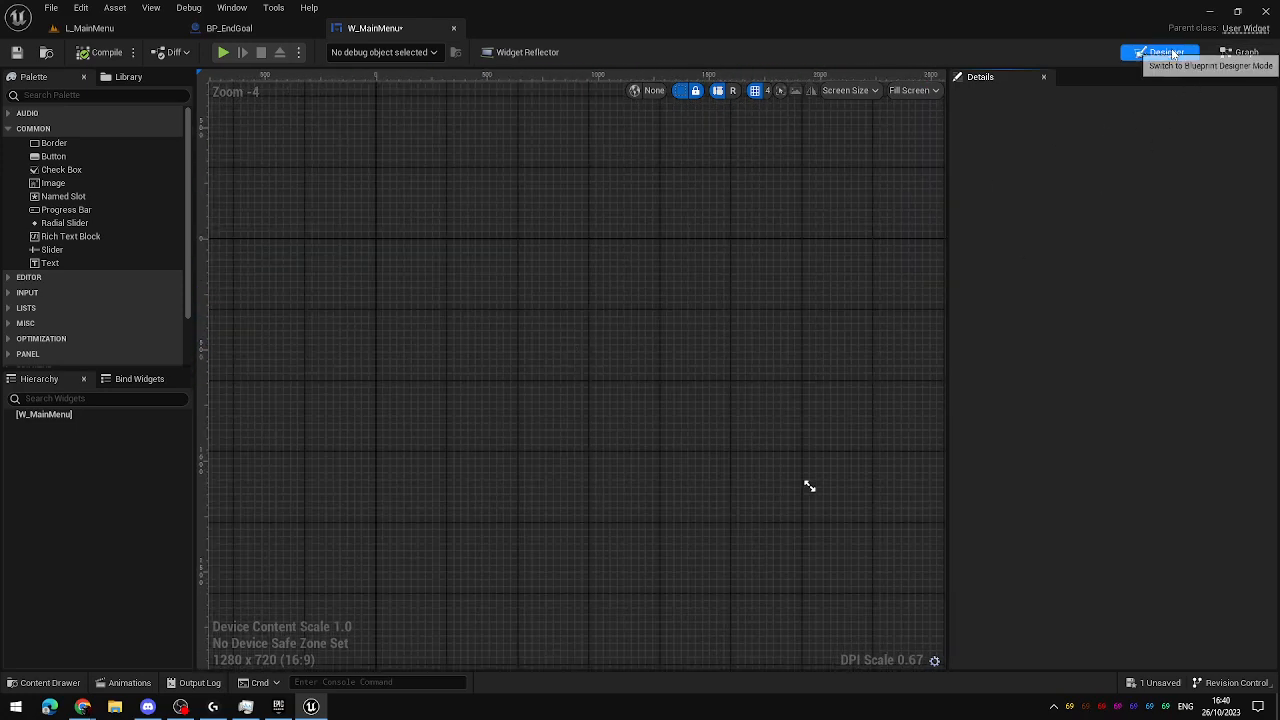
pyautogui.click(1240, 54)
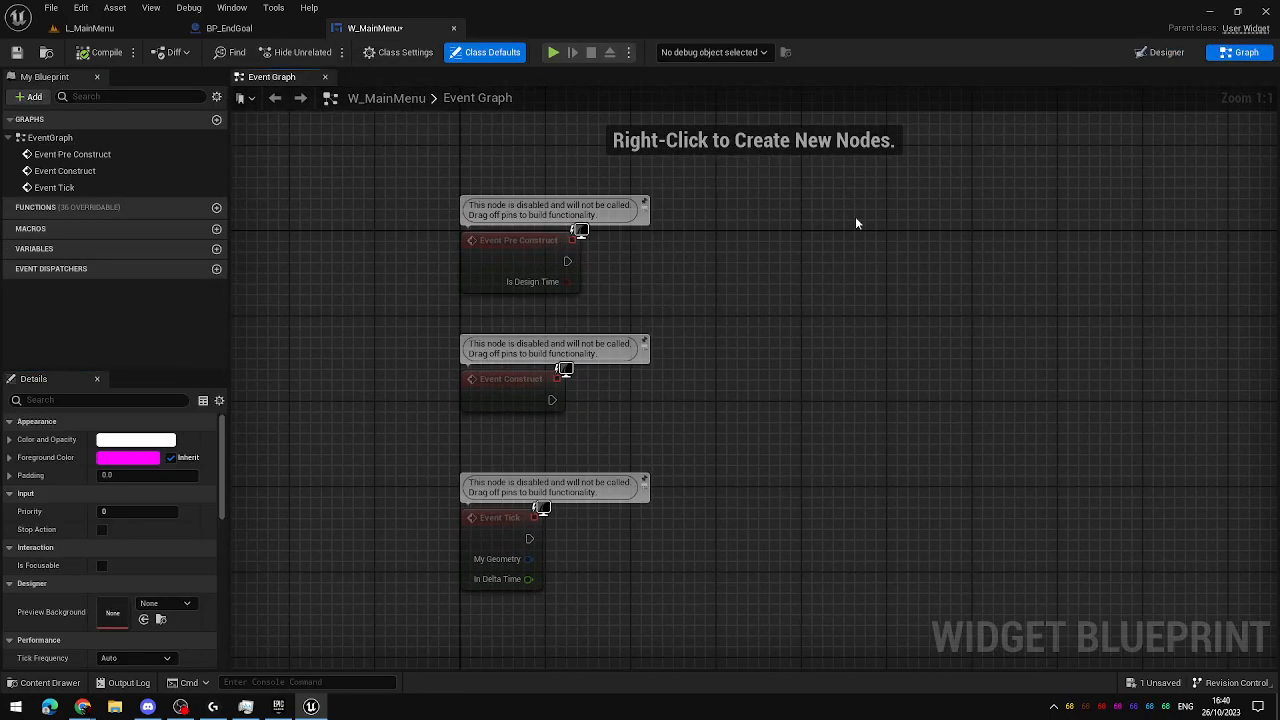
pyautogui.click(1160, 53)
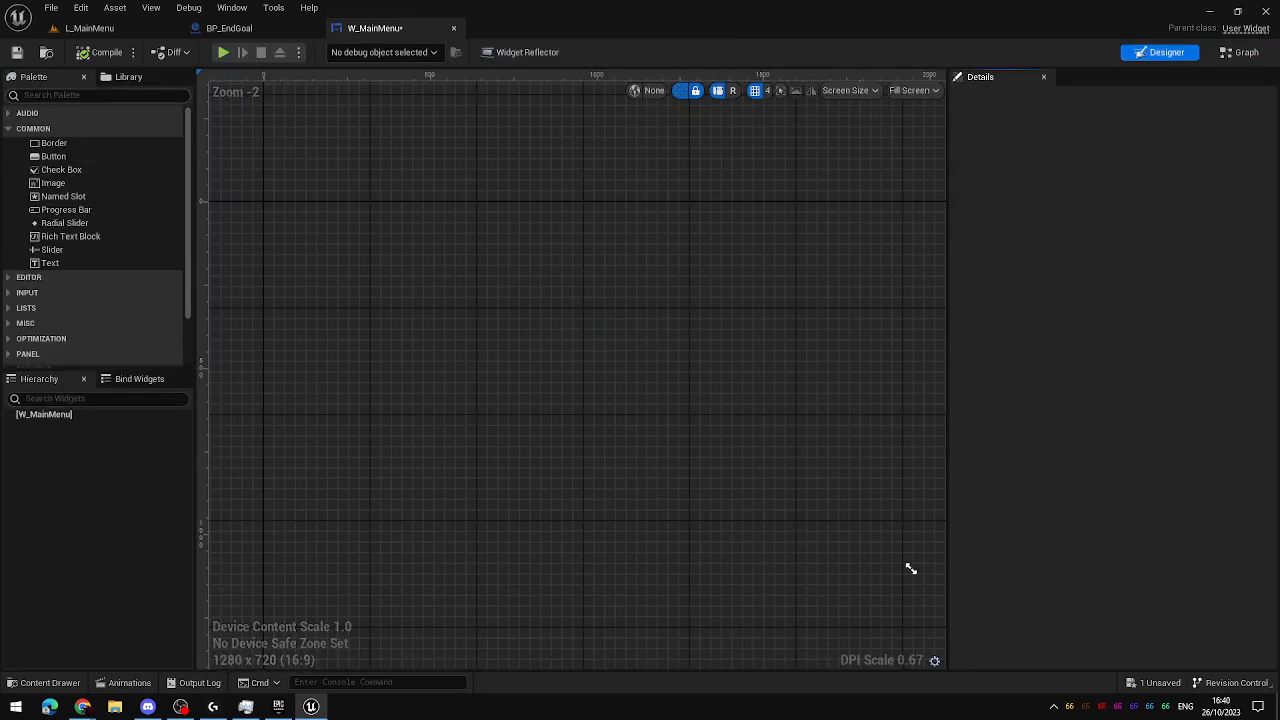
# Search the palette for "canv", clear the search, and browse the Panel category for the Canvas Panel.
pyautogui.click(118, 100)
pyautogui.write('canv')
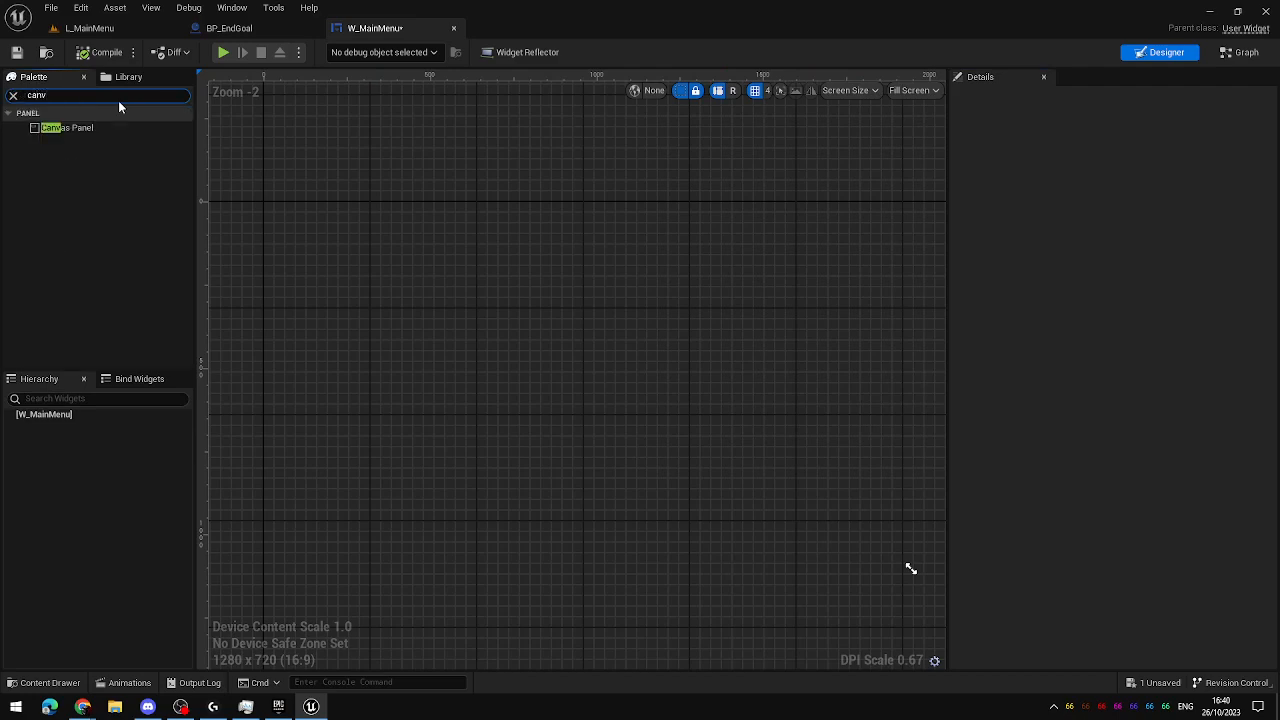
pyautogui.press('BackSpace')
pyautogui.press('BackSpace')
pyautogui.press('BackSpace')
pyautogui.press('BackSpace')
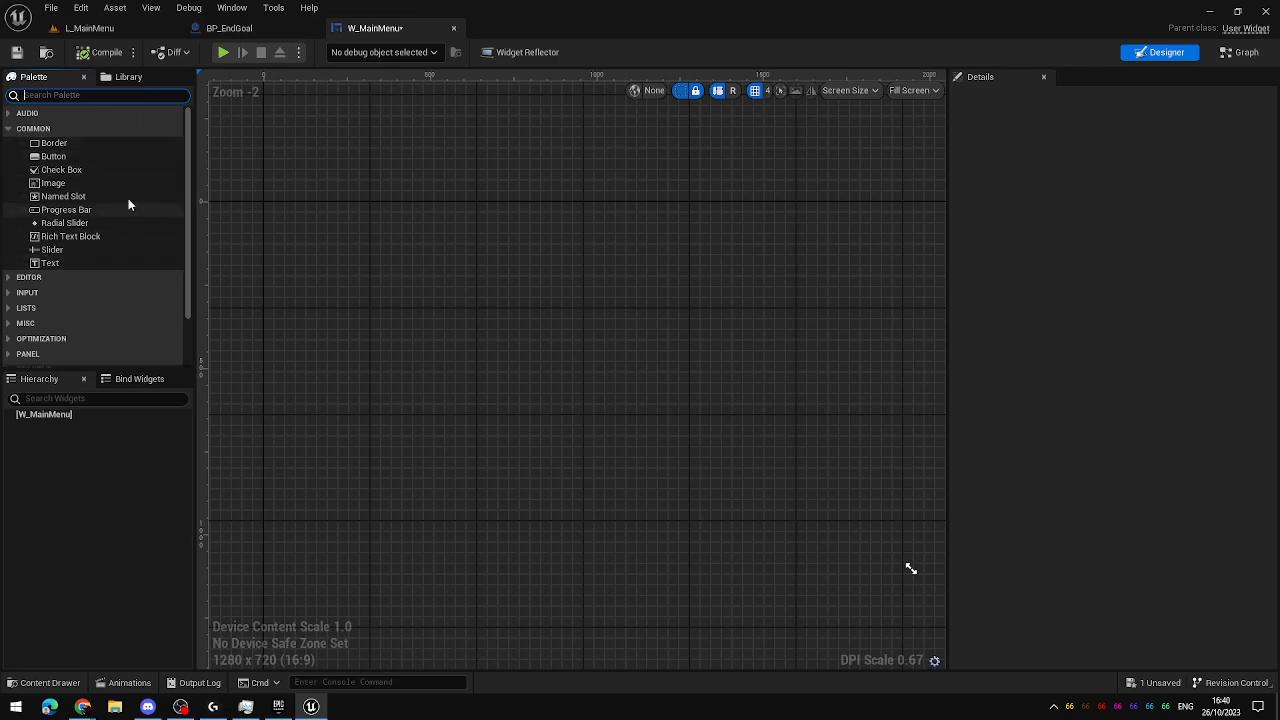
pyautogui.click(31, 127)
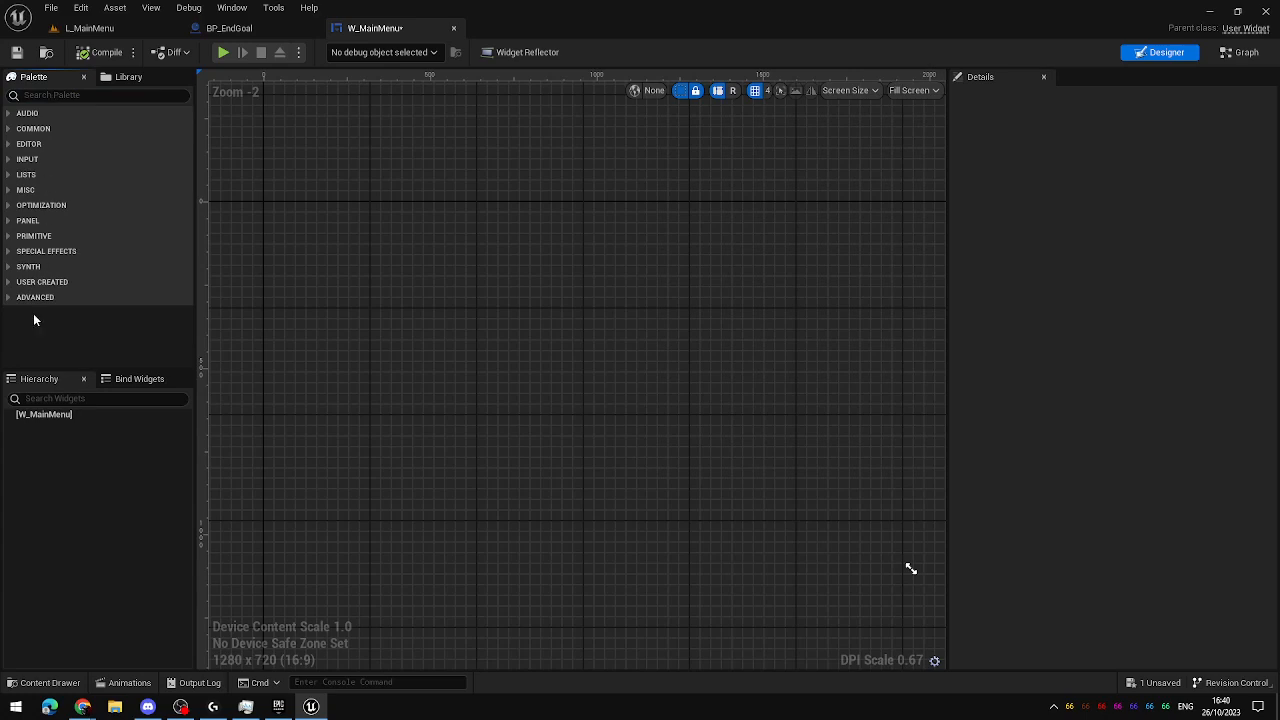
pyautogui.click(10, 221)
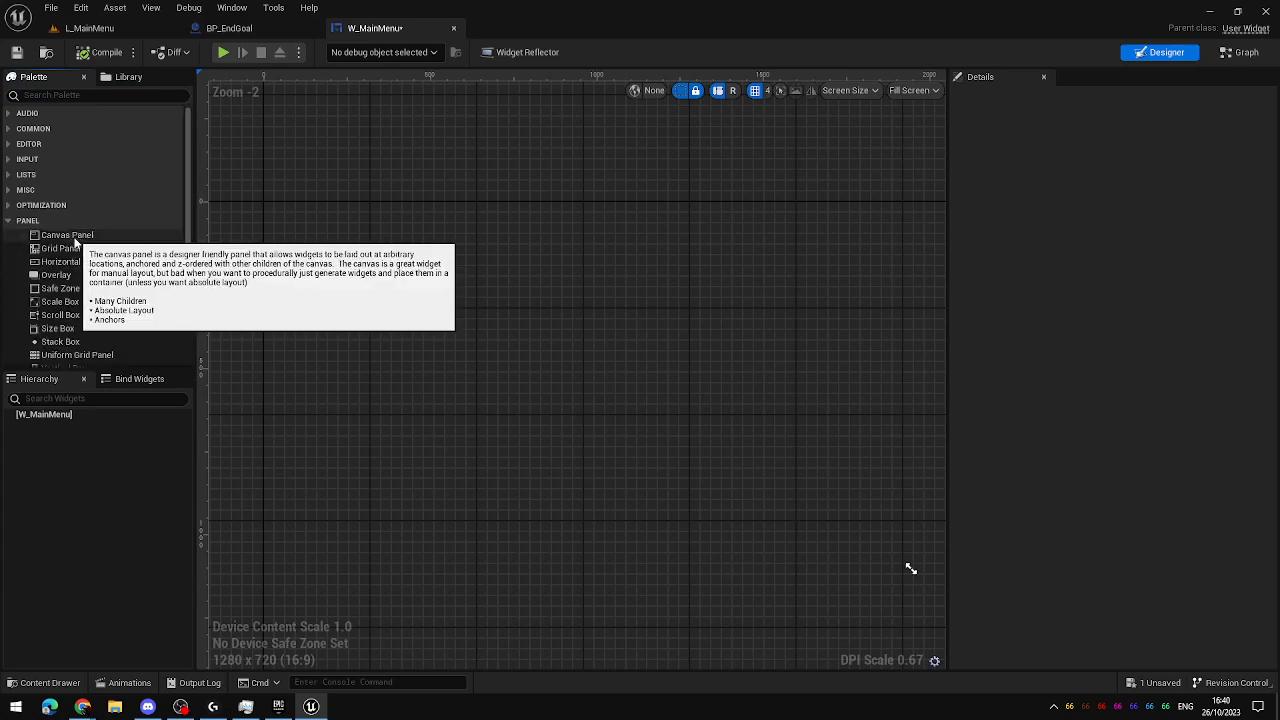
# Find the Canvas Panel in the palette by searching "canv" and add it to the widget's design area.
pyautogui.click(56, 97)
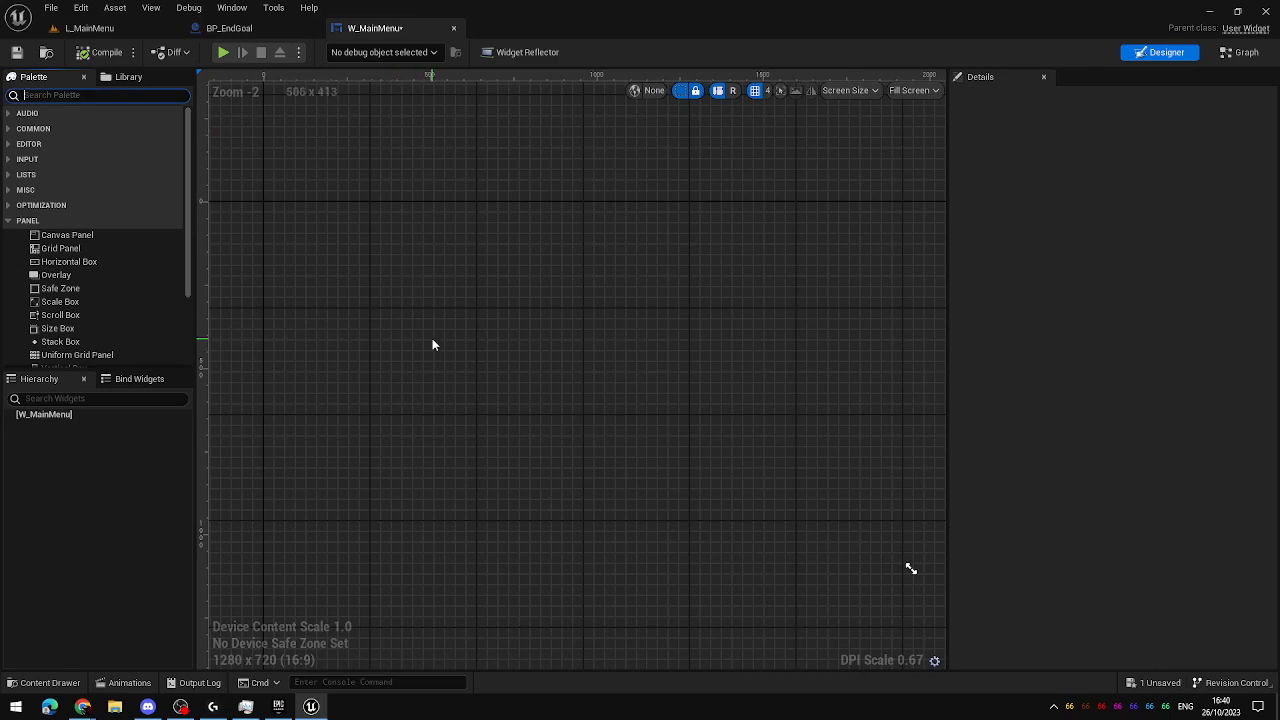
pyautogui.write('canv')
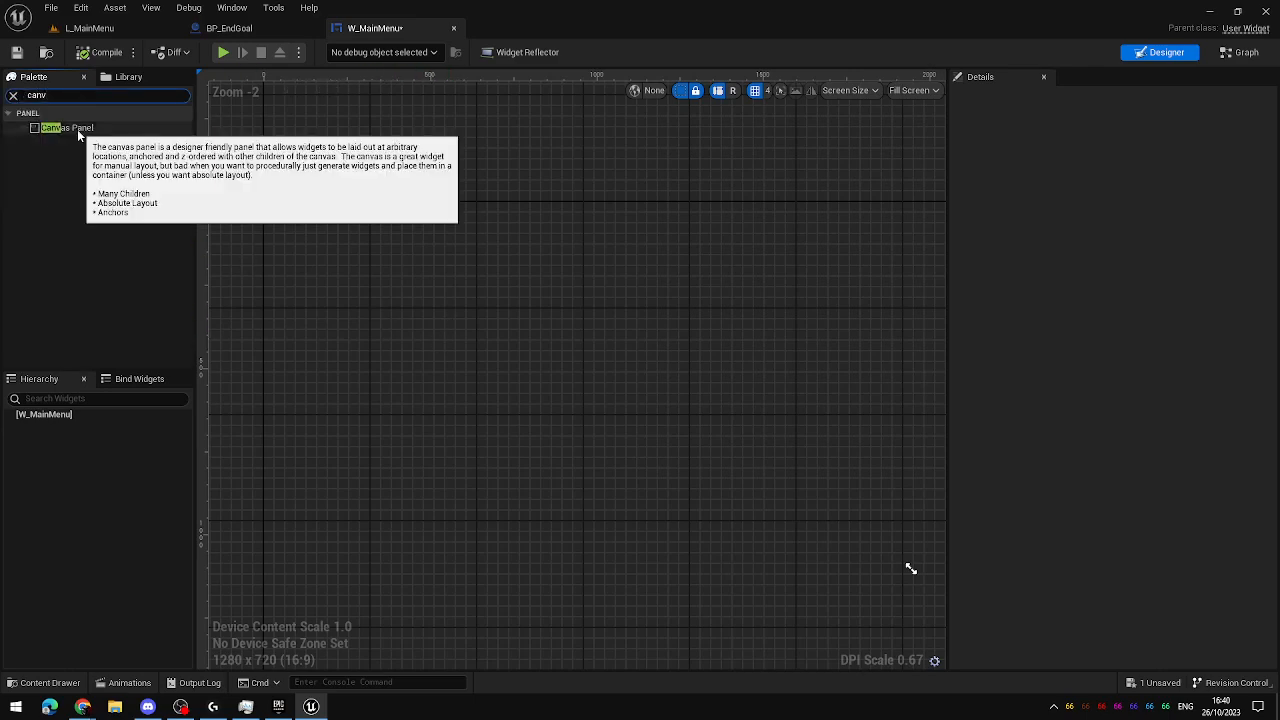
pyautogui.moveTo(81, 128); pyautogui.dragTo(458, 311)
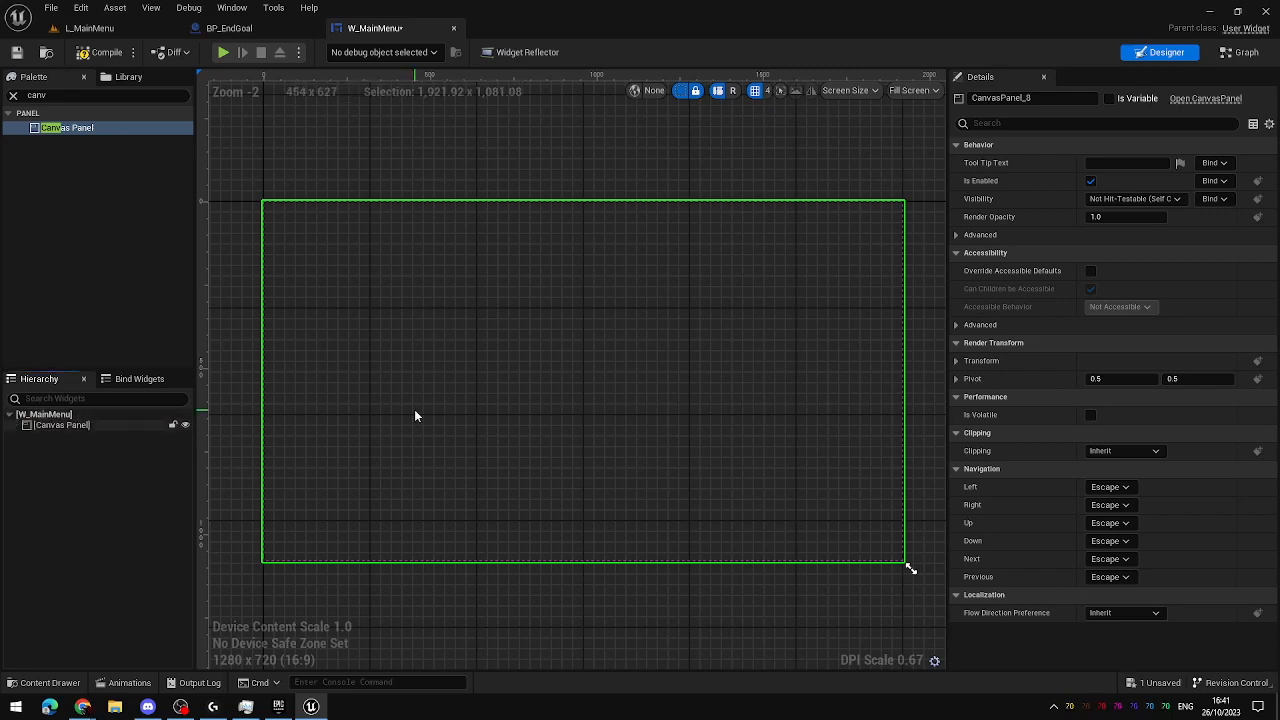
# Choose a Televisions screen size preset for the designer preview of the canvas.
pyautogui.moveTo(568, 352); pyautogui.dragTo(629, 379, button='right')
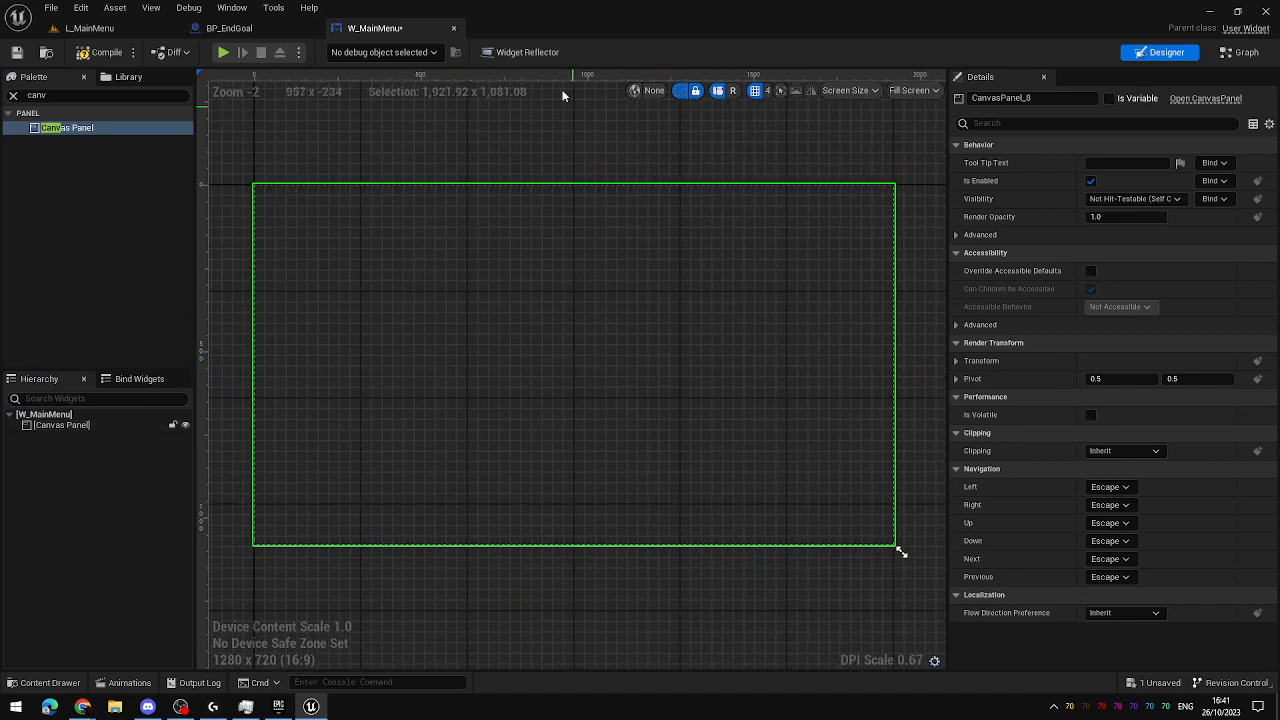
pyautogui.click(865, 92)
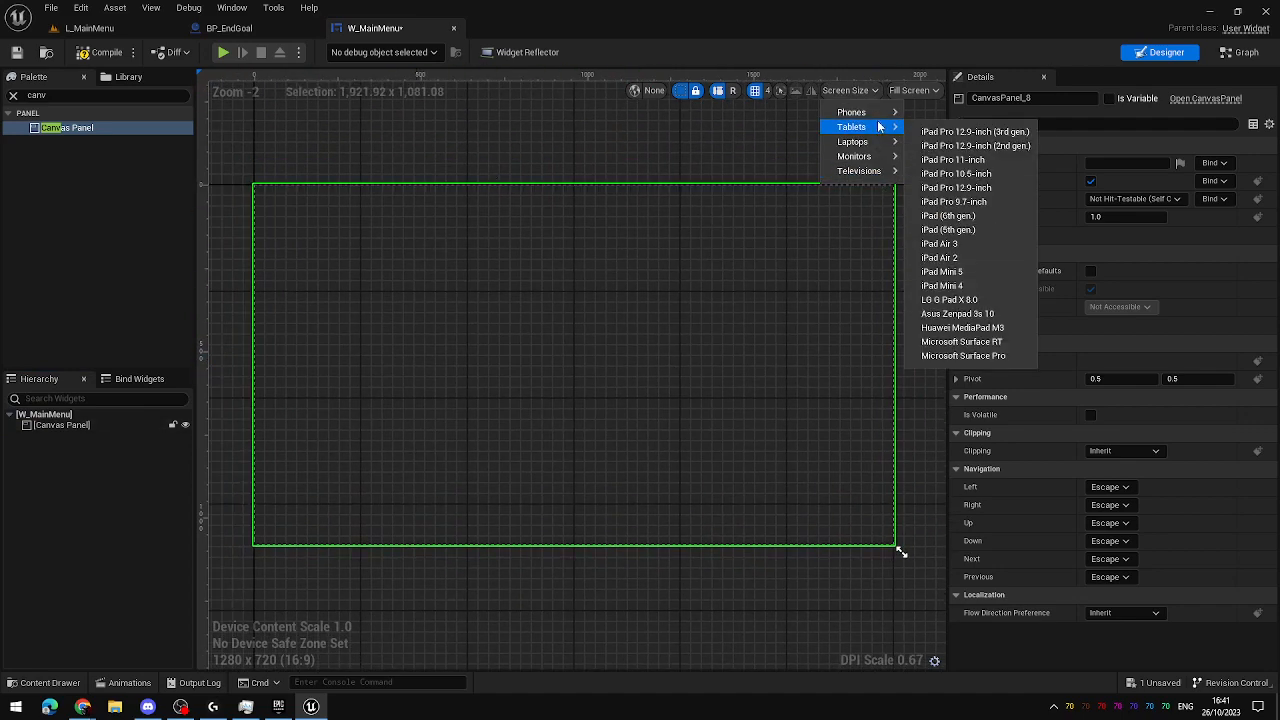
pyautogui.moveTo(860, 171)
pyautogui.click(950, 174)
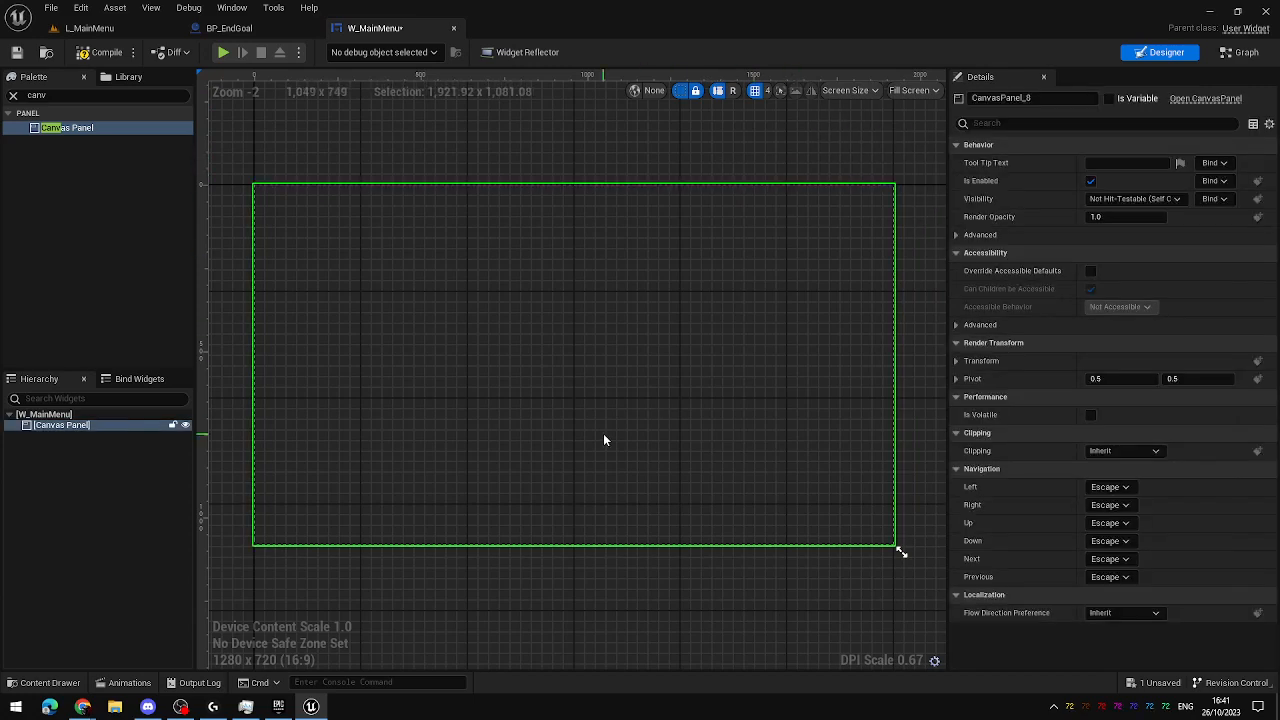
pyautogui.moveTo(489, 371); pyautogui.dragTo(507, 380, button='right')
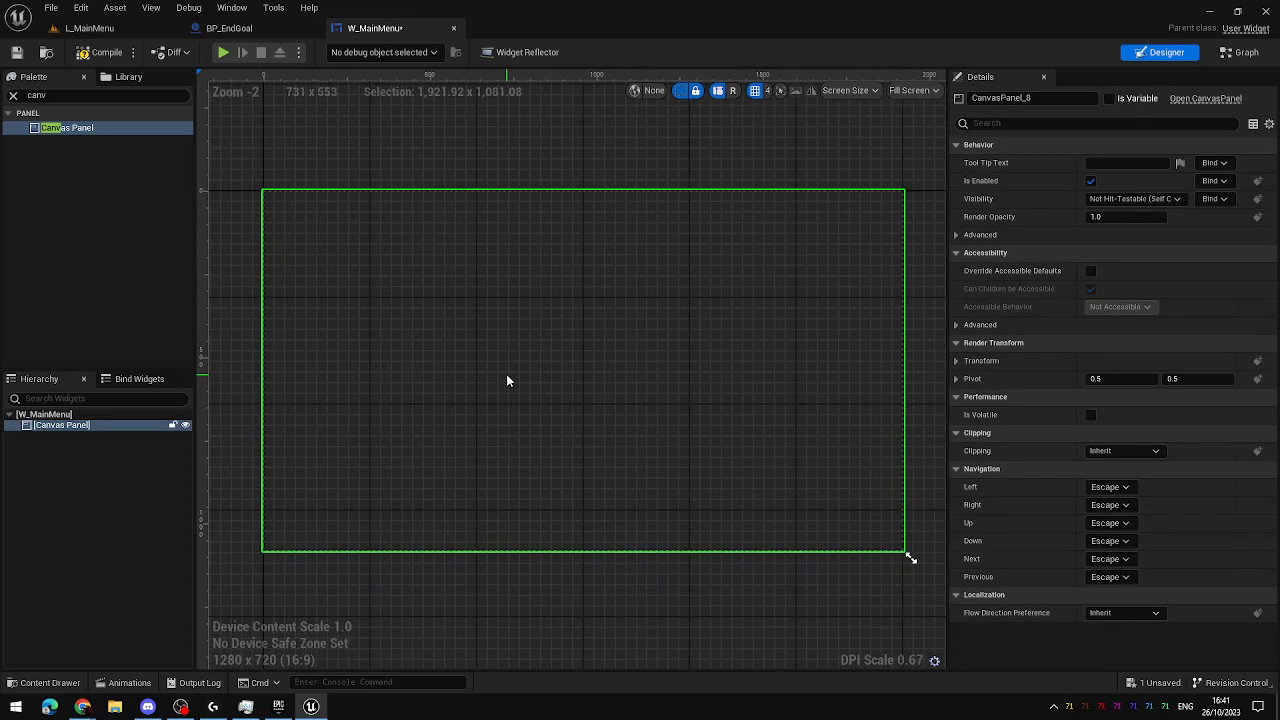
# Deselect the canvas panel and clear the palette search to list all widget categories.
pyautogui.click(114, 532)
pyautogui.moveTo(513, 386); pyautogui.dragTo(500, 372, button='right')
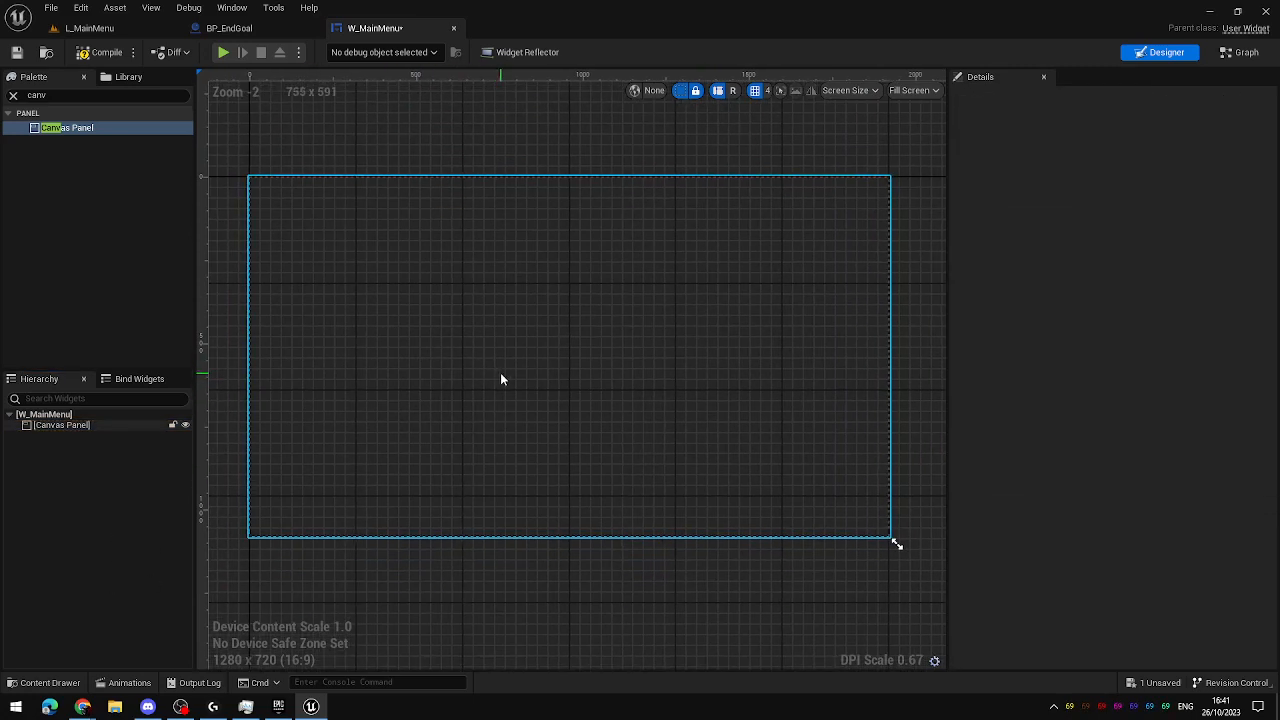
pyautogui.click(36, 127)
pyautogui.click(13, 95)
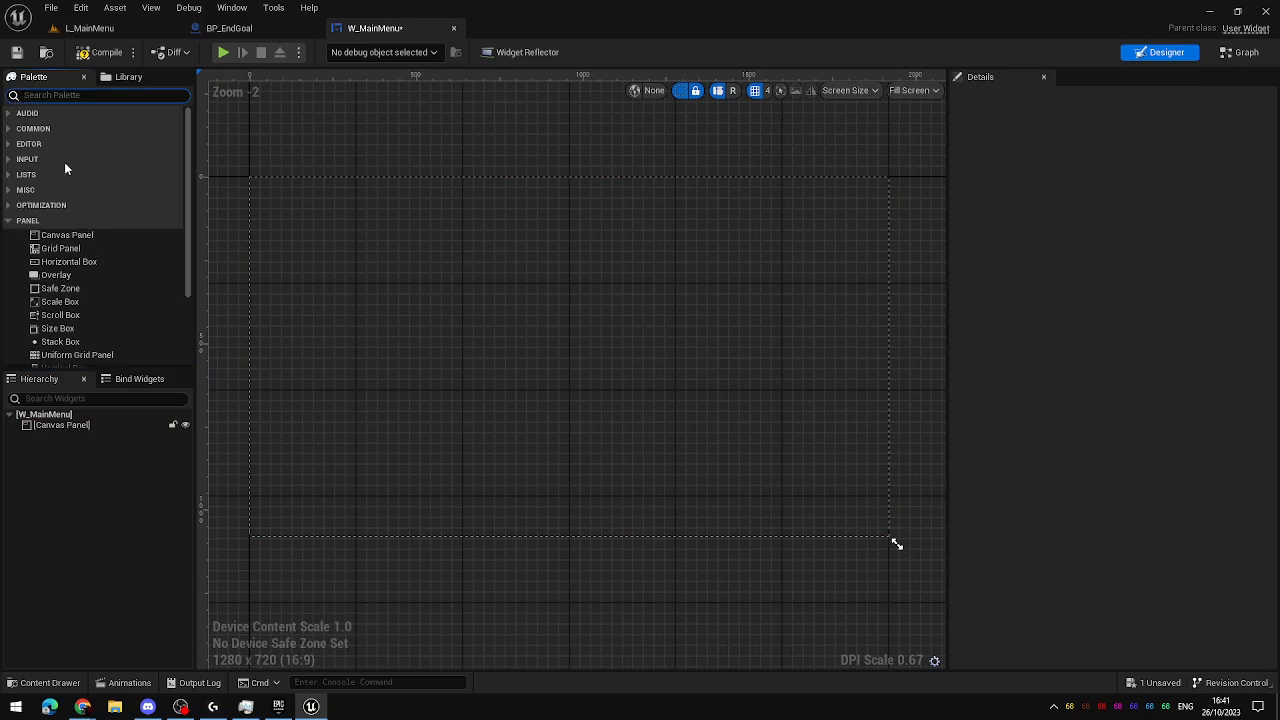
# Find the Border widget in the palette by searching "bor", add it inside the Canvas Panel, and select it.
pyautogui.click(8, 220)
pyautogui.click(8, 129)
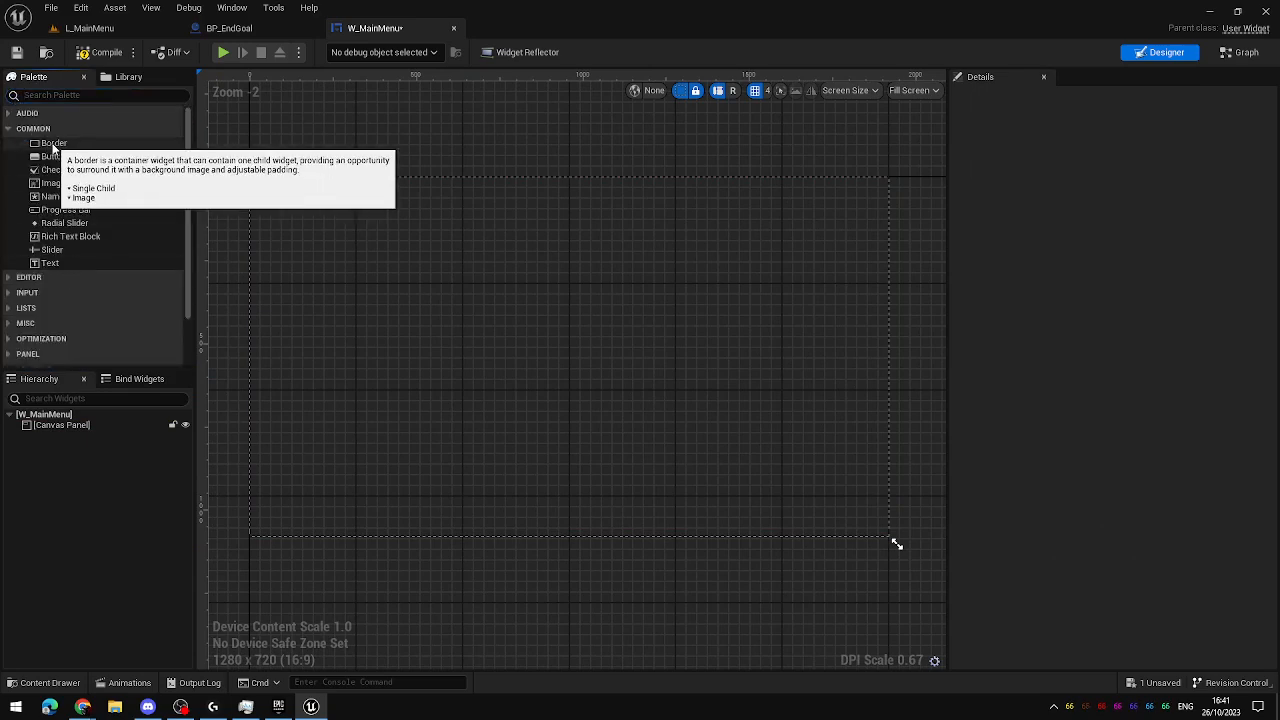
pyautogui.click(55, 95)
pyautogui.write('bor')
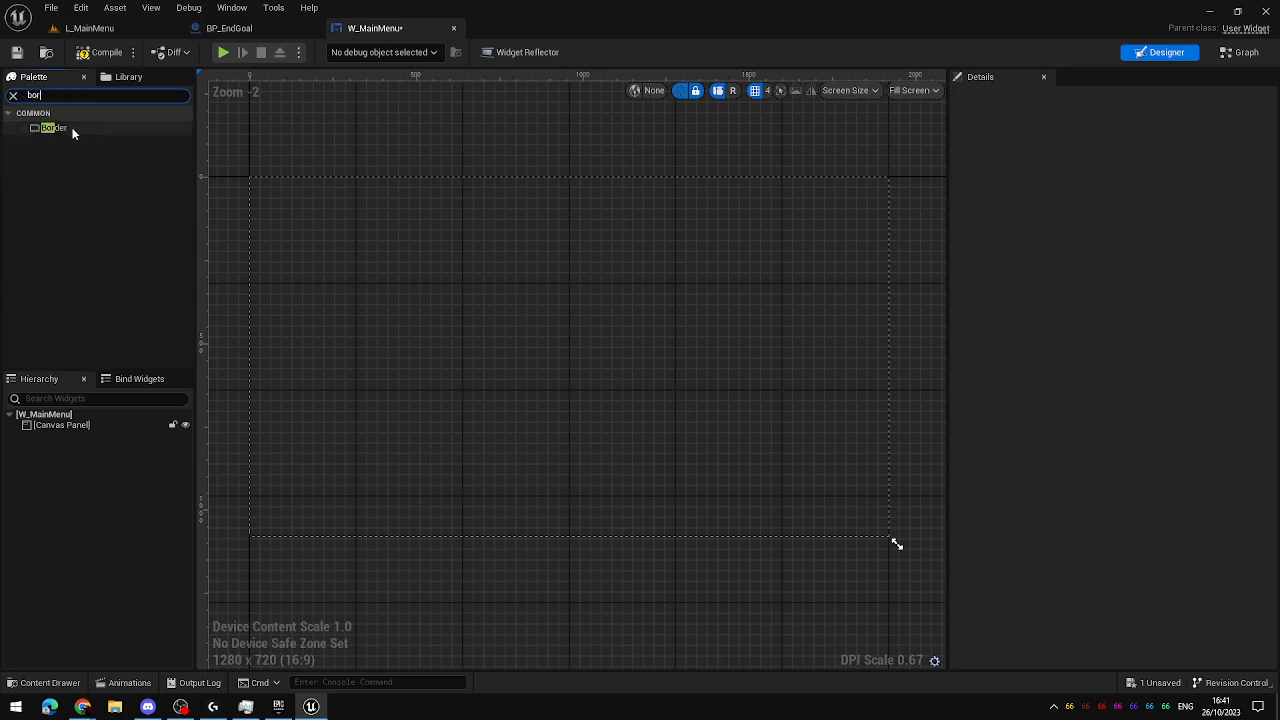
pyautogui.moveTo(71, 128); pyautogui.dragTo(183, 296)
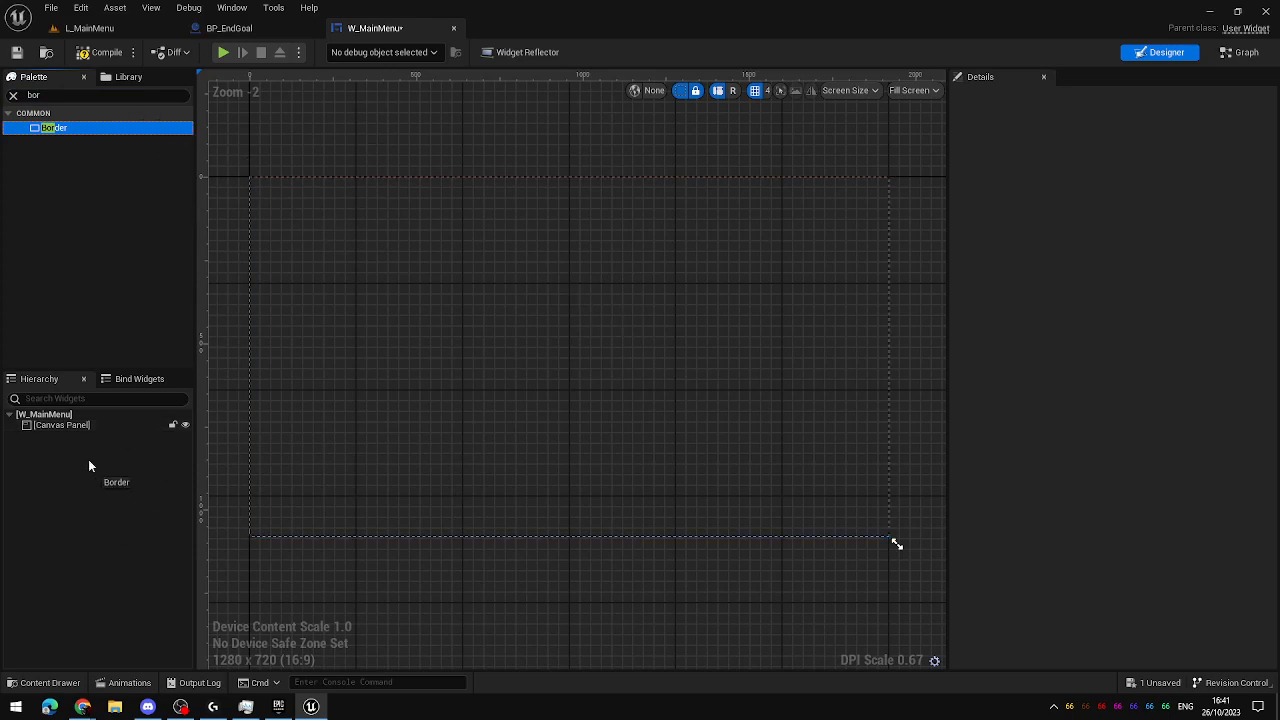
pyautogui.moveTo(77, 436); pyautogui.dragTo(79, 426)
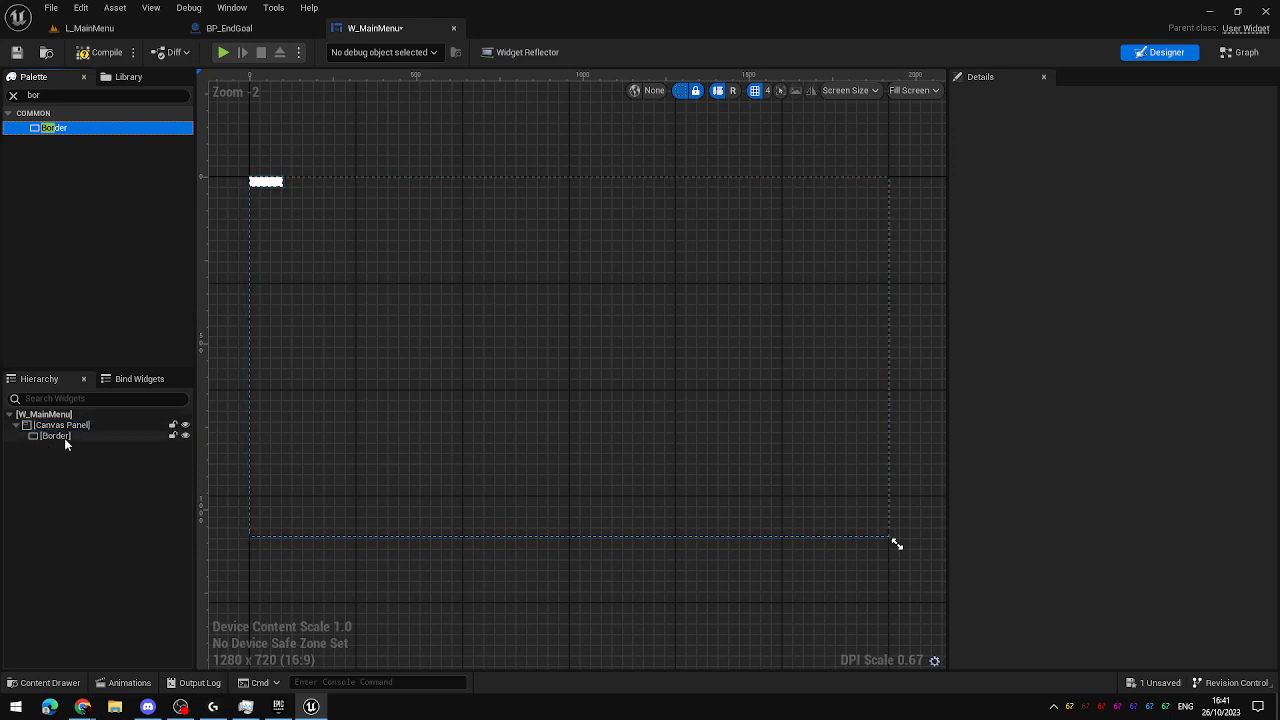
pyautogui.click(60, 437)
# Try moving the border around the canvas and spreading its anchors apart into a freehand rectangle.
pyautogui.moveTo(280, 184); pyautogui.dragTo(545, 336)
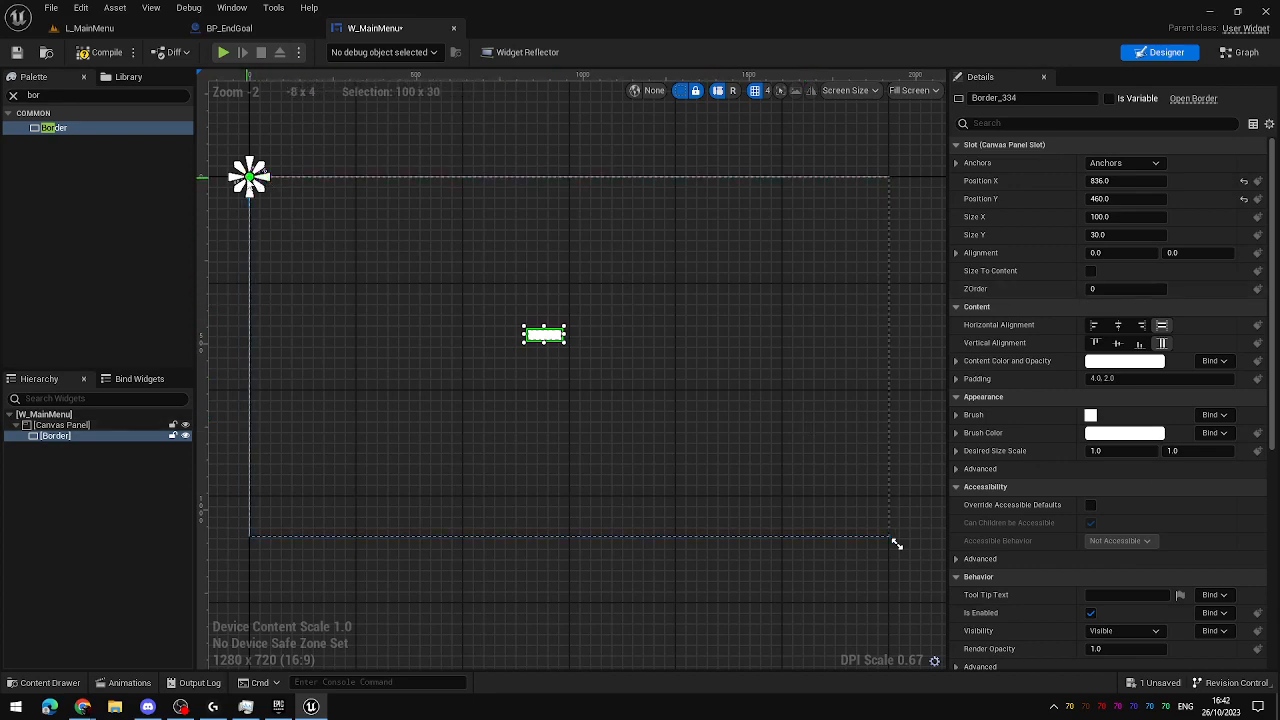
pyautogui.moveTo(258, 185); pyautogui.dragTo(687, 277)
pyautogui.moveTo(611, 360); pyautogui.dragTo(494, 420)
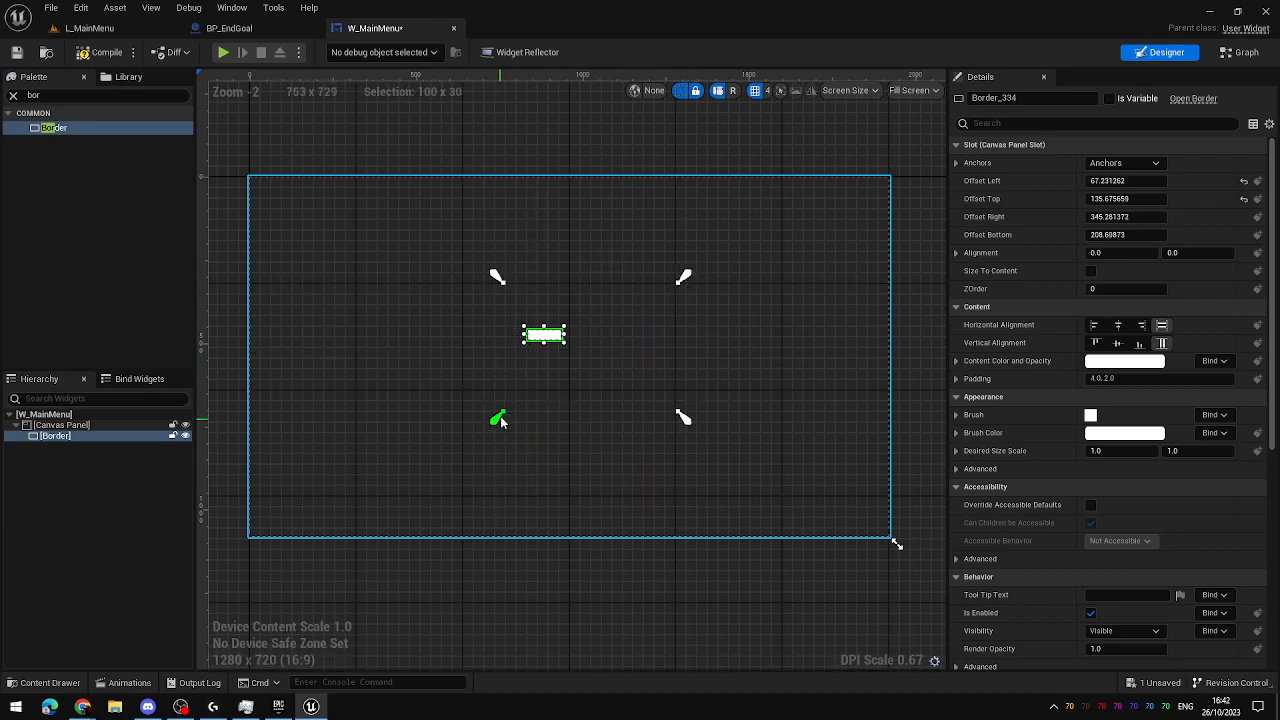
pyautogui.moveTo(548, 340); pyautogui.dragTo(800, 226)
pyautogui.moveTo(652, 305); pyautogui.dragTo(737, 382)
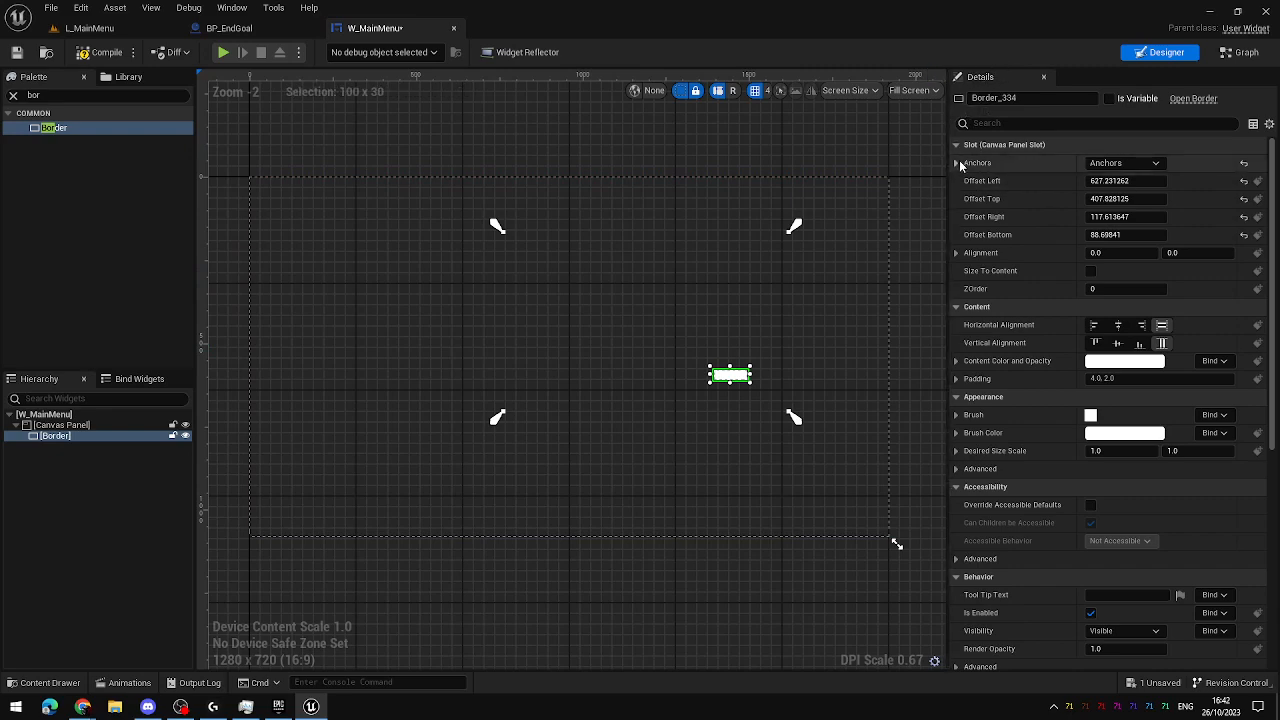
# Anchor the border to the centre of the canvas and set its Position X and Position Y to 0.
pyautogui.click(1149, 168)
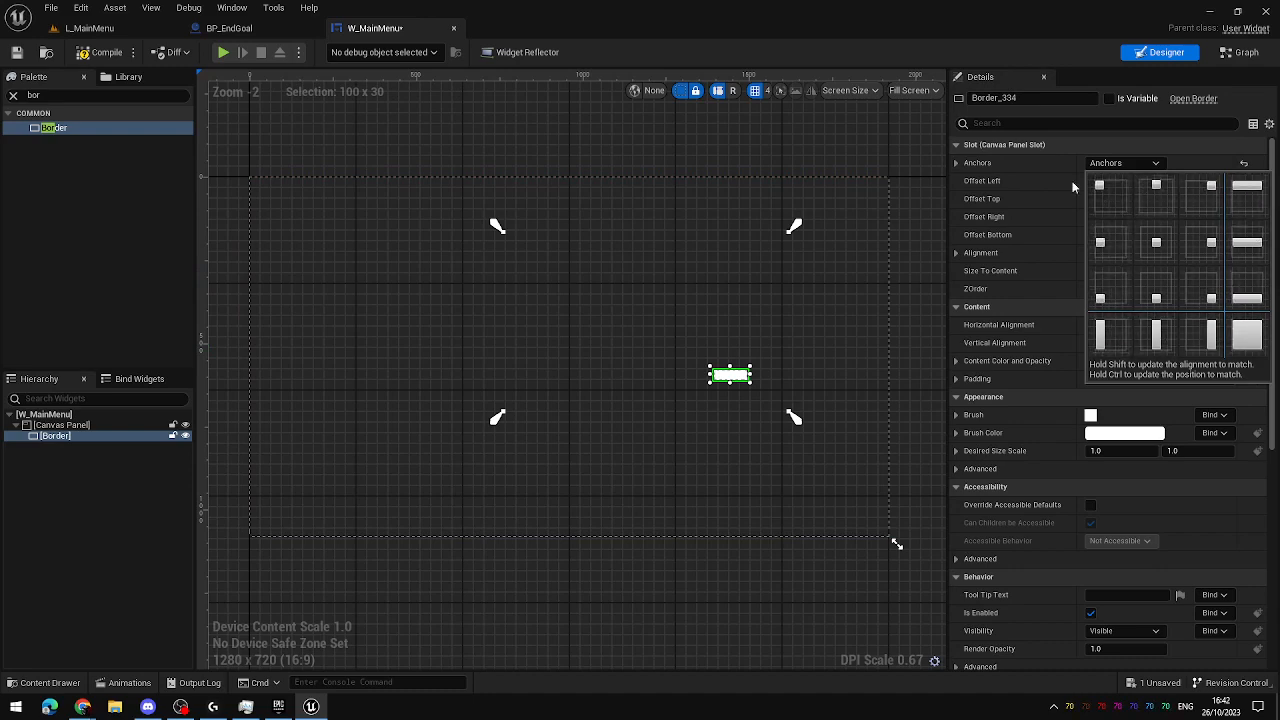
pyautogui.click(1158, 243)
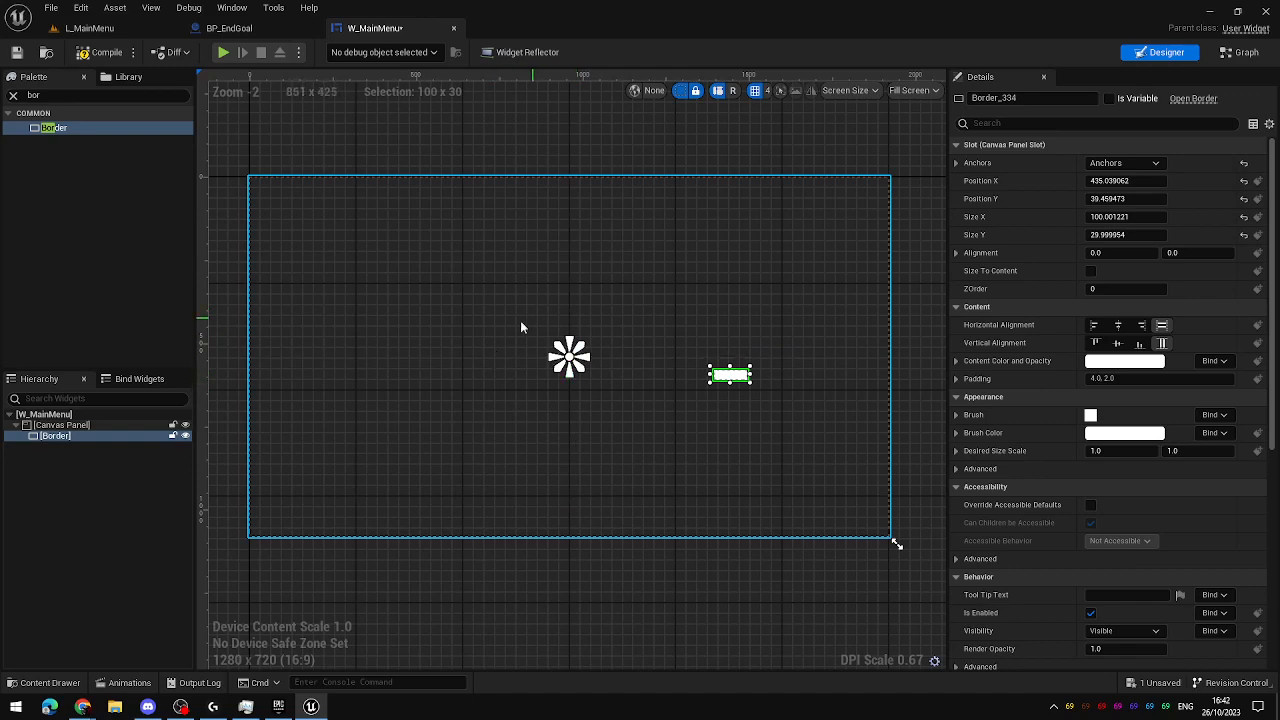
pyautogui.moveTo(736, 381); pyautogui.dragTo(576, 363)
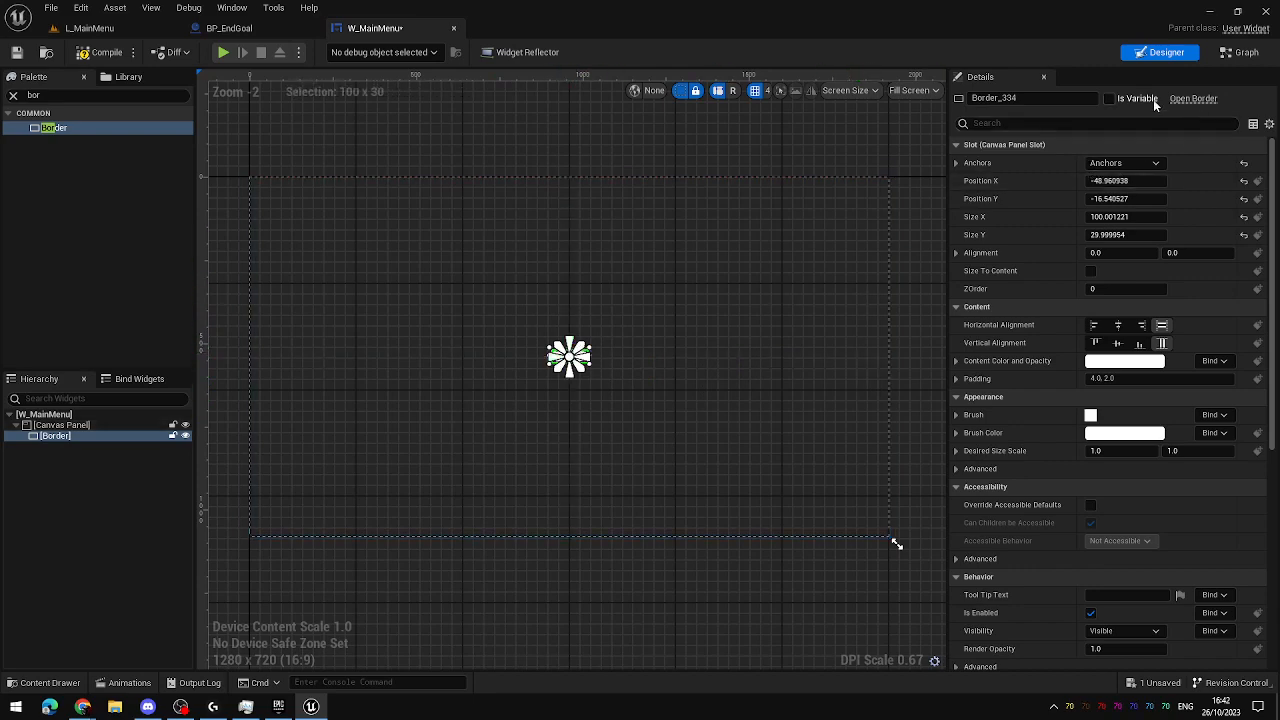
pyautogui.click(1125, 181)
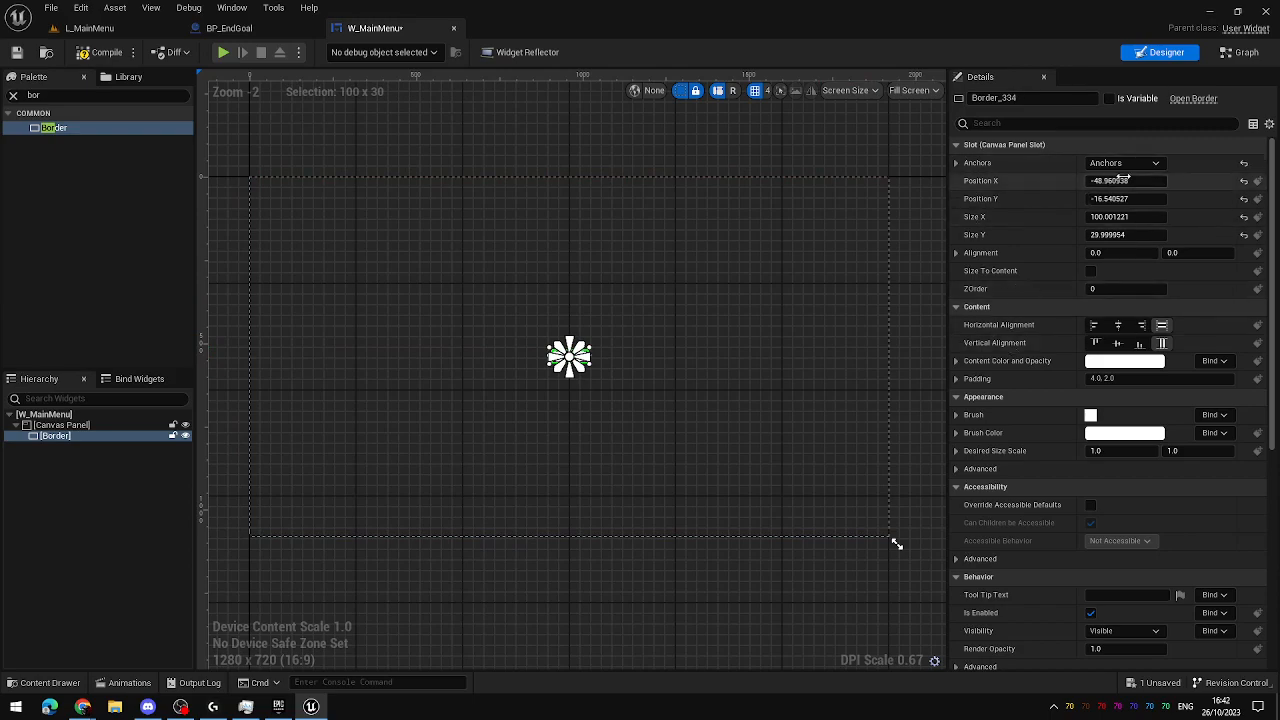
pyautogui.write('0')
pyautogui.click(1130, 199)
pyautogui.write('0')
pyautogui.press('Return')
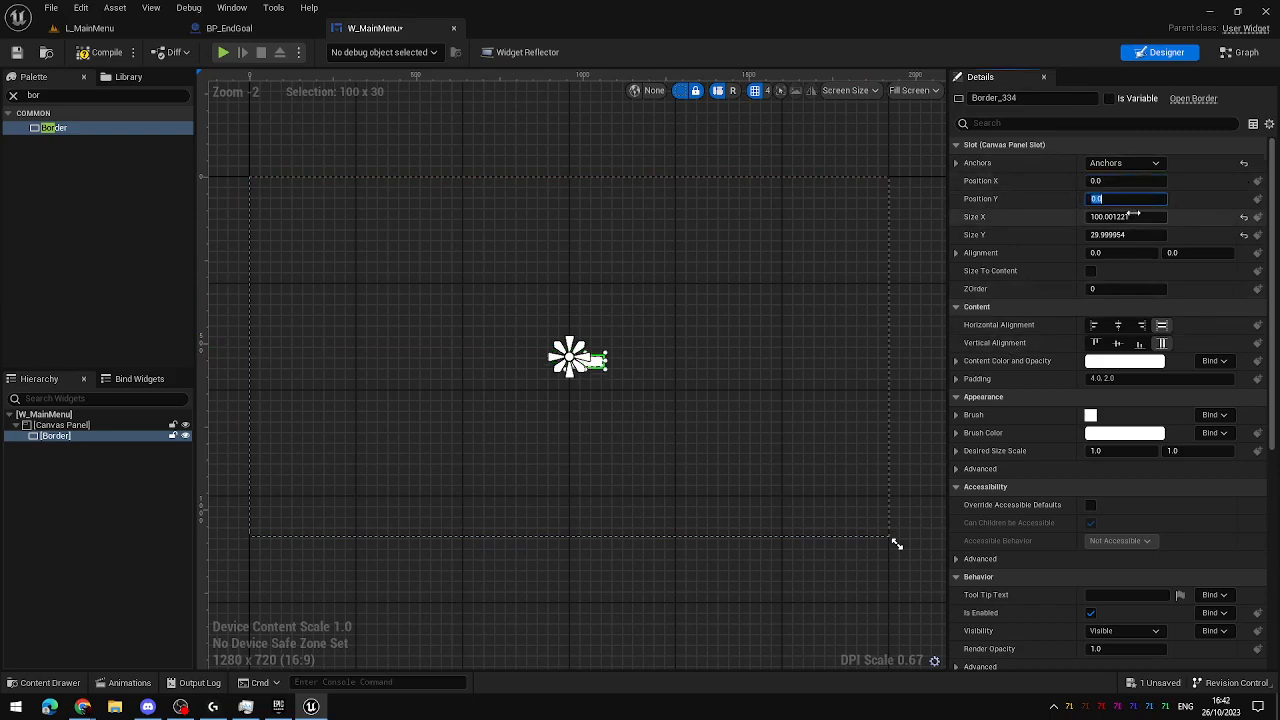
# Set the border's alignment to 0.5 on both axes so it is centred on its anchor.
pyautogui.scroll(5, 563, 376)
pyautogui.scroll(6, 560, 330)
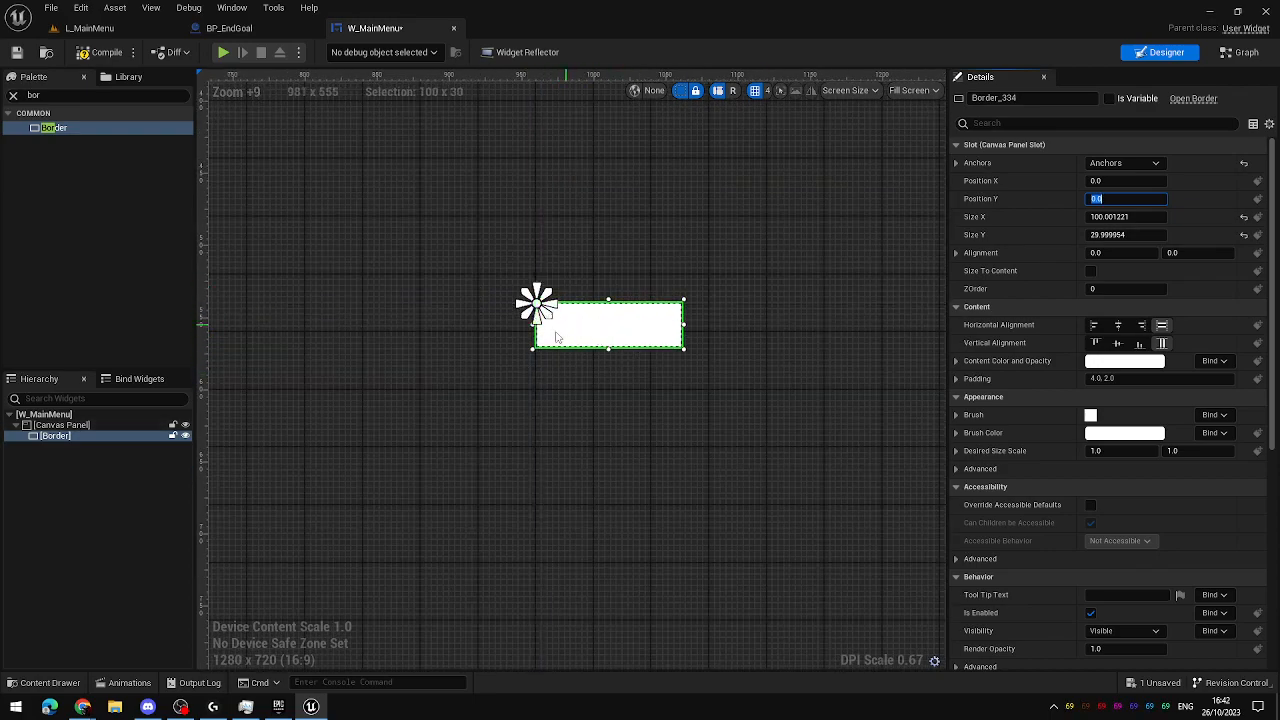
pyautogui.scroll(-3, 595, 330)
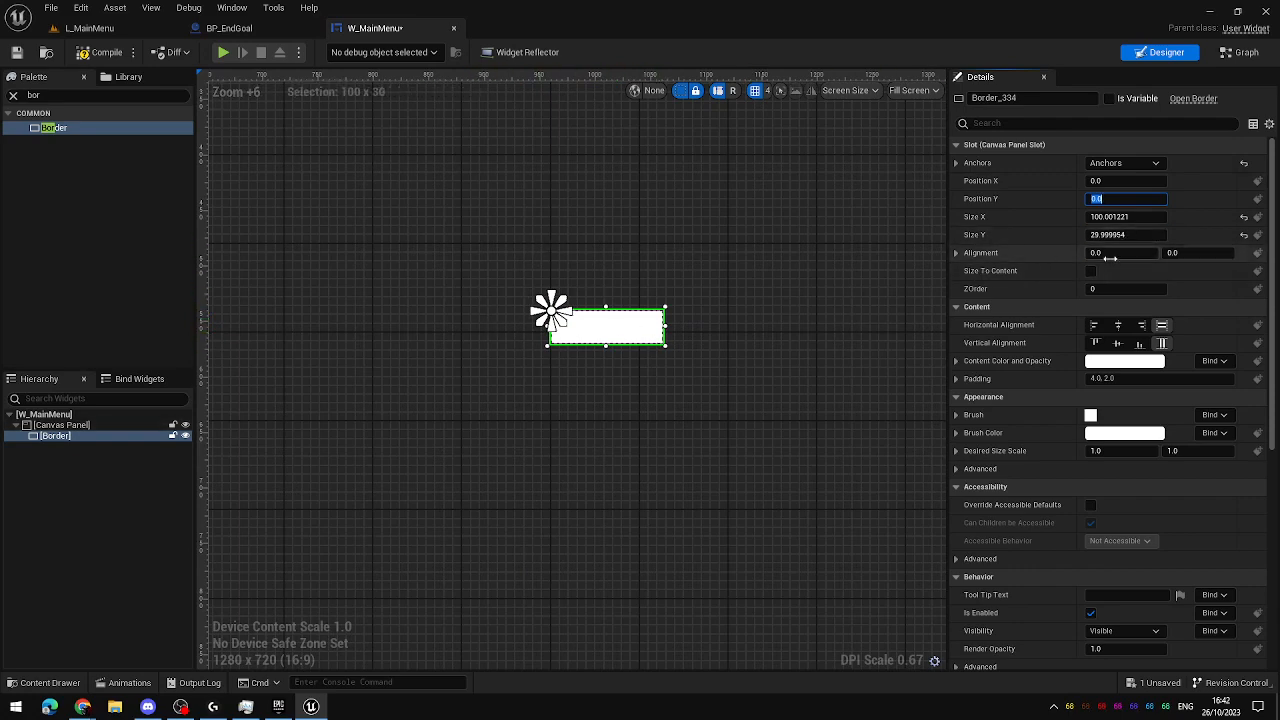
pyautogui.write('0.5')
pyautogui.click(1198, 252)
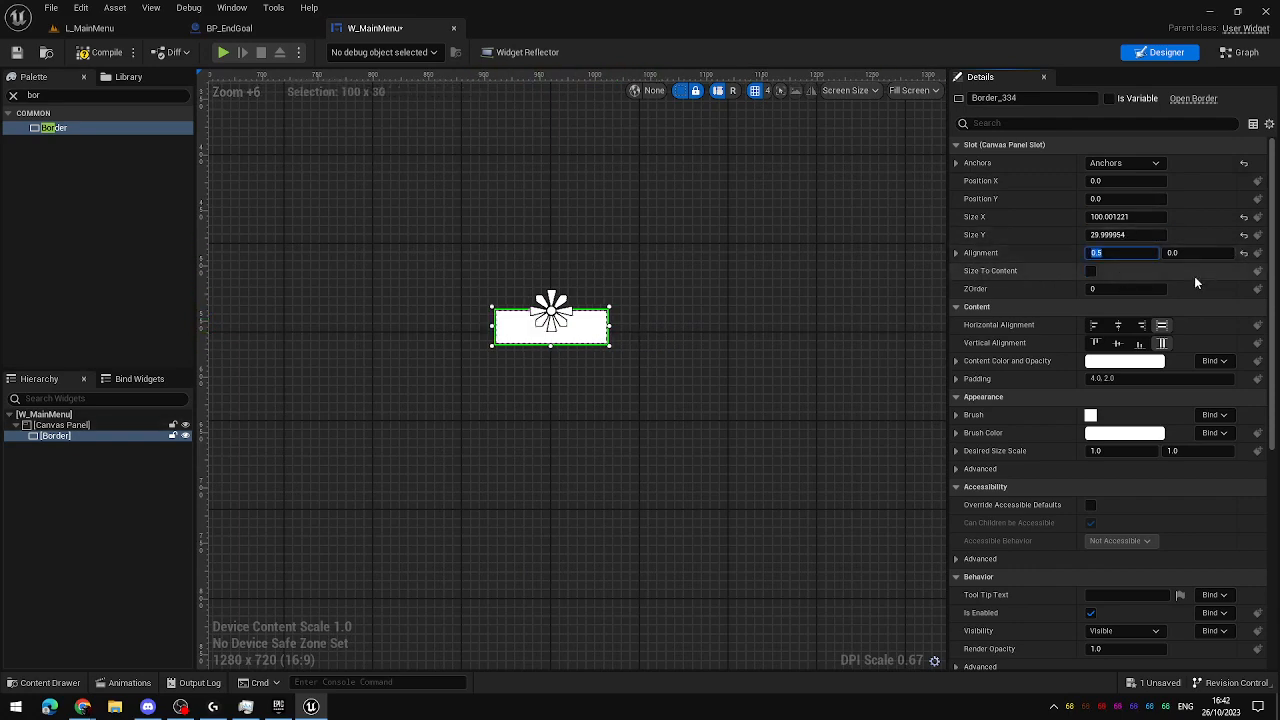
pyautogui.write('0.5')
pyautogui.press('Return')
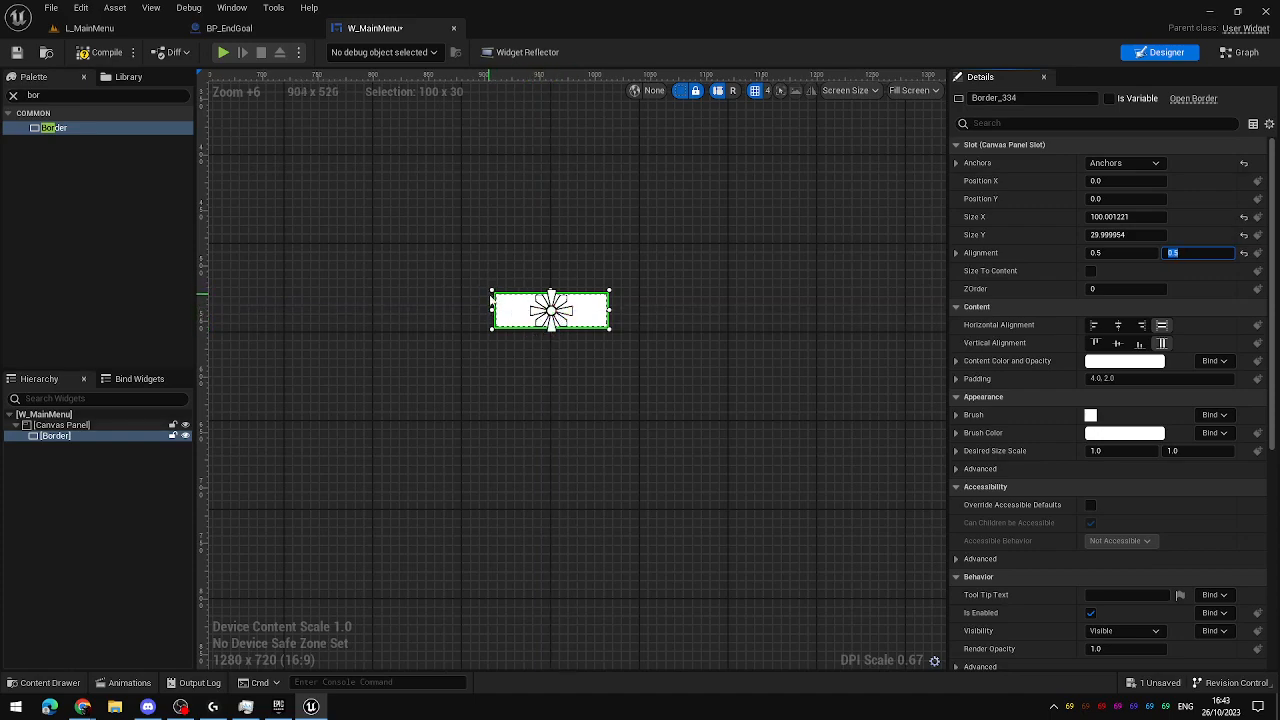
# Examine how the border sits relative to its anchor and the middle of the canvas.
pyautogui.scroll(-10, 501, 290)
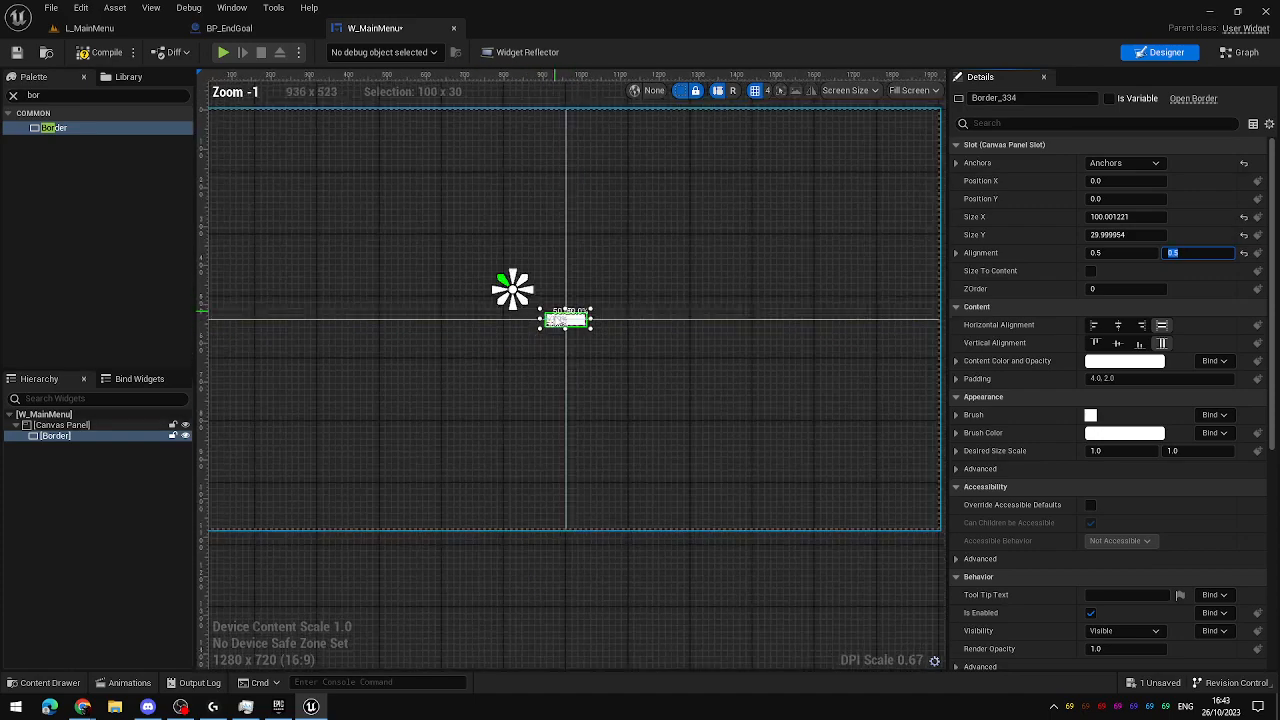
pyautogui.scroll(2, 294, 392)
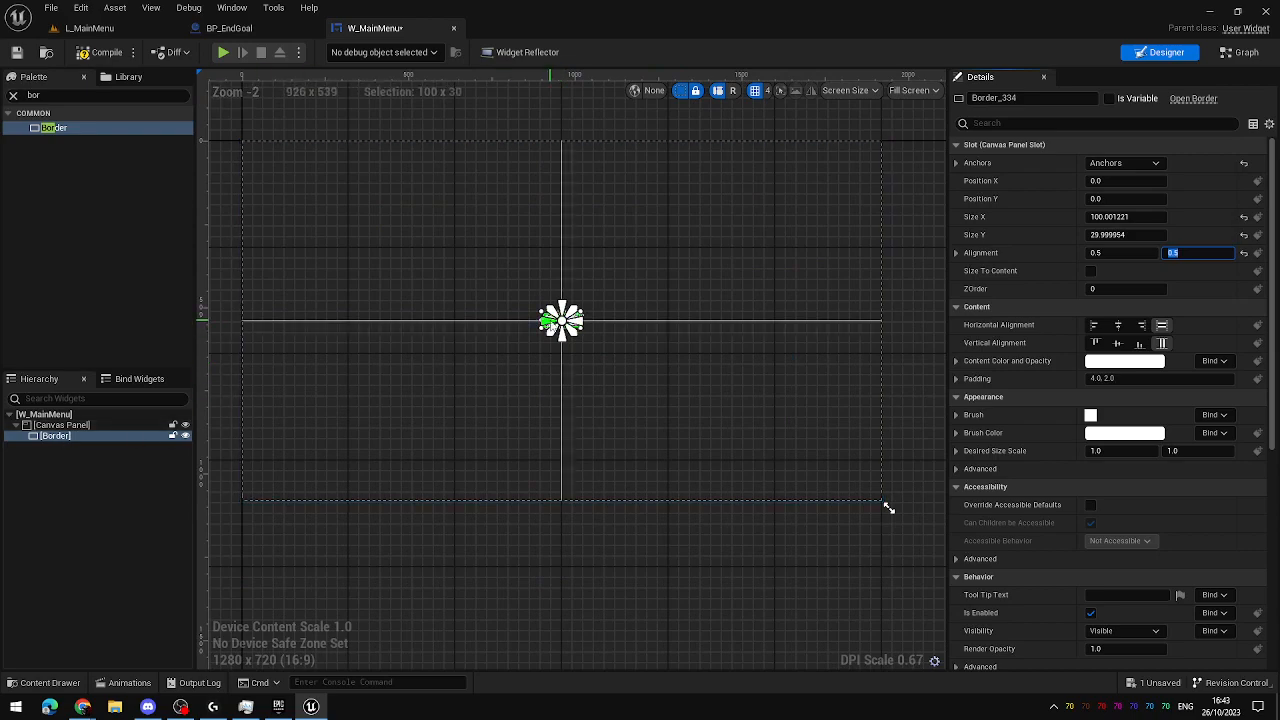
pyautogui.moveTo(354, 278)
pyautogui.mouseDown(button='right')
pyautogui.moveTo(541, 381)
pyautogui.moveTo(374, 260)
pyautogui.moveTo(368, 277)
pyautogui.mouseUp(button='right')
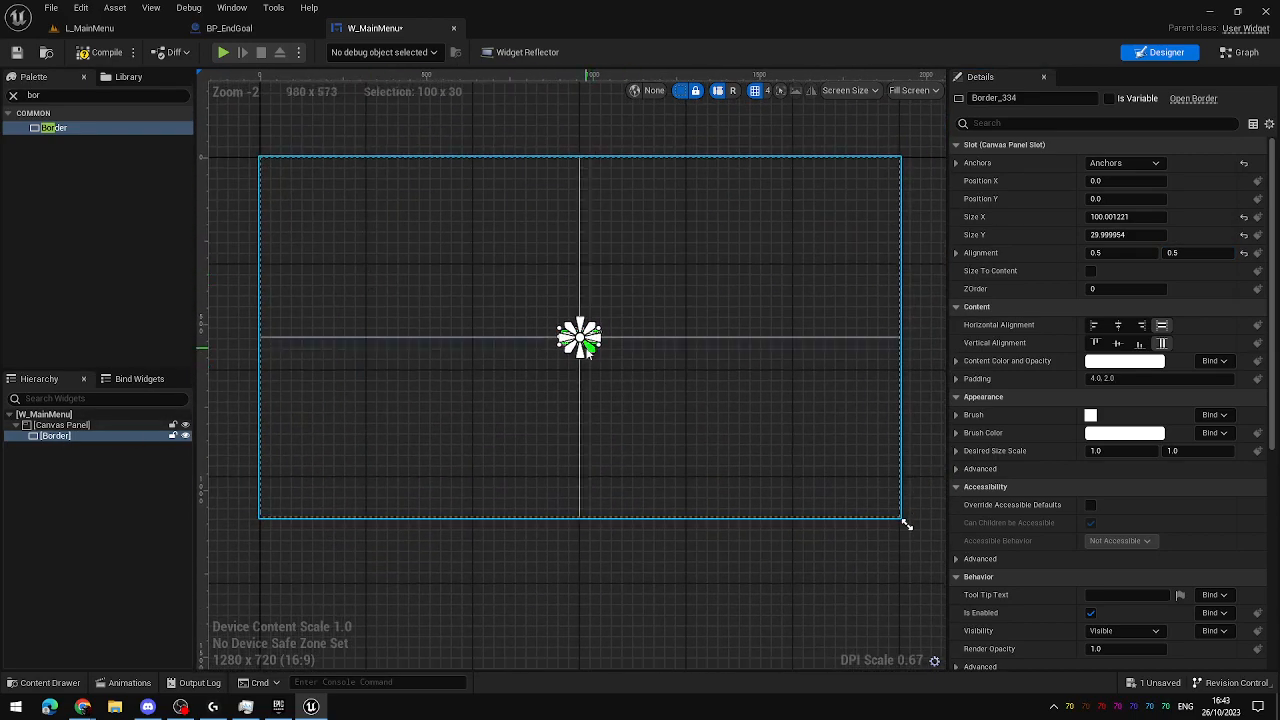
pyautogui.scroll(6, 444, 320)
pyautogui.moveTo(530, 390); pyautogui.dragTo(622, 436, button='right')
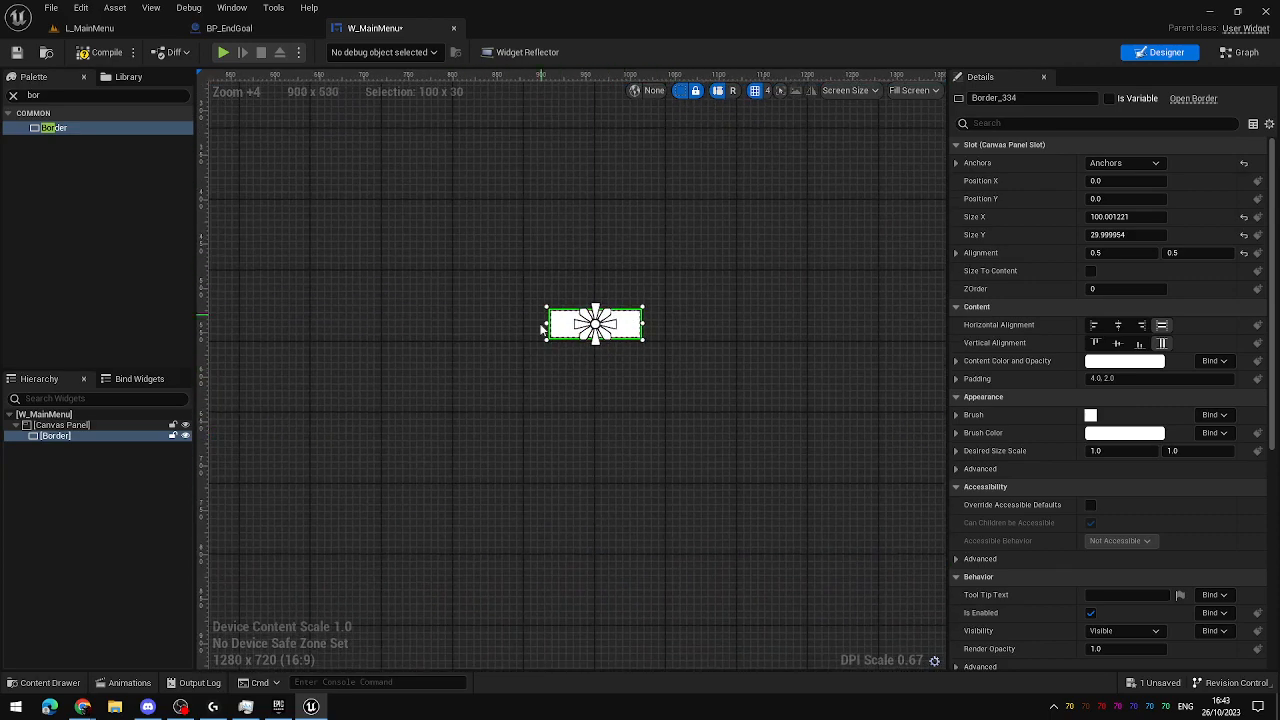
pyautogui.scroll(-9, 600, 355)
pyautogui.scroll(1, 663, 380)
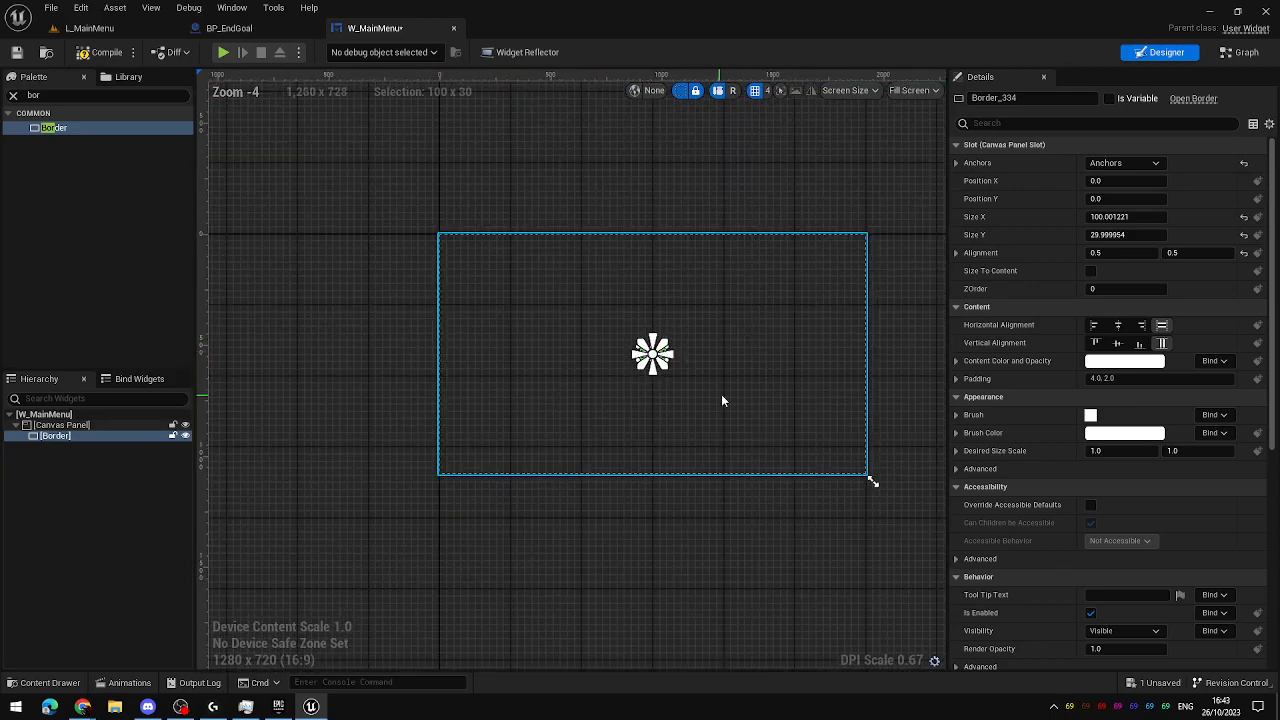
pyautogui.moveTo(721, 400); pyautogui.dragTo(616, 404, button='right')
pyautogui.scroll(1, 637, 371)
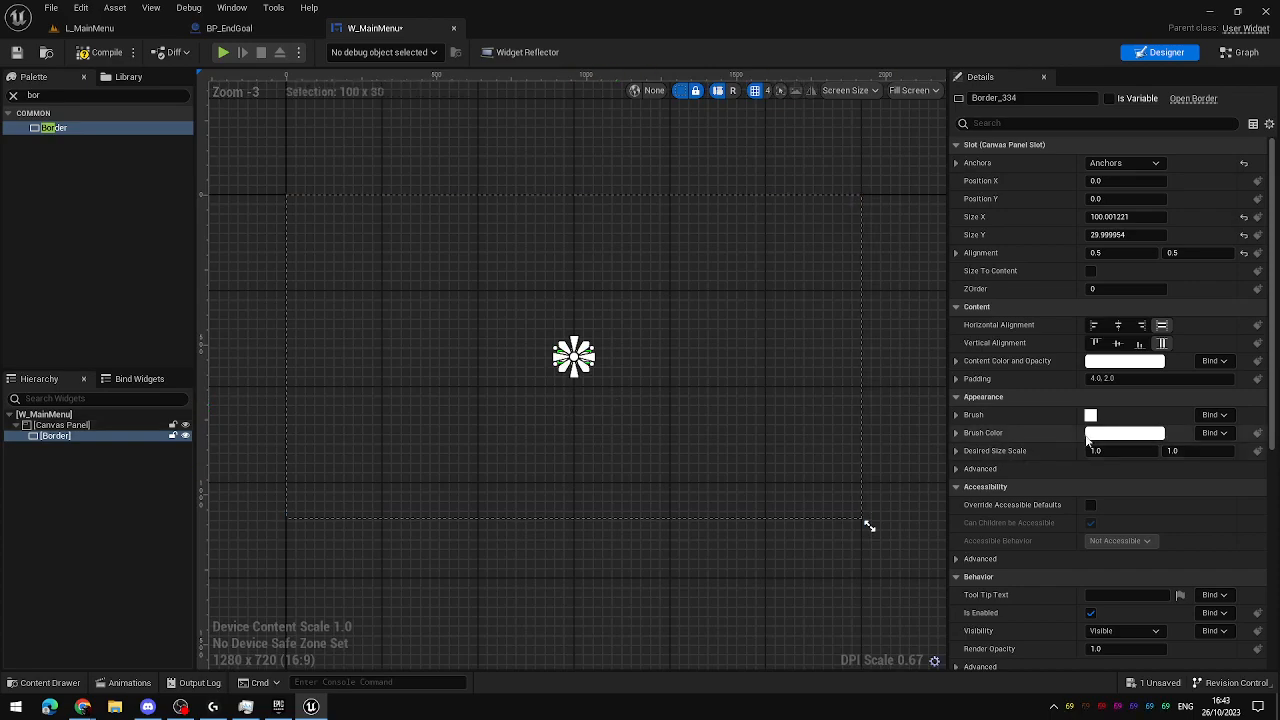
# Make the border translucent by setting its Brush Color alpha to 0.2, and deselect it.
pyautogui.scroll(6, 505, 362)
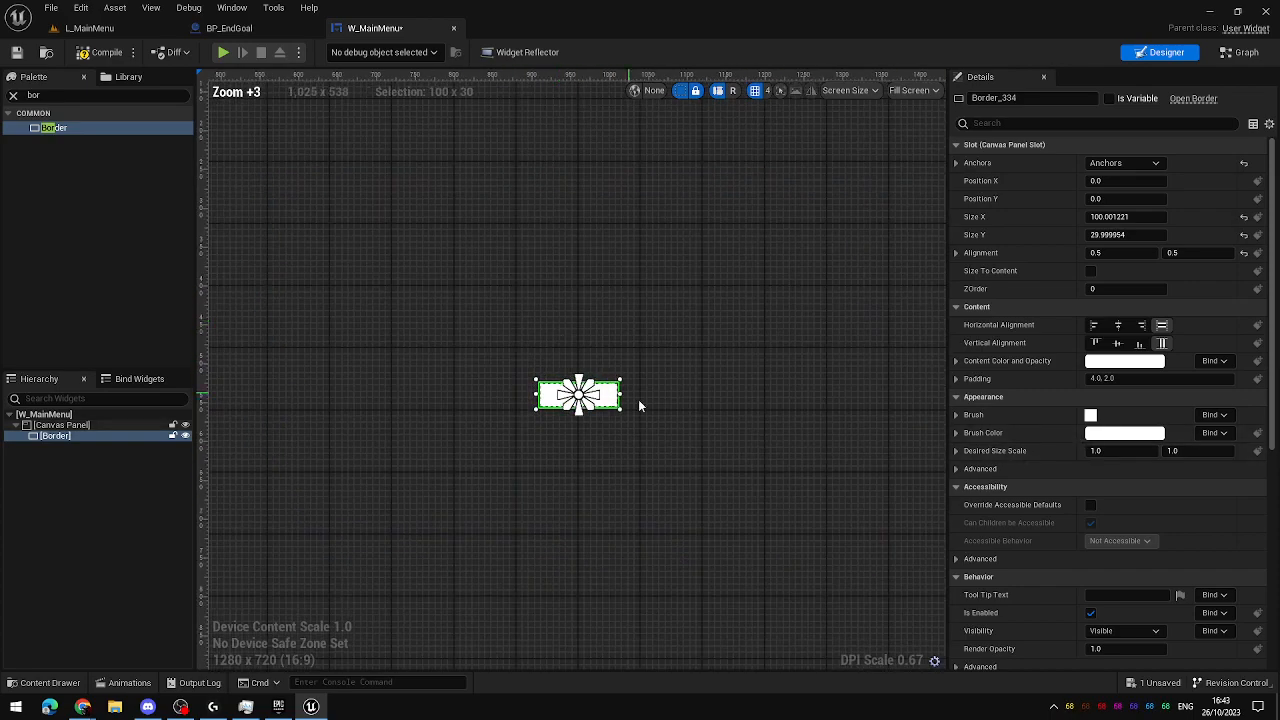
pyautogui.click(957, 415)
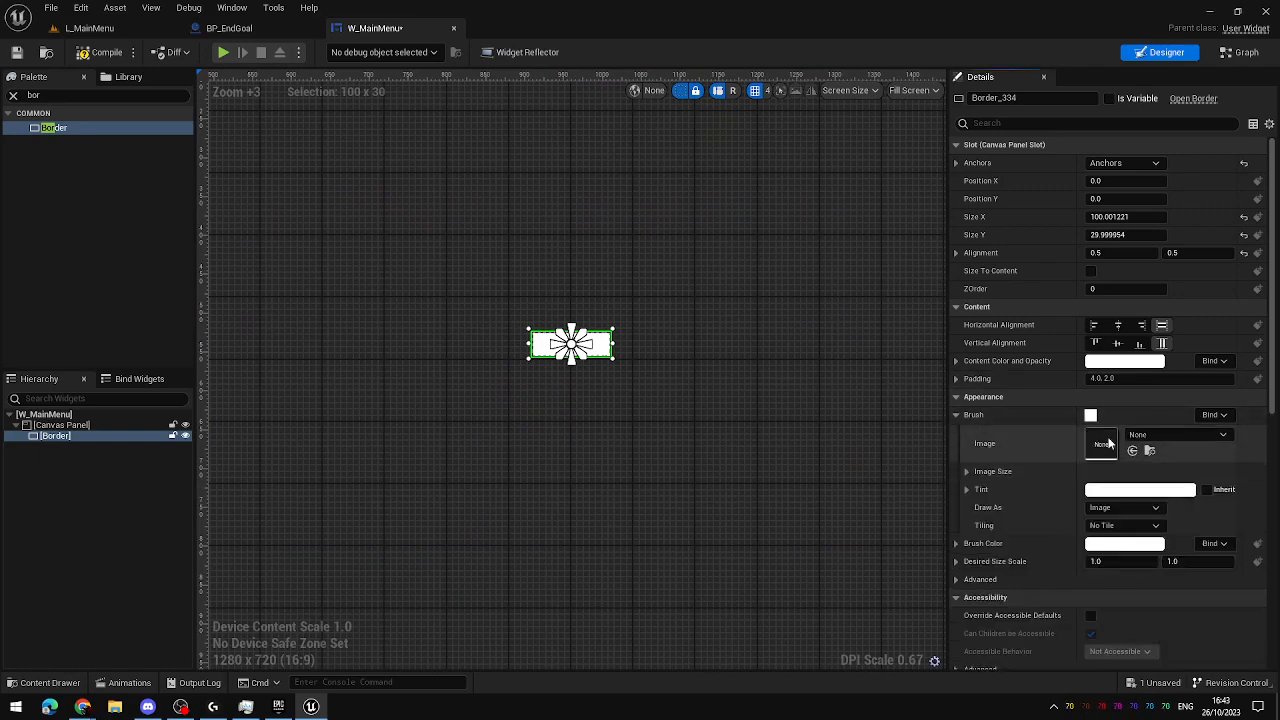
pyautogui.click(956, 415)
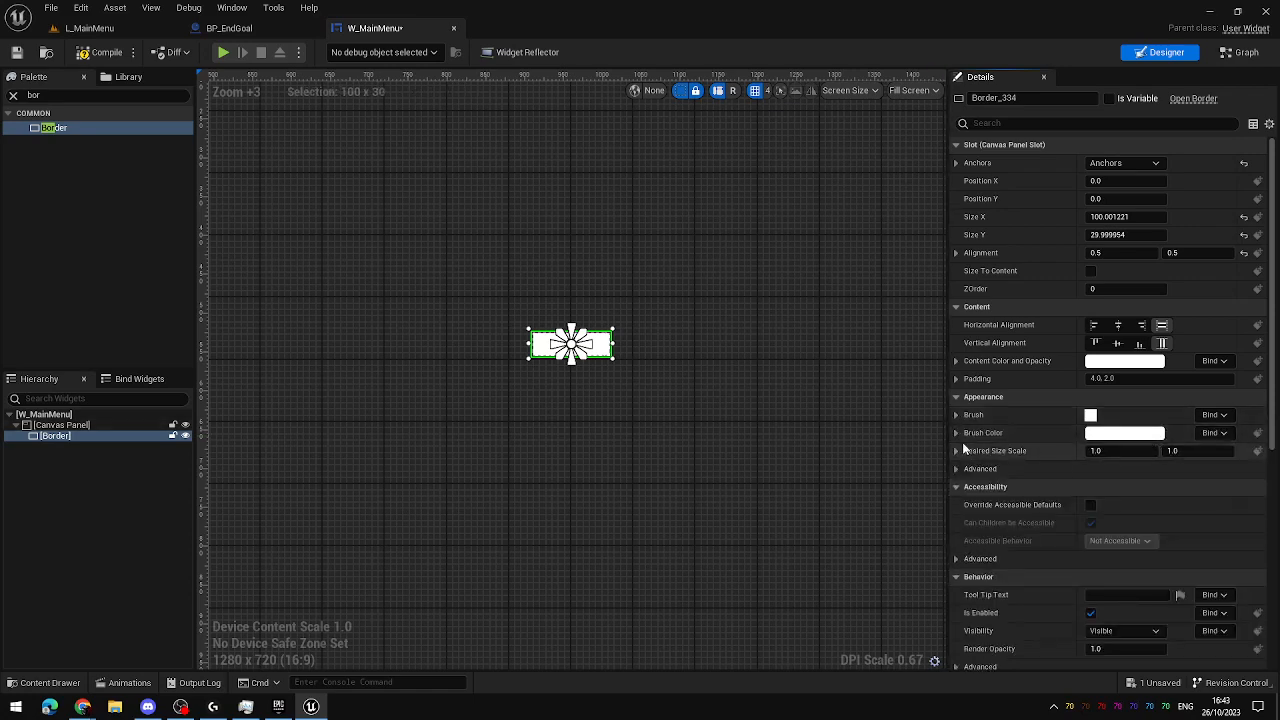
pyautogui.click(956, 432)
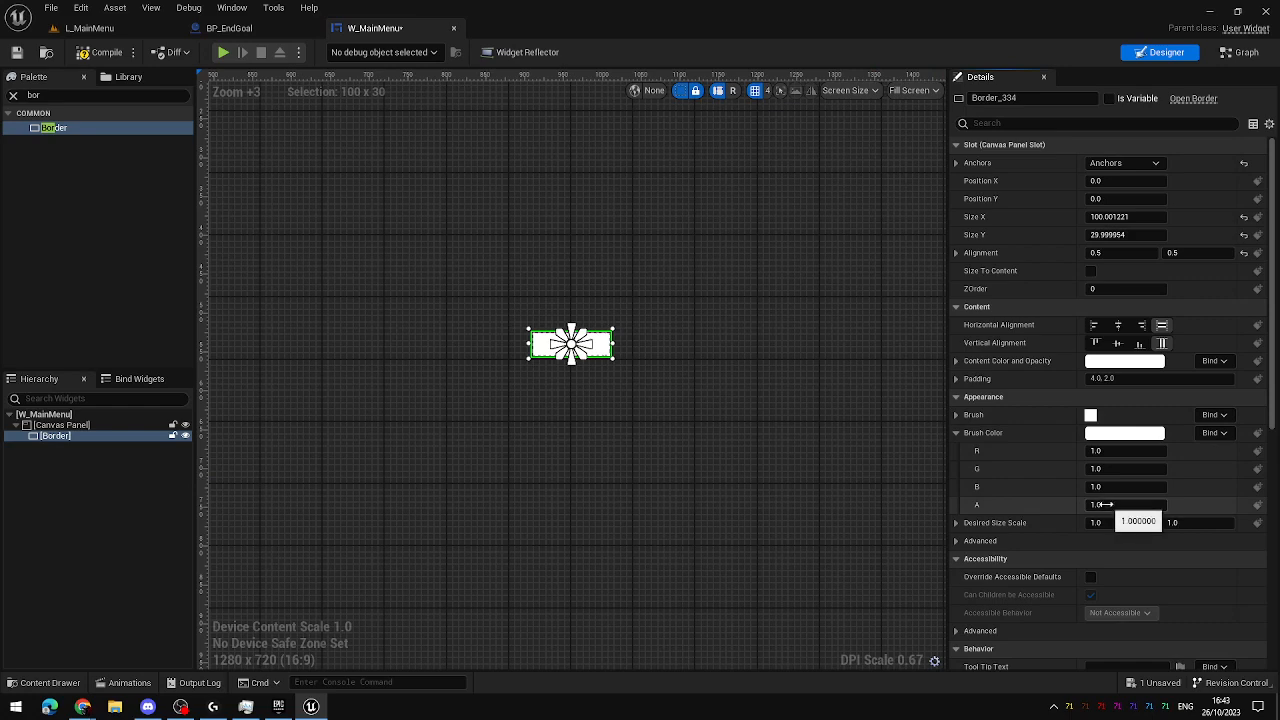
pyautogui.moveTo(1097, 504); pyautogui.dragTo(1045, 504)
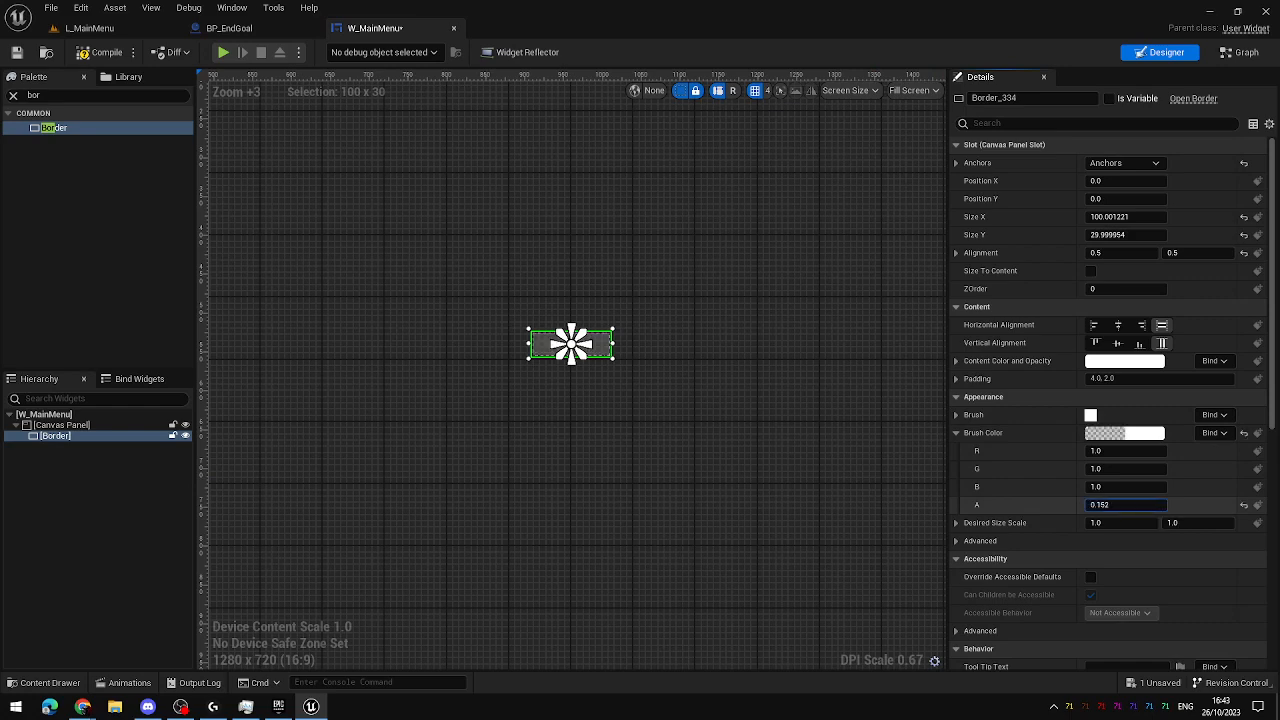
pyautogui.write('0.2')
pyautogui.press('Return')
pyautogui.scroll(-5, 597, 430)
pyautogui.scroll(2, 525, 422)
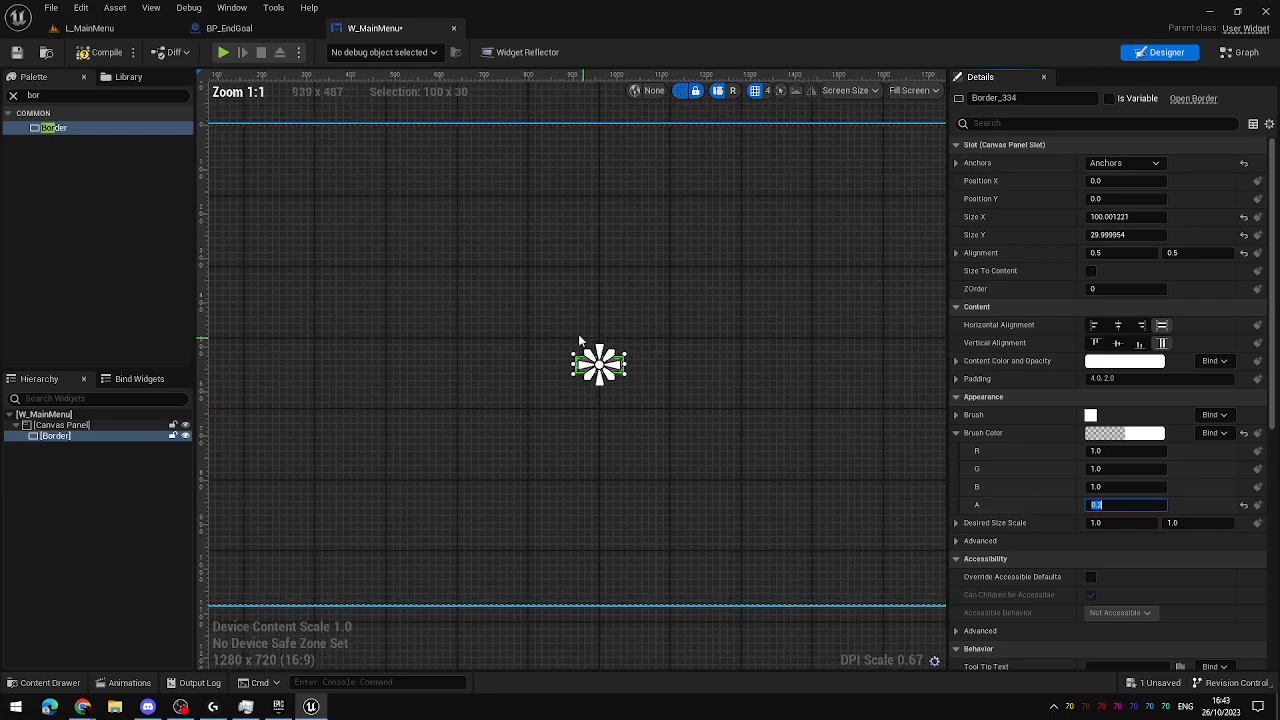
pyautogui.click(68, 481)
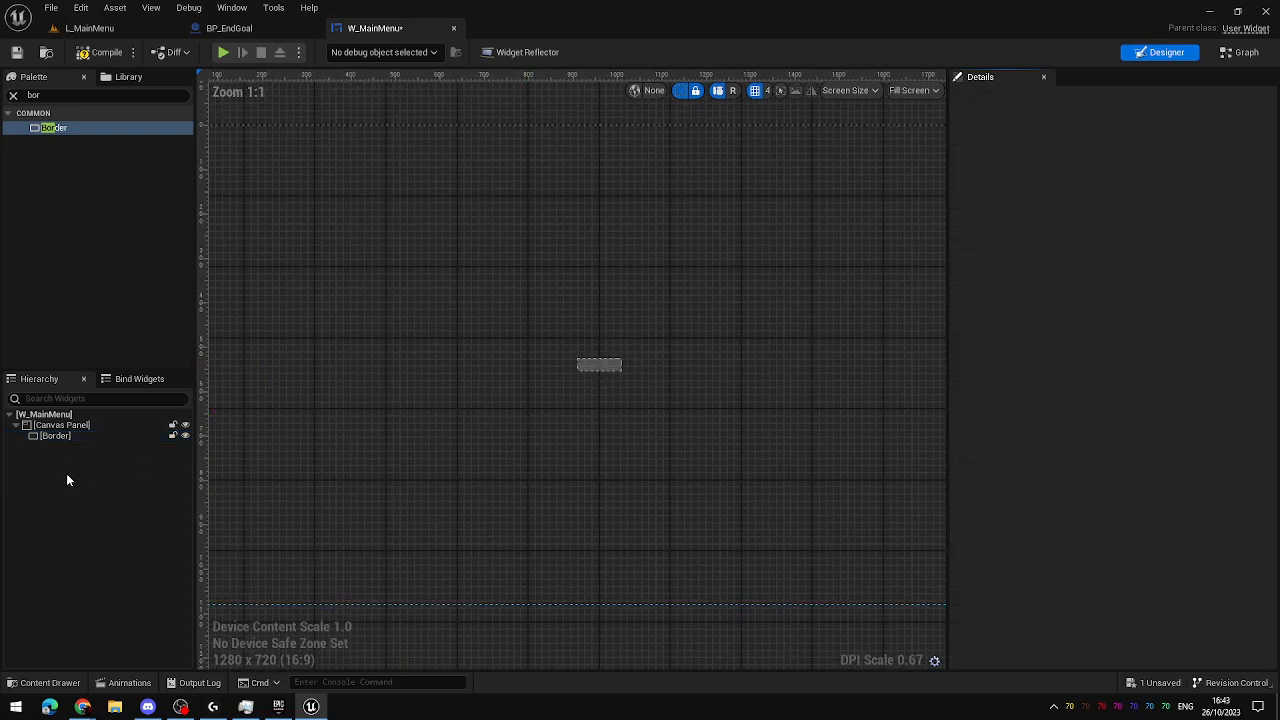
# Clear the palette search, add a Vertical Box from the Panel category inside the border, and select it.
pyautogui.click(13, 95)
pyautogui.click(187, 314)
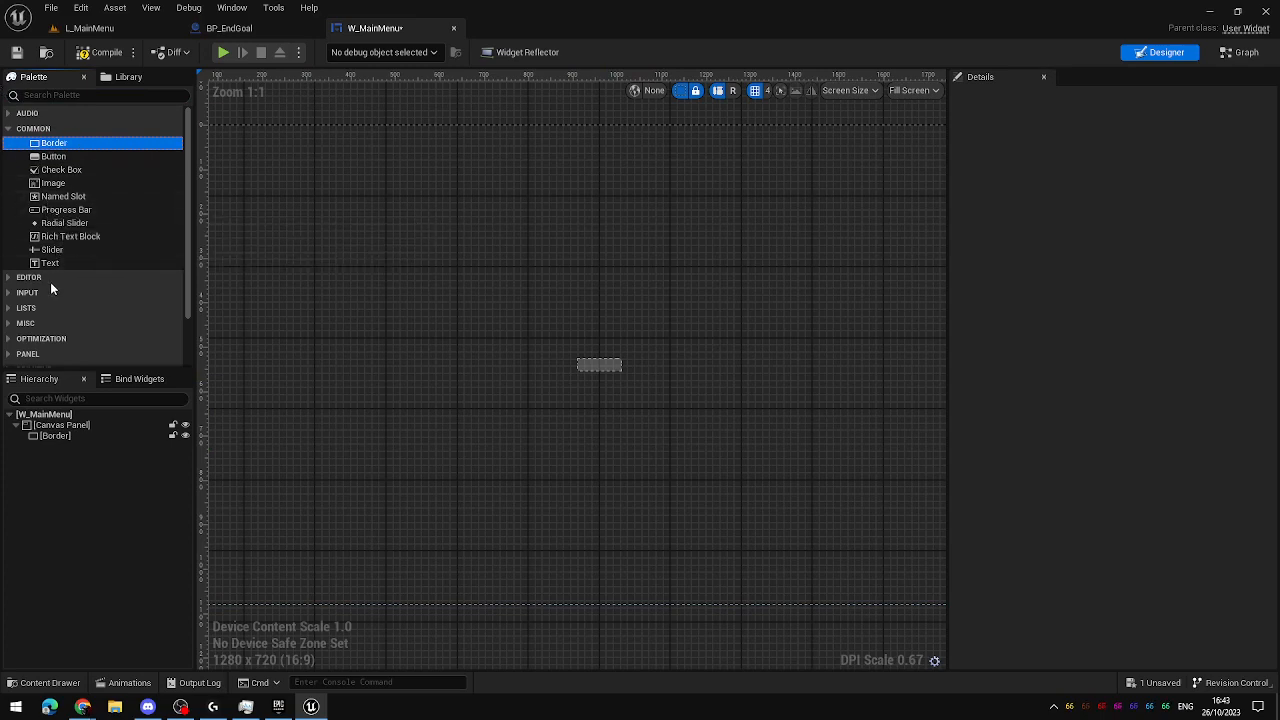
pyautogui.scroll(-2, 50, 282)
pyautogui.click(9, 290)
pyautogui.scroll(-5, 55, 214)
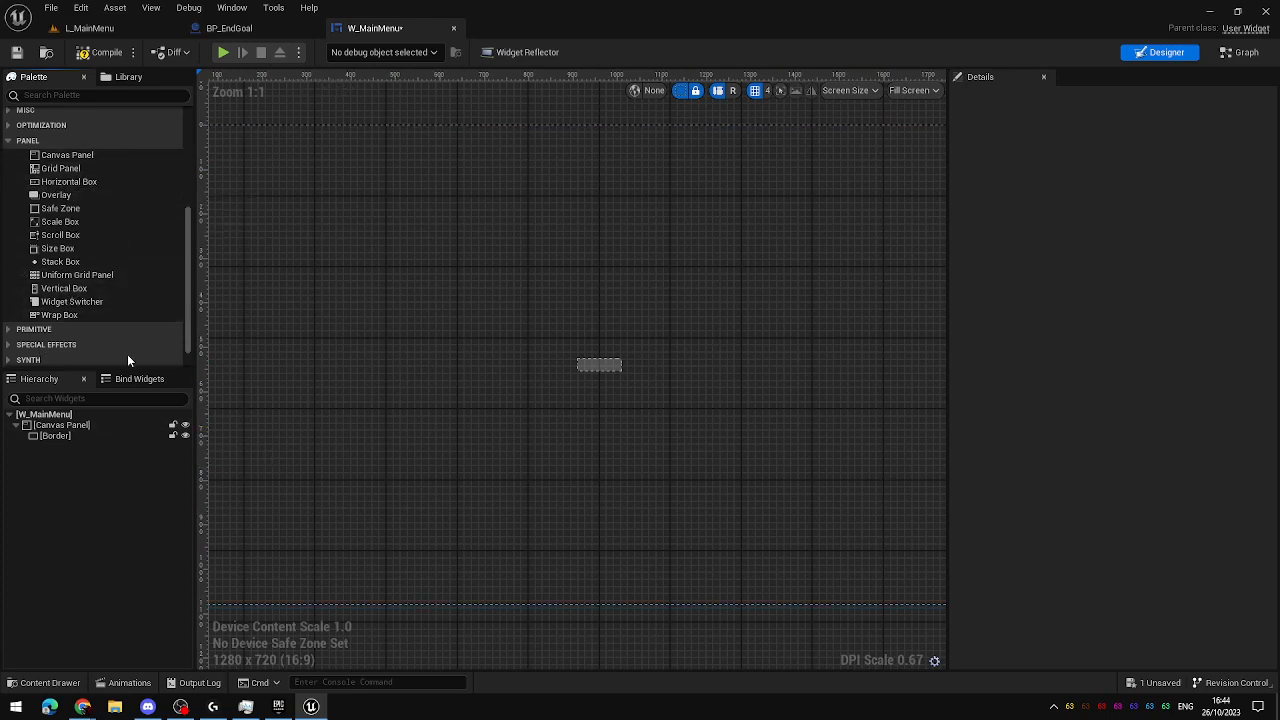
pyautogui.moveTo(62, 289); pyautogui.dragTo(40, 510)
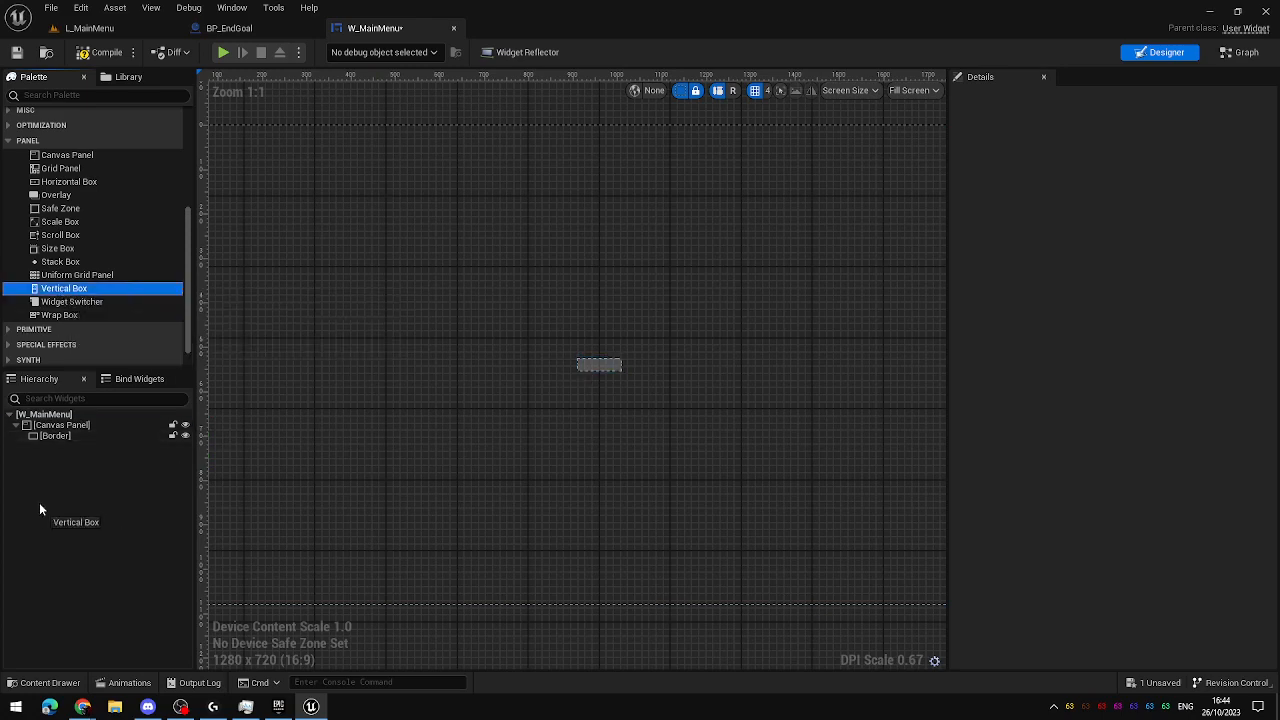
pyautogui.moveTo(64, 440); pyautogui.dragTo(68, 436)
pyautogui.click(72, 446)
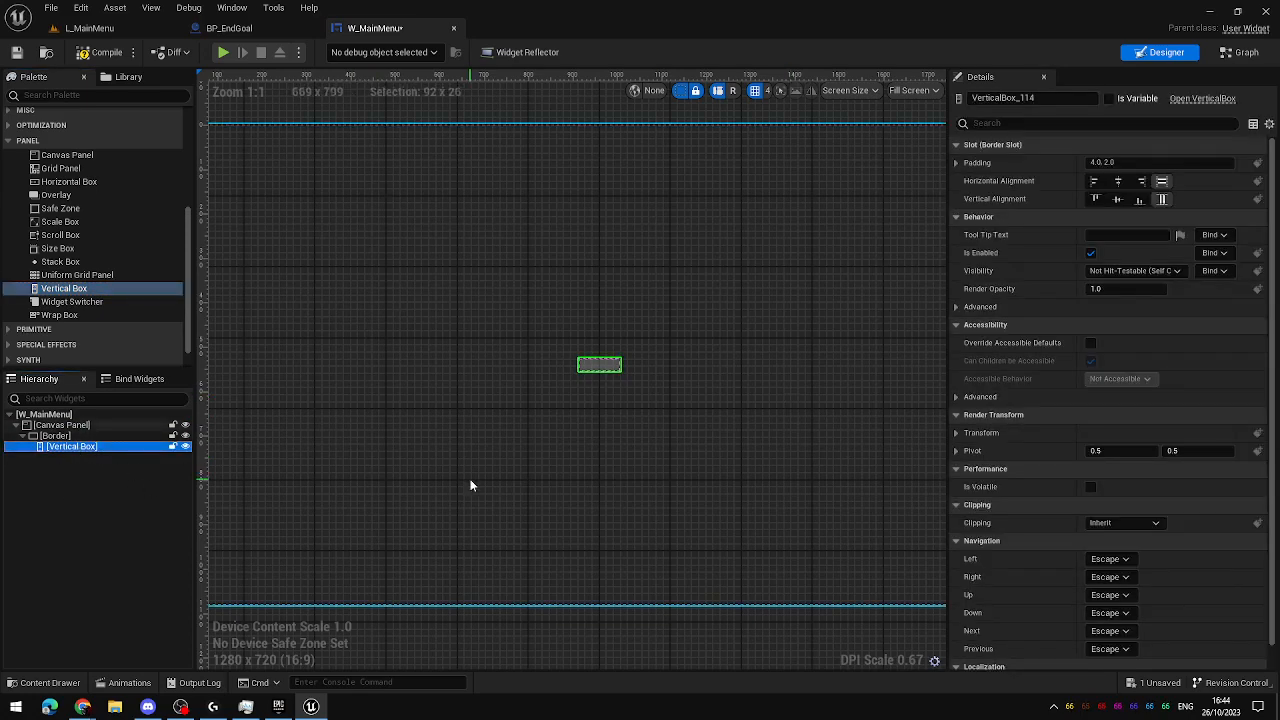
pyautogui.scroll(-1, 455, 553)
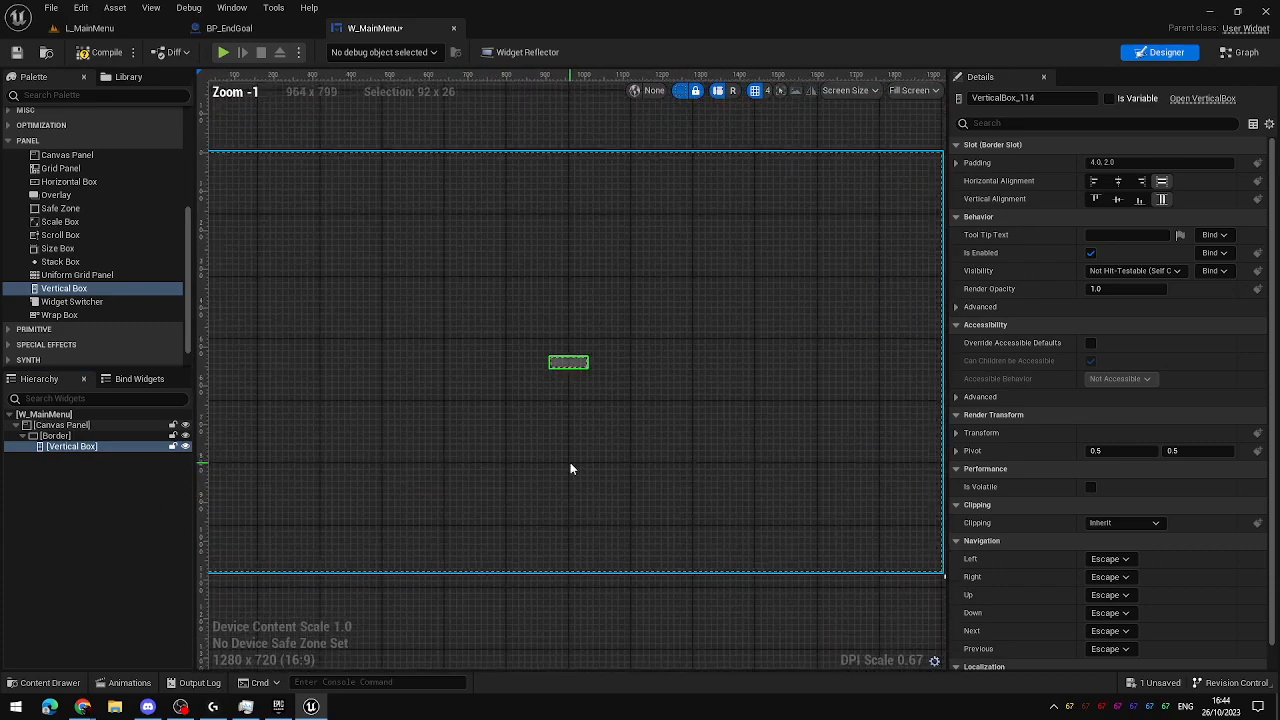
pyautogui.scroll(-1, 570, 468)
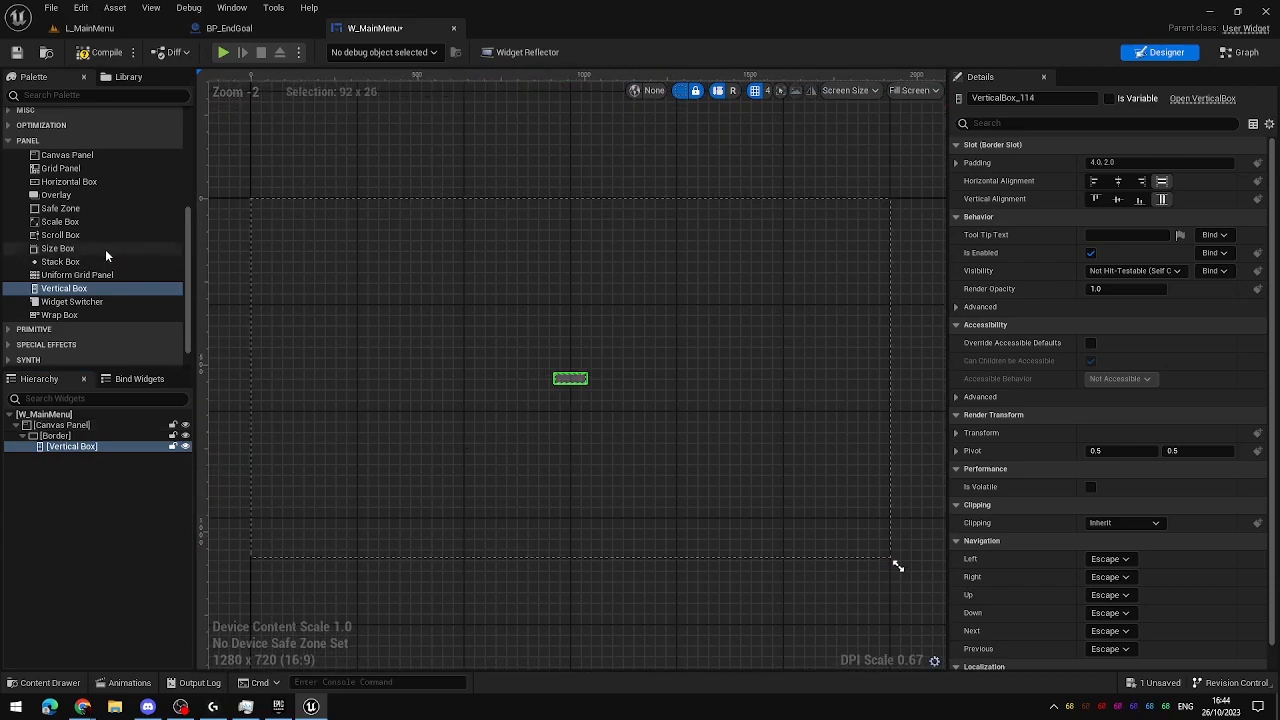
# Add a Text widget from the Common category inside the vertical box.
pyautogui.scroll(4, 70, 198)
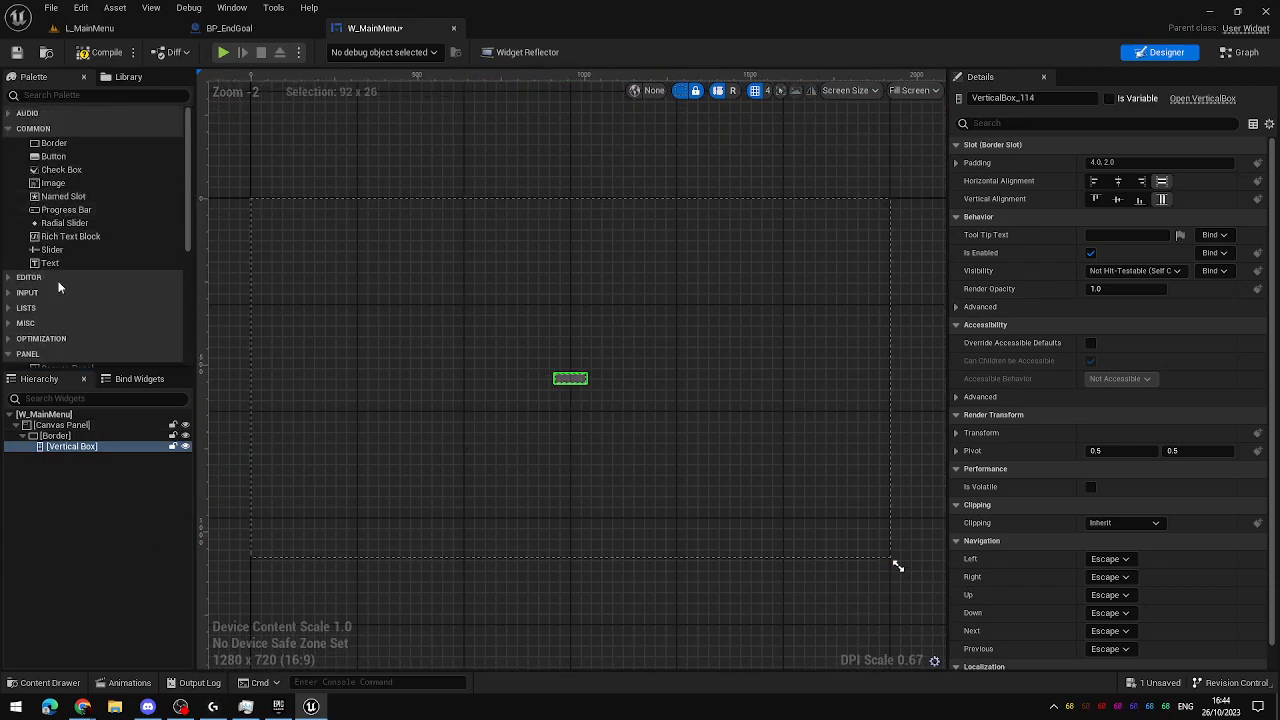
pyautogui.moveTo(57, 265); pyautogui.dragTo(82, 450)
pyautogui.scroll(3, 643, 370)
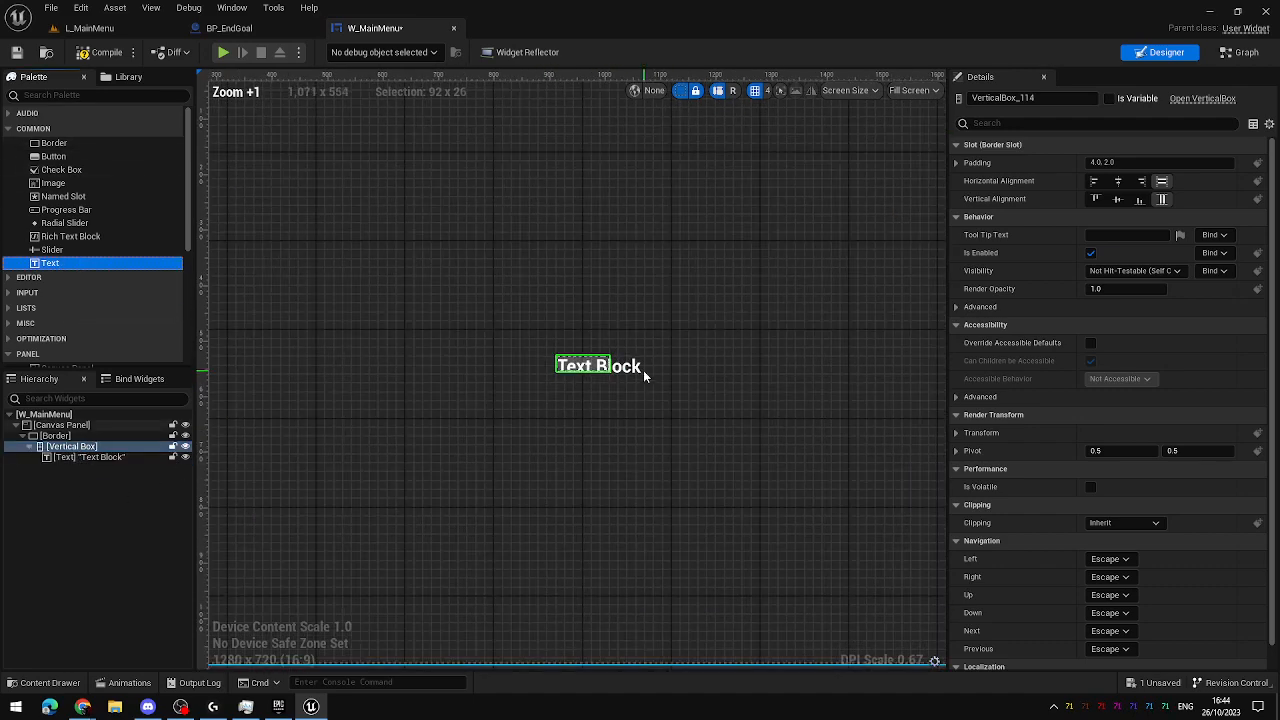
pyautogui.scroll(-2, 626, 405)
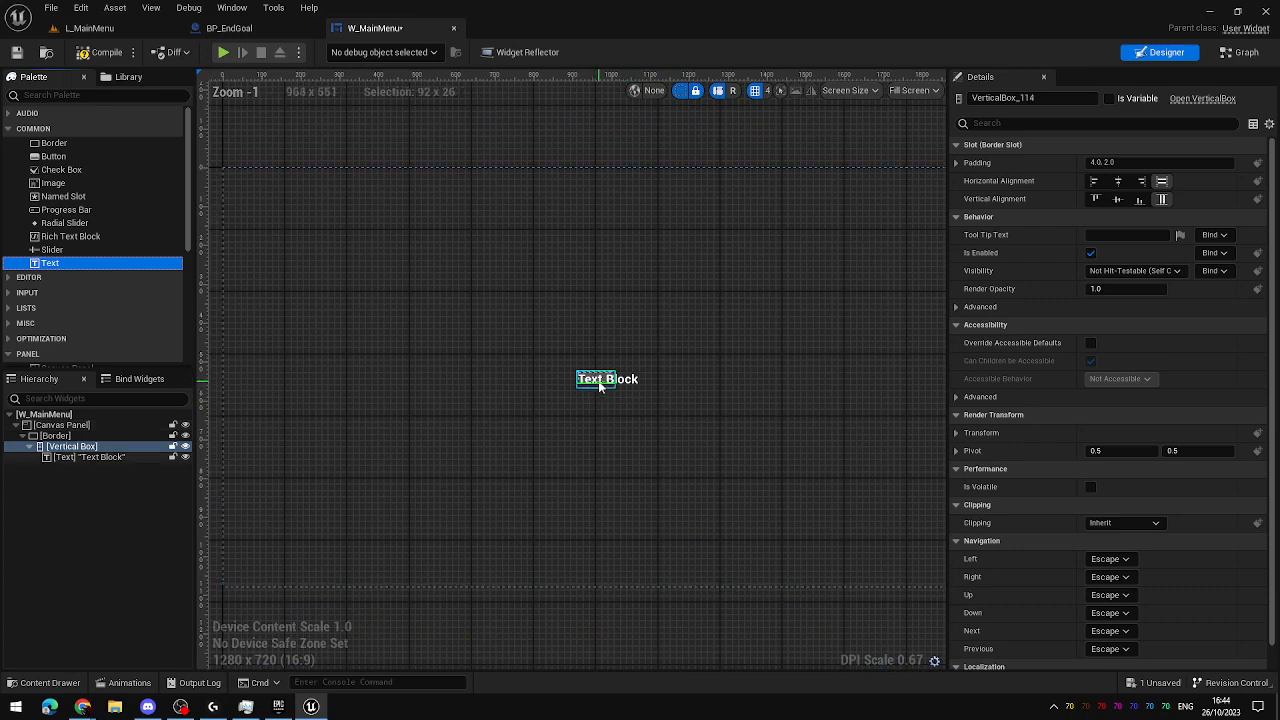
# Add a Button below the text in the vertical box, and nest a Text widget inside the button.
pyautogui.moveTo(54, 156); pyautogui.dragTo(95, 457)
pyautogui.click(80, 467)
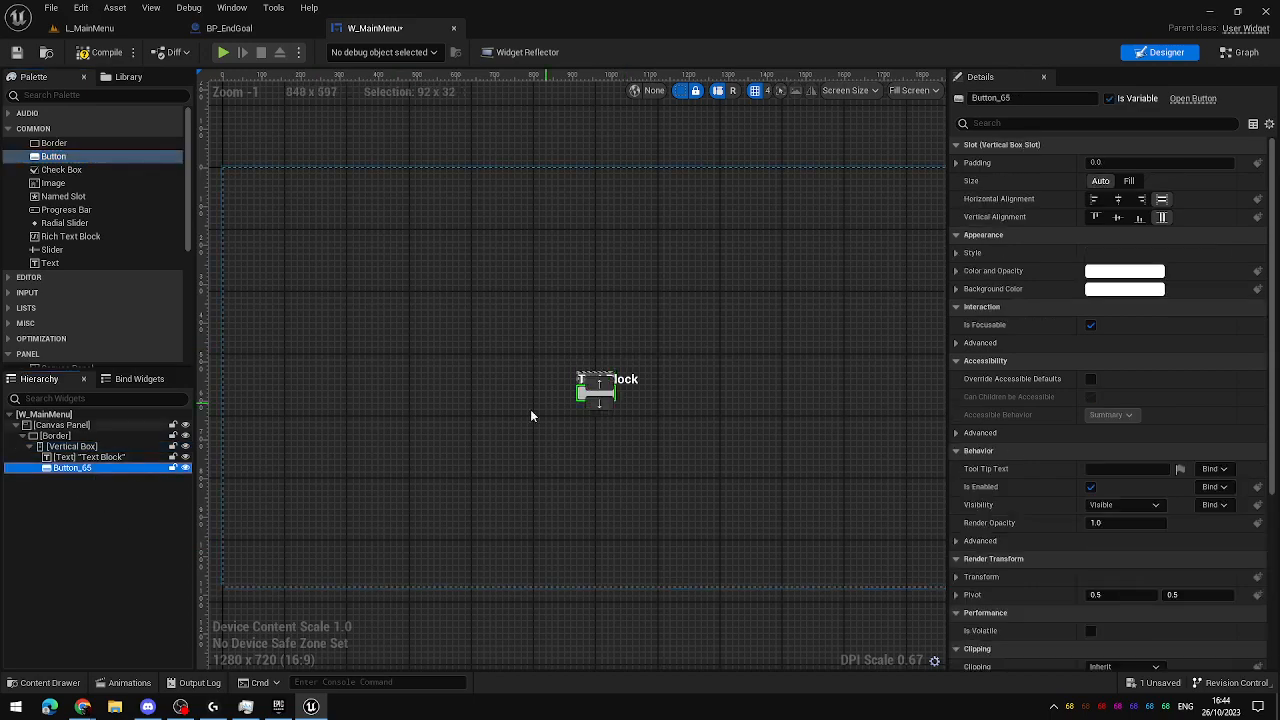
pyautogui.click(474, 432)
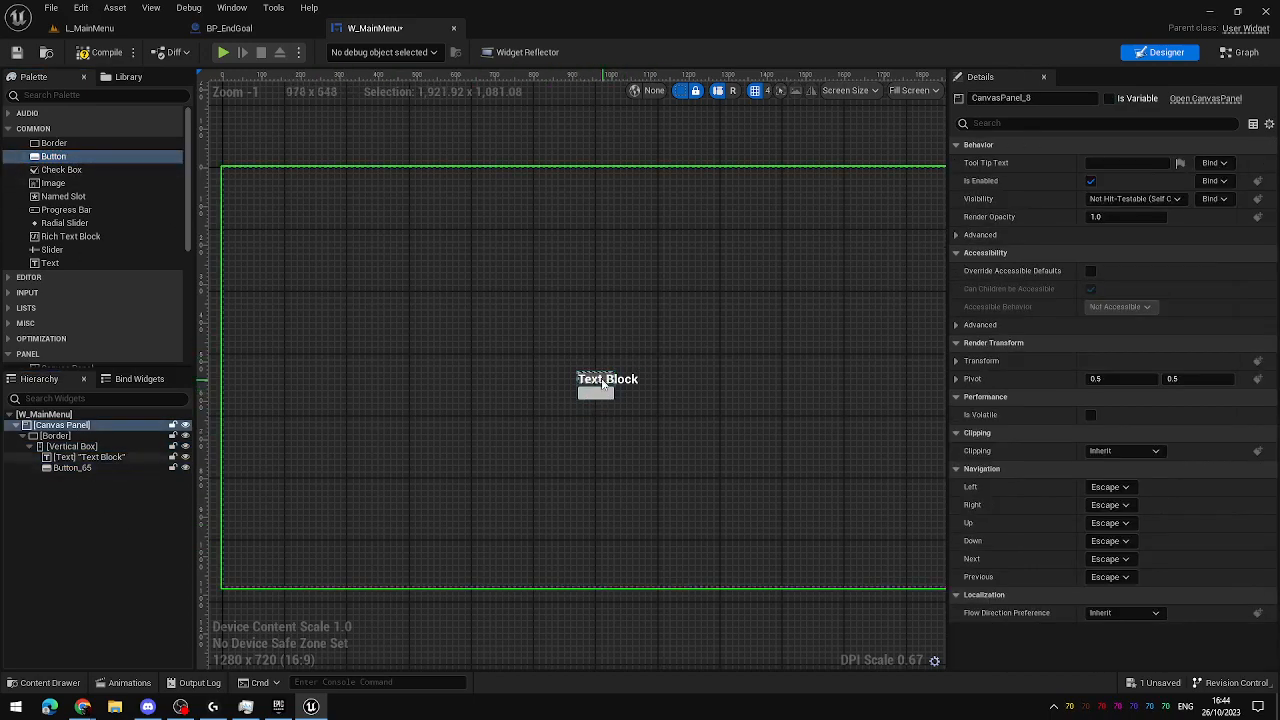
pyautogui.click(80, 467)
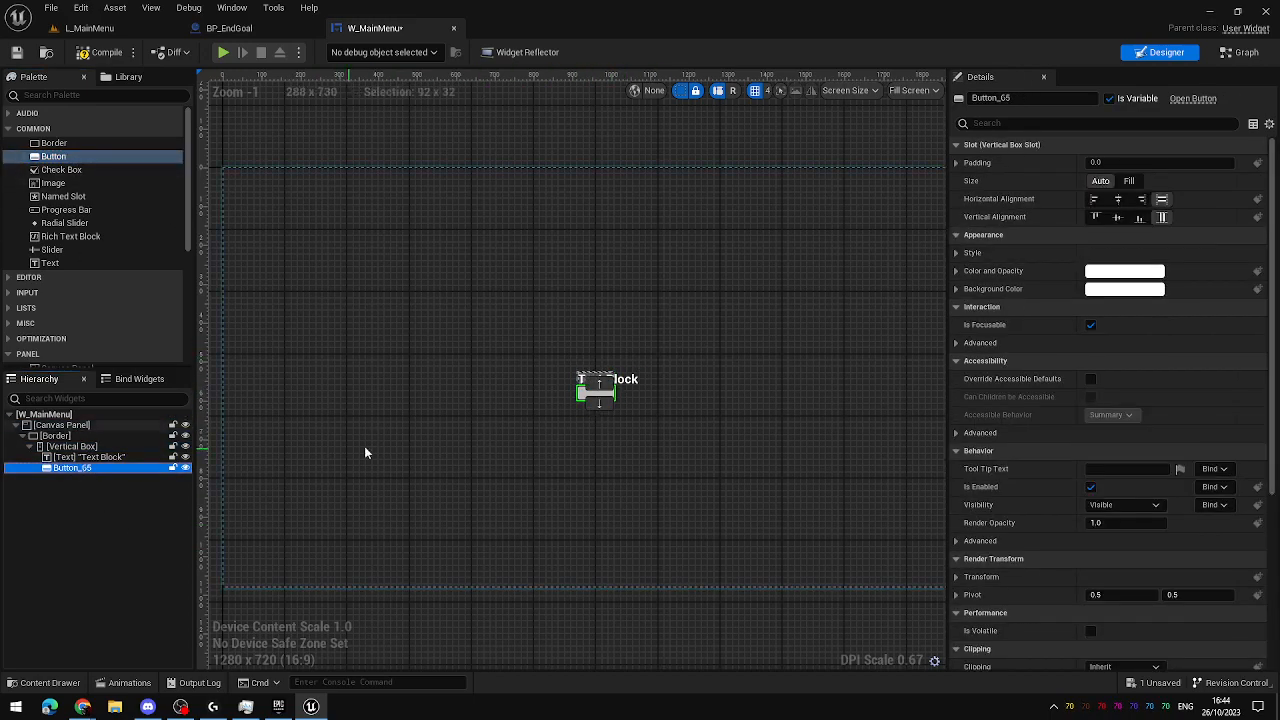
pyautogui.moveTo(48, 263); pyautogui.dragTo(62, 477)
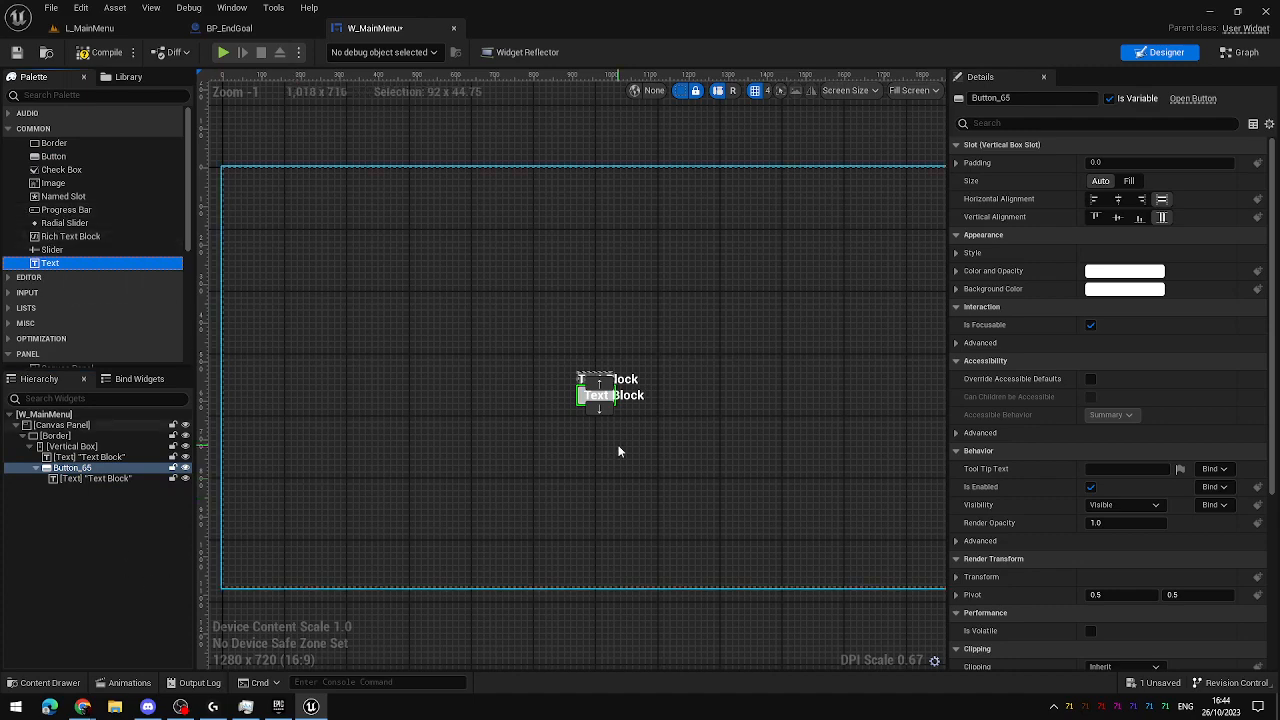
pyautogui.click(112, 530)
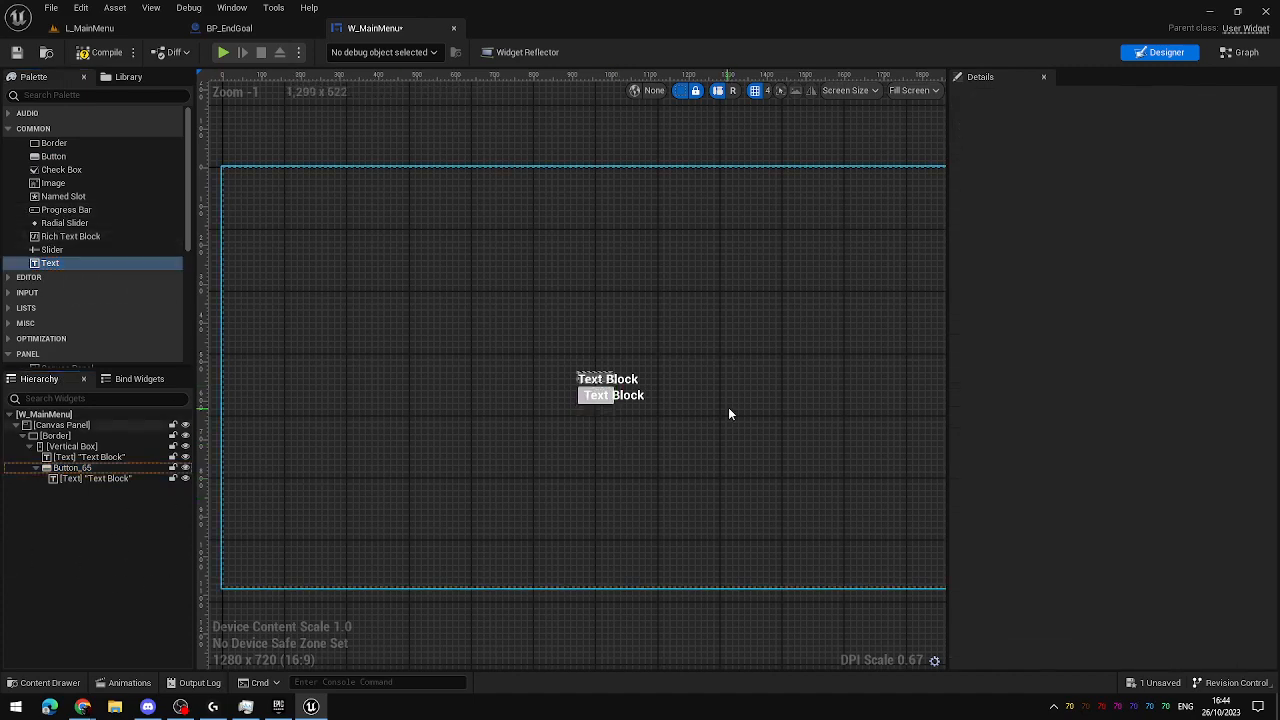
# Enlarge the border to about 108 by 102 and enable its Size To Content option.
pyautogui.click(88, 437)
pyautogui.scroll(11, 598, 390)
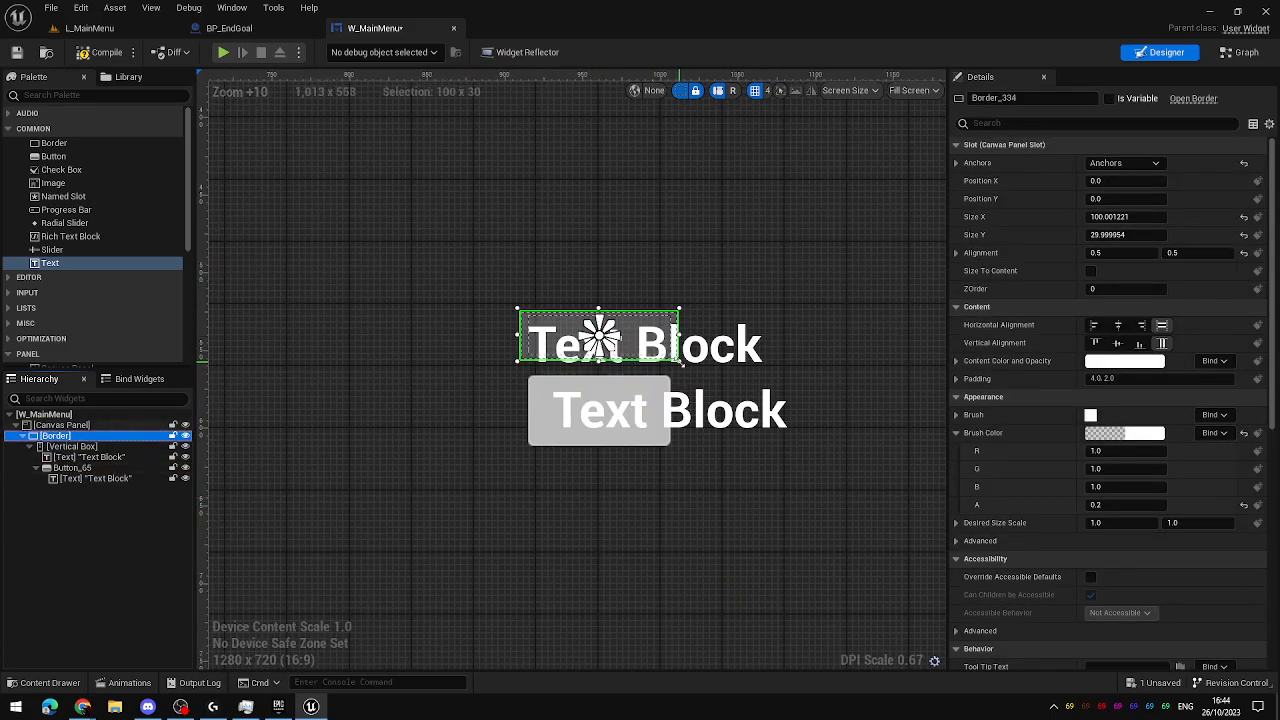
pyautogui.moveTo(682, 363); pyautogui.dragTo(690, 470)
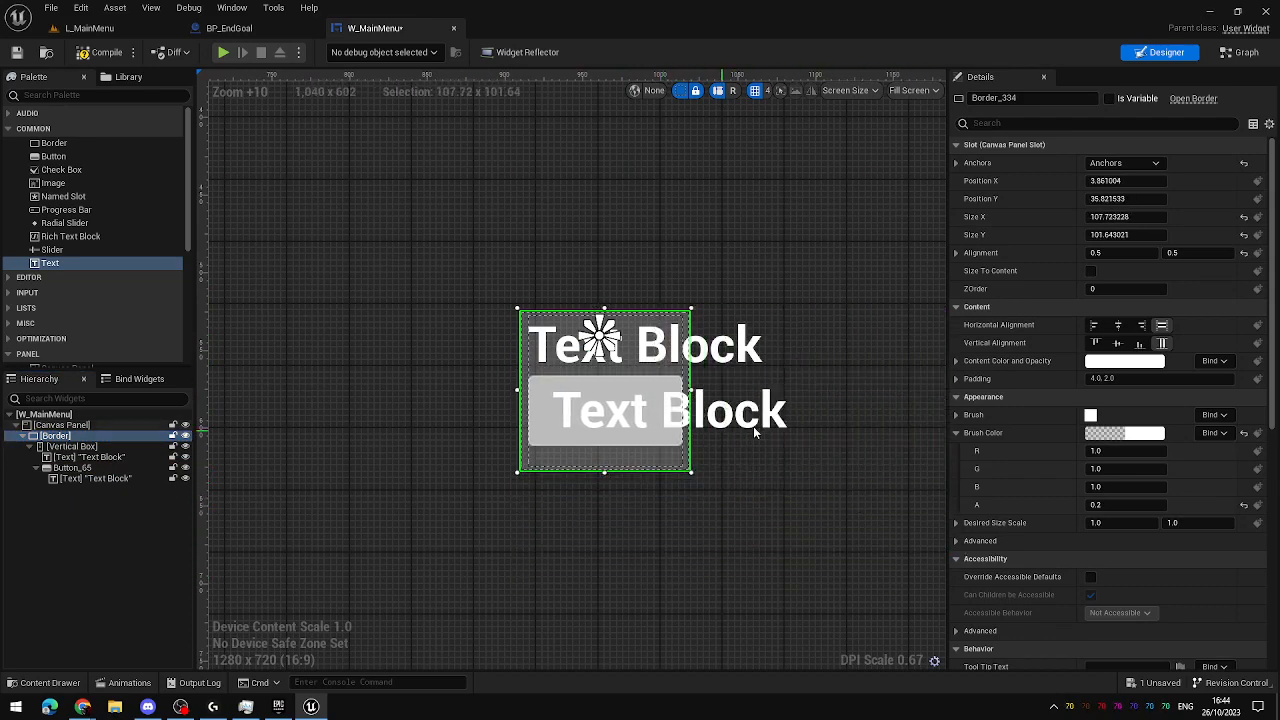
pyautogui.click(1090, 271)
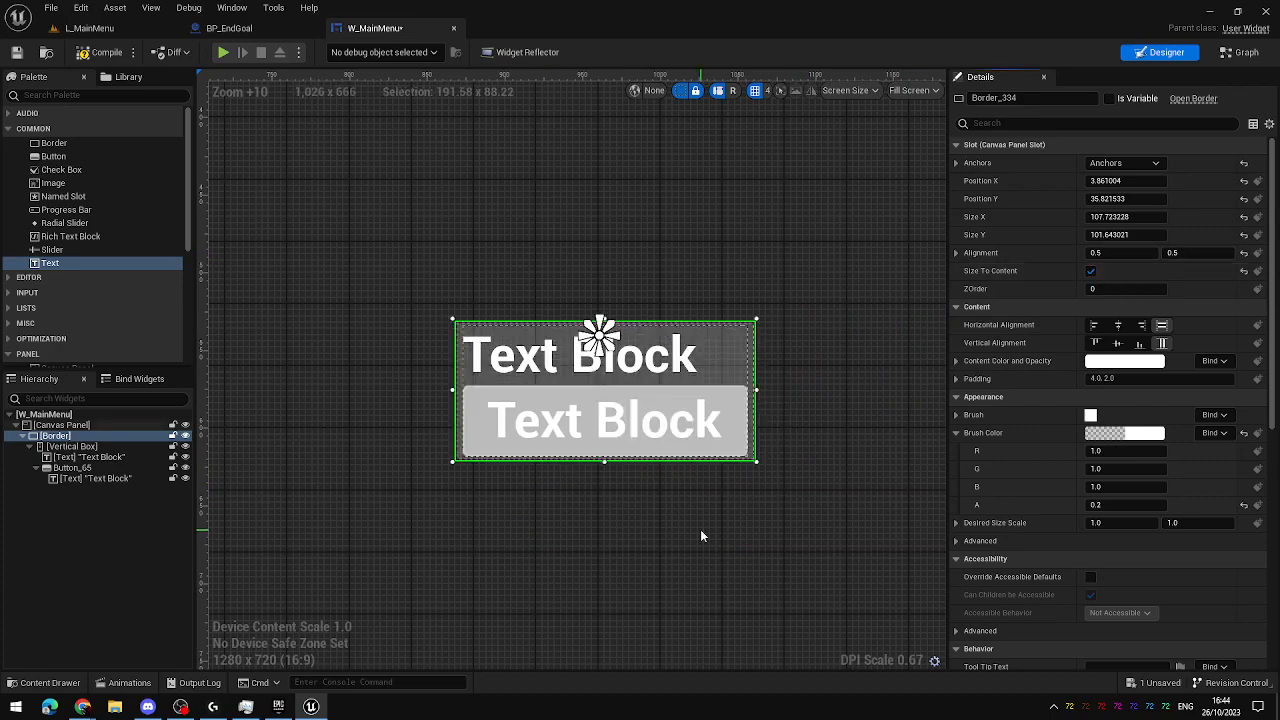
pyautogui.scroll(-1, 700, 534)
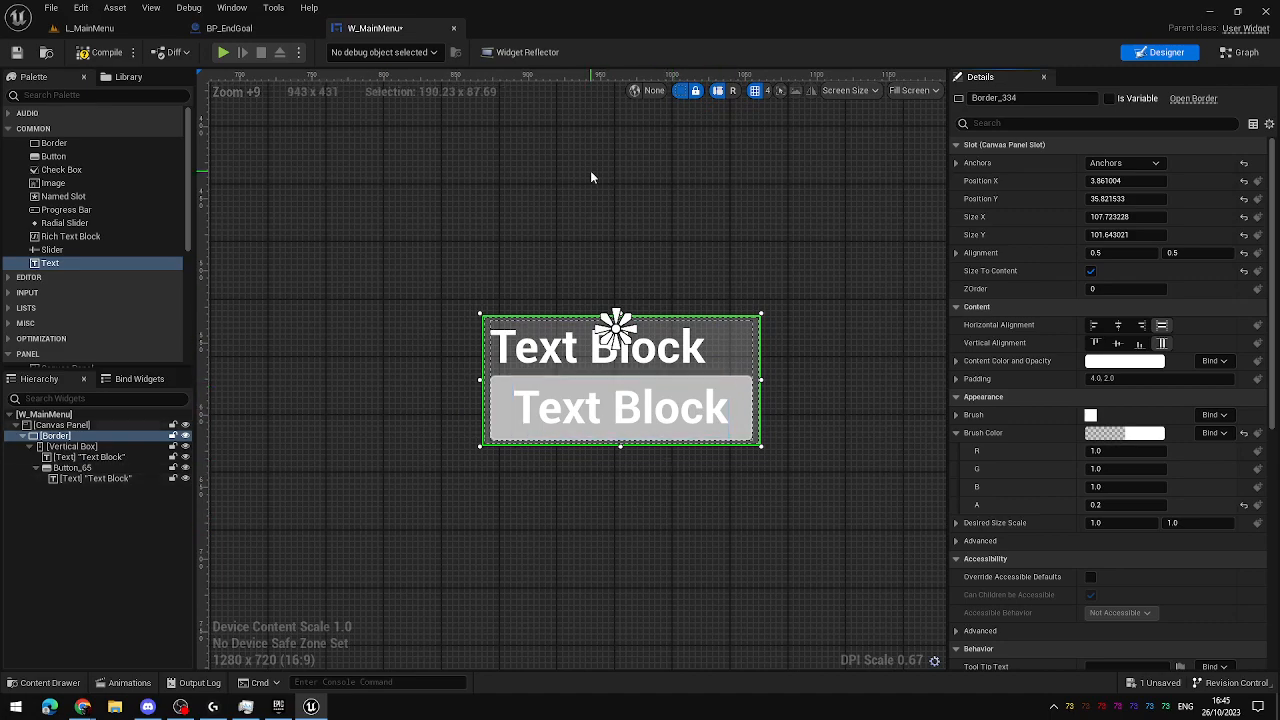
pyautogui.scroll(-2, 660, 330)
pyautogui.scroll(1, 682, 366)
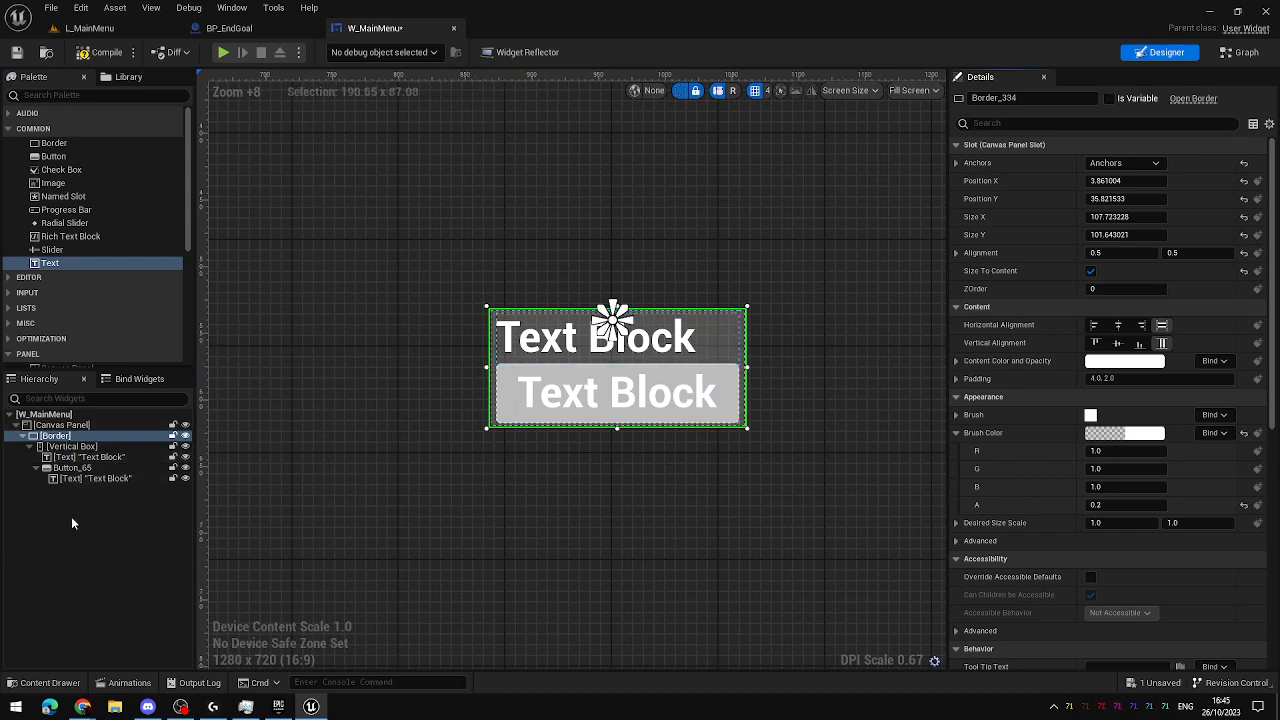
# Rename the button in the vertical box as StartButton.
pyautogui.click(80, 467)
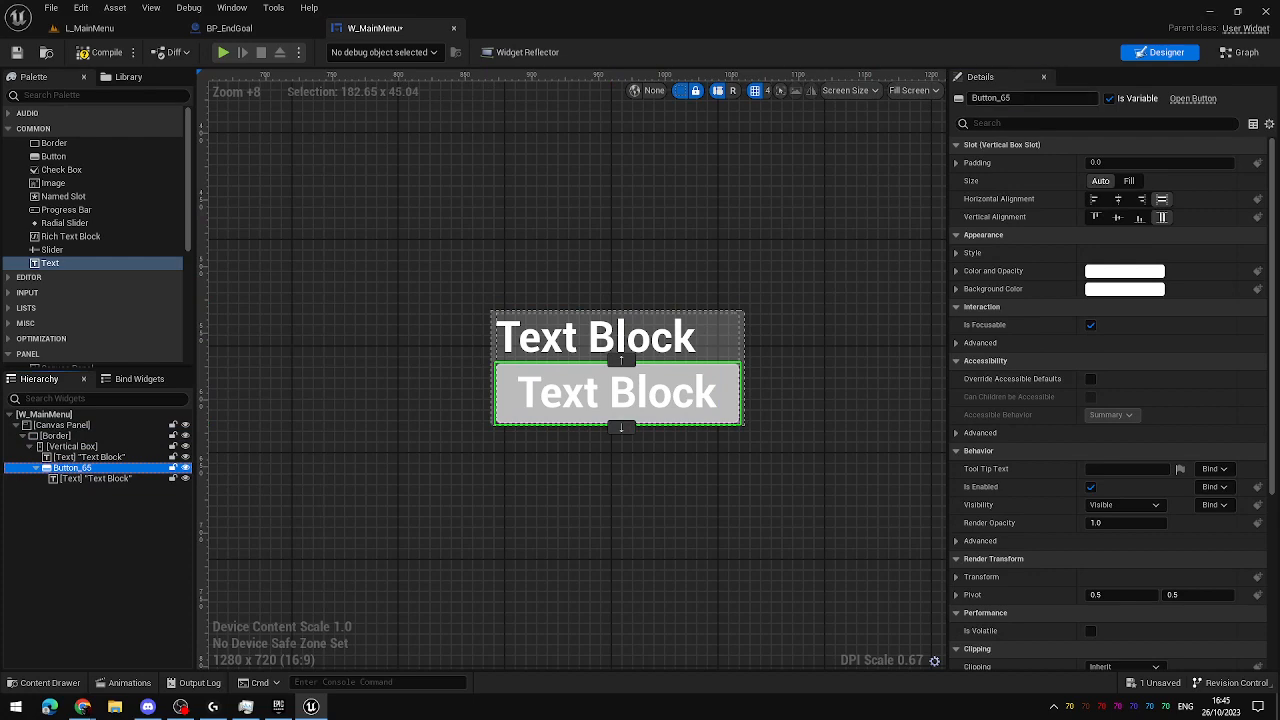
pyautogui.click(1044, 97)
pyautogui.write('StartButton')
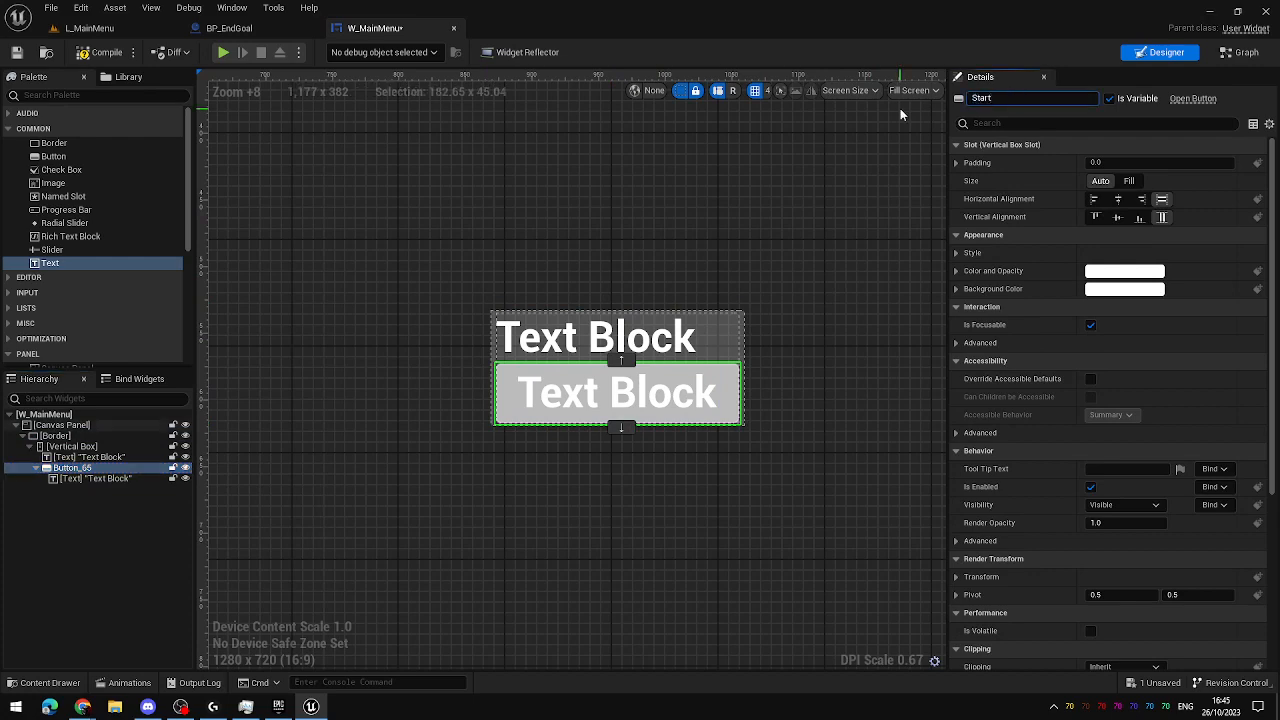
pyautogui.press('Return')
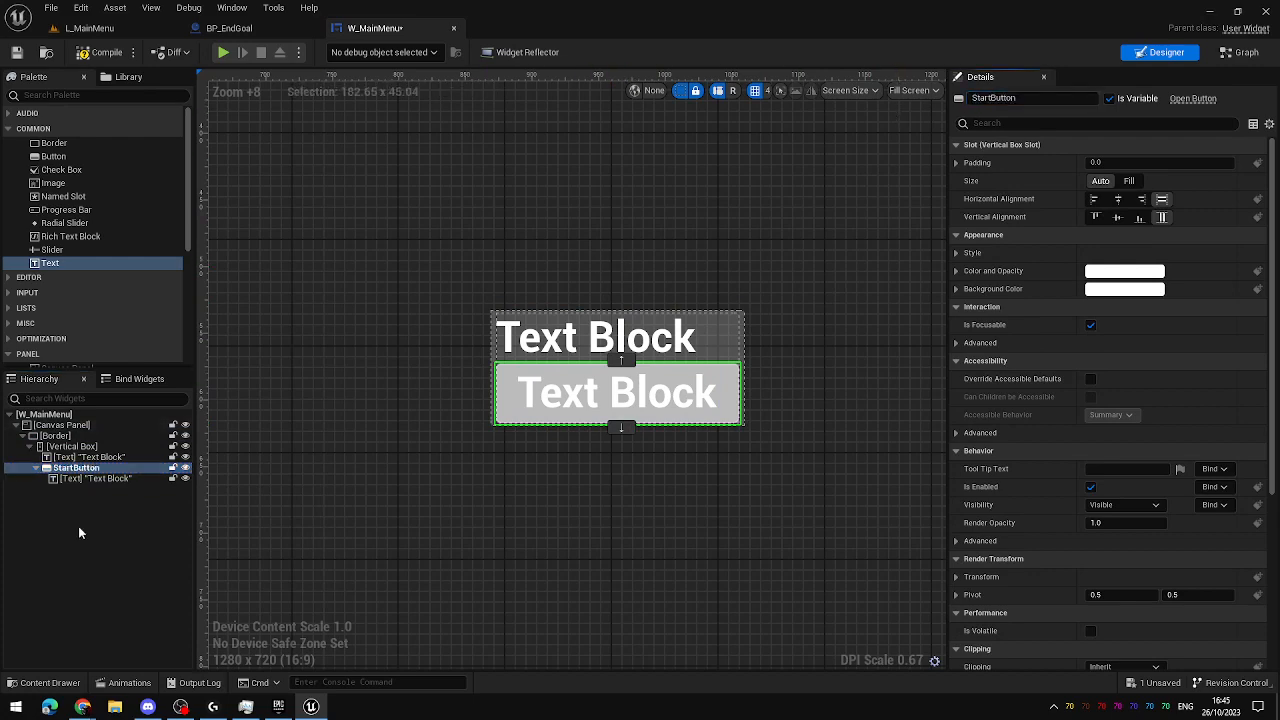
# Set the text inside StartButton to "Start Game".
pyautogui.click(125, 479)
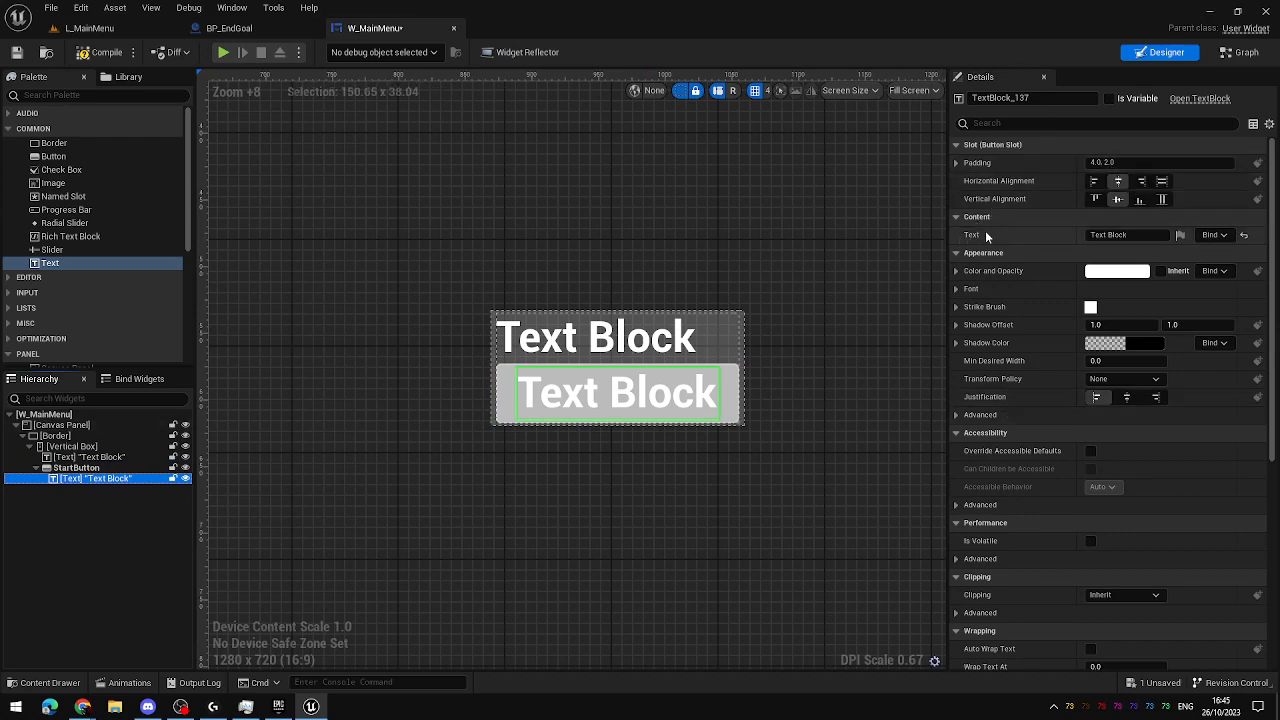
pyautogui.click(1140, 236)
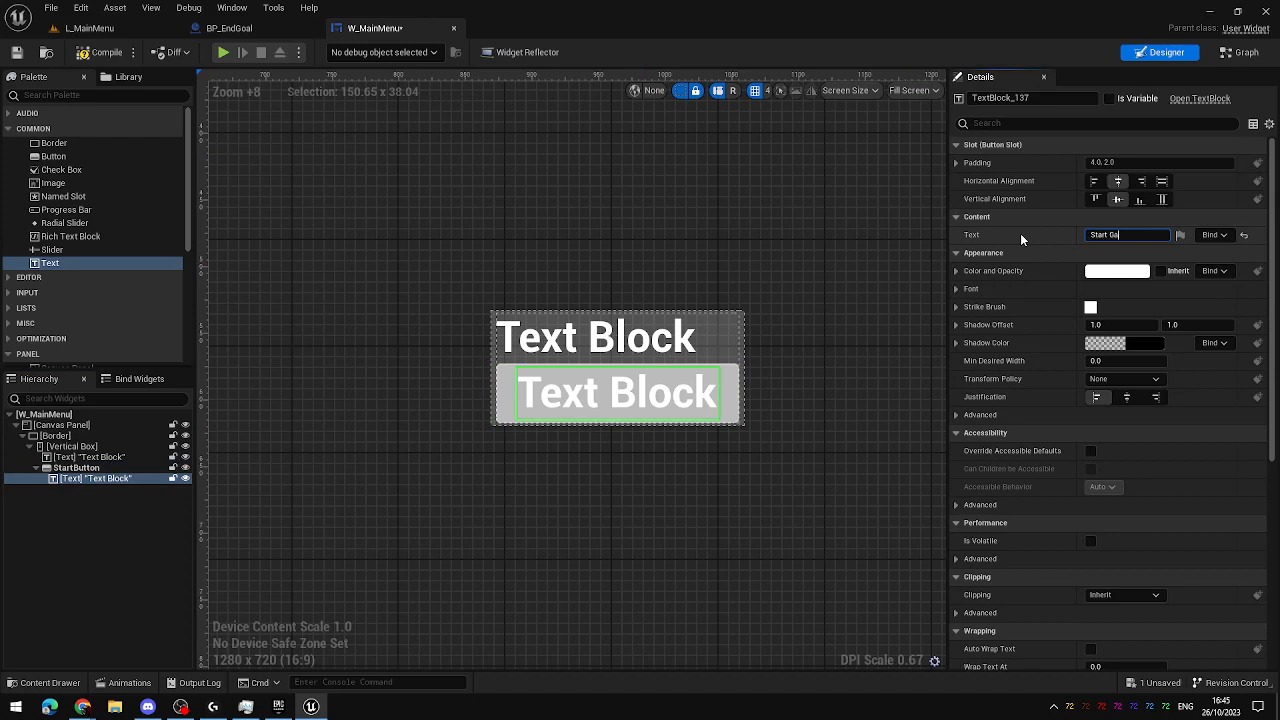
pyautogui.write('Start Game')
pyautogui.press('Return')
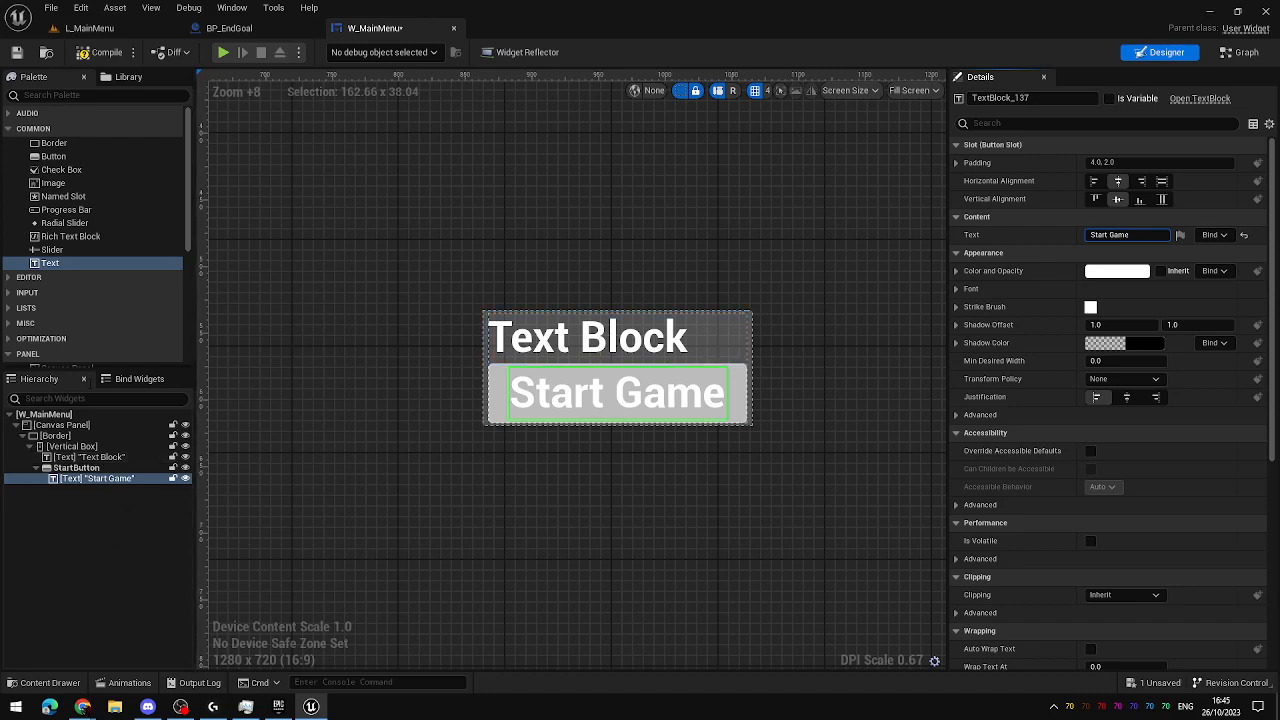
# Set the text block above StartButton to "GAME TITLE" and deselect it.
pyautogui.click(88, 457)
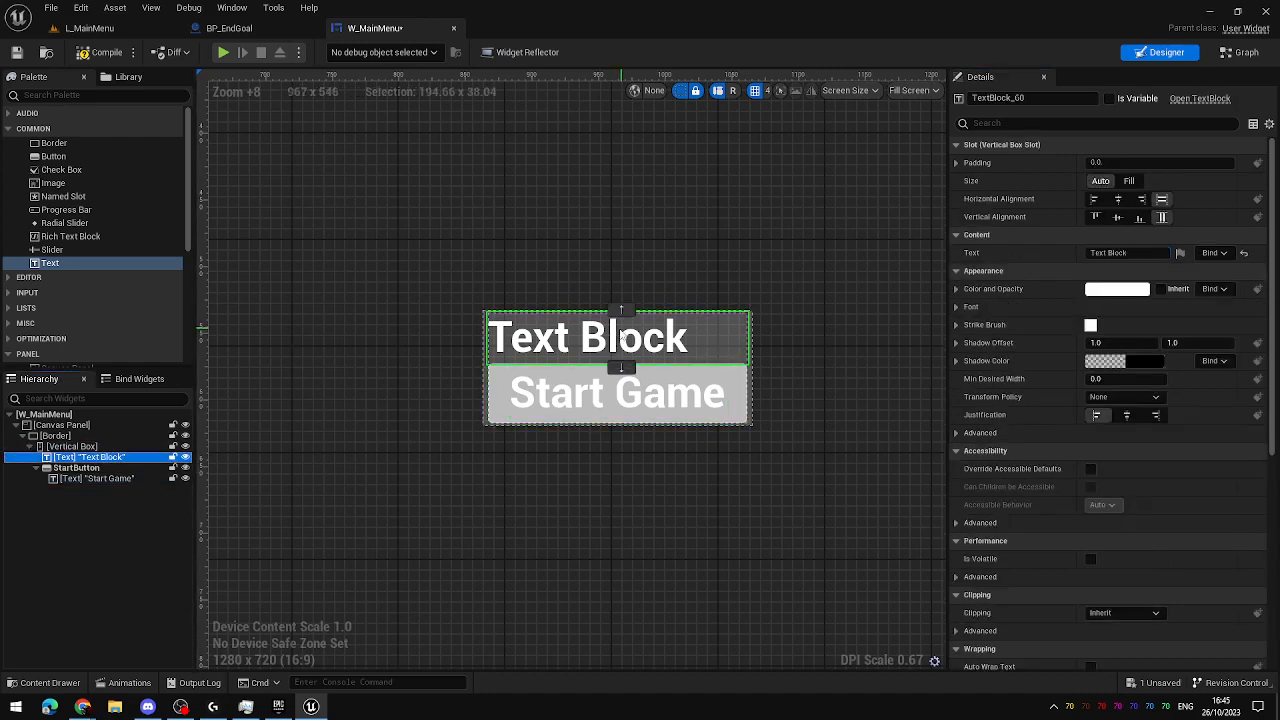
pyautogui.click(822, 350)
pyautogui.click(600, 345)
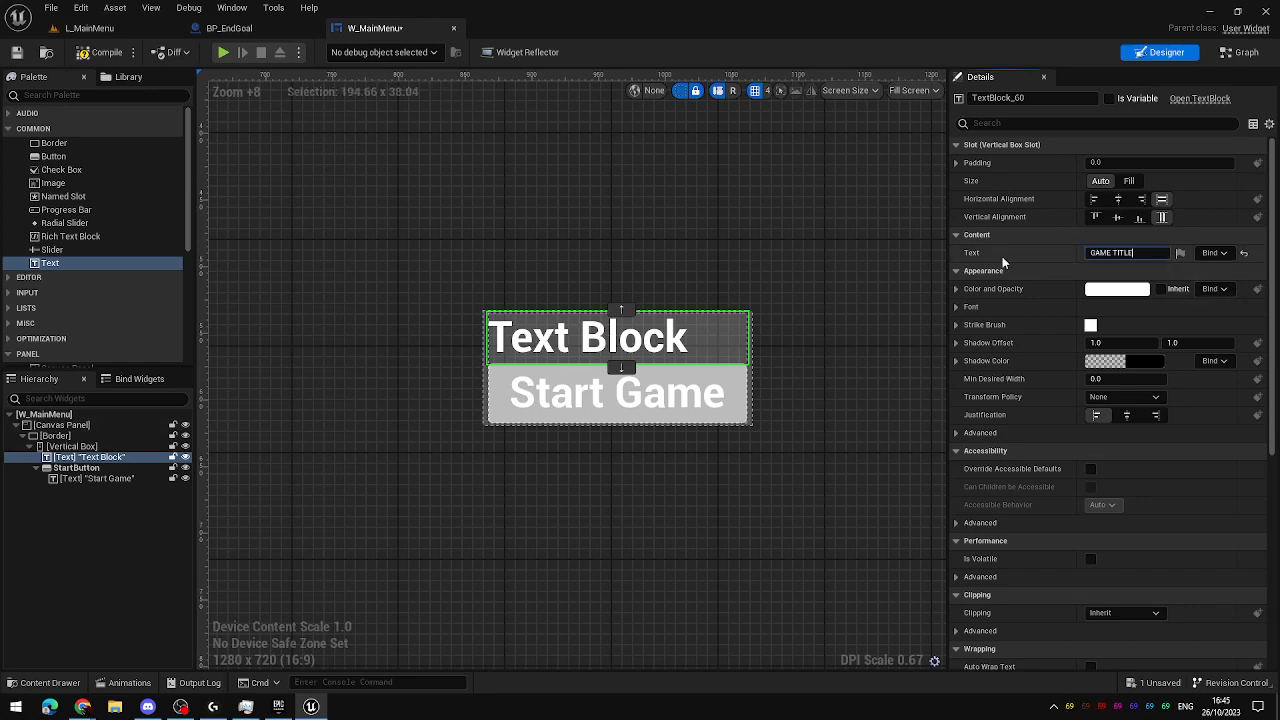
pyautogui.write('GAME TITLE')
pyautogui.press('Return')
pyautogui.click(830, 455)
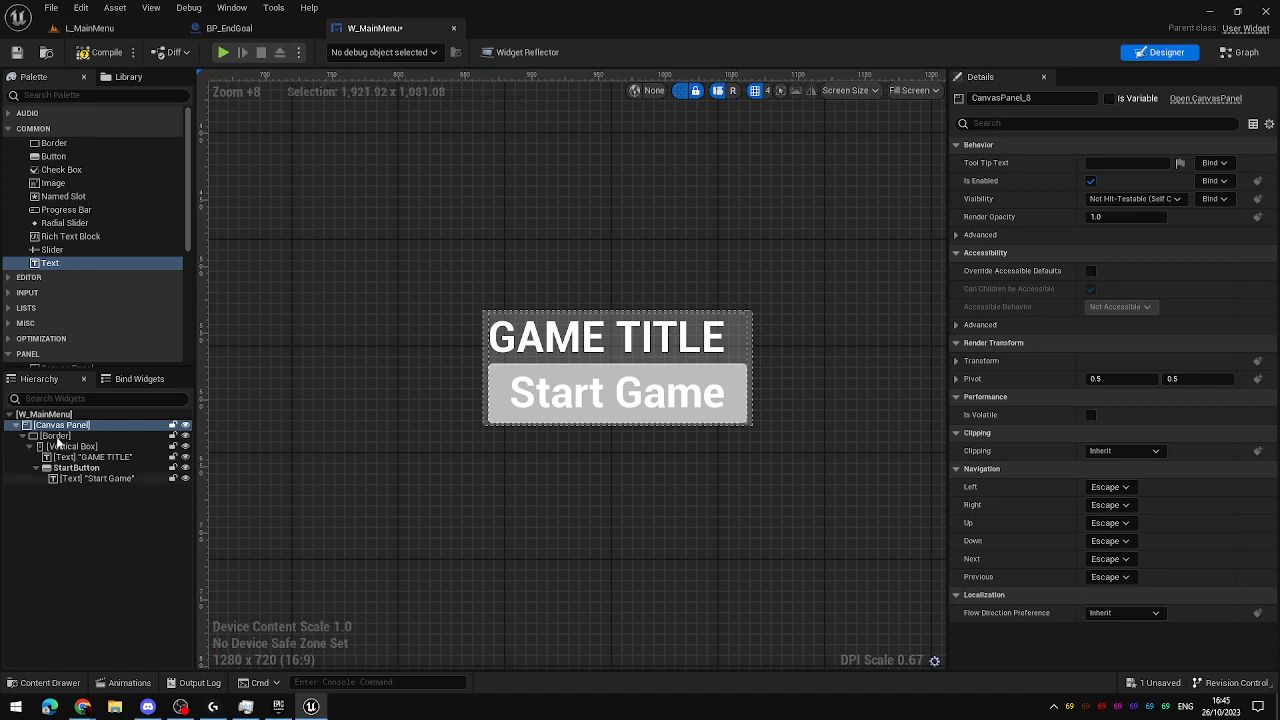
# Copy StartButton together with its text and paste it into the vertical box below the original.
pyautogui.click(78, 467)
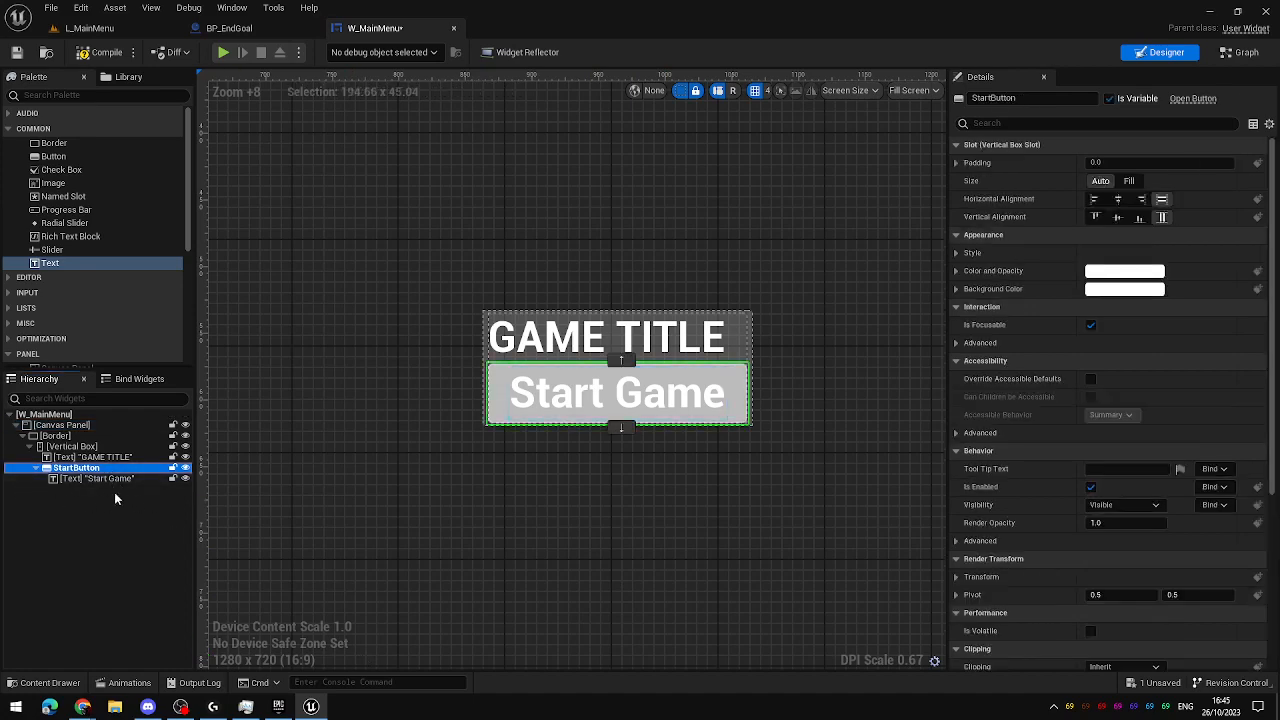
pyautogui.keyDown('ctrl'); pyautogui.click(90, 480); pyautogui.keyUp('ctrl')
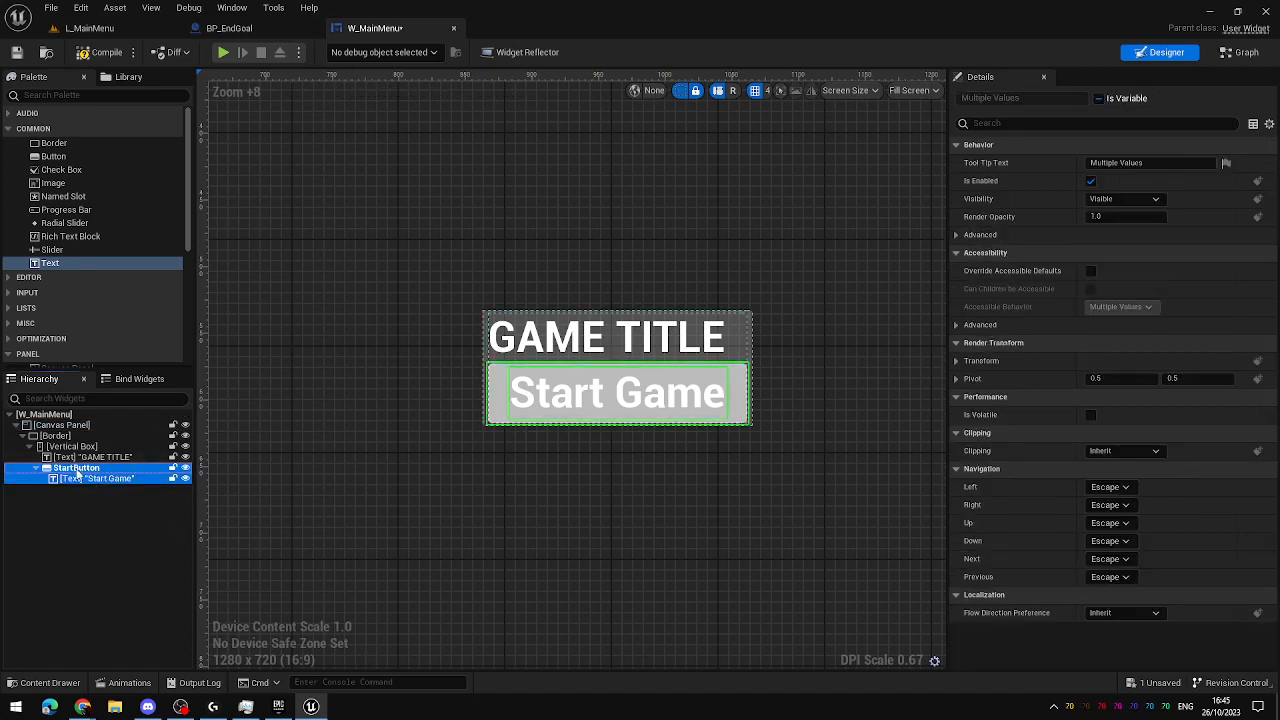
pyautogui.rightClick(78, 477)
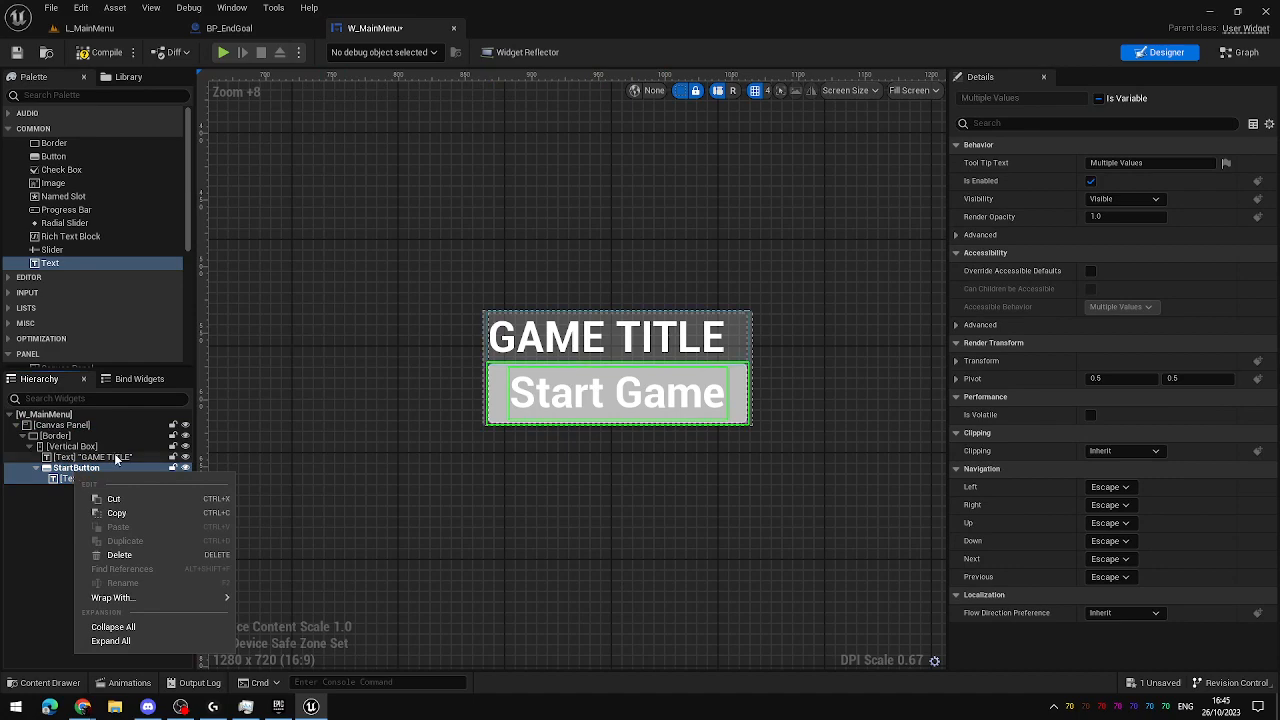
pyautogui.click(27, 532)
pyautogui.click(81, 469)
pyautogui.keyDown('shift'); pyautogui.click(109, 479); pyautogui.keyUp('shift')
pyautogui.click(112, 505)
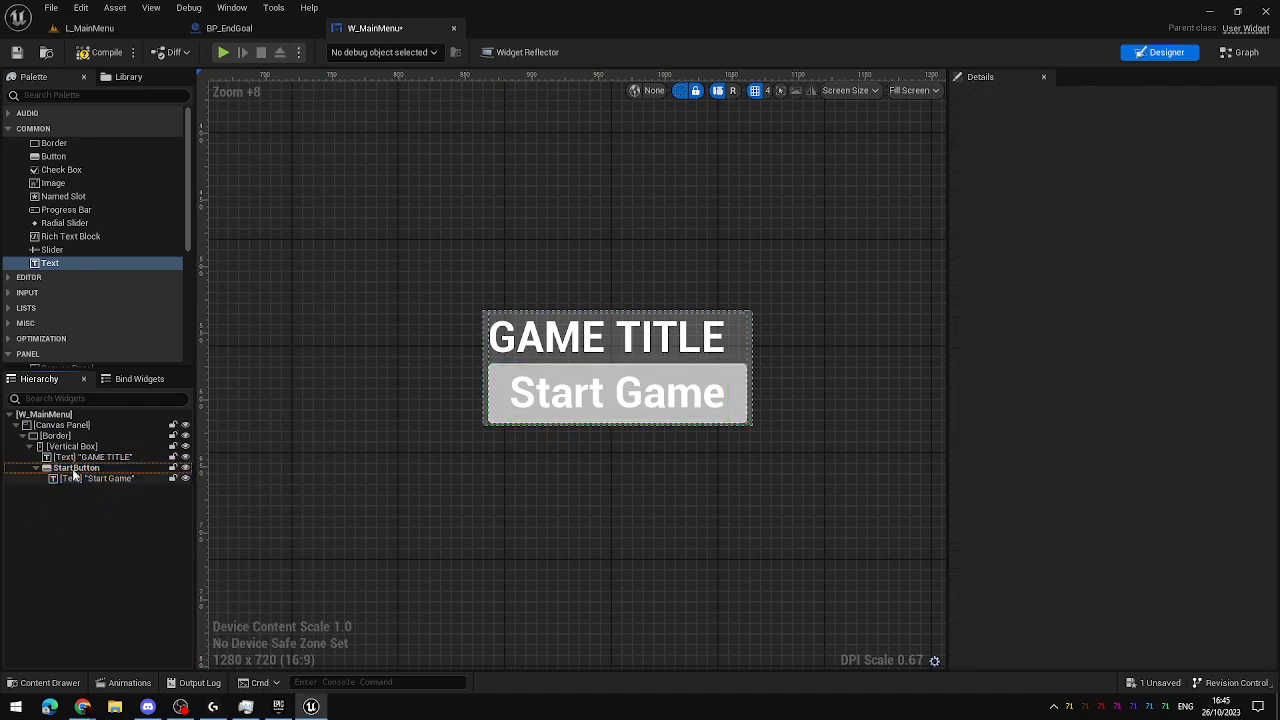
pyautogui.click(80, 446)
pyautogui.hotkey('ctrl', 'v')
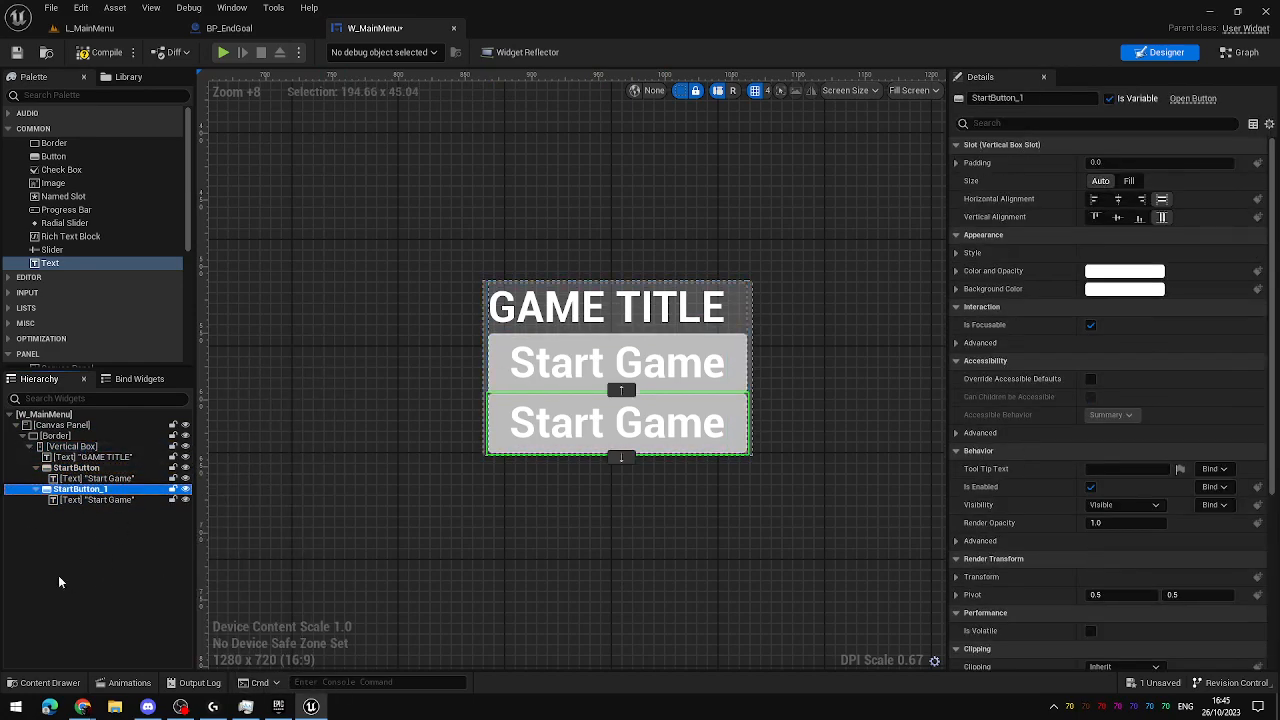
# Paste another copy of StartButton into the vertical box to make a third button.
pyautogui.click(105, 468)
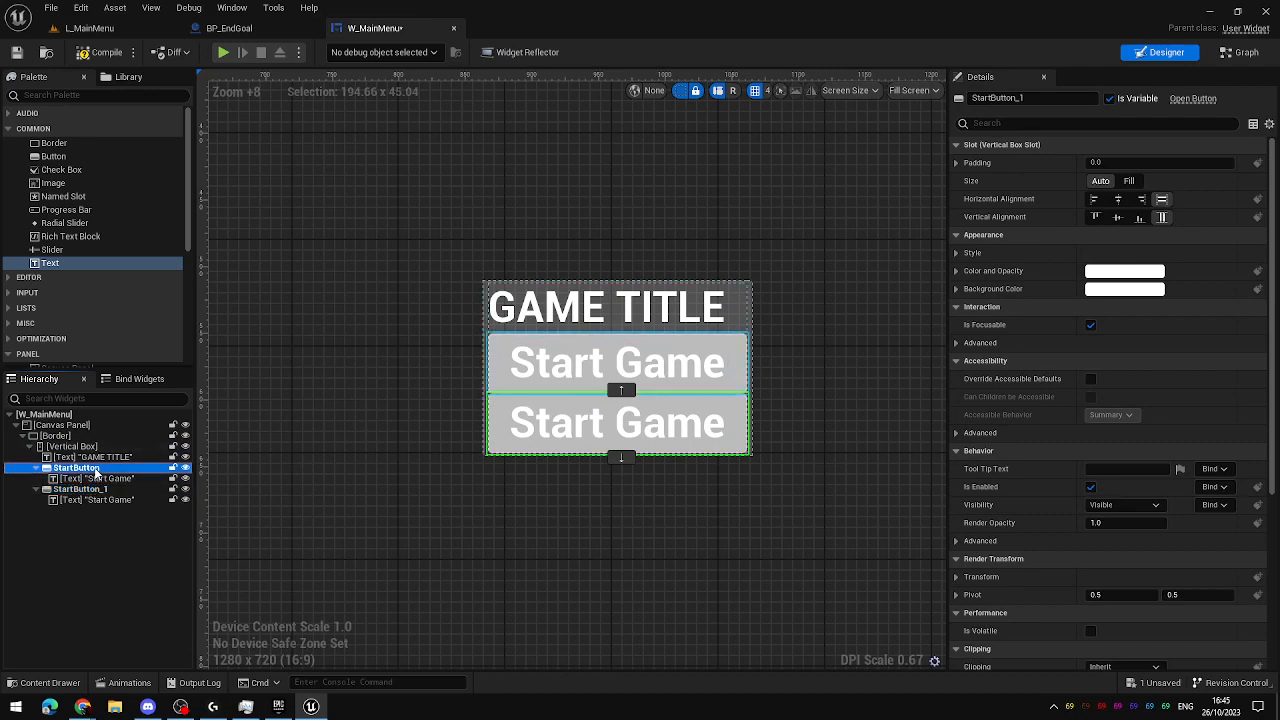
pyautogui.keyDown('shift'); pyautogui.click(116, 478); pyautogui.keyUp('shift')
pyautogui.click(72, 447)
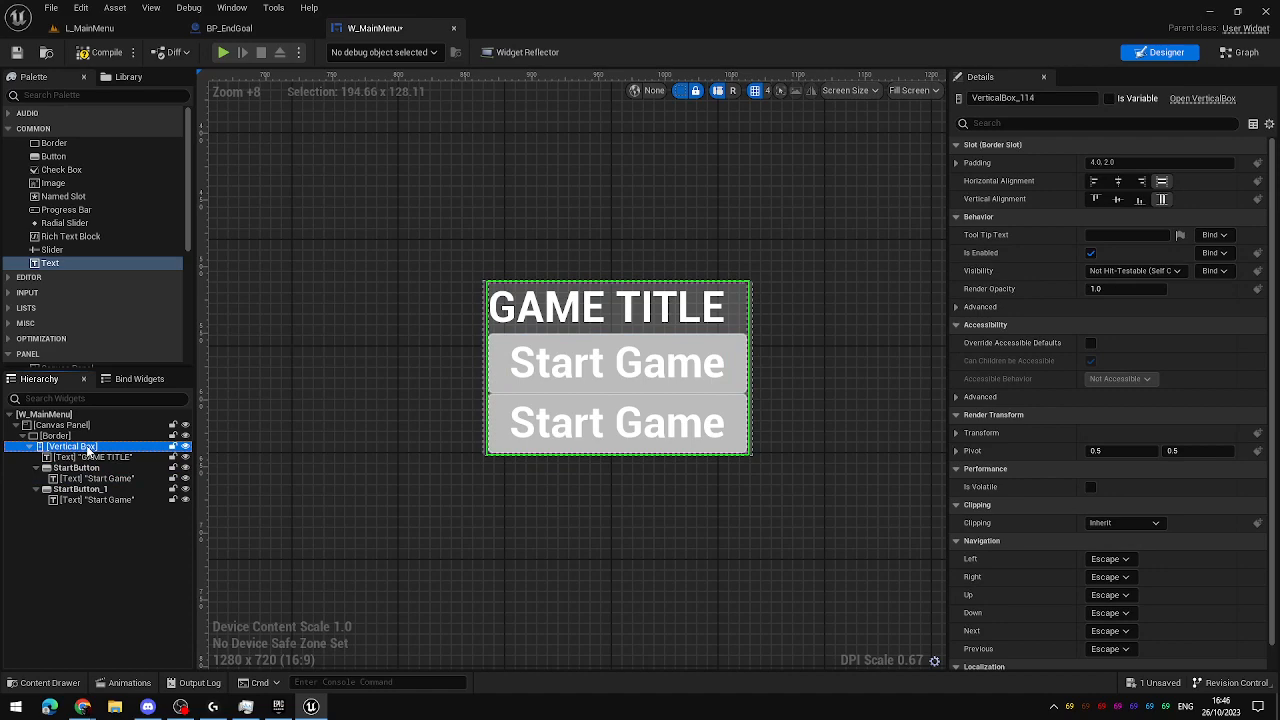
pyautogui.hotkey('ctrl', 'v')
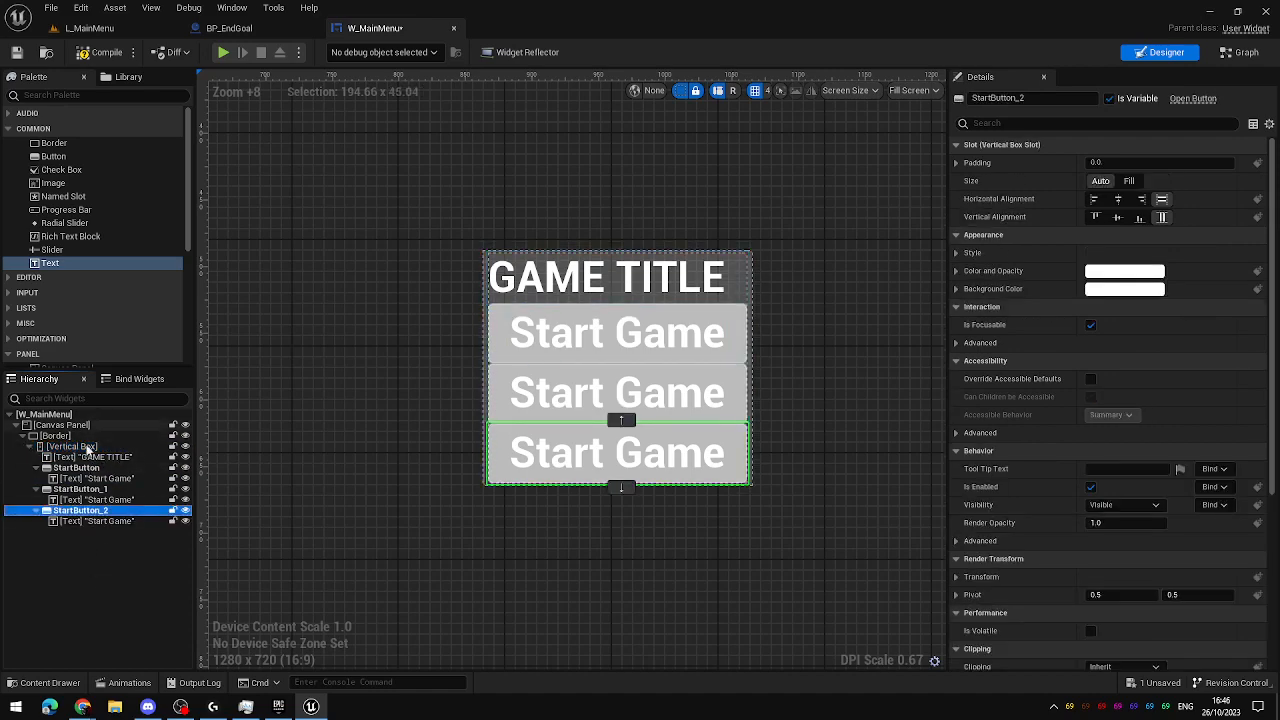
# Rename the middle button, StartButton_1, as OptionsButton.
pyautogui.click(75, 489)
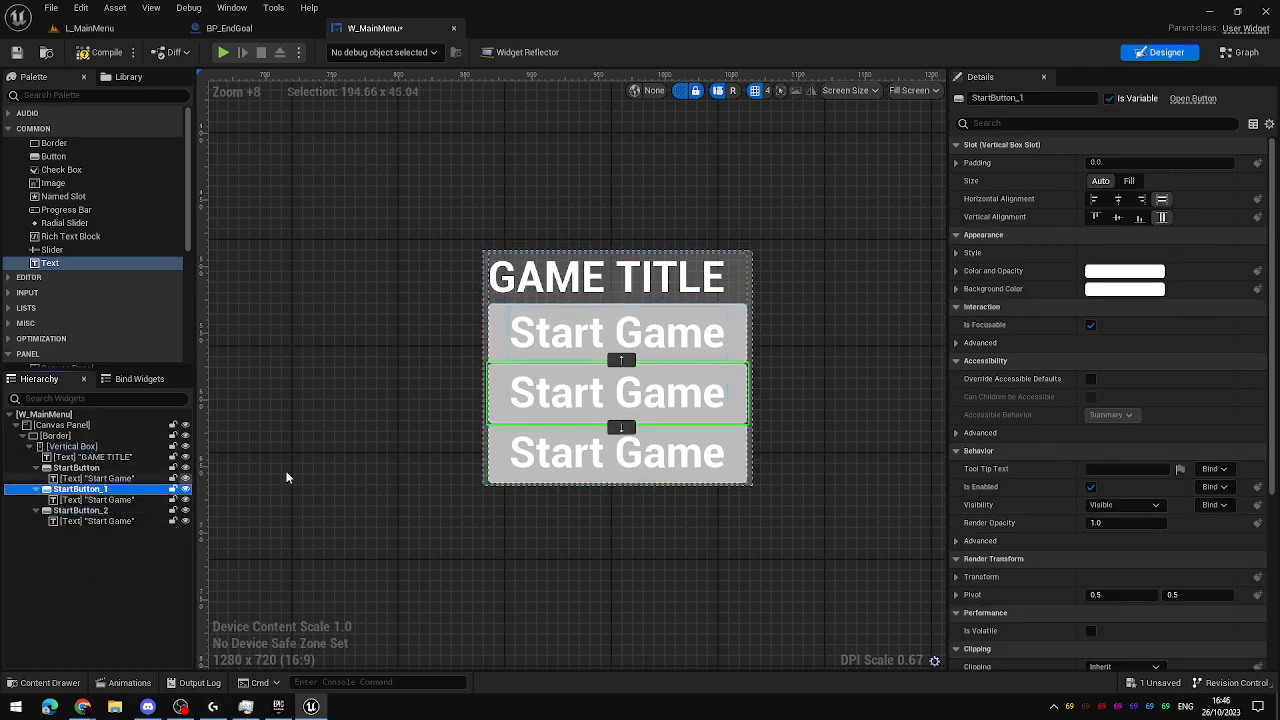
pyautogui.click(1060, 98)
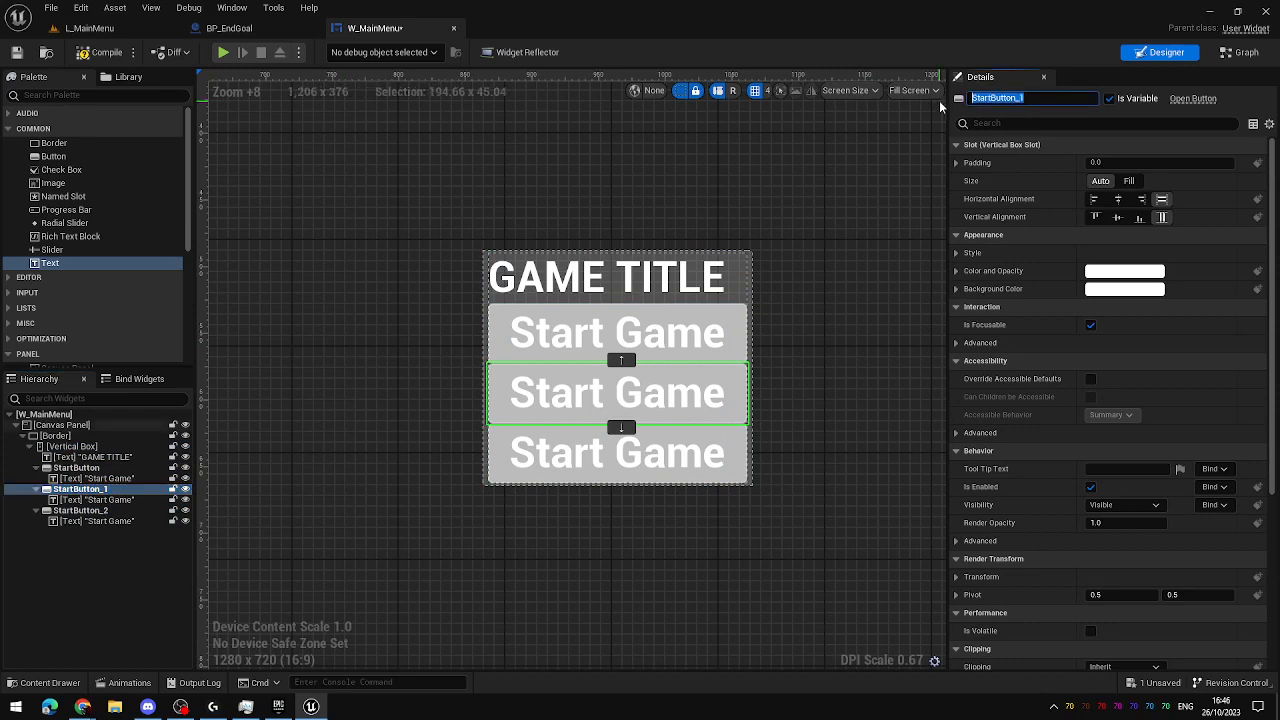
pyautogui.write('Options')
pyautogui.press('Return')
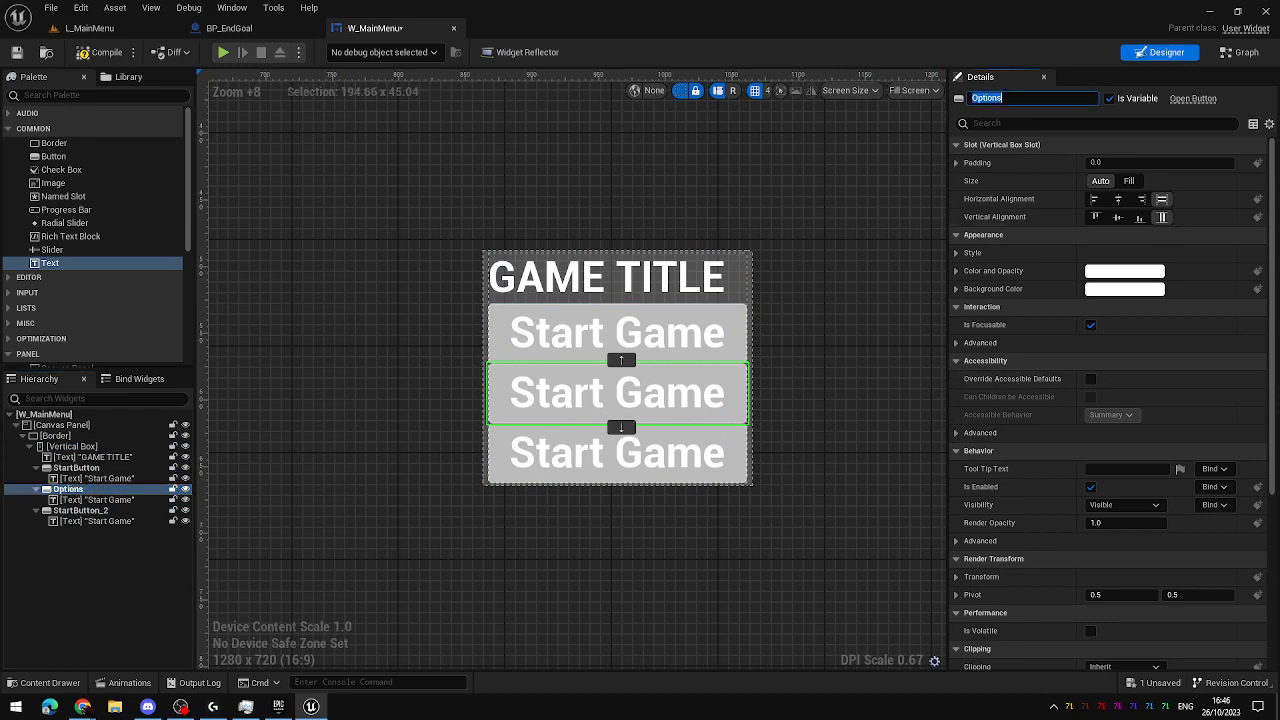
pyautogui.write('Button')
pyautogui.press('Return')
# Set the text inside OptionsButton to "Options...".
pyautogui.click(95, 499)
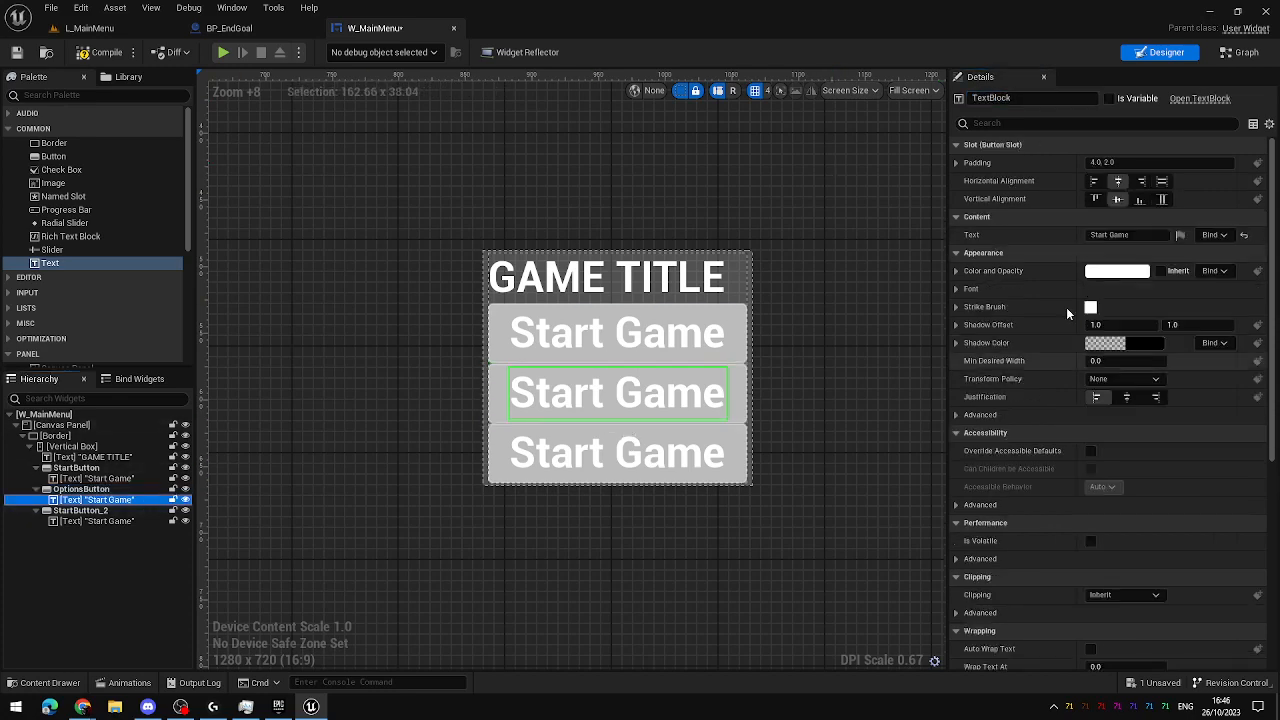
pyautogui.moveTo(1140, 237); pyautogui.dragTo(971, 250)
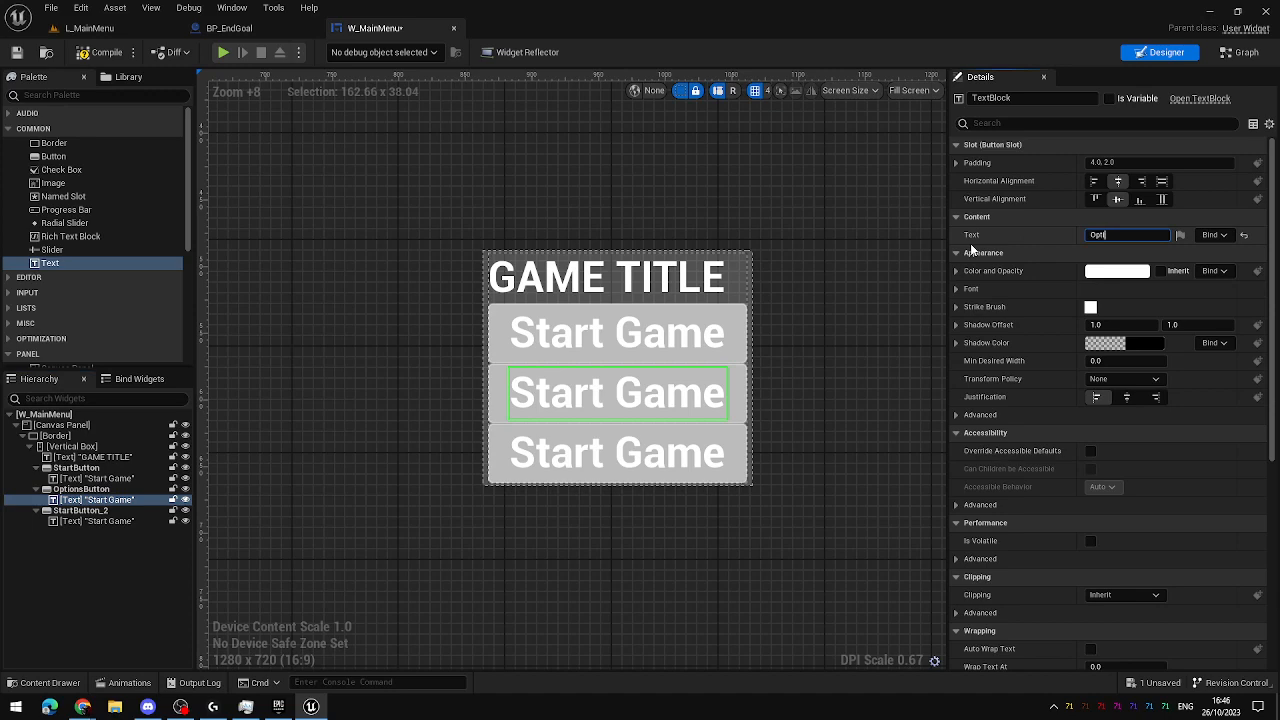
pyautogui.write('Options...')
pyautogui.press('Return')
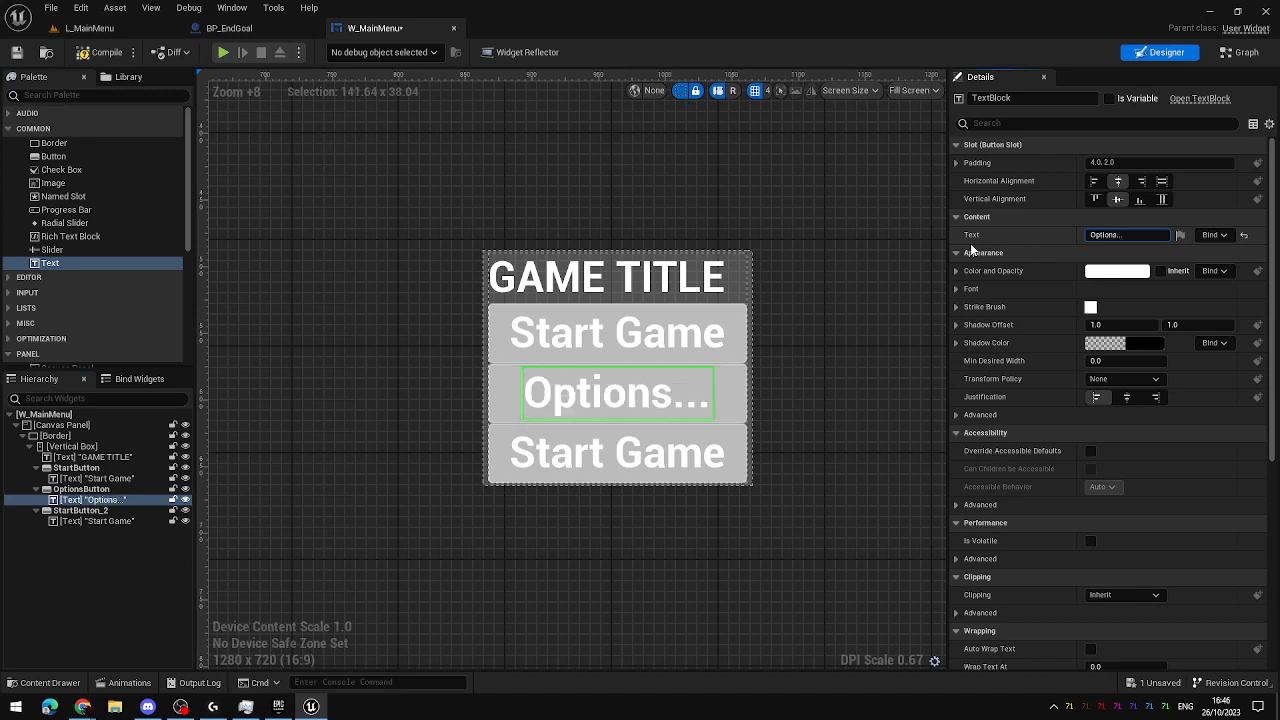
# Rename the third button, StartButton_2, as QuitButton.
pyautogui.click(110, 512)
pyautogui.moveTo(1045, 99); pyautogui.dragTo(912, 107)
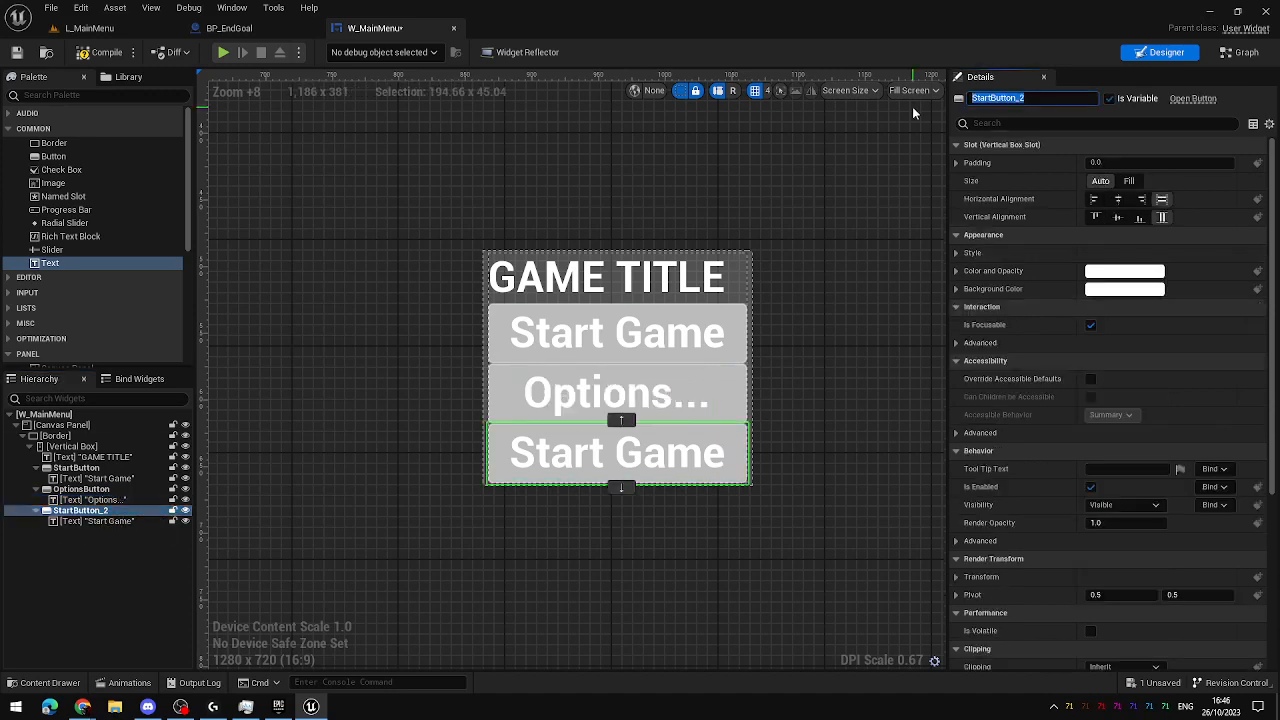
pyautogui.write('QuitButton')
pyautogui.press('Return')
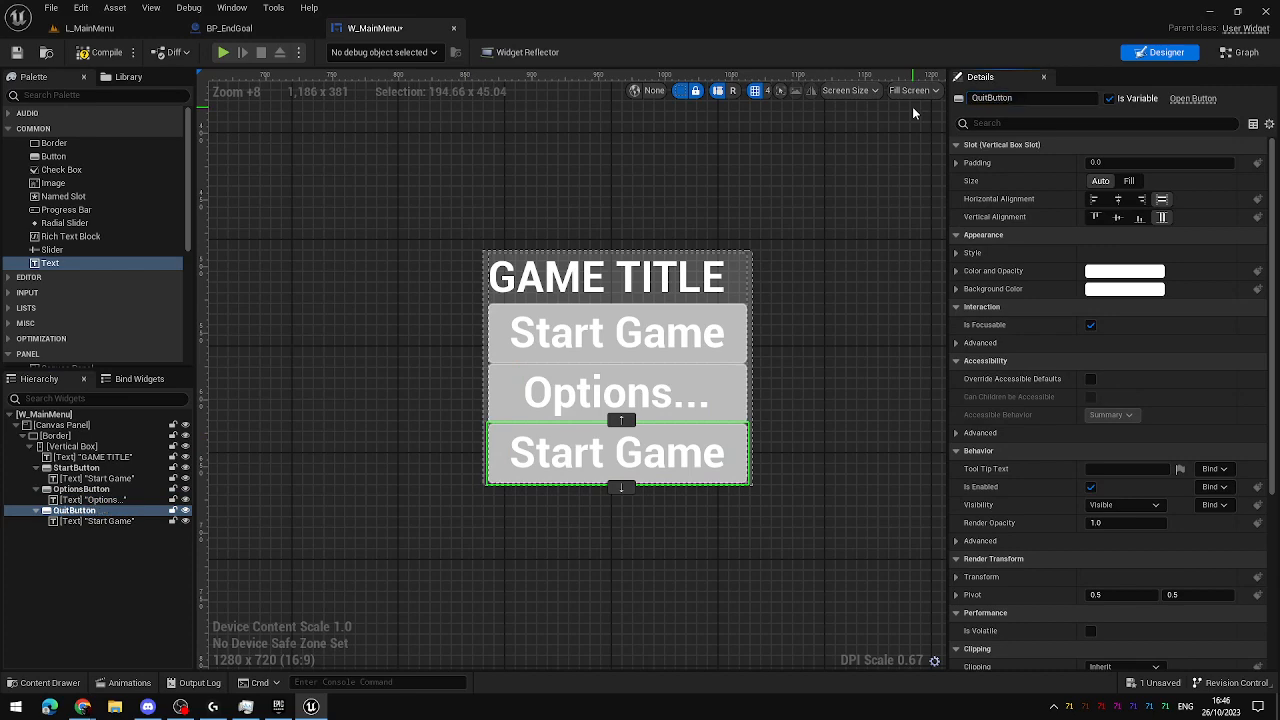
# Set the text inside QuitButton to "Quit".
pyautogui.click(1238, 54)
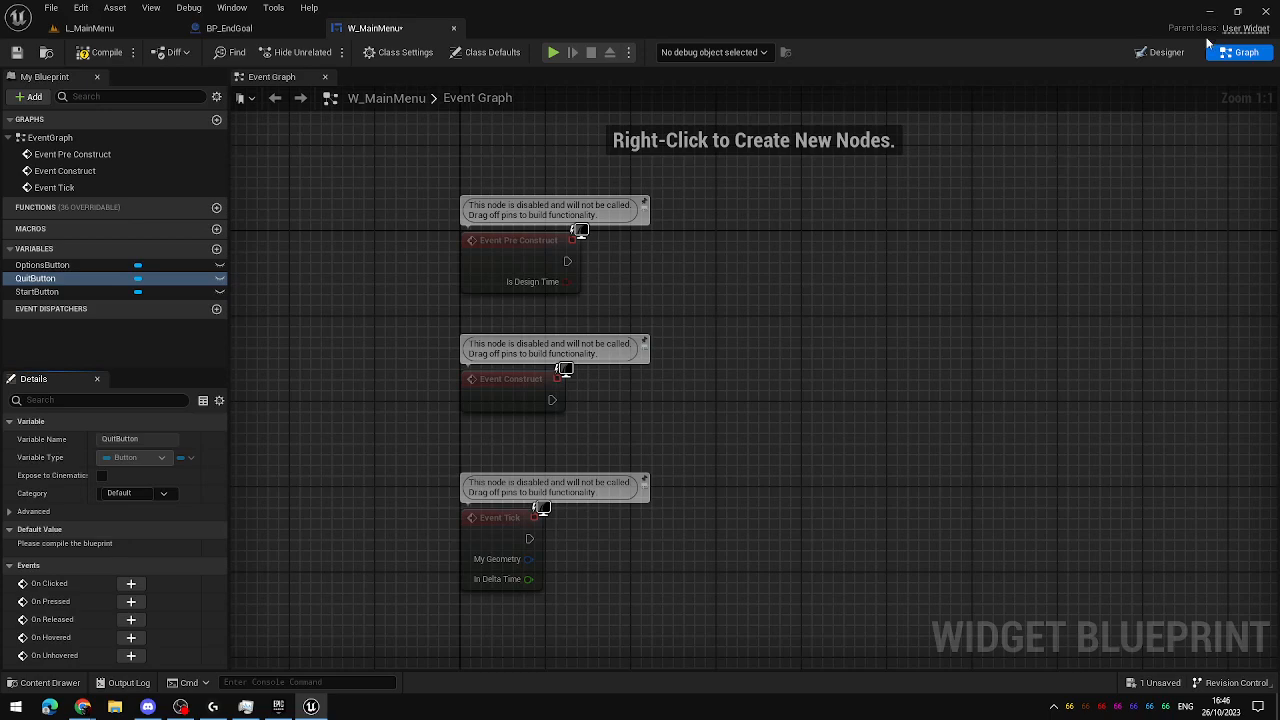
pyautogui.click(1160, 52)
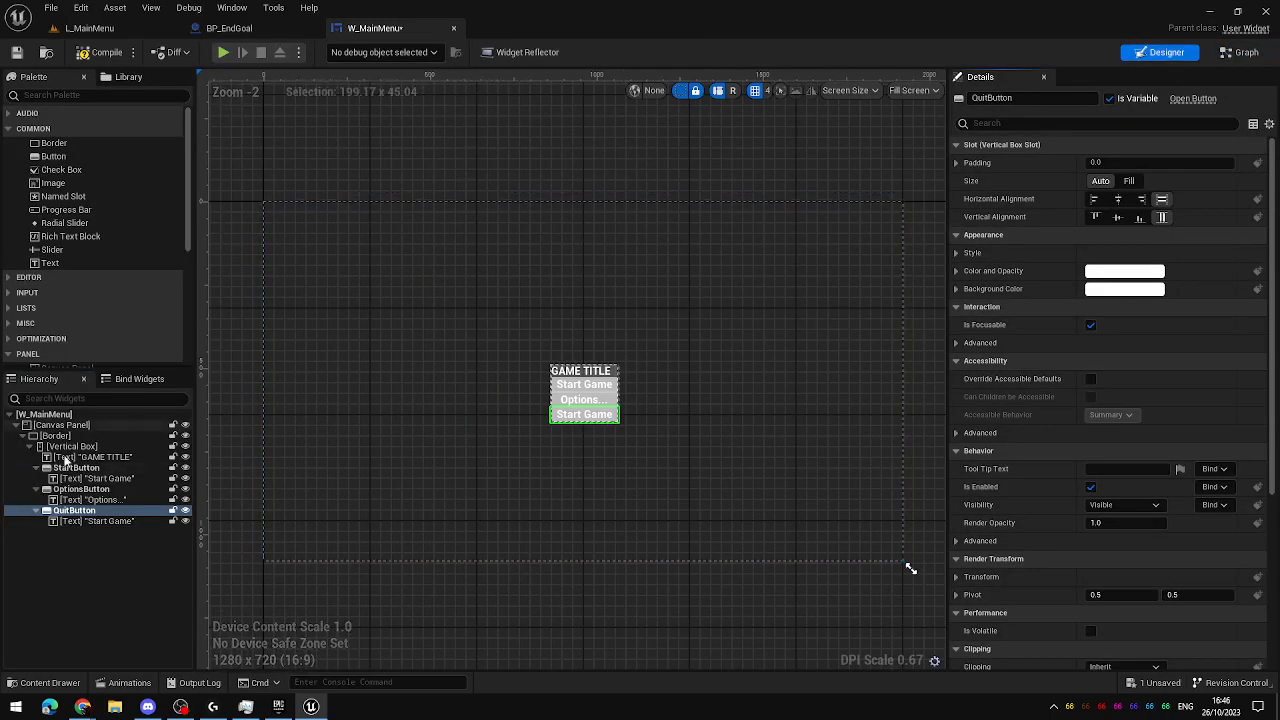
pyautogui.click(82, 522)
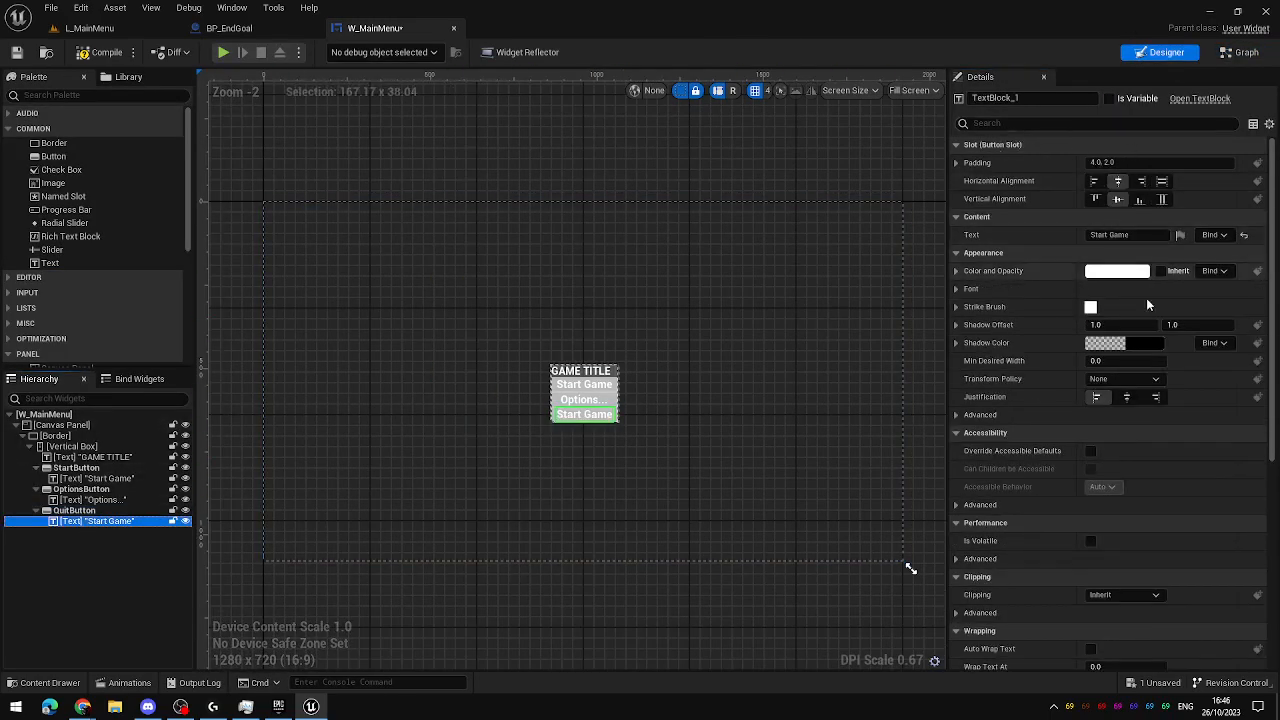
pyautogui.click(1108, 235)
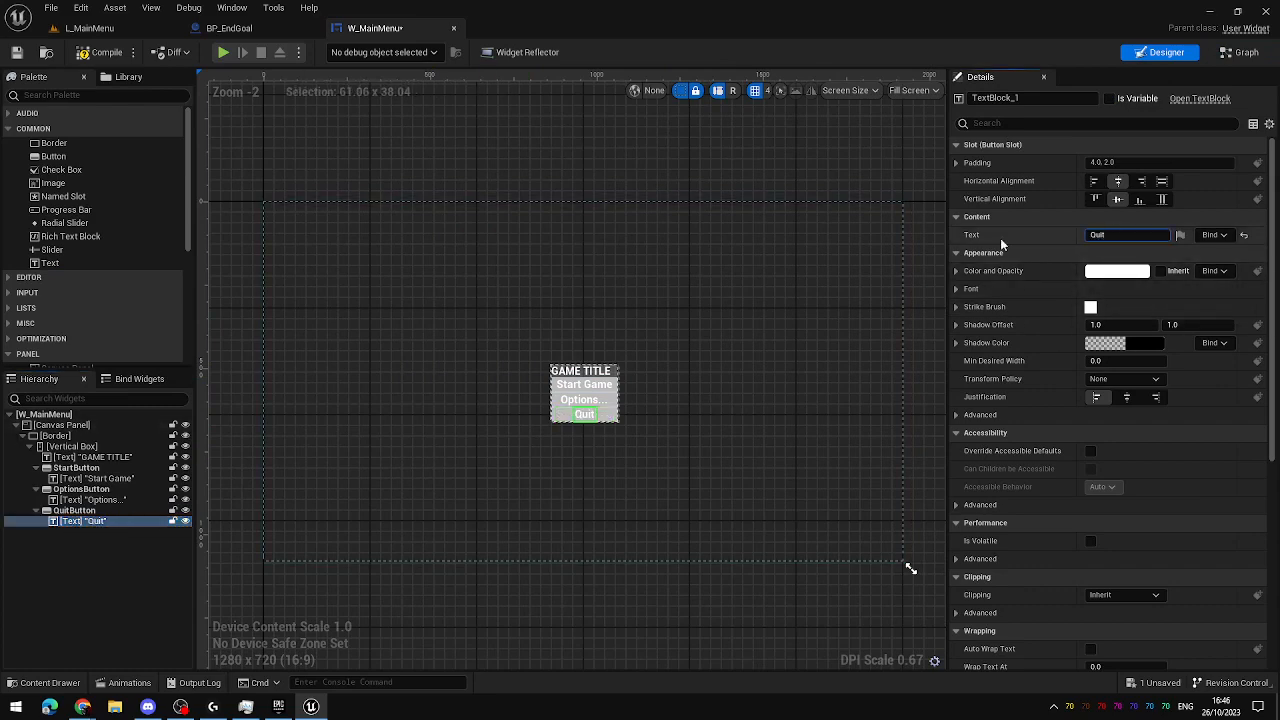
# Examine StartButton's style settings for the normal, hovered and pressed states.
pyautogui.scroll(5, 606, 437)
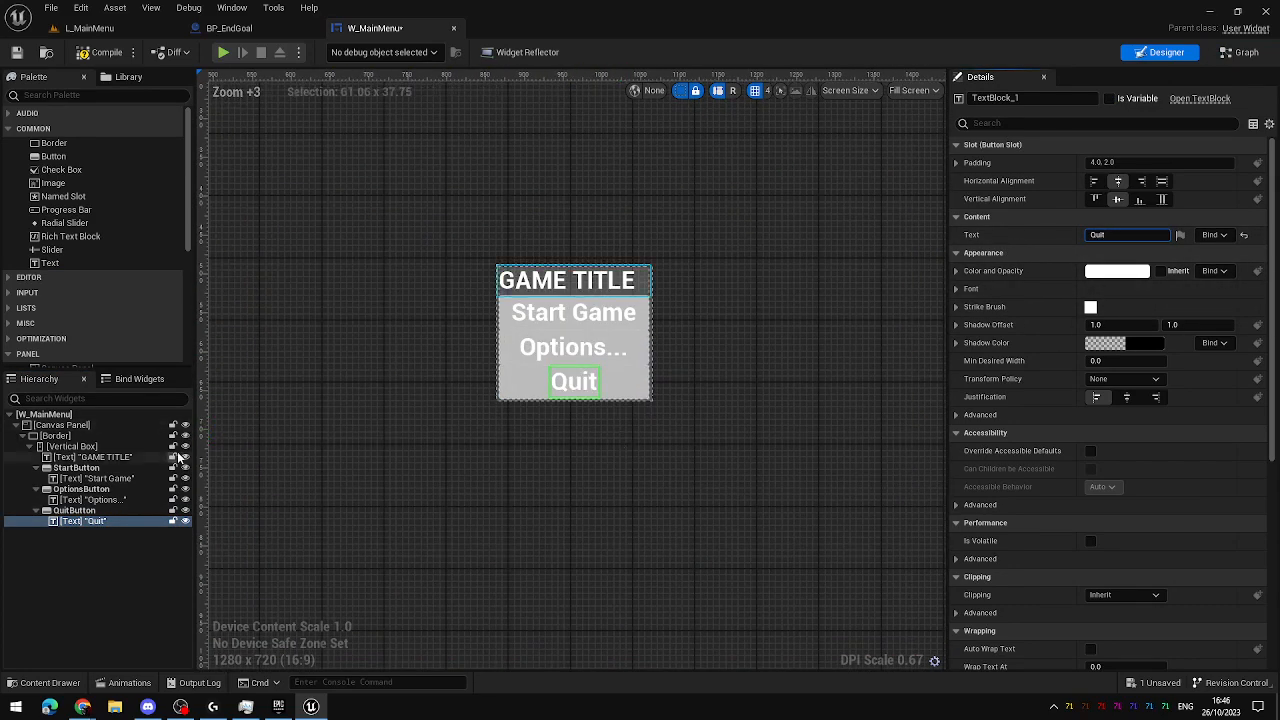
pyautogui.click(79, 469)
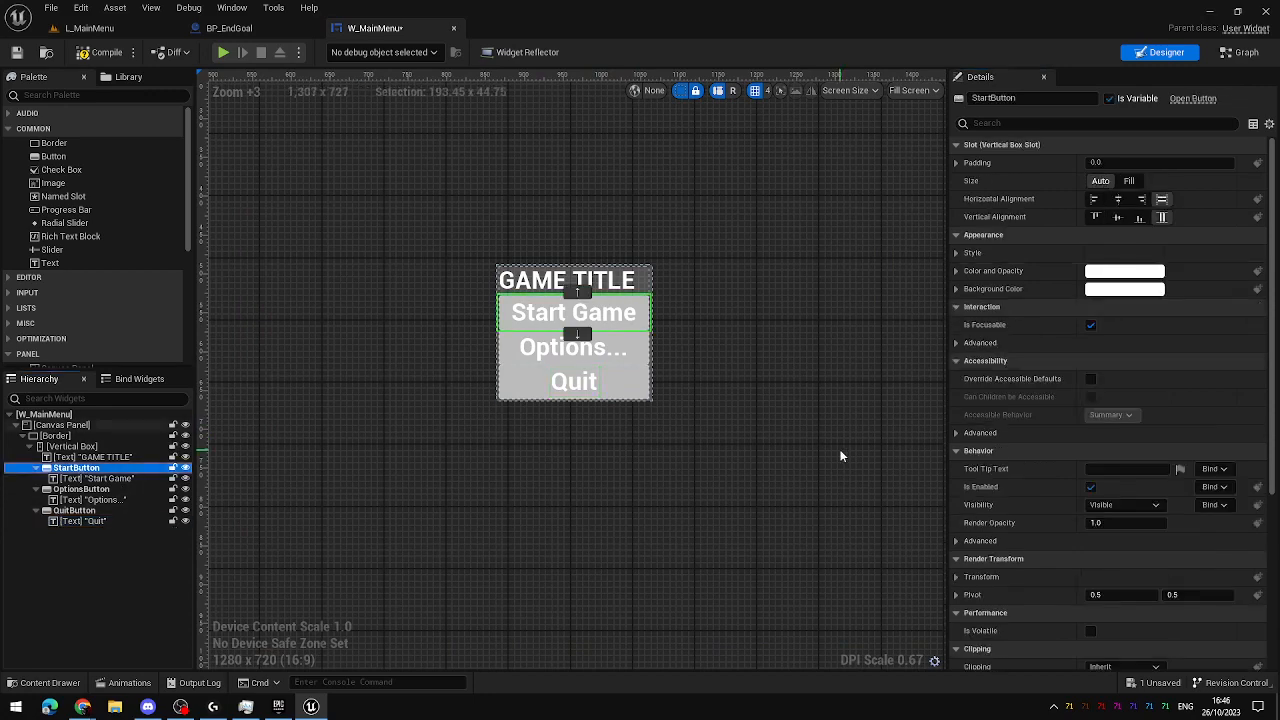
pyautogui.click(956, 271)
pyautogui.click(956, 271)
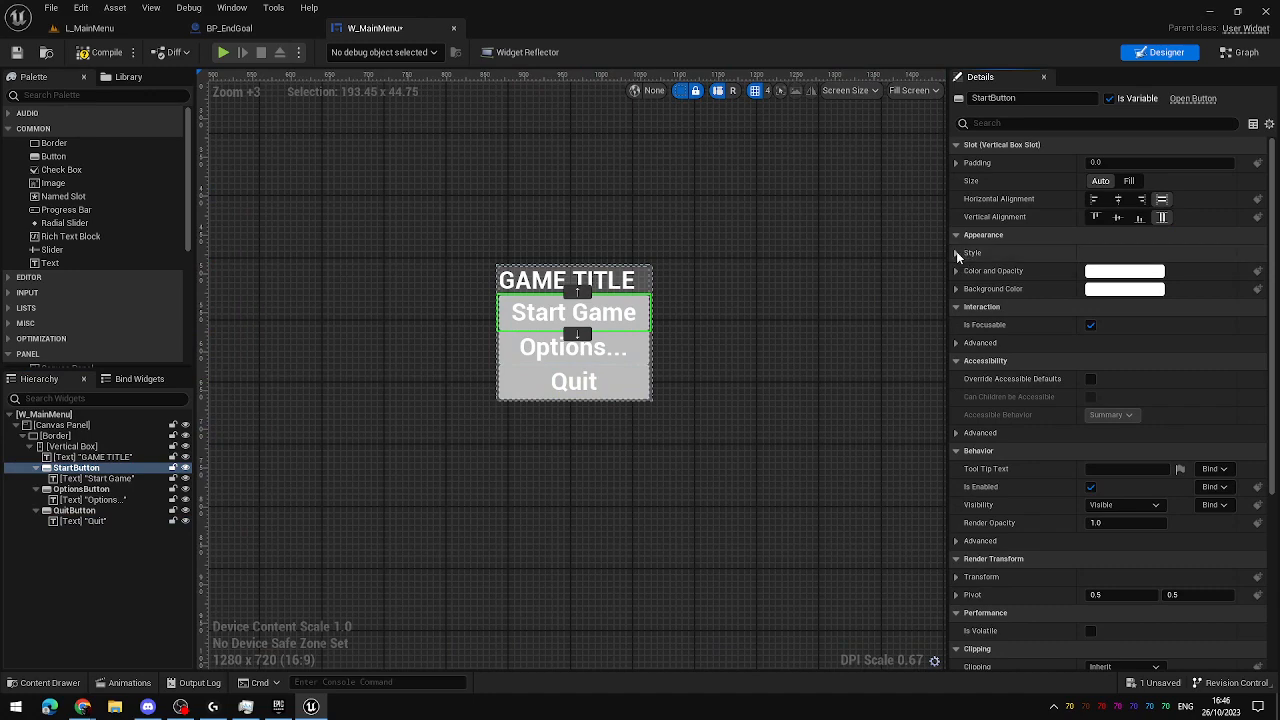
pyautogui.click(956, 254)
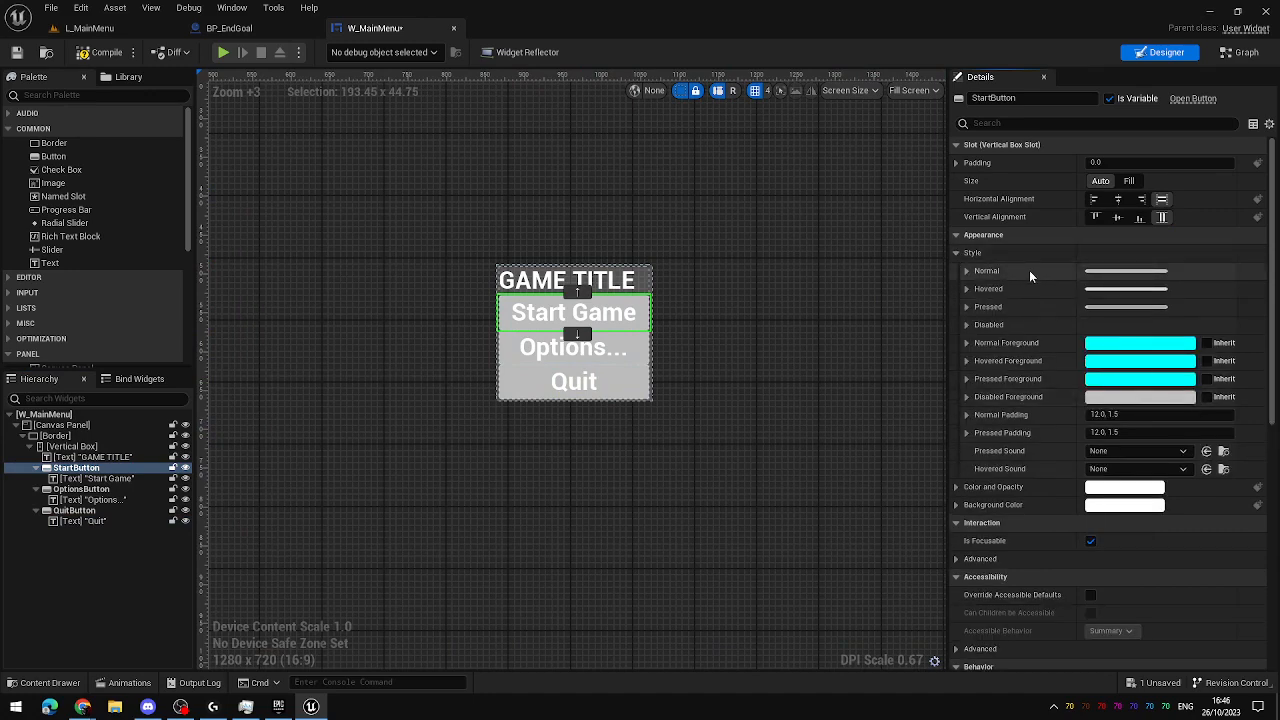
pyautogui.click(966, 271)
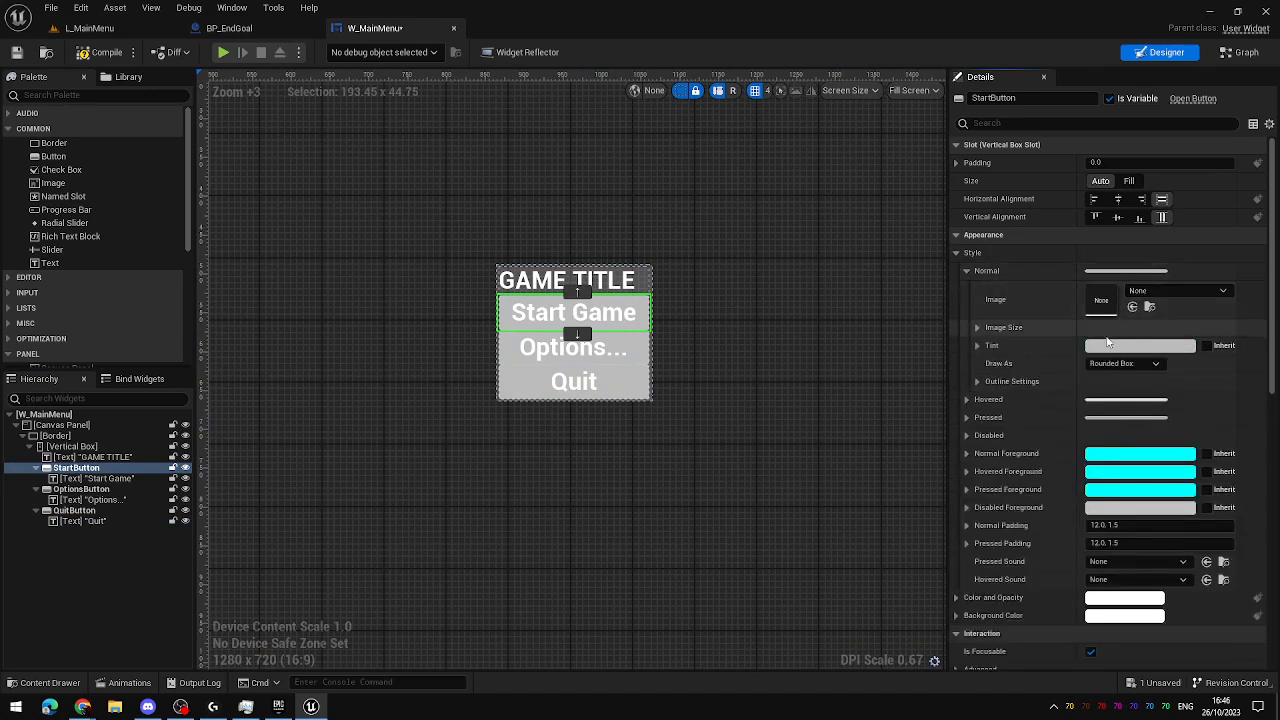
pyautogui.click(966, 271)
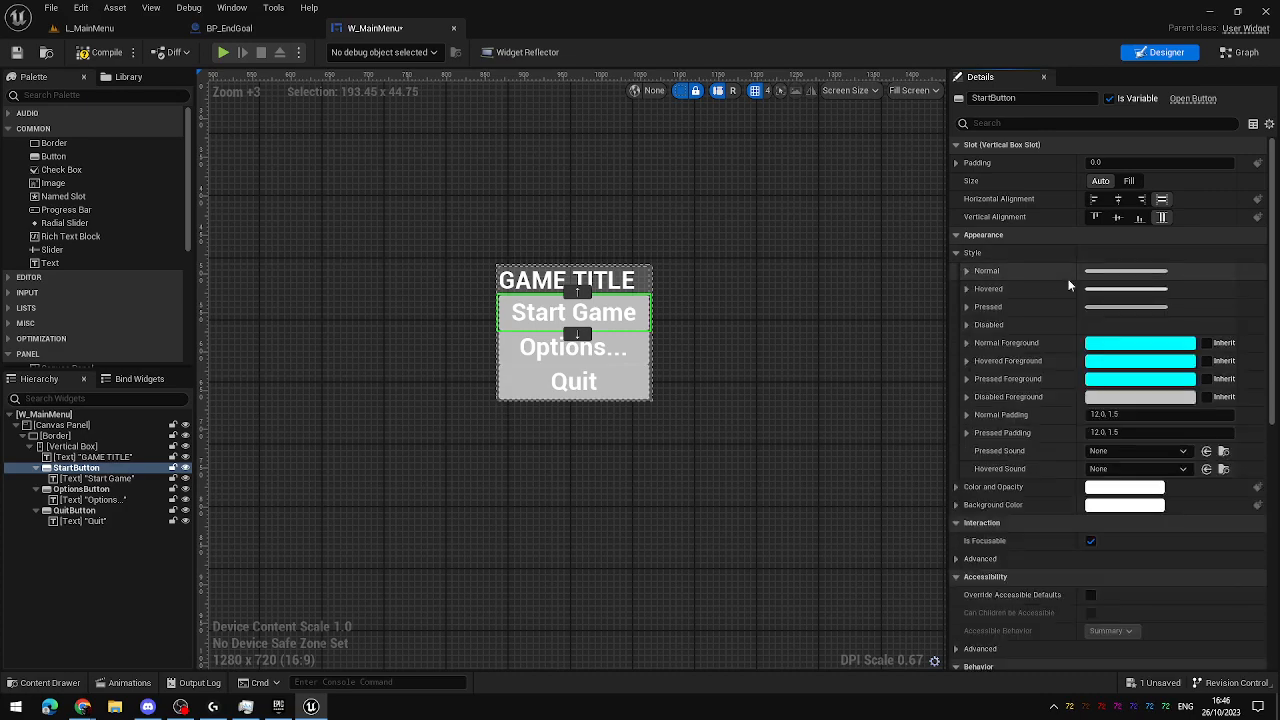
pyautogui.click(976, 288)
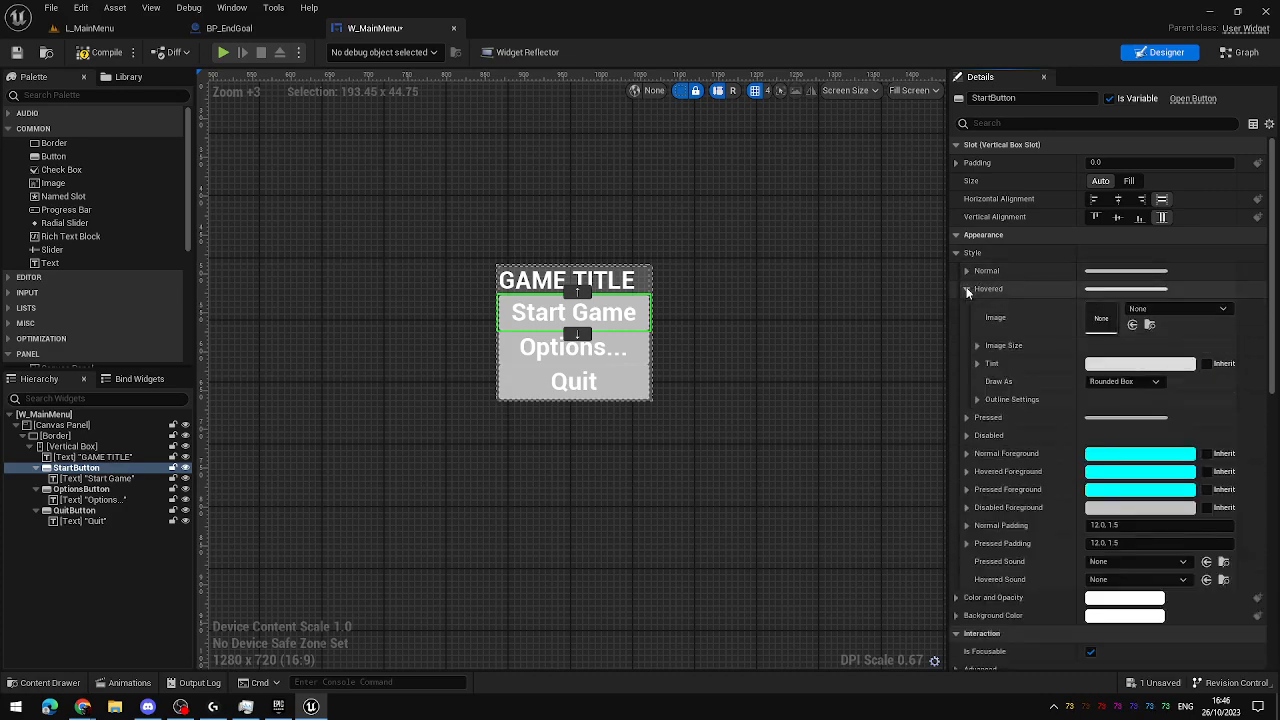
pyautogui.click(976, 289)
pyautogui.click(967, 307)
pyautogui.click(967, 307)
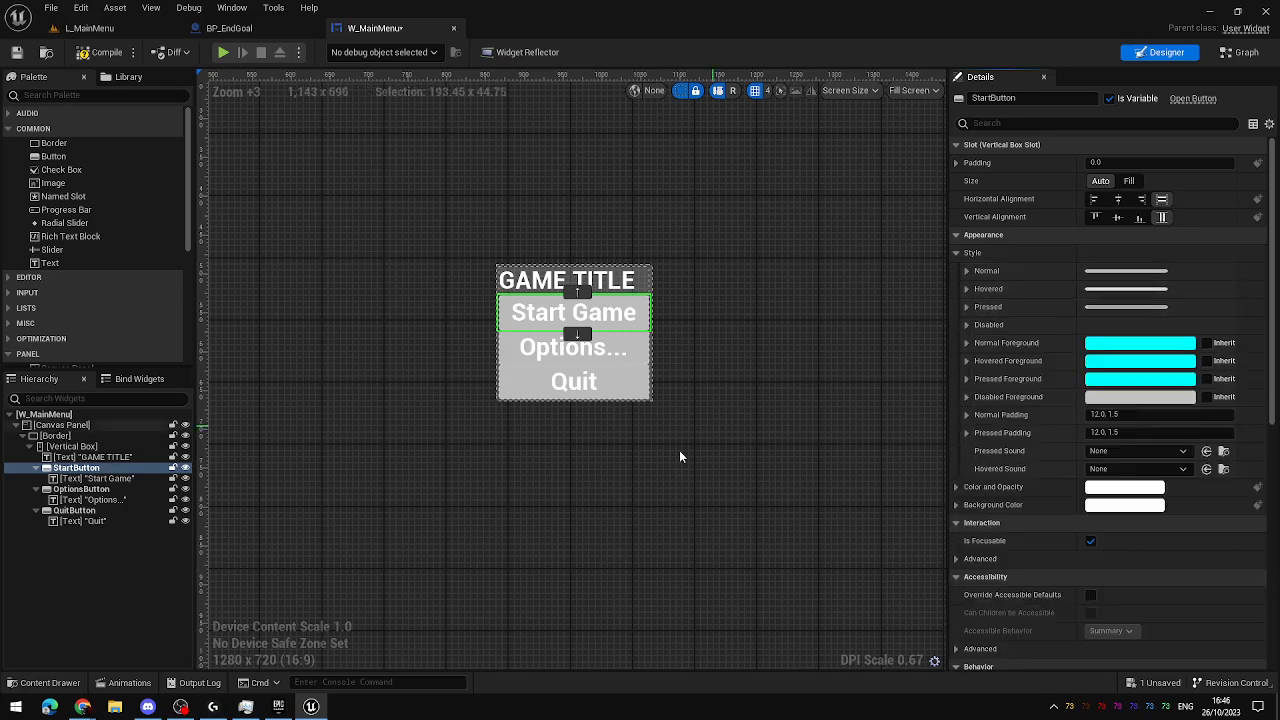
# Set the tint of QuitButton's normal style to pure, opaque red (hex FF0000FF).
pyautogui.click(616, 389)
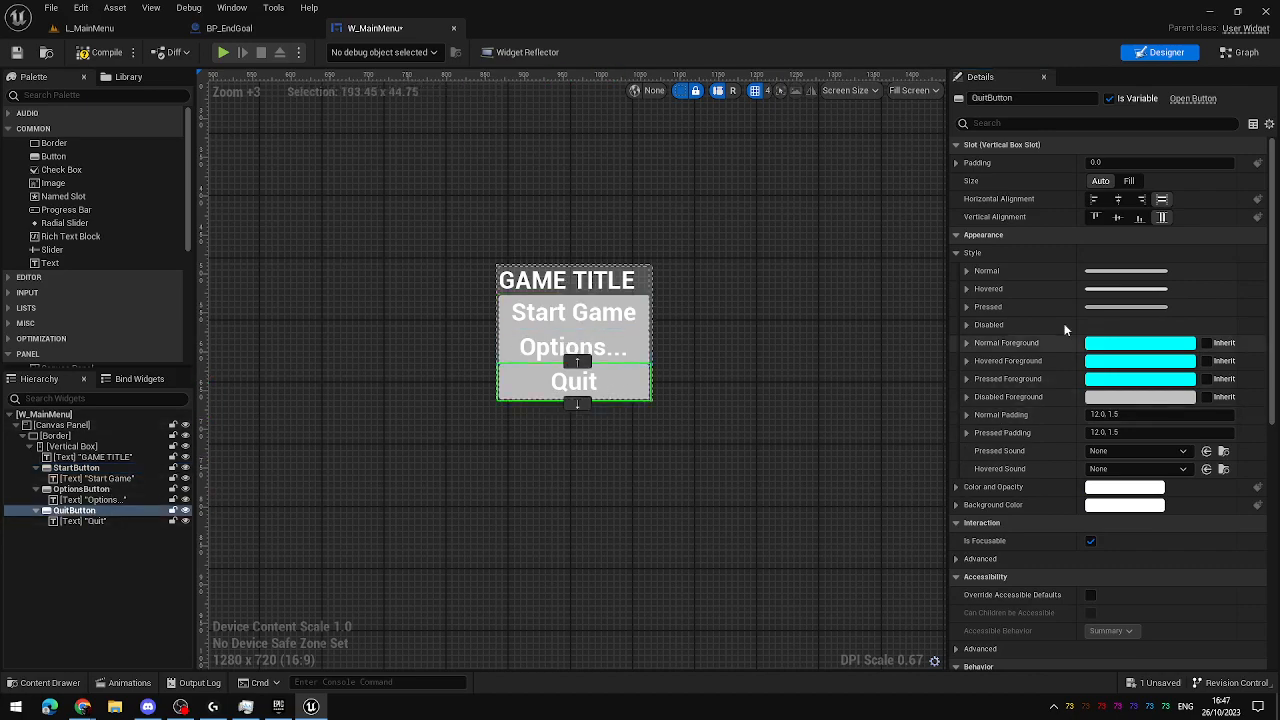
pyautogui.click(975, 270)
pyautogui.click(1145, 347)
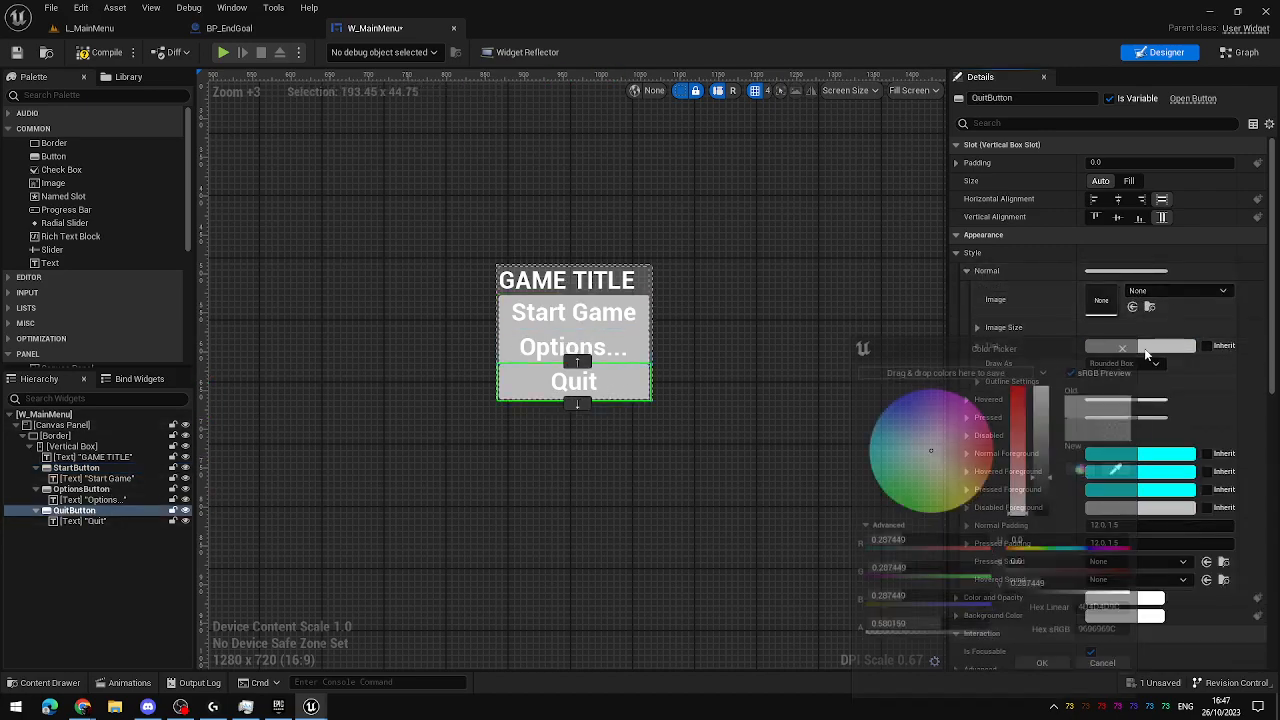
pyautogui.moveTo(979, 463)
pyautogui.mouseDown()
pyautogui.moveTo(998, 461)
pyautogui.moveTo(1032, 400)
pyautogui.mouseUp()
pyautogui.click(1052, 452)
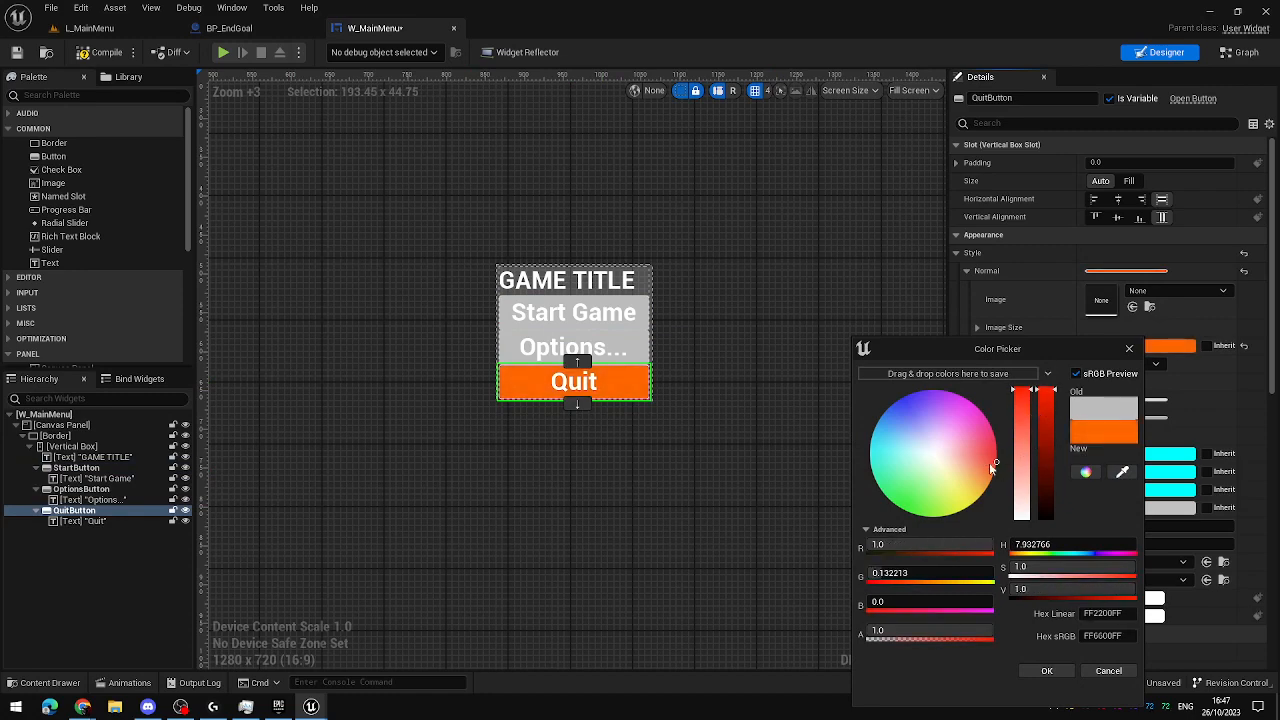
pyautogui.write('0')
pyautogui.press('Return')
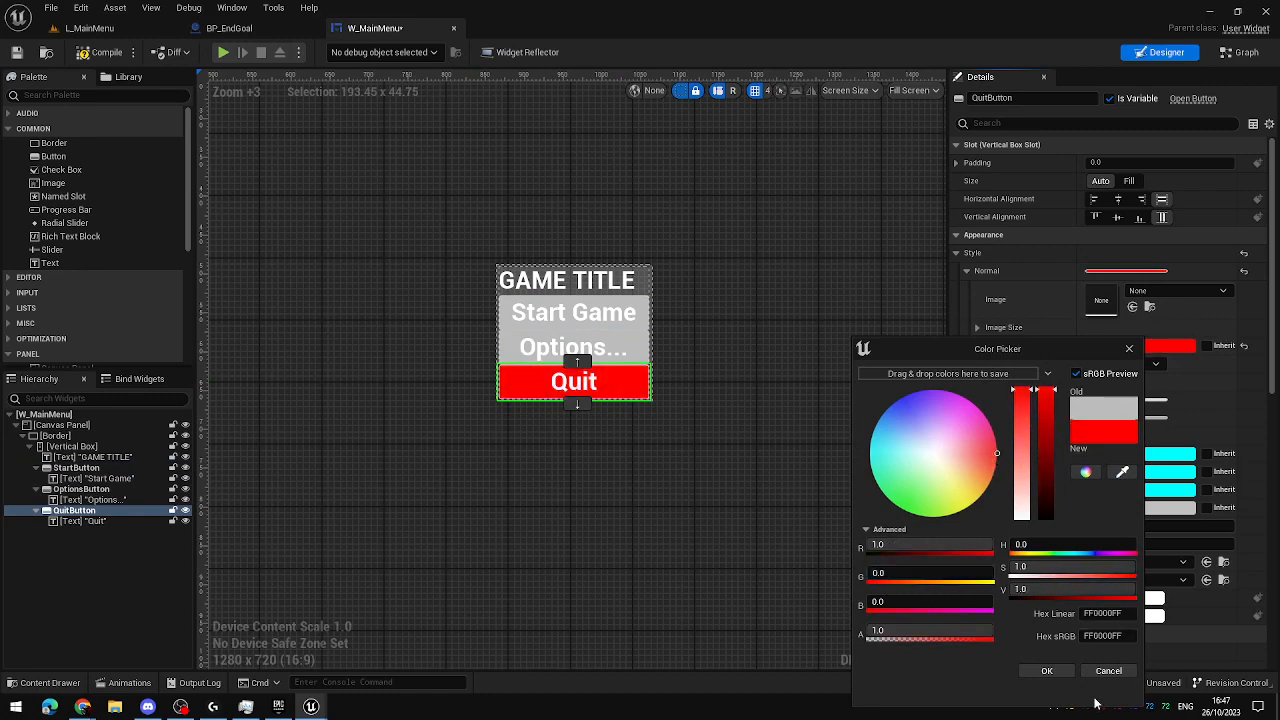
pyautogui.click(1046, 670)
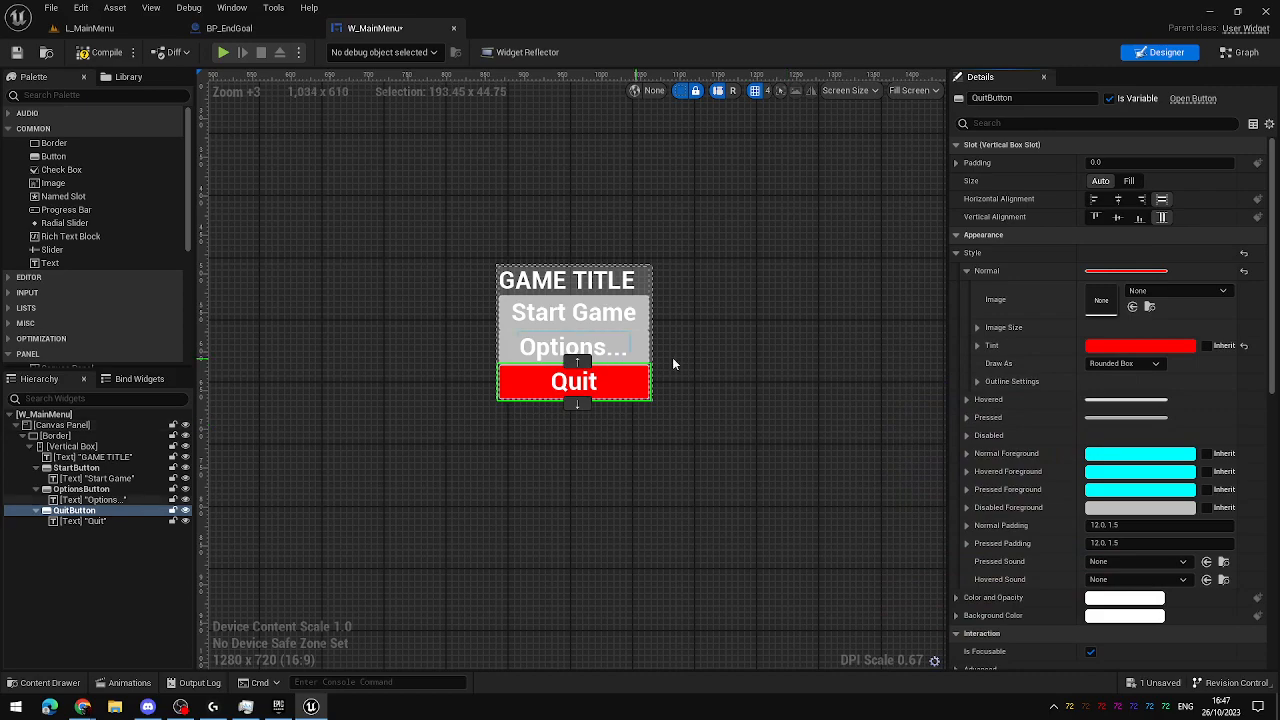
# Disable OptionsButton by turning off its Is Enabled property.
pyautogui.click(691, 430)
pyautogui.click(536, 355)
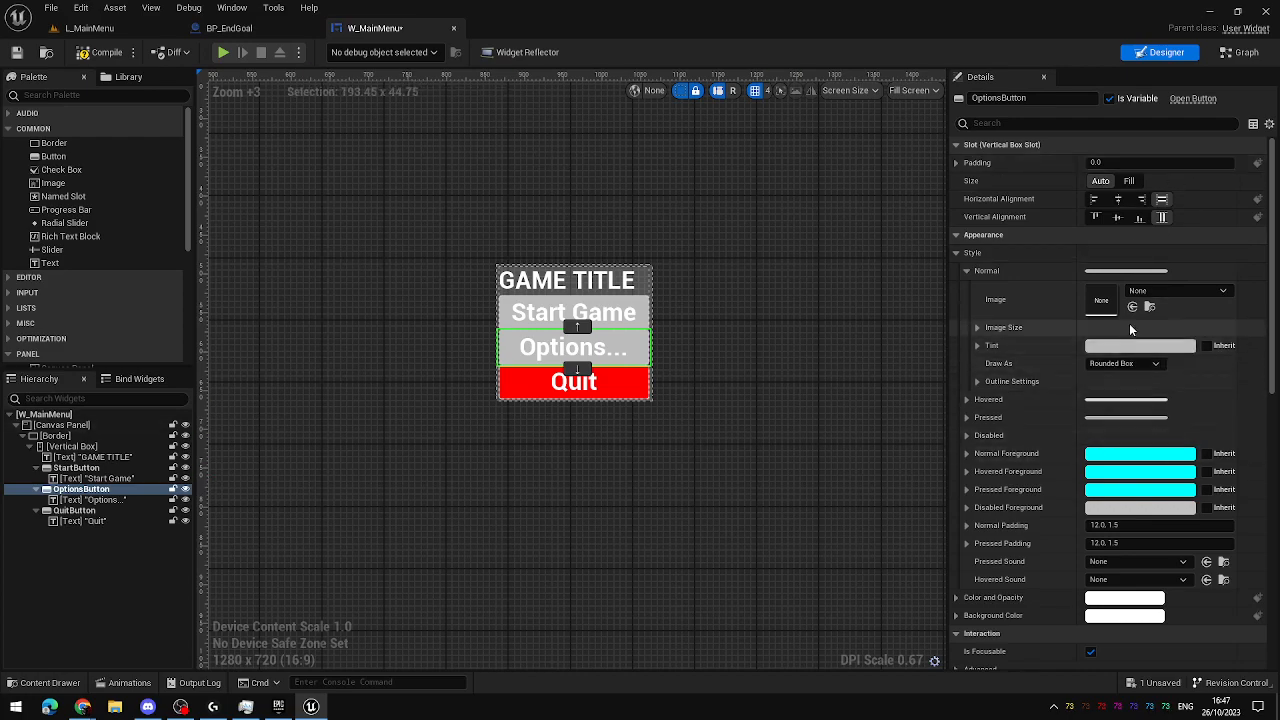
pyautogui.scroll(-6, 1100, 360)
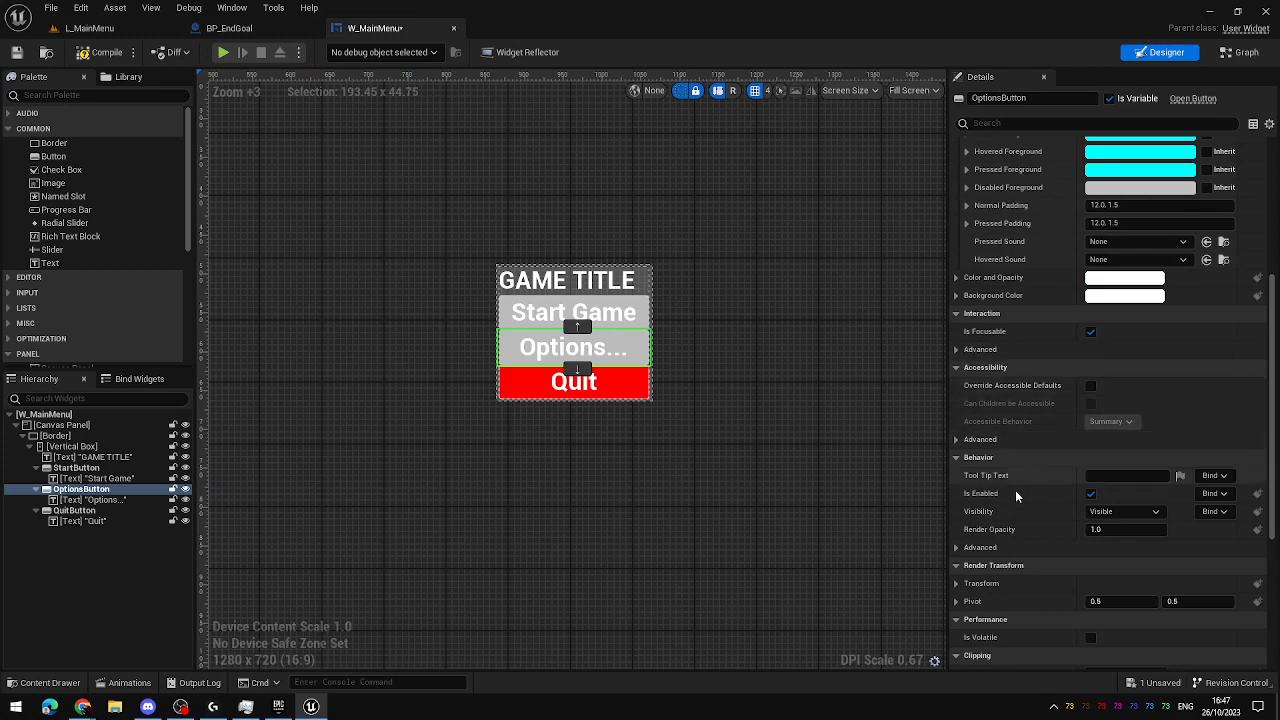
pyautogui.click(1091, 494)
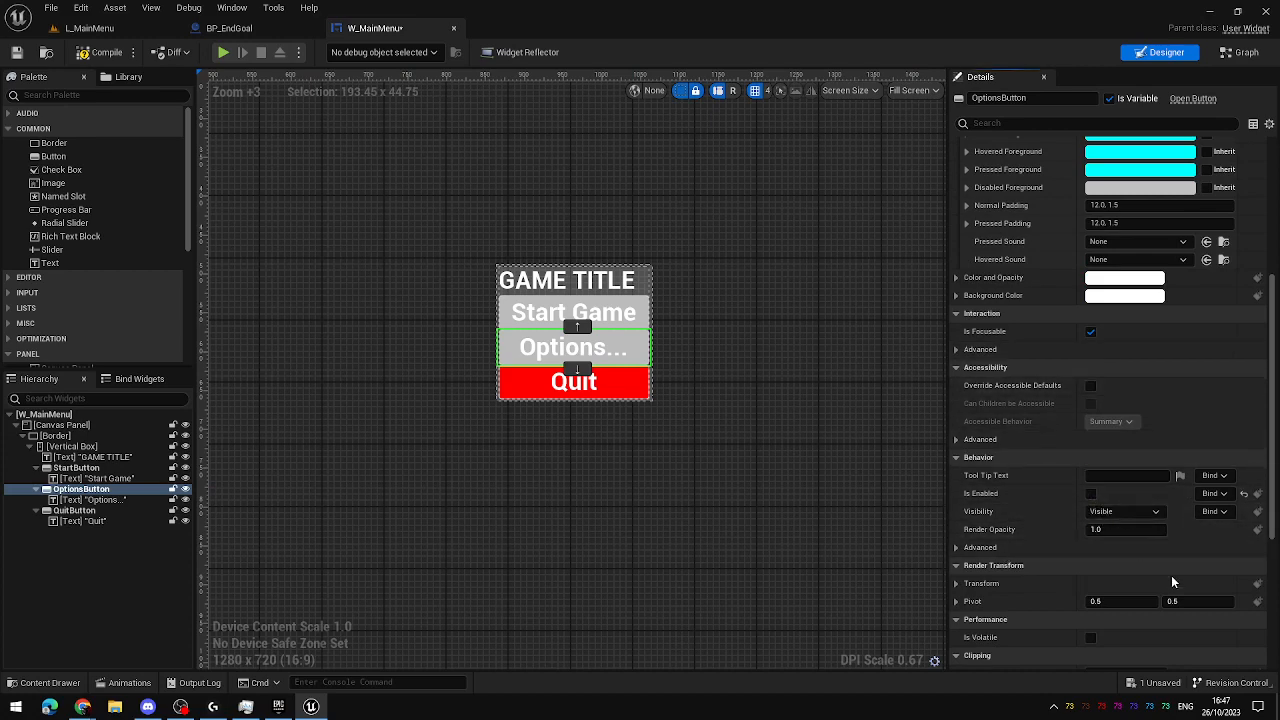
# Deselect OptionsButton, then compile and save the W_MainMenu widget.
pyautogui.click(805, 347)
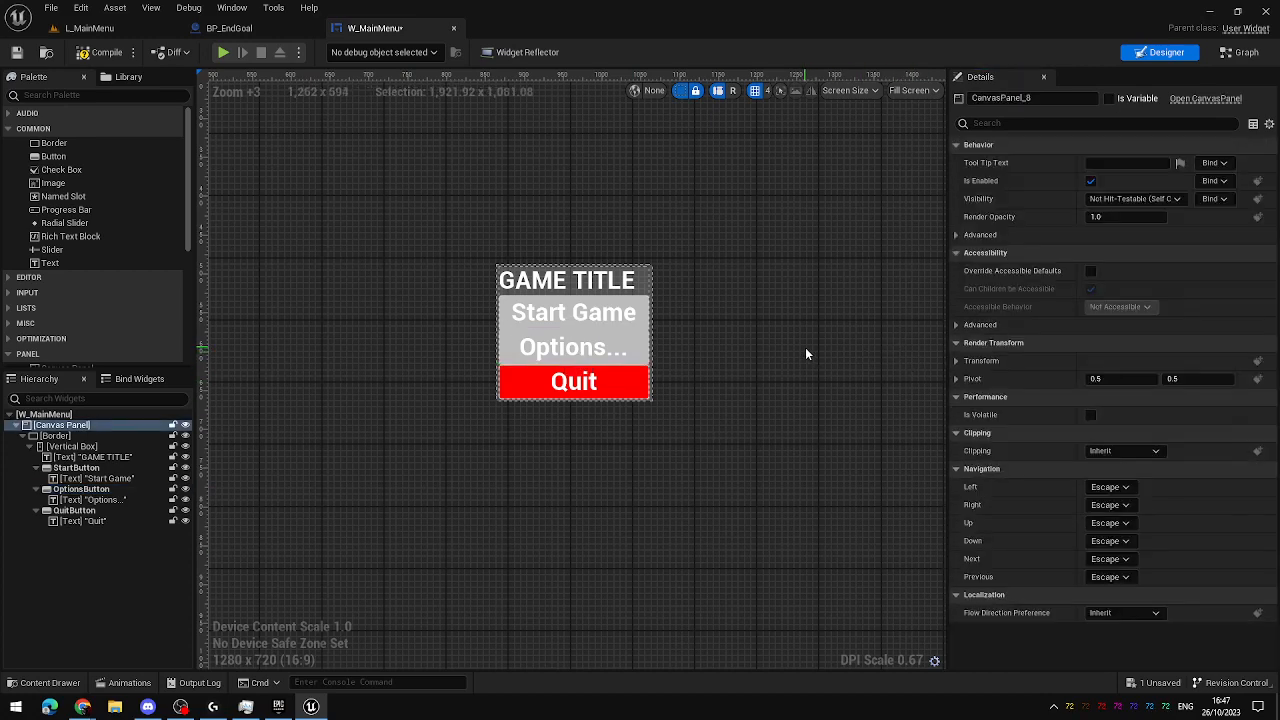
pyautogui.click(84, 54)
pyautogui.click(16, 52)
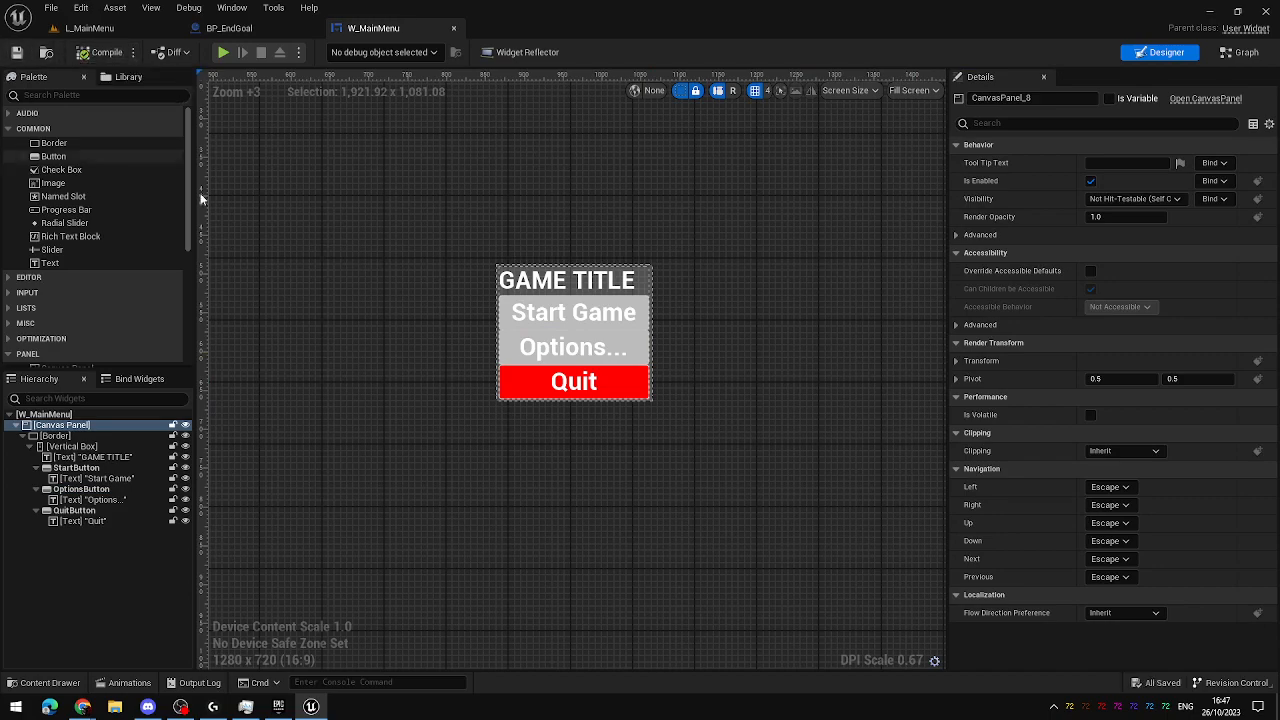
# Return to the L_MainMenu level and close the BP_EndGoal blueprint editor.
pyautogui.click(89, 28)
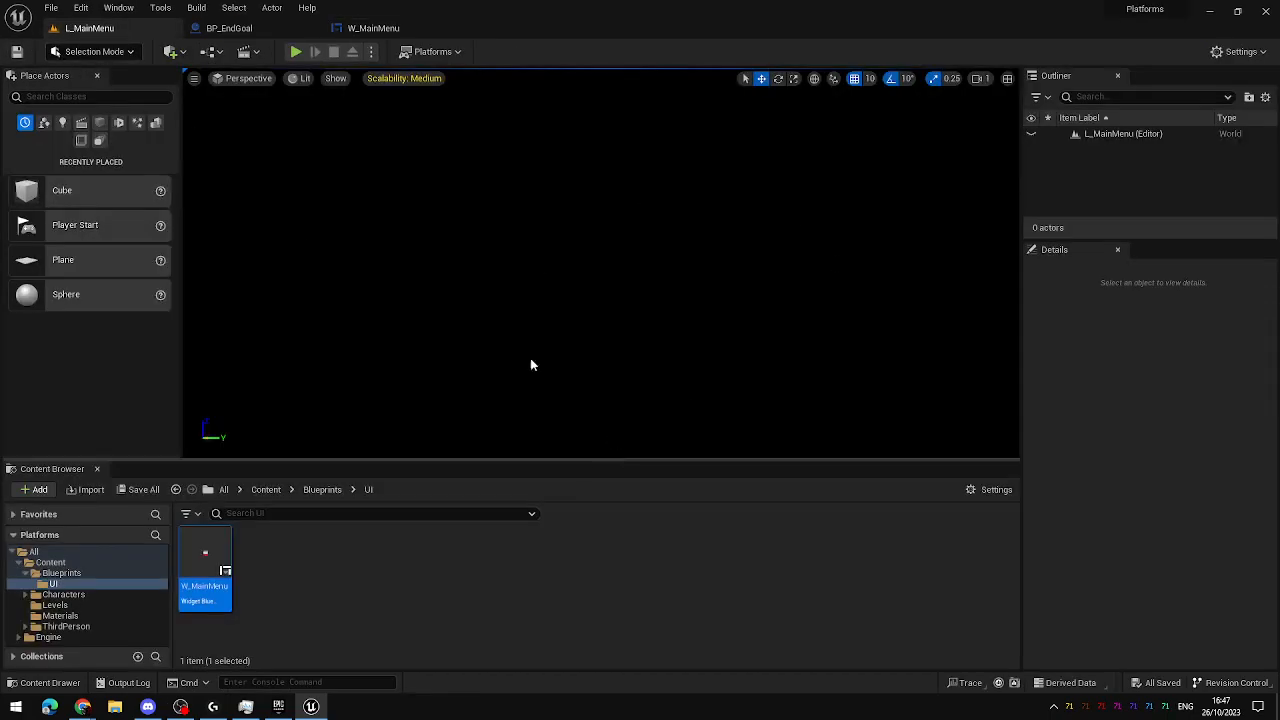
pyautogui.click(390, 28)
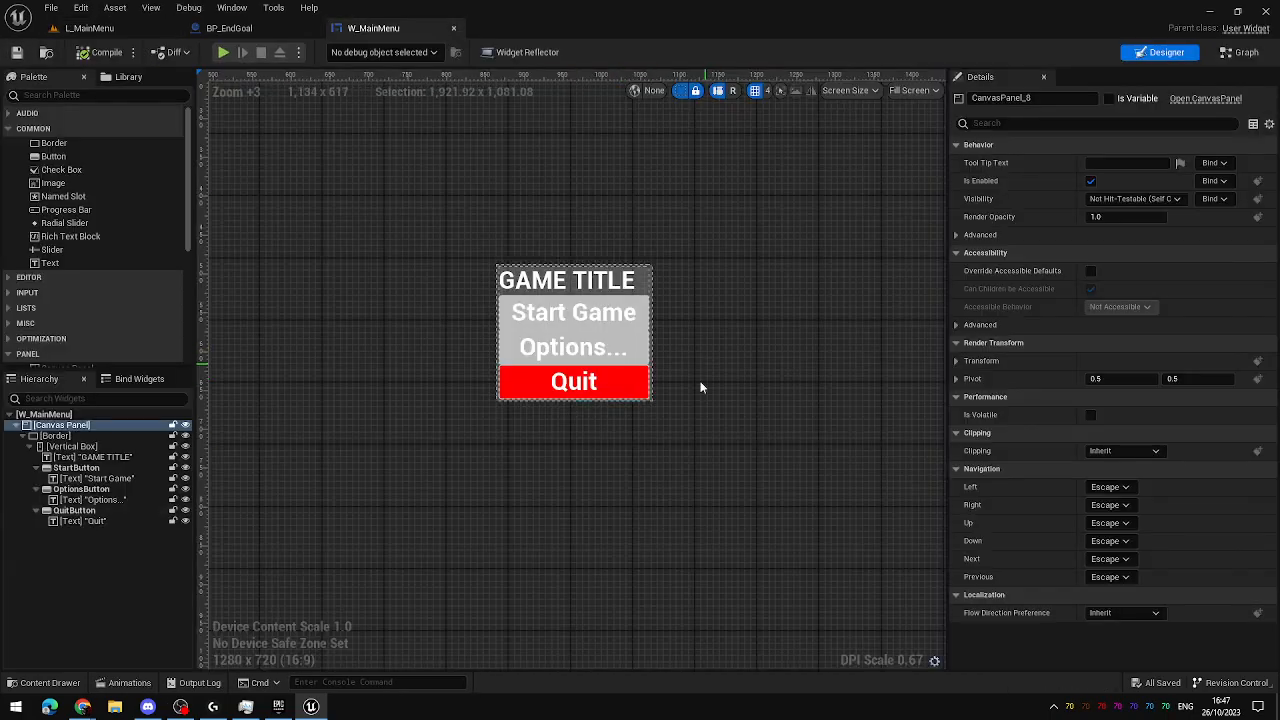
pyautogui.scroll(2, 726, 457)
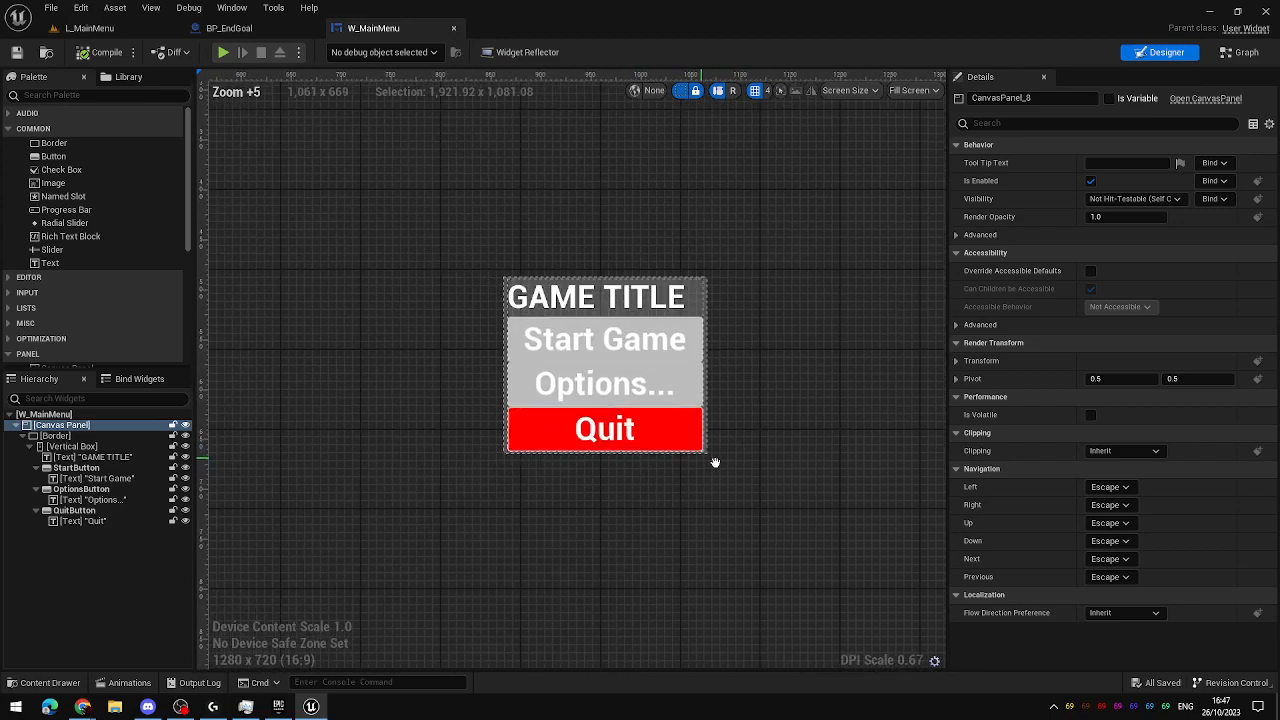
pyautogui.click(230, 29)
pyautogui.click(114, 25)
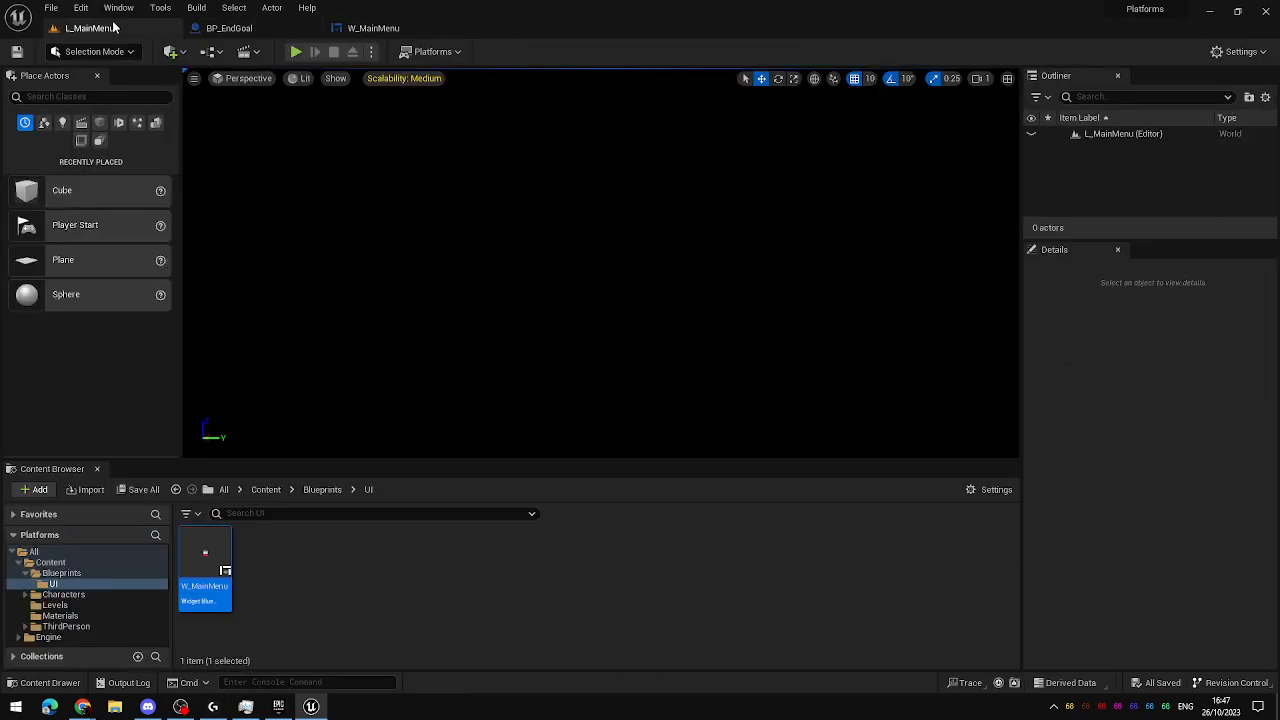
pyautogui.middleClick(207, 30)
pyautogui.click(478, 608)
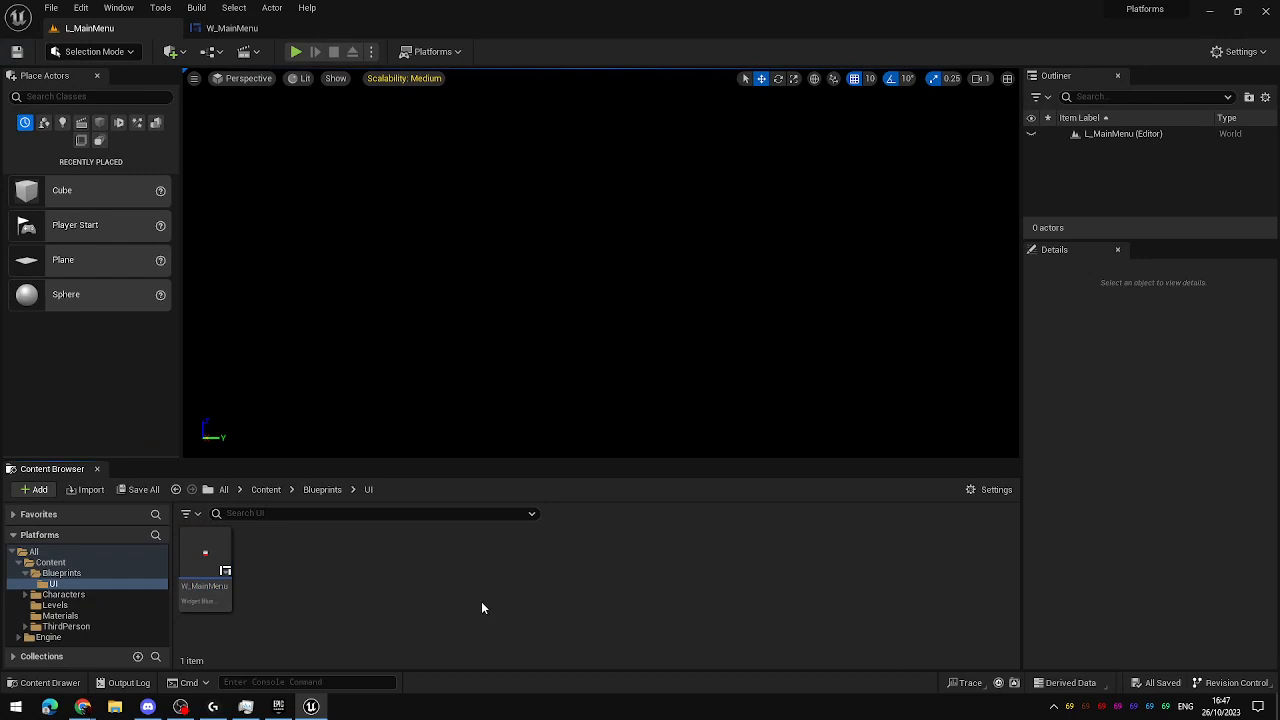
# Go up from the UI folder and open the Blueprints folder under Content.
pyautogui.click(328, 490)
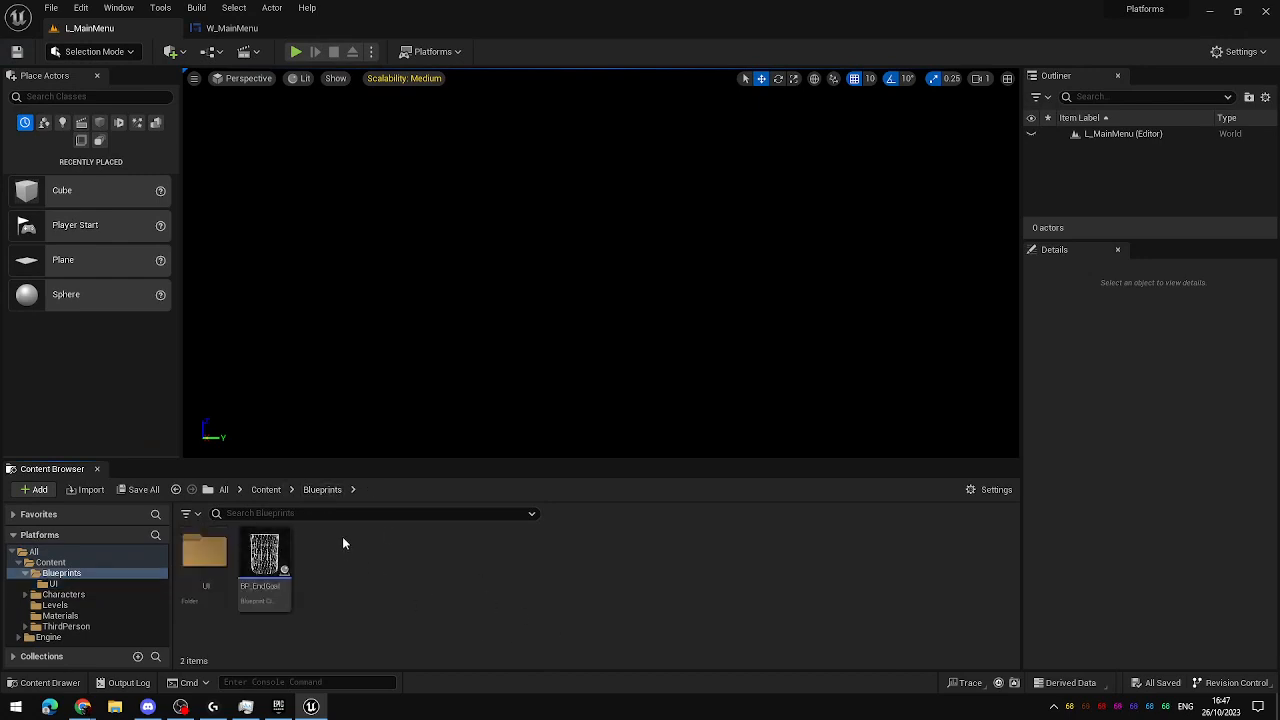
pyautogui.click(265, 490)
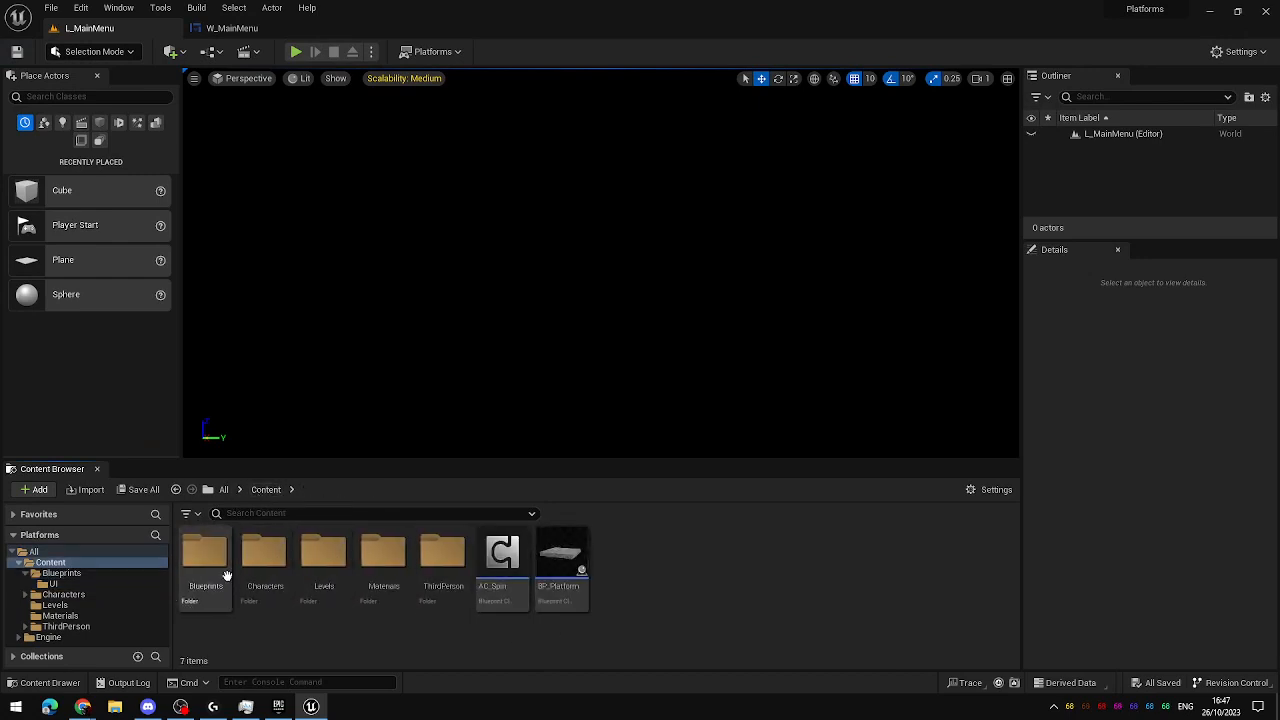
pyautogui.click(190, 553)
pyautogui.doubleClick(190, 553)
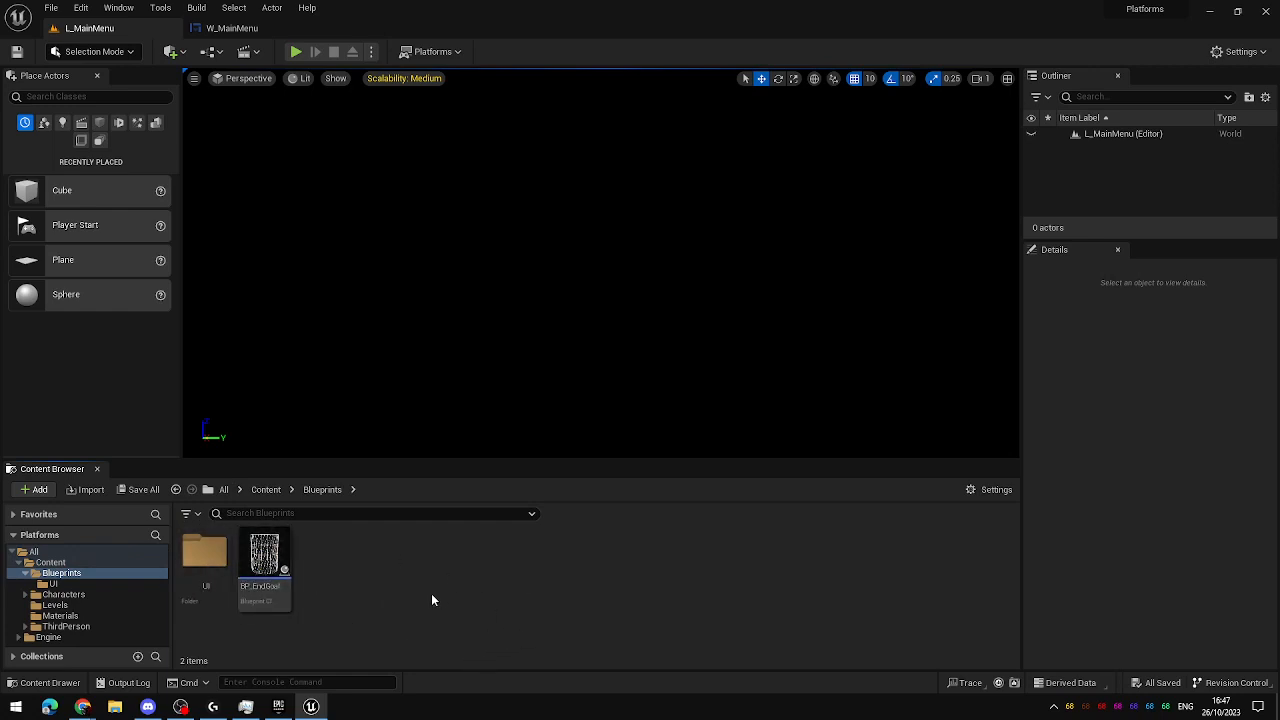
# Create an Actor blueprint class named BP_MenuController in the Blueprints folder.
pyautogui.rightClick(370, 565)
pyautogui.click(474, 186)
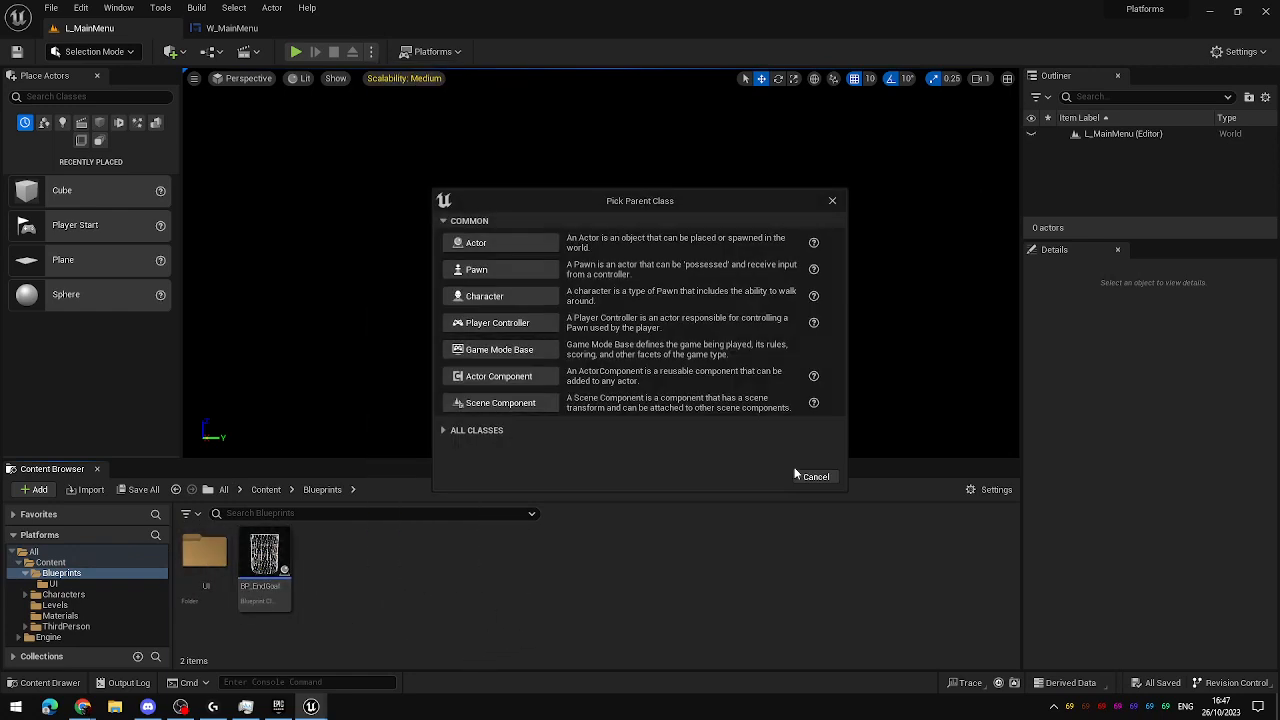
pyautogui.click(476, 243)
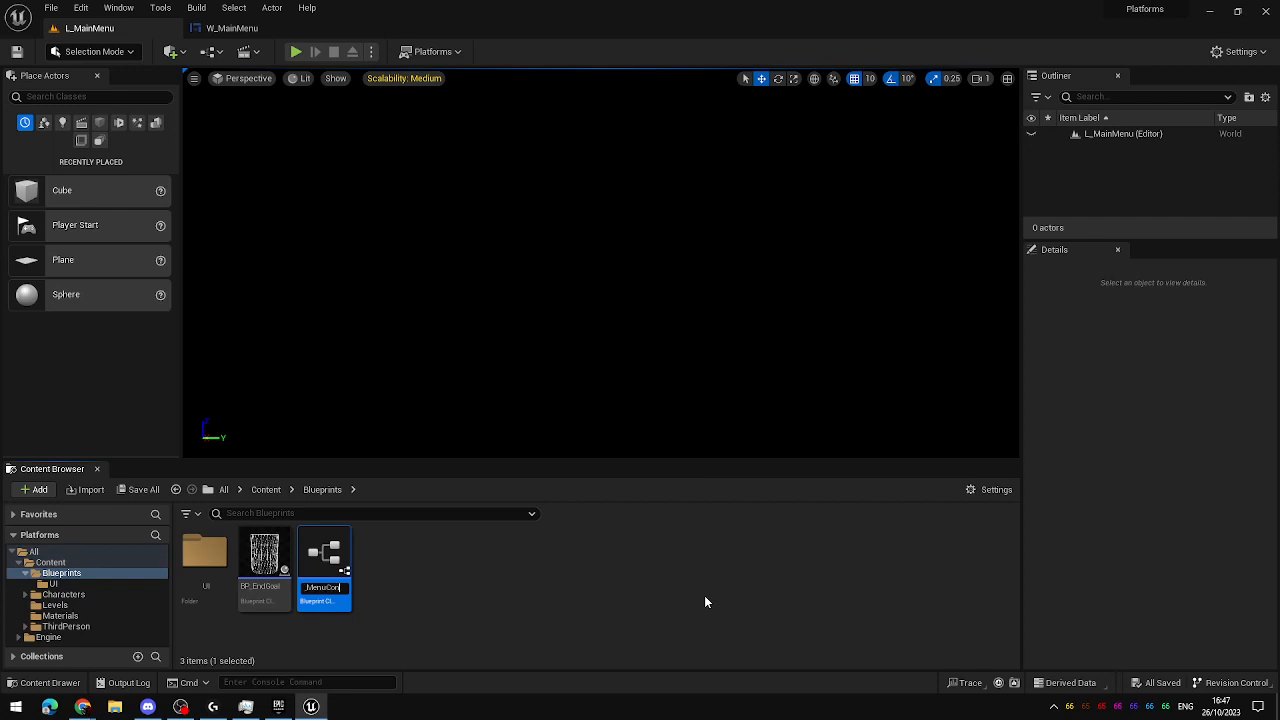
pyautogui.write('BP_MenuController')
pyautogui.press('Return')
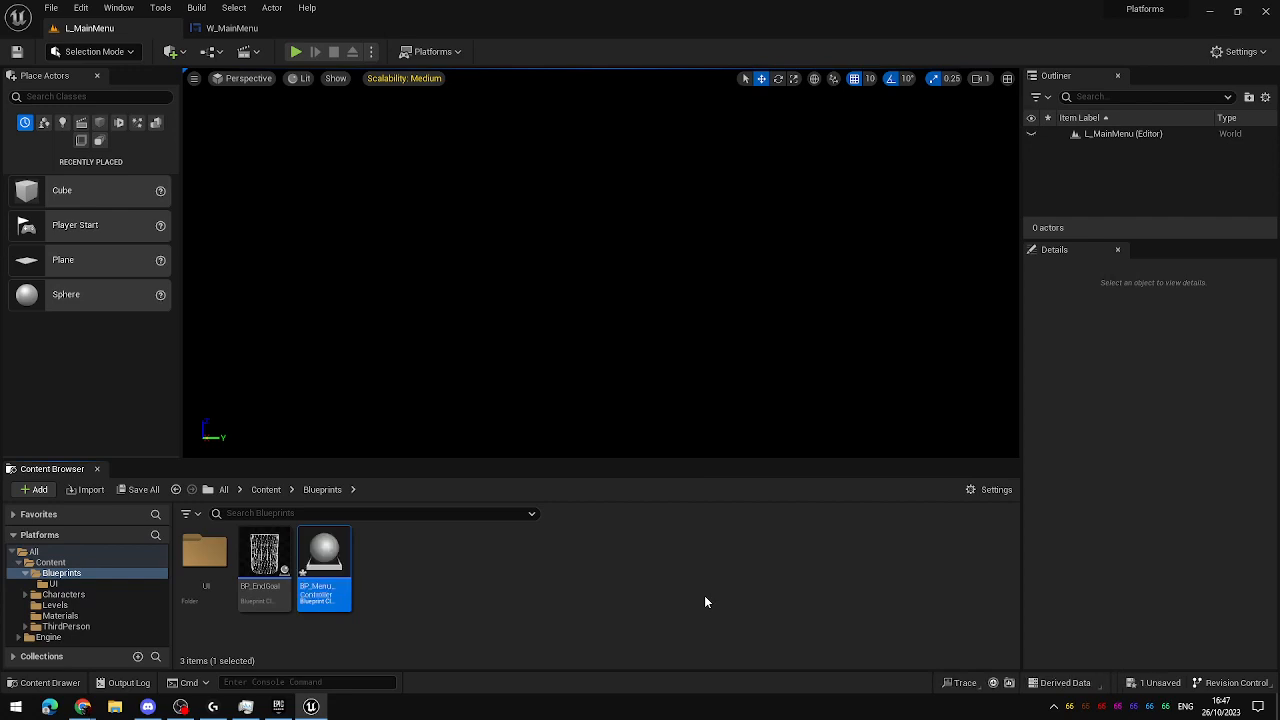
# Open the event graph of BP_MenuController and delete the Event ActorBeginOverlap and Event Tick nodes.
pyautogui.doubleClick(324, 565)
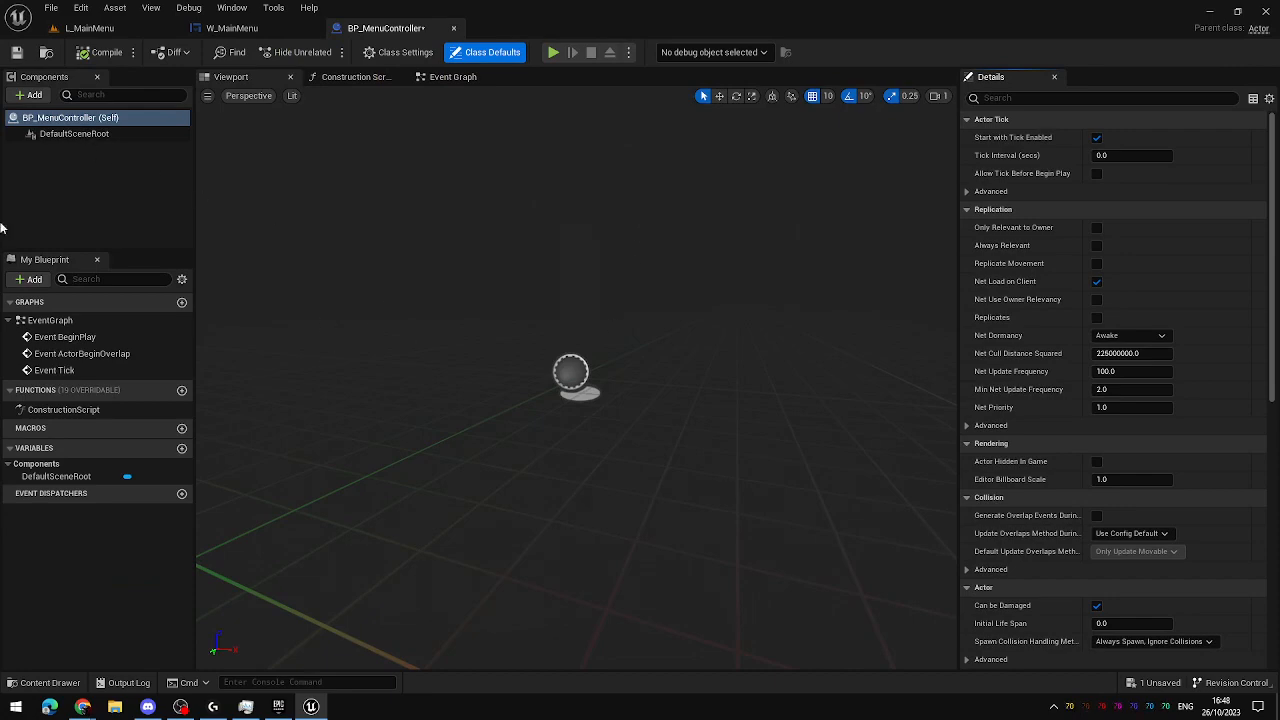
pyautogui.click(473, 76)
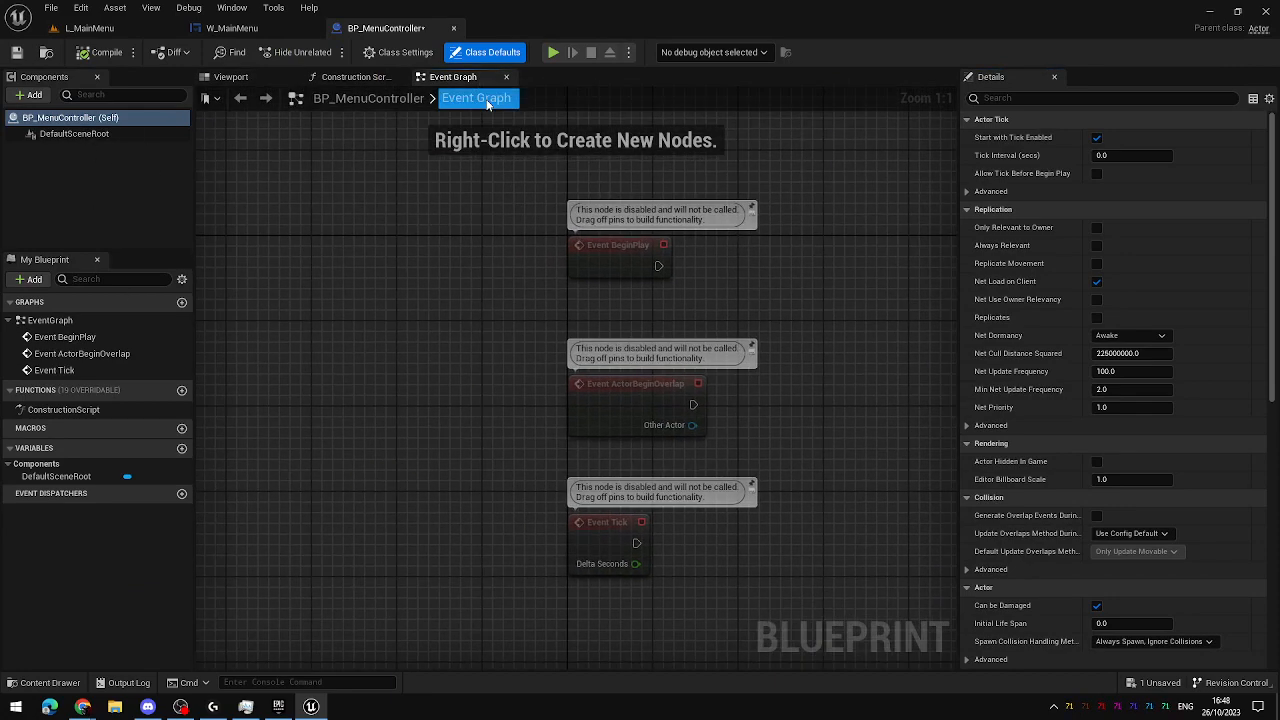
pyautogui.moveTo(818, 478); pyautogui.dragTo(577, 393, button='right')
pyautogui.moveTo(562, 300); pyautogui.dragTo(362, 486)
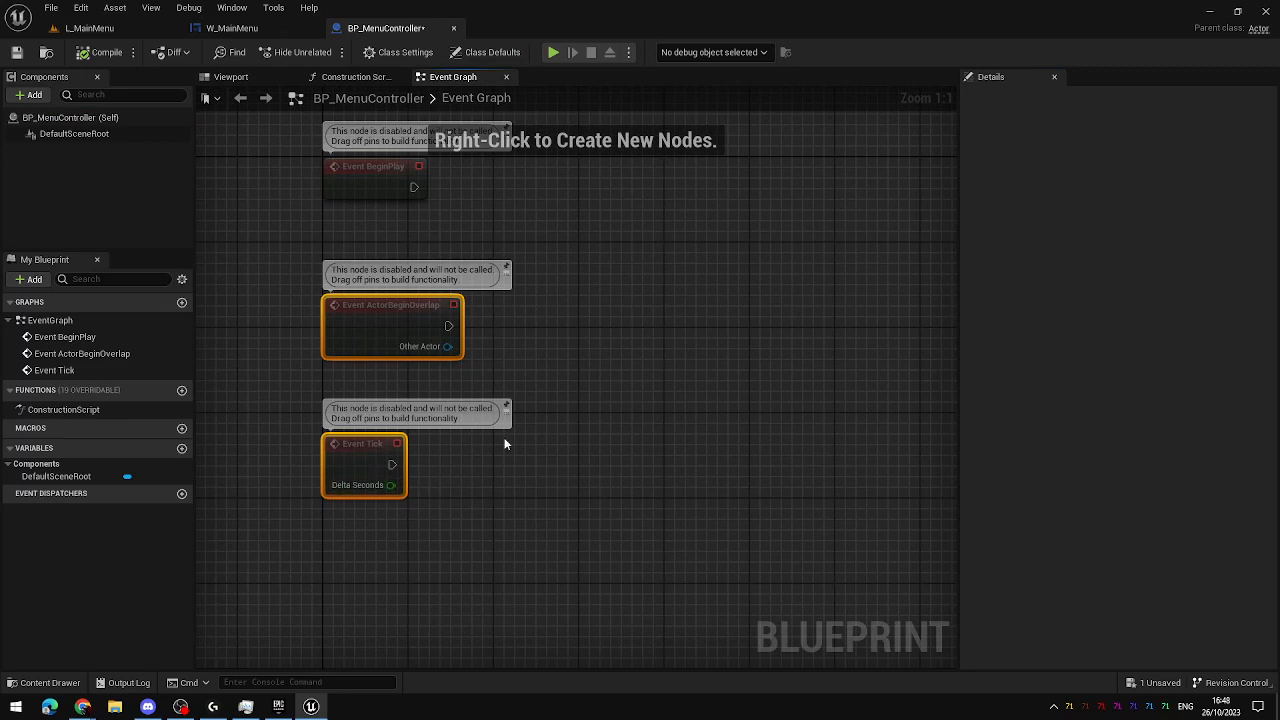
pyautogui.press('Delete')
pyautogui.moveTo(382, 293); pyautogui.dragTo(513, 522, button='right')
pyautogui.moveTo(647, 377); pyautogui.dragTo(674, 289, button='right')
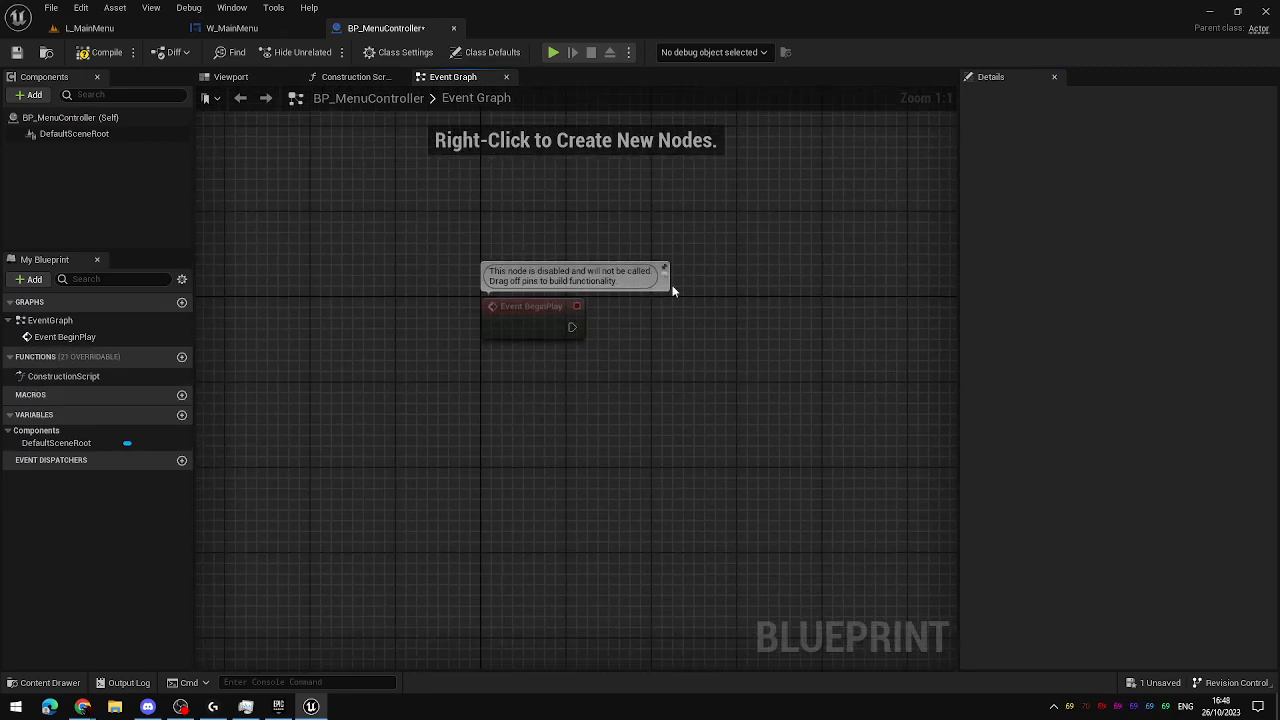
# Delete the remaining disabled Event BeginPlay node from the event graph.
pyautogui.moveTo(735, 213); pyautogui.dragTo(385, 439)
pyautogui.click(652, 423)
pyautogui.moveTo(771, 210); pyautogui.dragTo(478, 404)
pyautogui.press('Delete')
# Add a new Event BeginPlay node and position it in the empty event graph.
pyautogui.rightClick(553, 272)
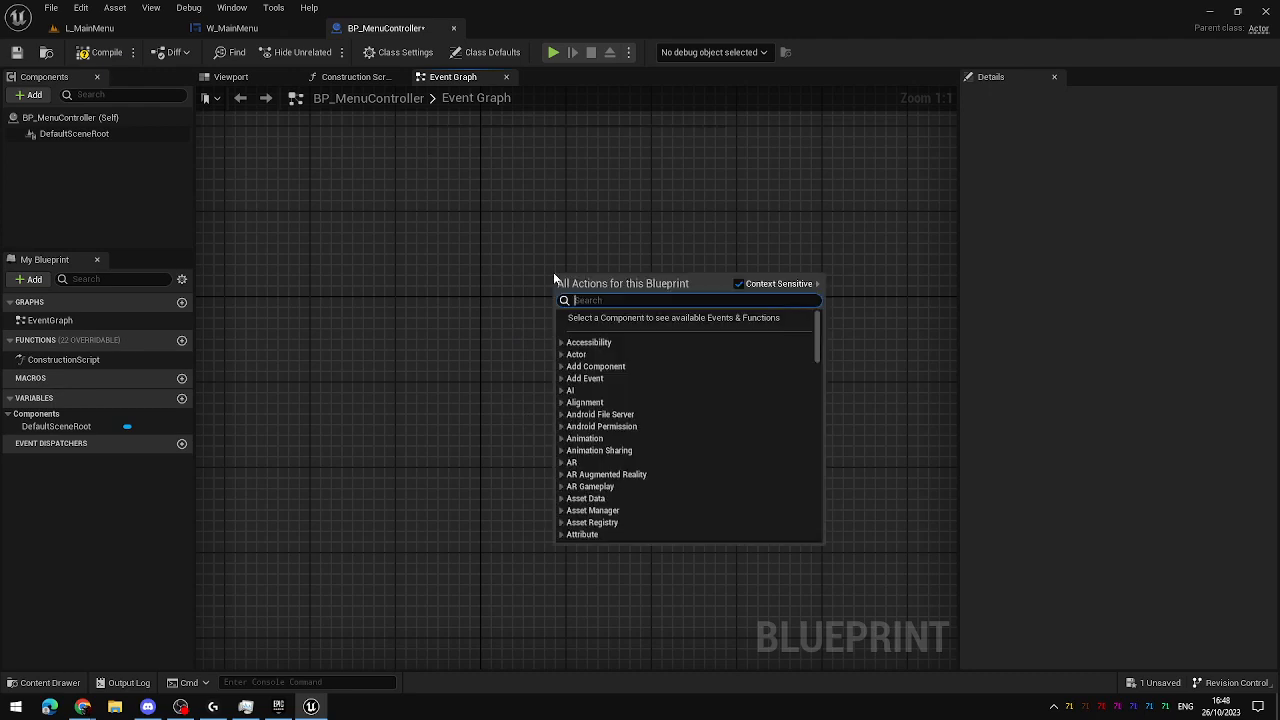
pyautogui.write('begin pla')
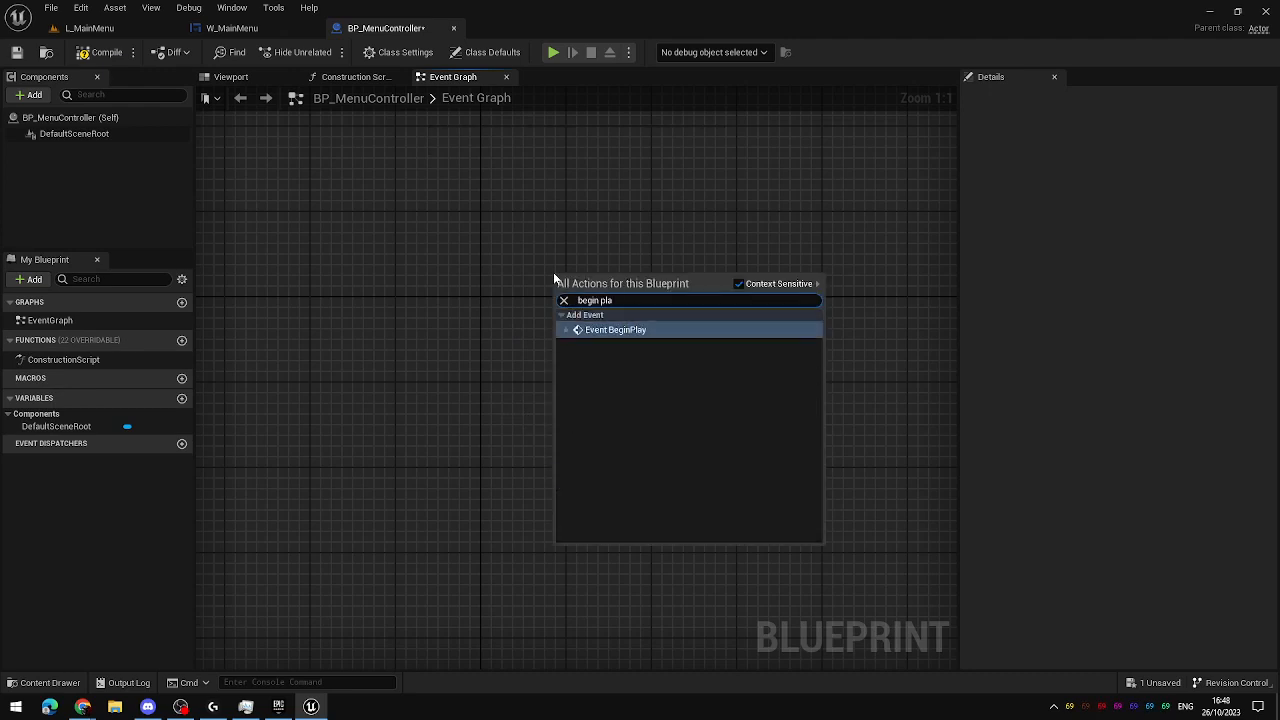
pyautogui.press('Return')
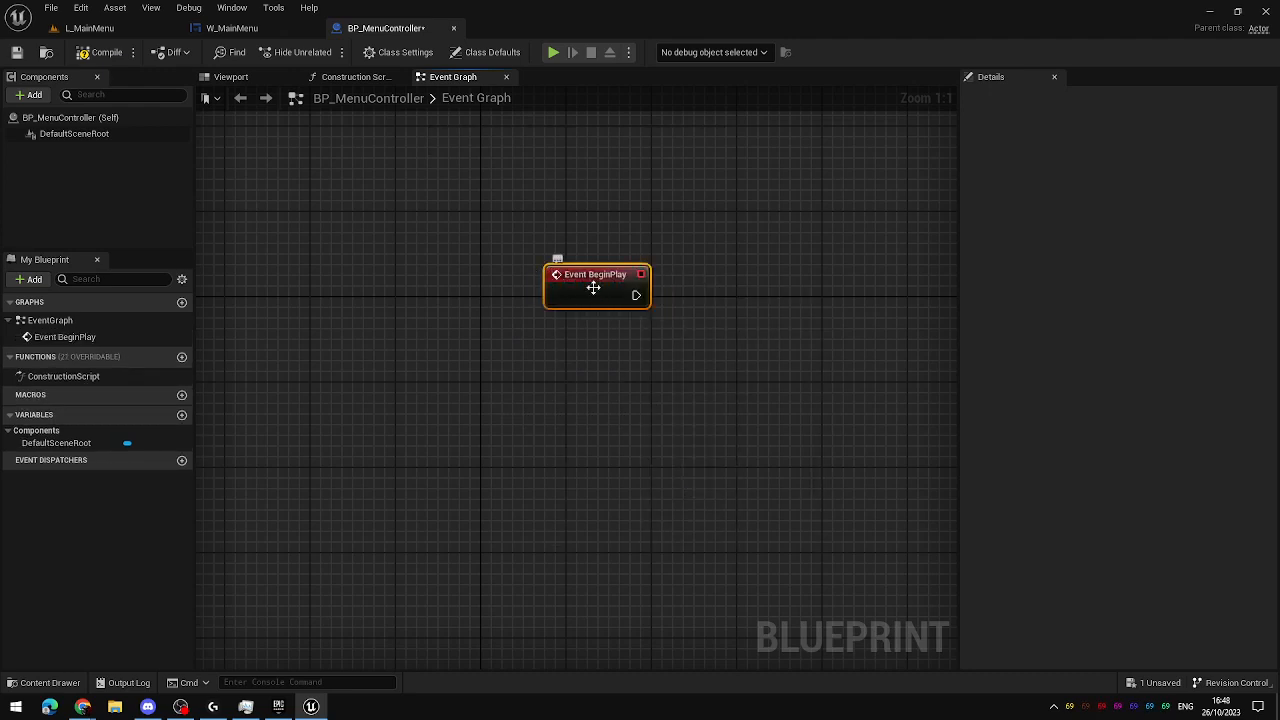
pyautogui.moveTo(594, 286); pyautogui.dragTo(530, 318)
pyautogui.click(622, 420)
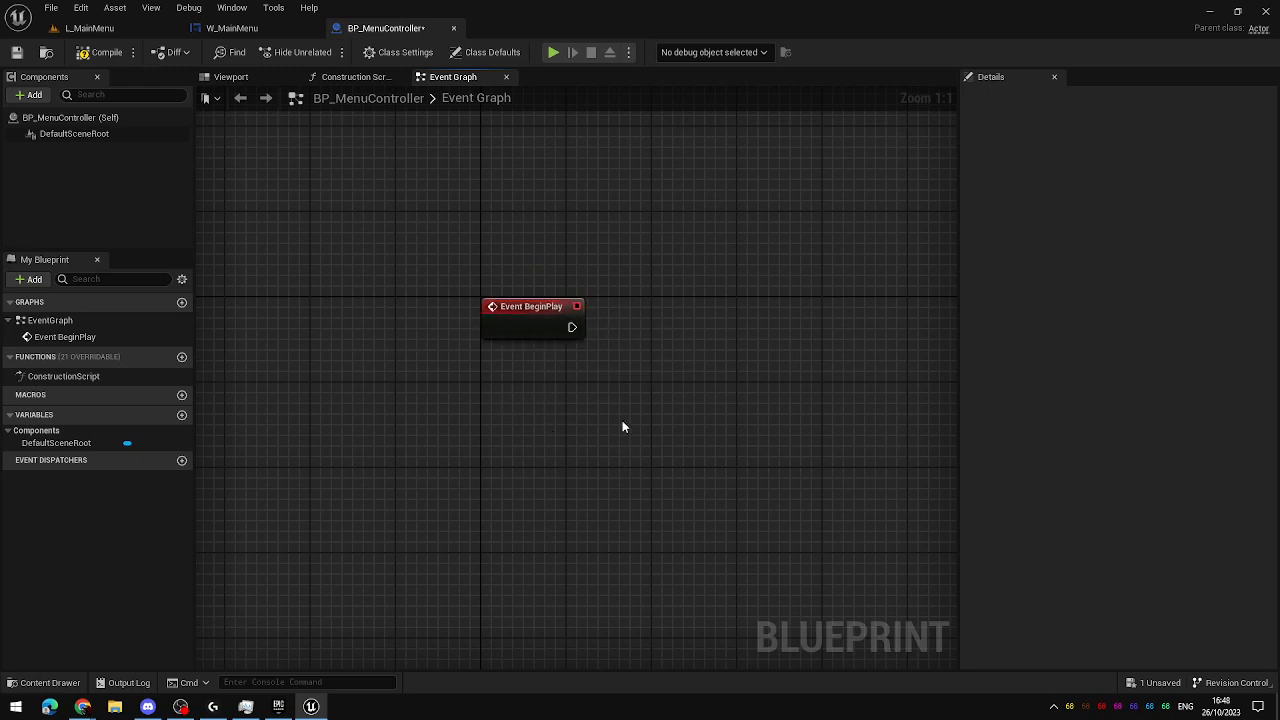
# Add a Create Widget node wired from the execution output of Event BeginPlay, placed a little away from it.
pyautogui.moveTo(622, 420); pyautogui.dragTo(470, 386, button='right')
pyautogui.moveTo(422, 441); pyautogui.dragTo(437, 404)
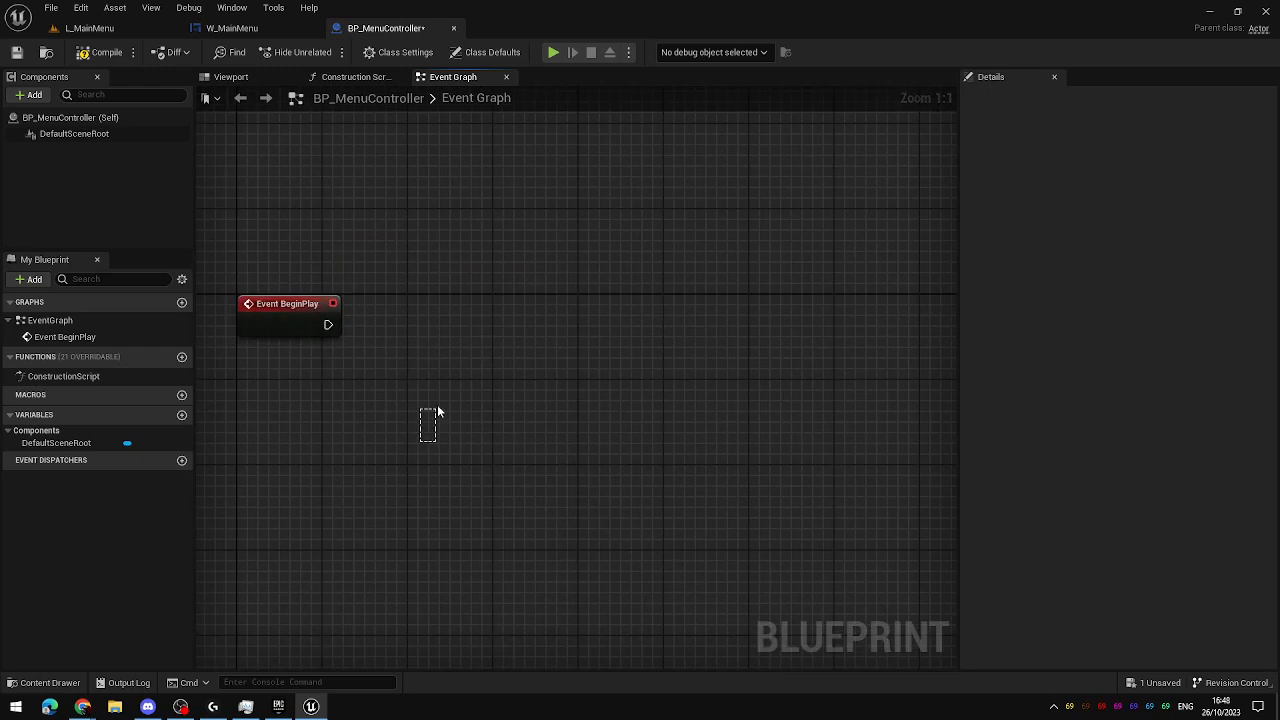
pyautogui.moveTo(365, 397); pyautogui.dragTo(397, 371, button='right')
pyautogui.moveTo(358, 298); pyautogui.dragTo(490, 297)
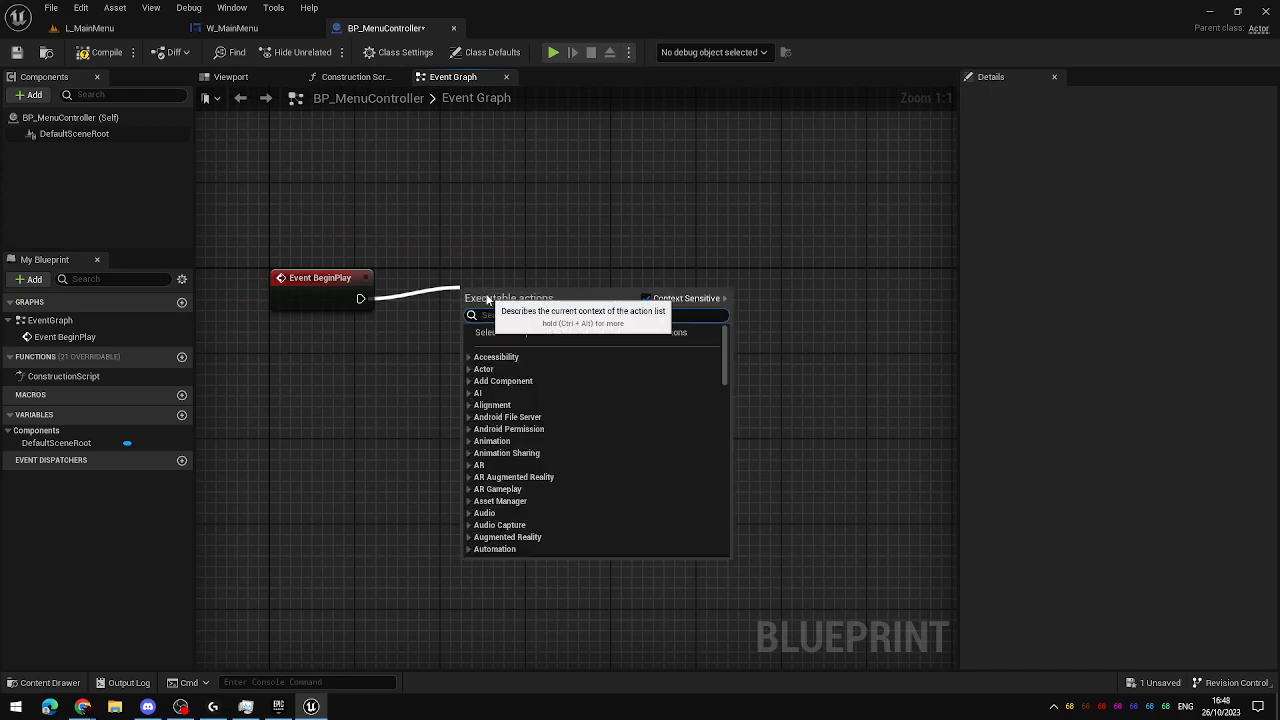
pyautogui.write('create')
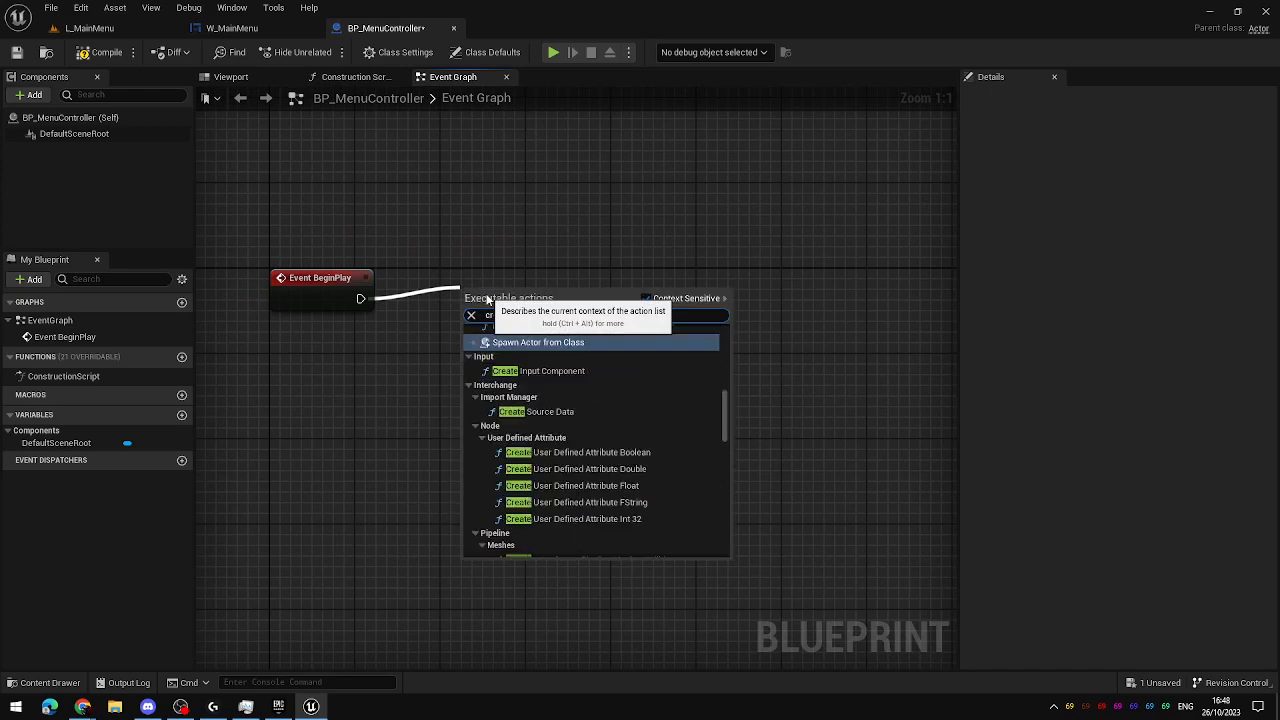
pyautogui.write(' wi')
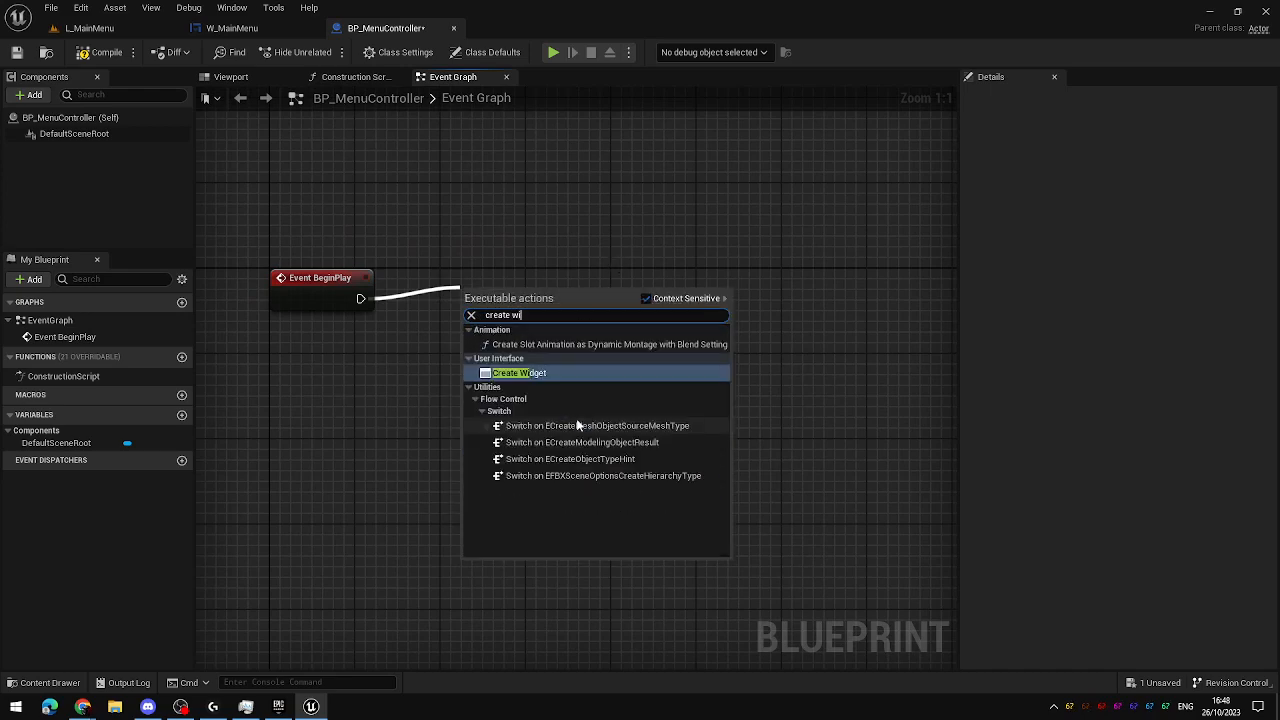
pyautogui.write('d')
pyautogui.click(549, 373)
pyautogui.moveTo(526, 288); pyautogui.dragTo(565, 295)
# Set the class of the Create Widget node to W_MainMenu.
pyautogui.click(560, 330)
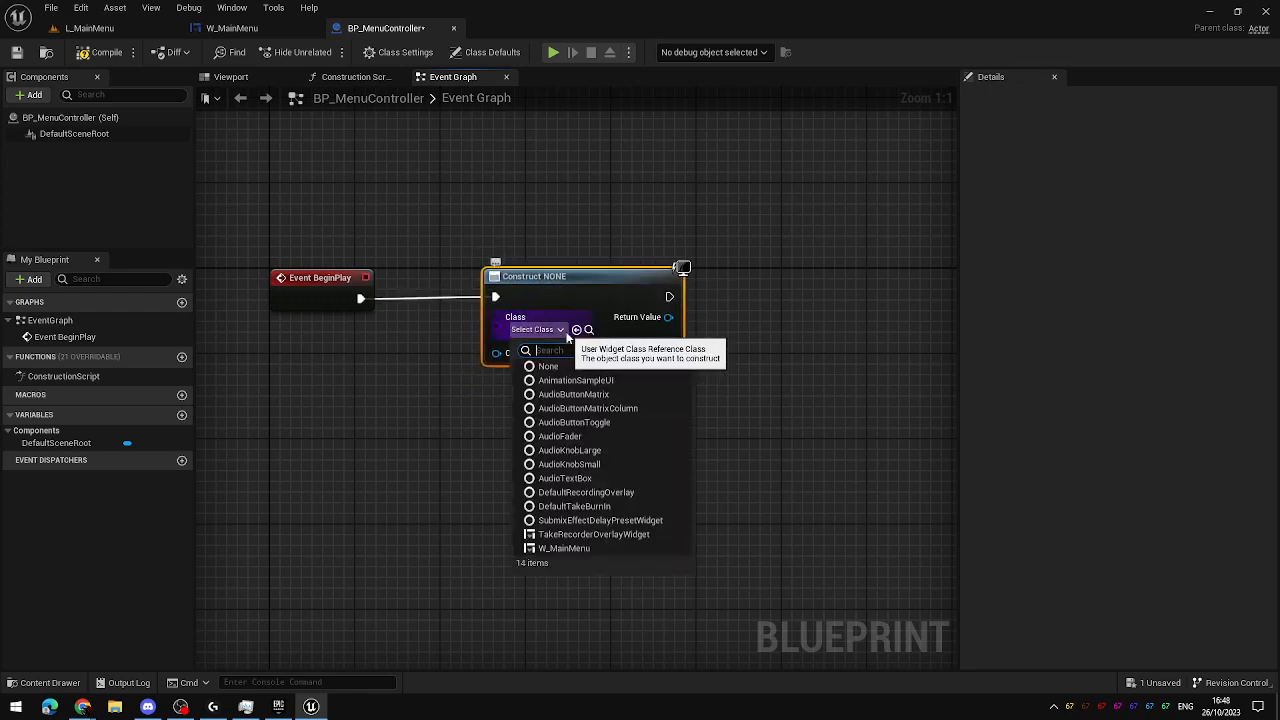
pyautogui.write('W_ma')
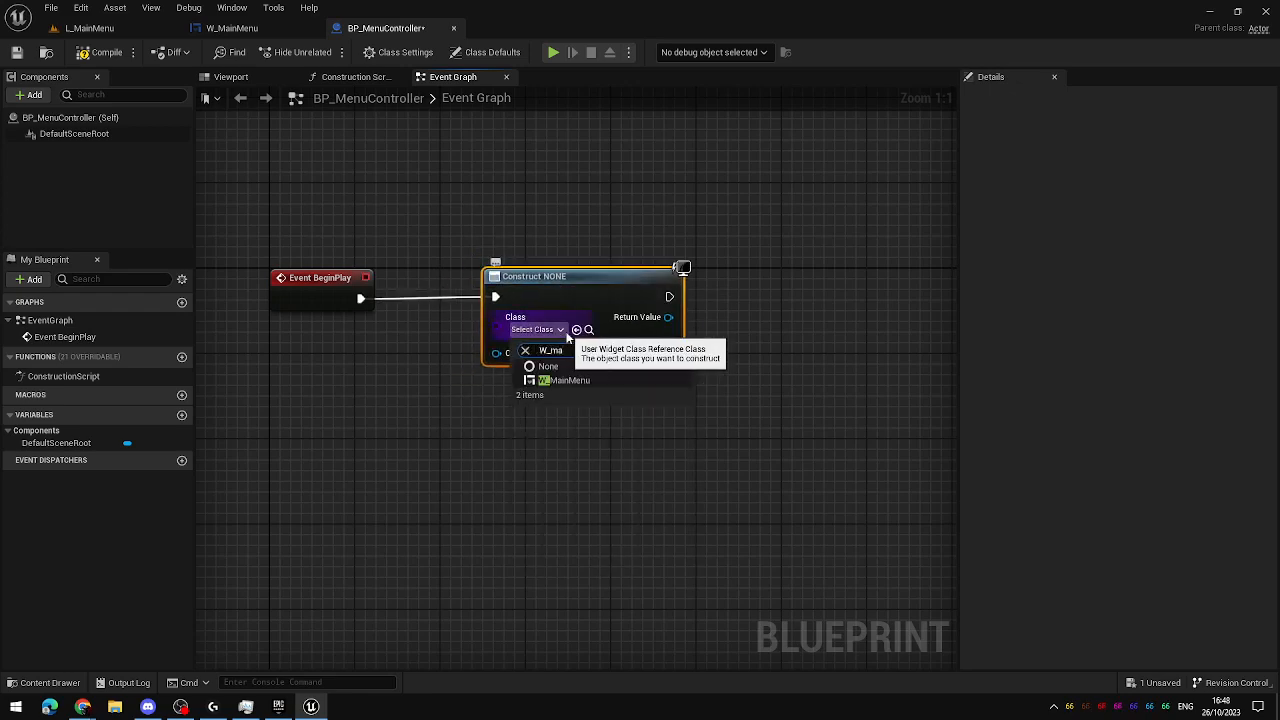
pyautogui.click(584, 380)
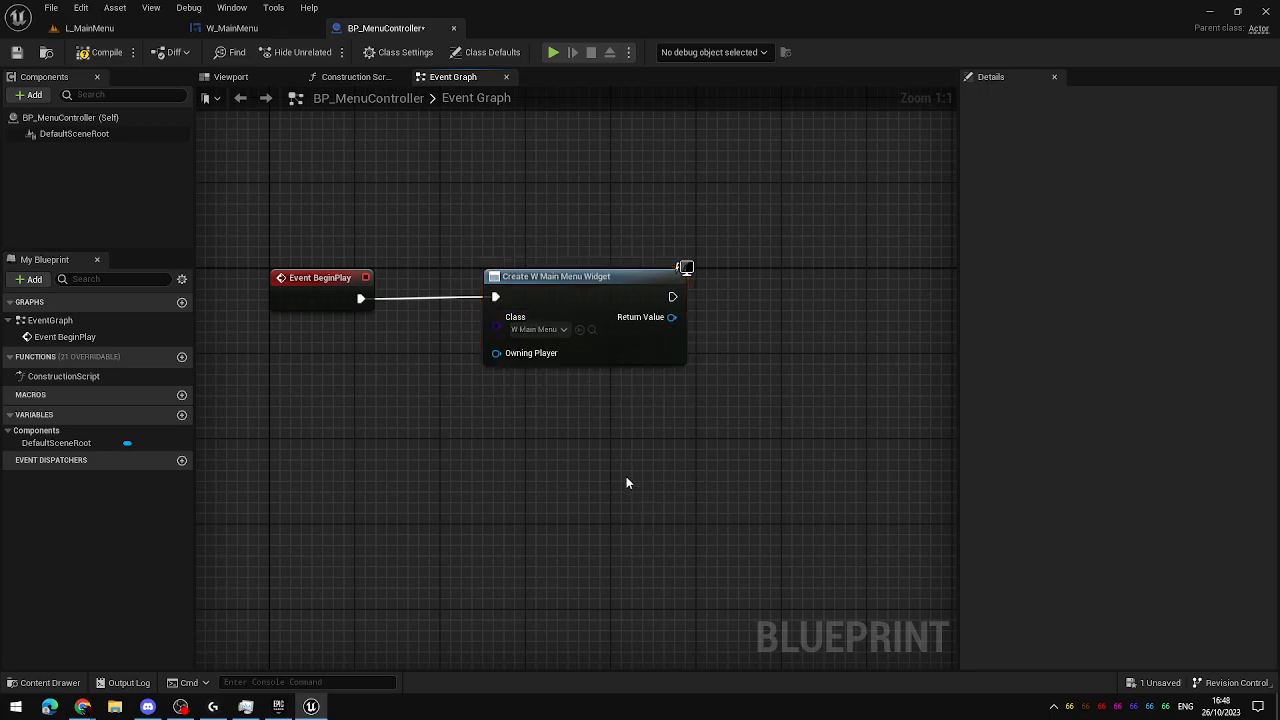
pyautogui.moveTo(580, 445); pyautogui.dragTo(500, 474, button='right')
pyautogui.moveTo(702, 470); pyautogui.dragTo(528, 409, button='right')
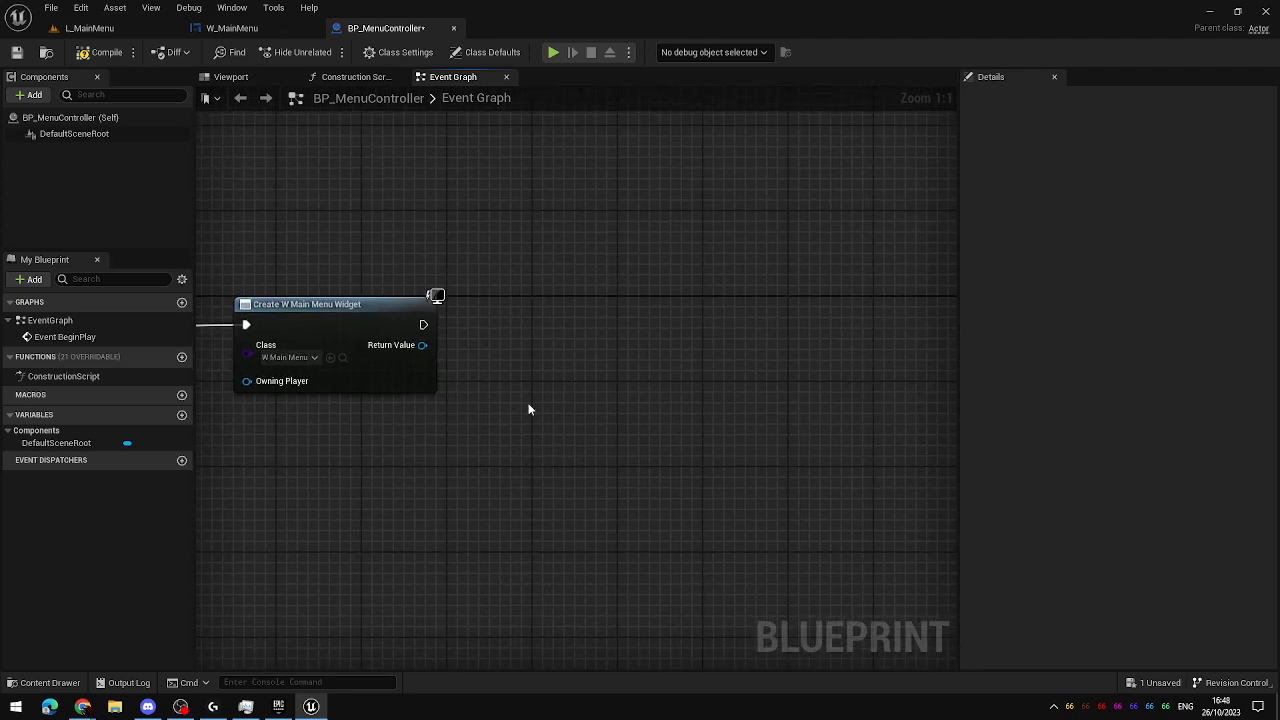
pyautogui.moveTo(420, 348); pyautogui.dragTo(563, 346, button='right')
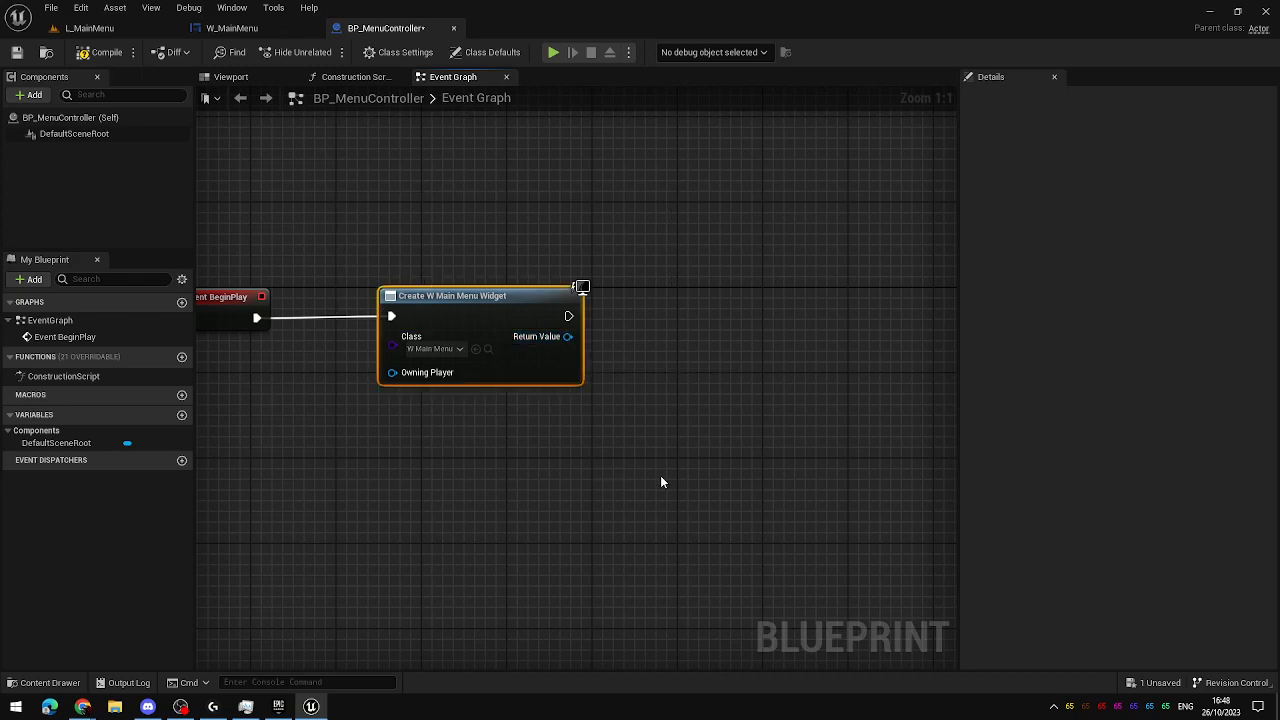
pyautogui.moveTo(732, 479); pyautogui.dragTo(601, 447, button='right')
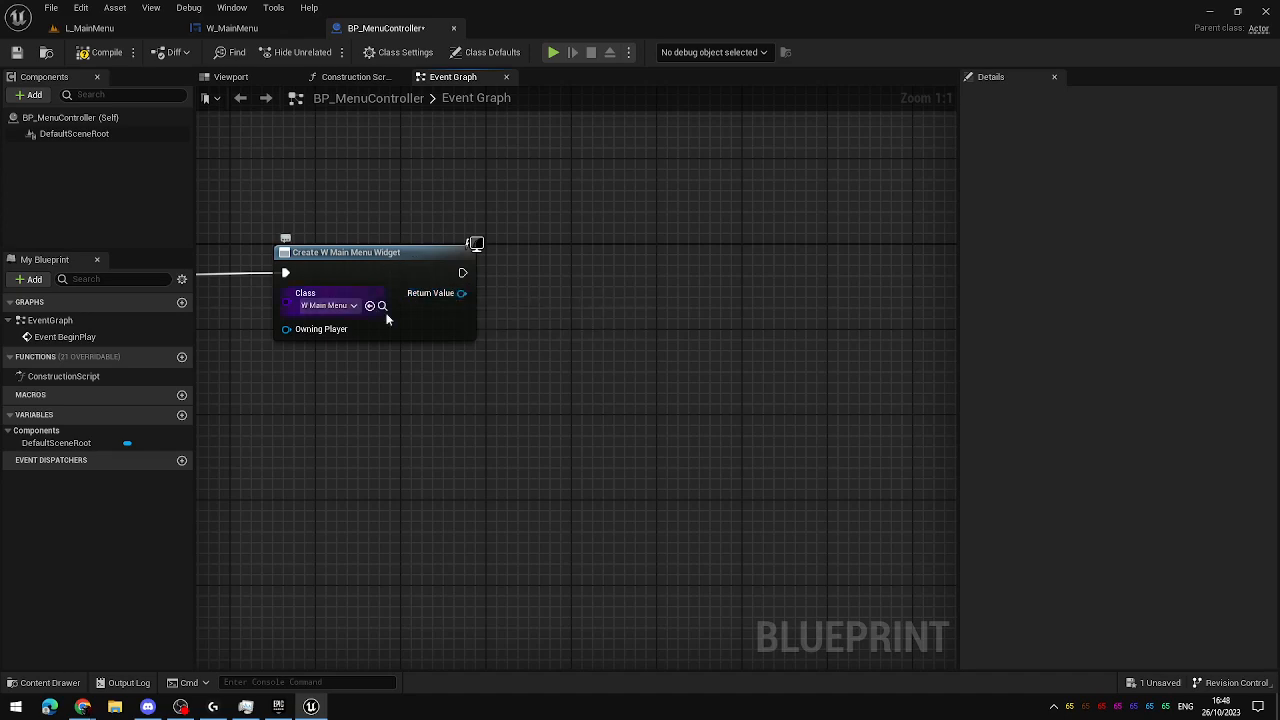
pyautogui.rightClick(593, 270)
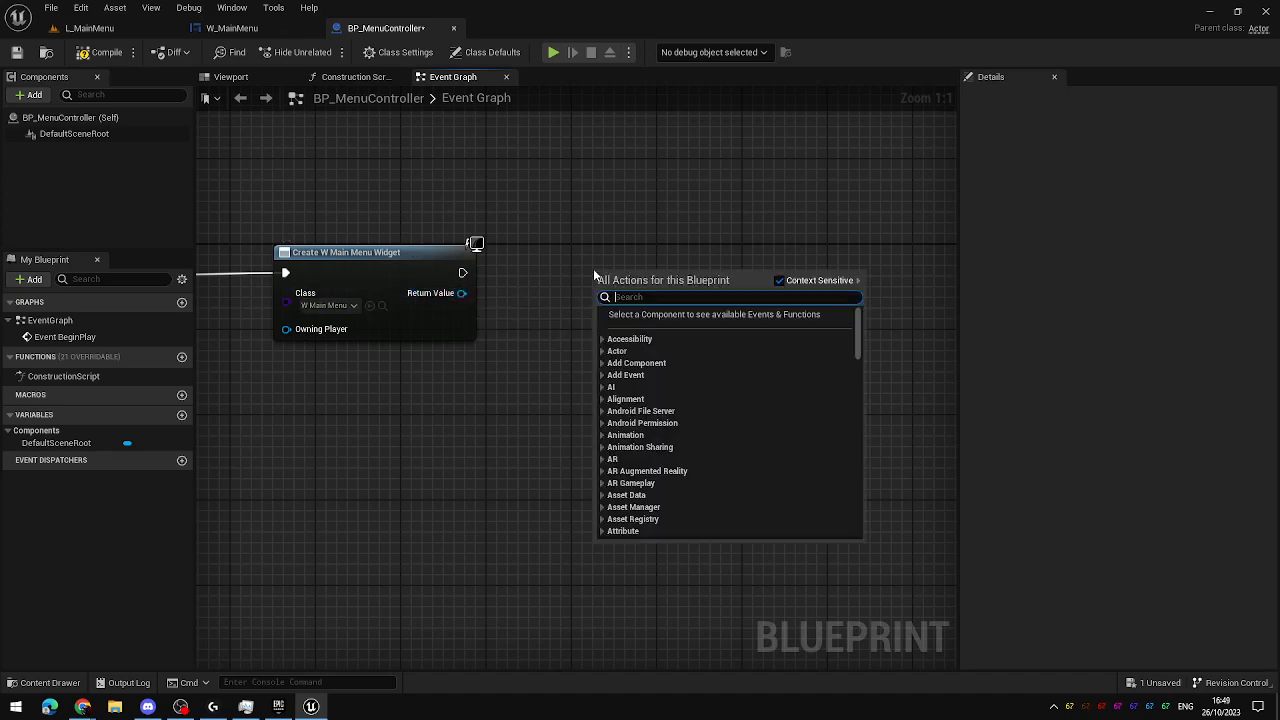
pyautogui.write('add to view')
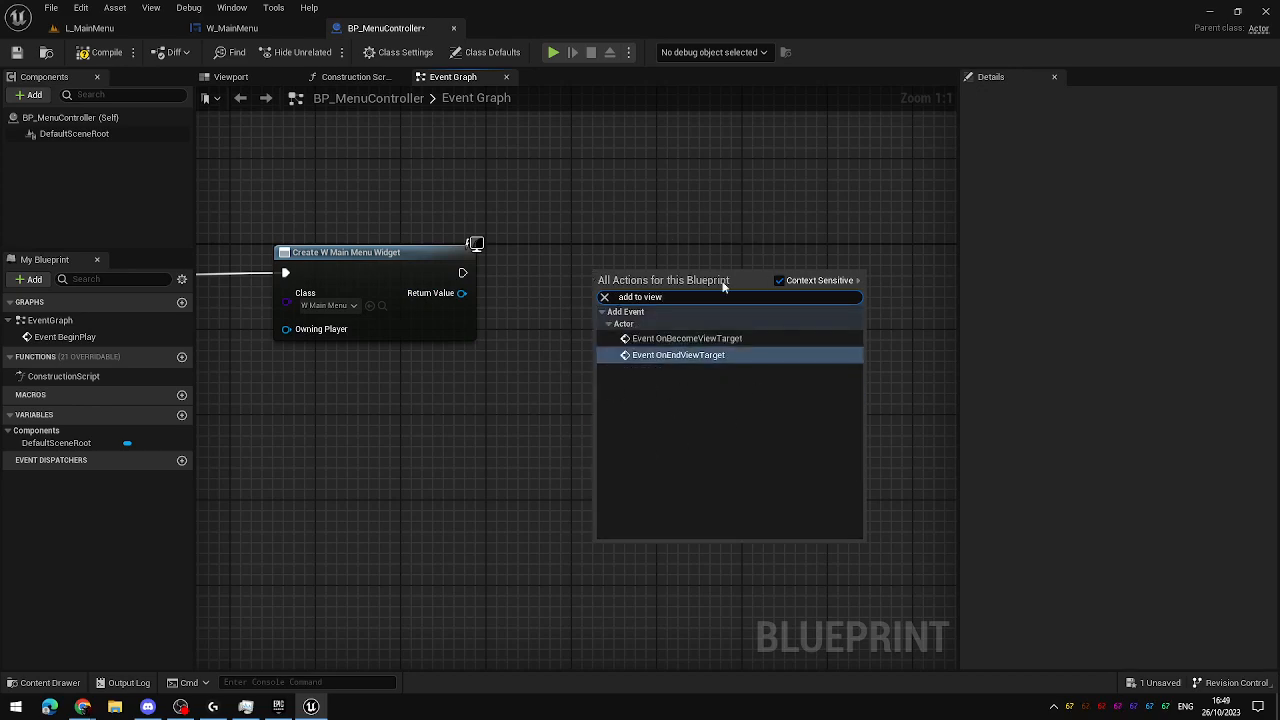
pyautogui.click(696, 220)
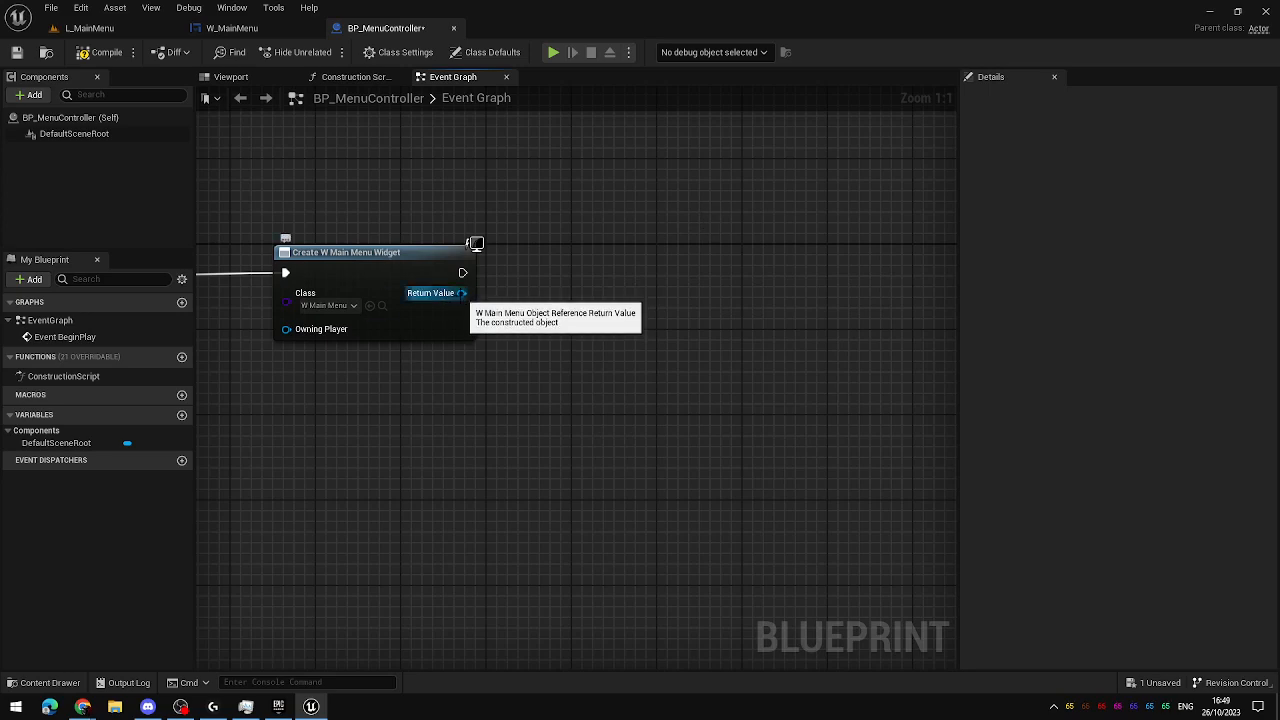
pyautogui.moveTo(462, 293); pyautogui.dragTo(557, 295)
pyautogui.write('add')
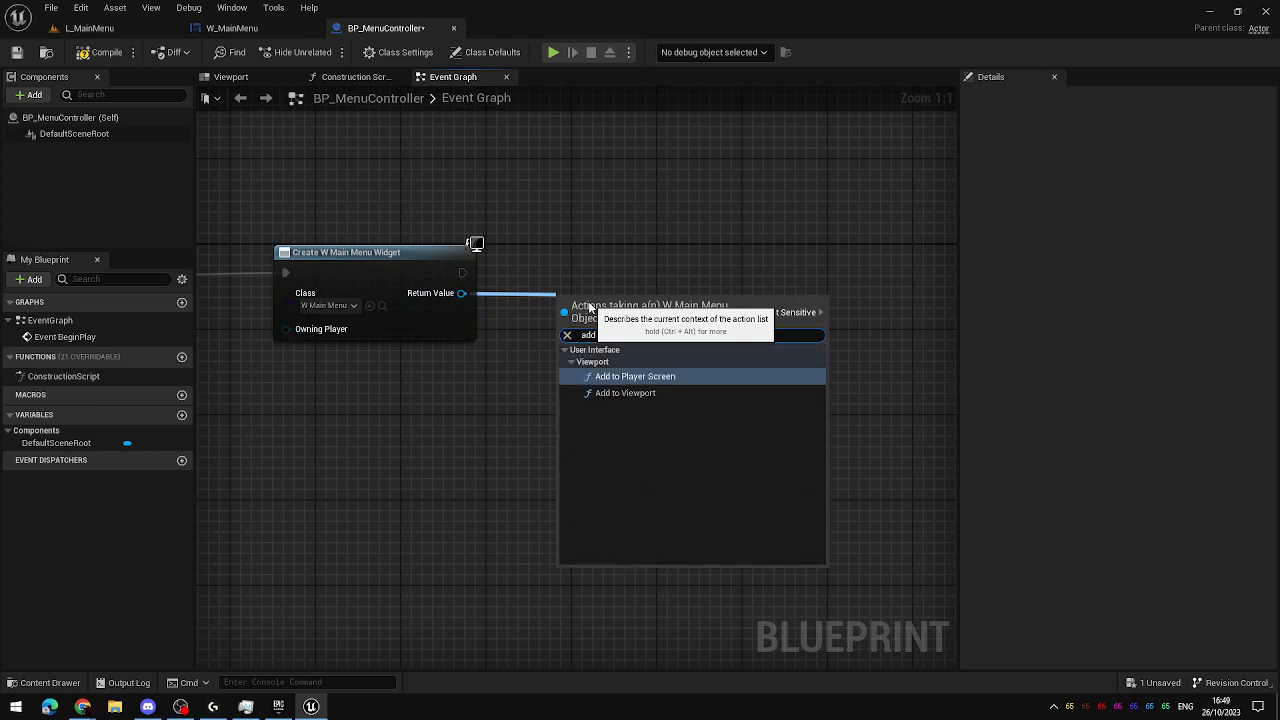
pyautogui.write(' to c')
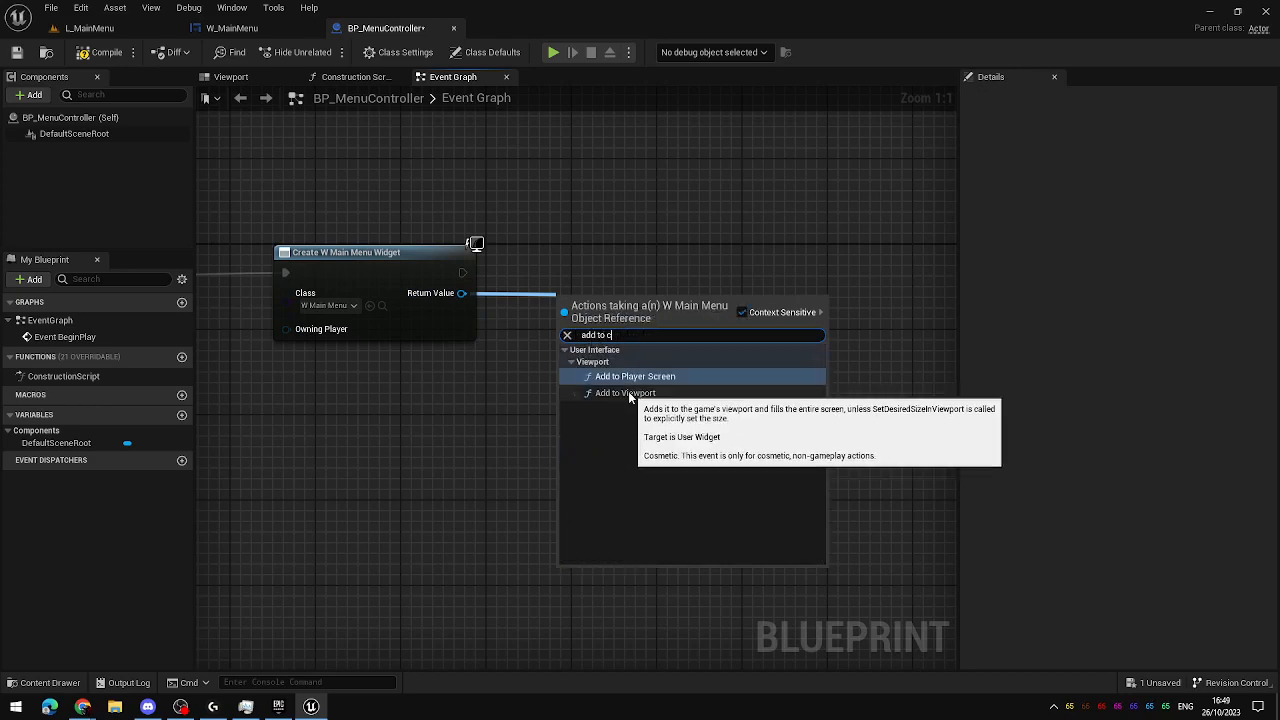
pyautogui.click(465, 428)
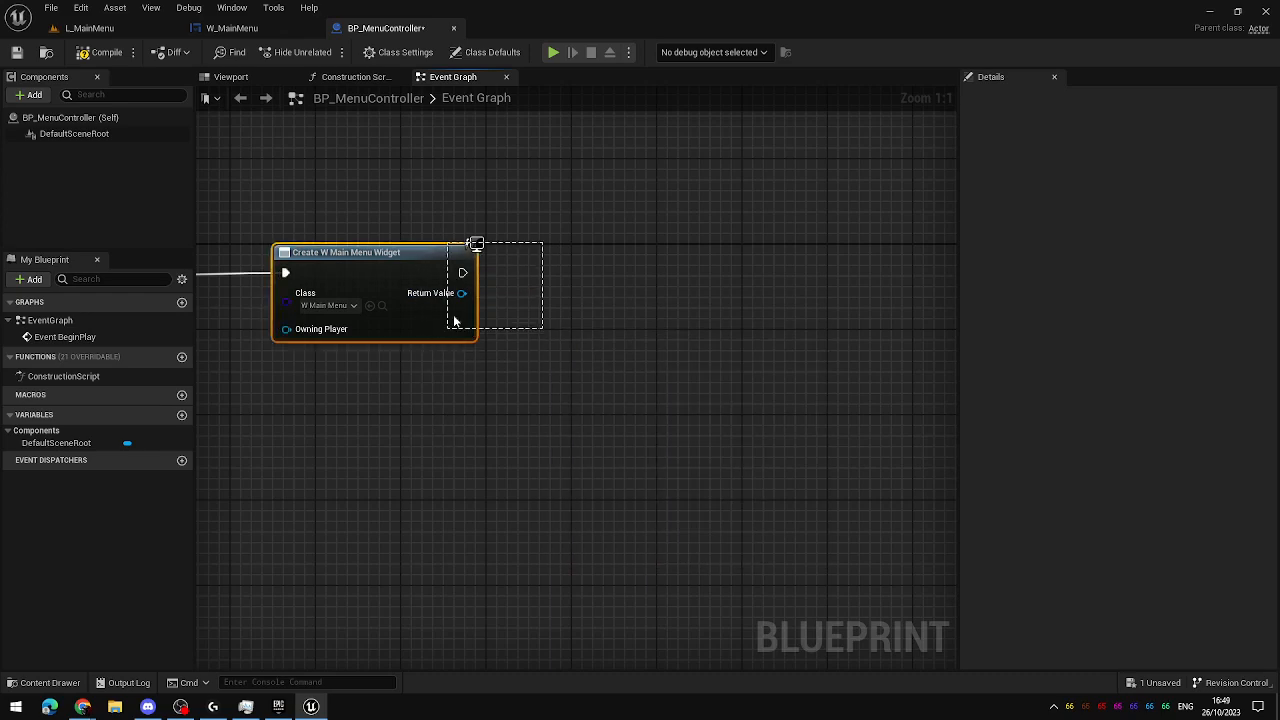
# Turn off Context Sensitive, add an Add to Viewport node and place it beside the Create W Main Menu Widget node.
pyautogui.rightClick(610, 314)
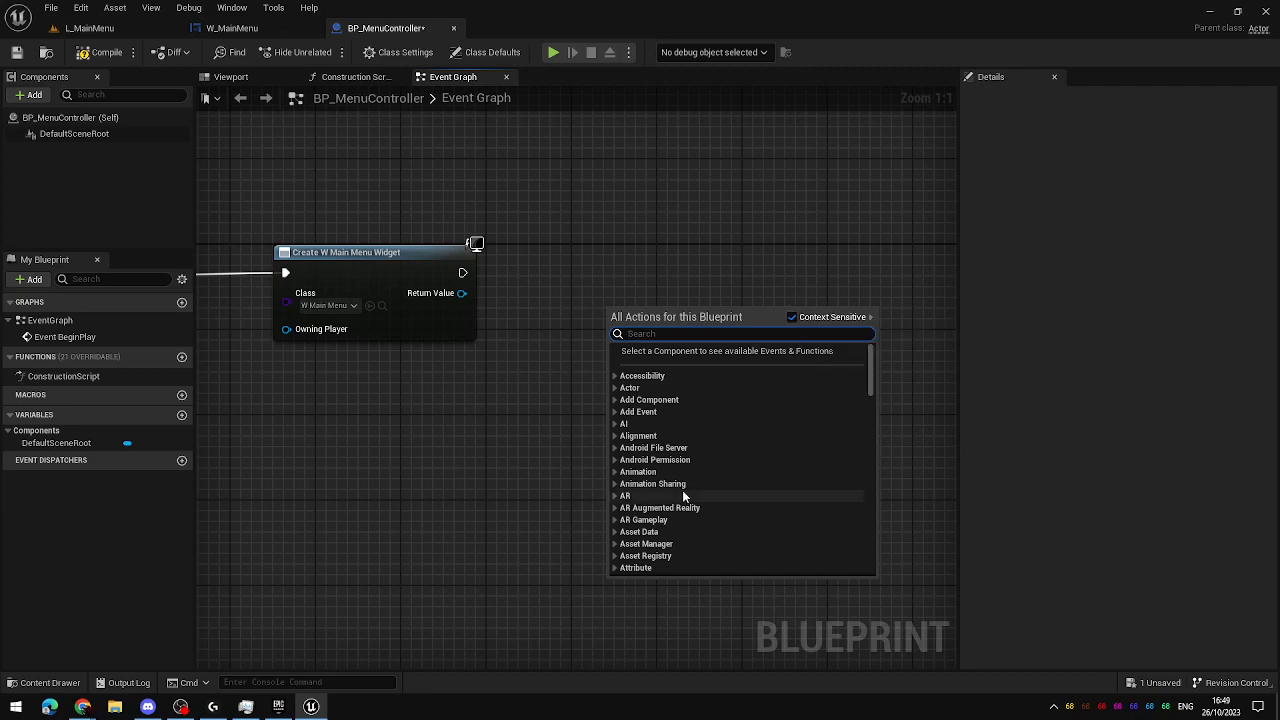
pyautogui.click(794, 317)
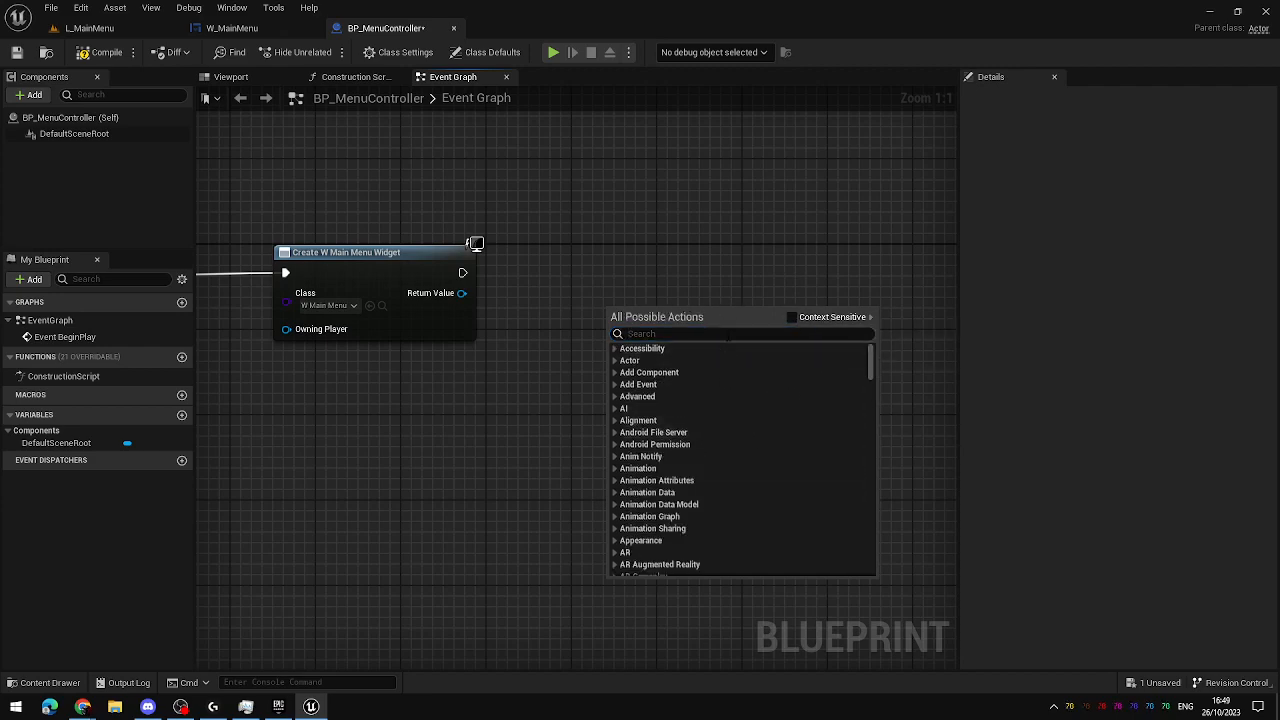
pyautogui.write('add to viewp')
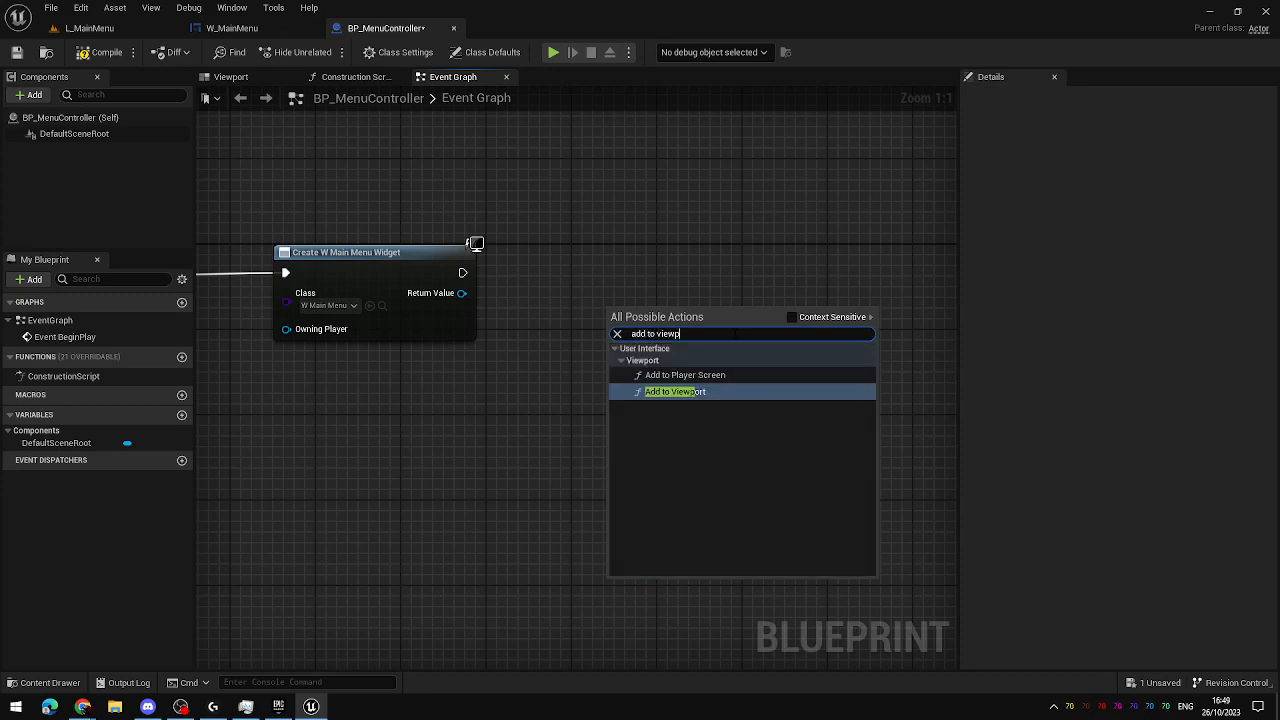
pyautogui.click(672, 392)
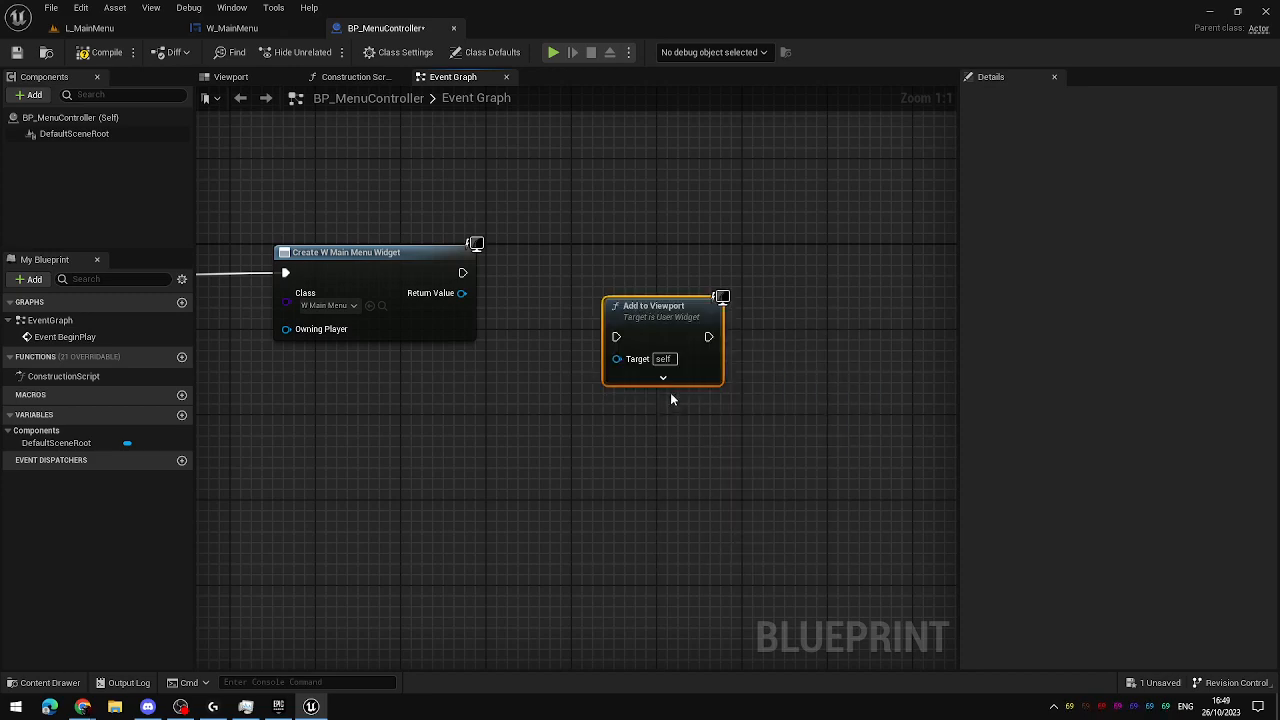
pyautogui.moveTo(671, 336); pyautogui.dragTo(639, 251)
pyautogui.moveTo(445, 302); pyautogui.dragTo(555, 412)
pyautogui.click(743, 426)
pyautogui.click(865, 338)
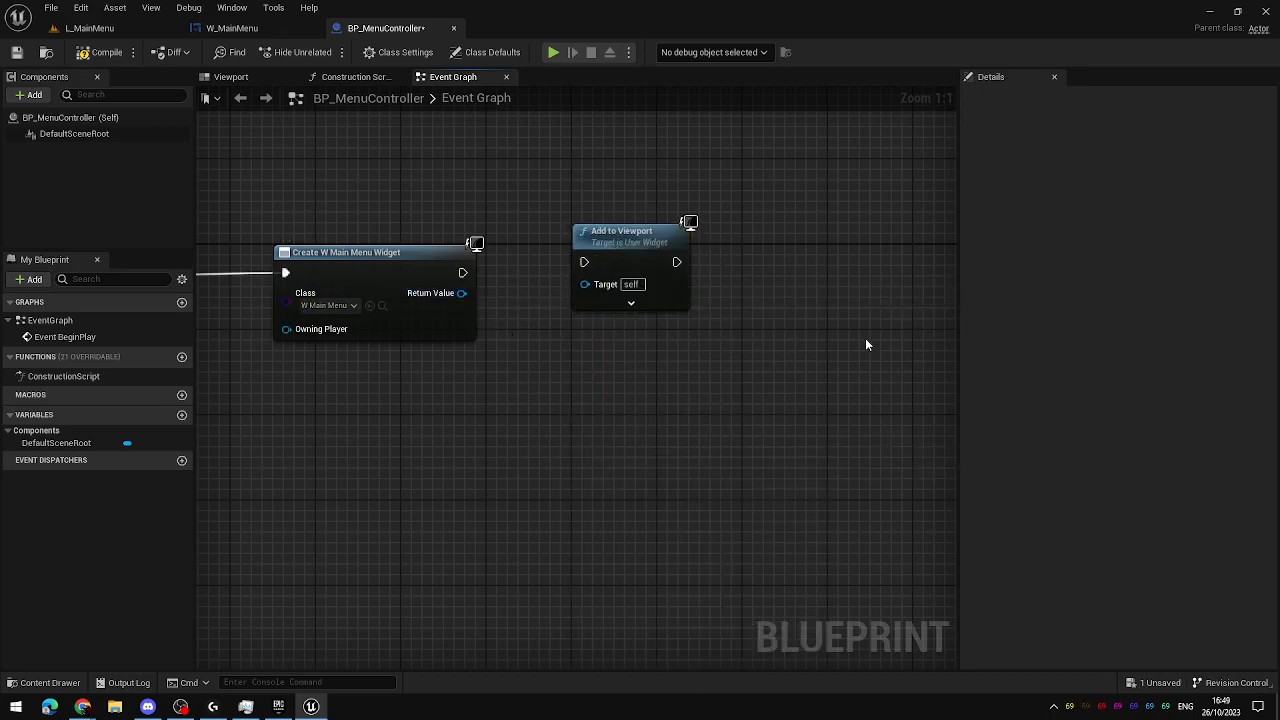
# Connect the execution output of Create W Main Menu Widget to the execution input of Add to Viewport.
pyautogui.moveTo(540, 402); pyautogui.dragTo(683, 507, button='right')
pyautogui.click(765, 347)
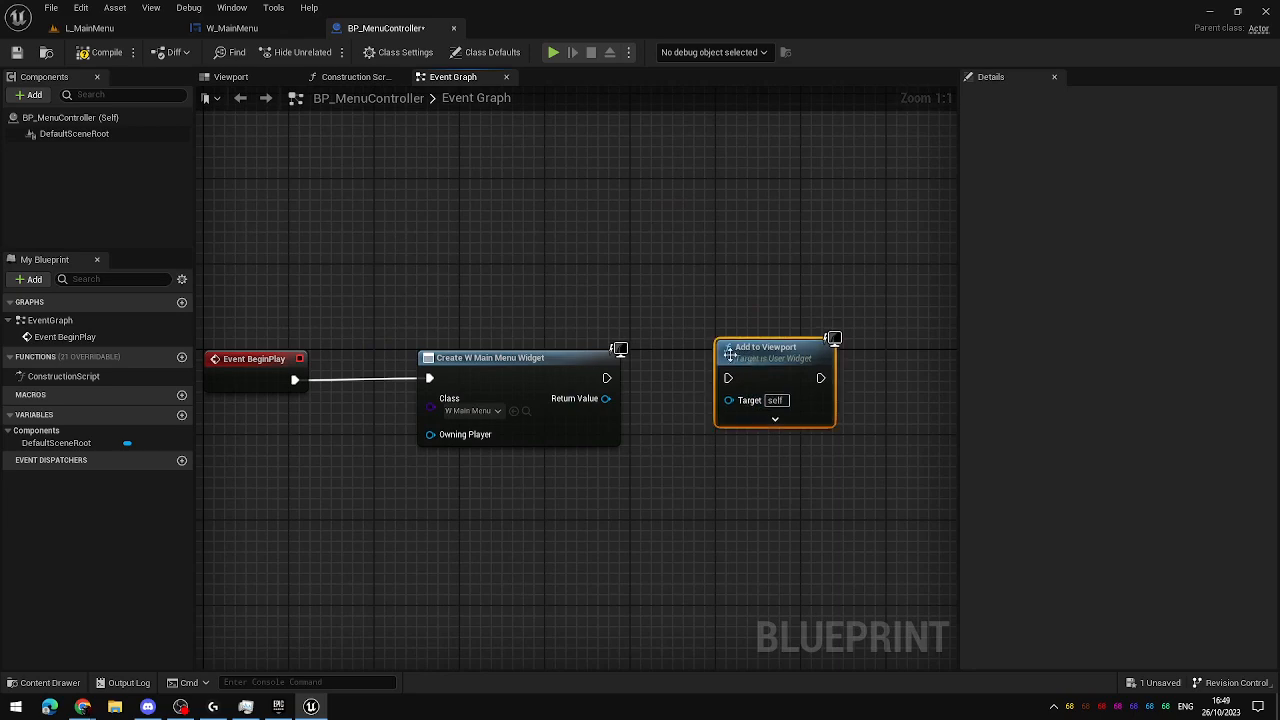
pyautogui.moveTo(606, 378); pyautogui.dragTo(733, 382)
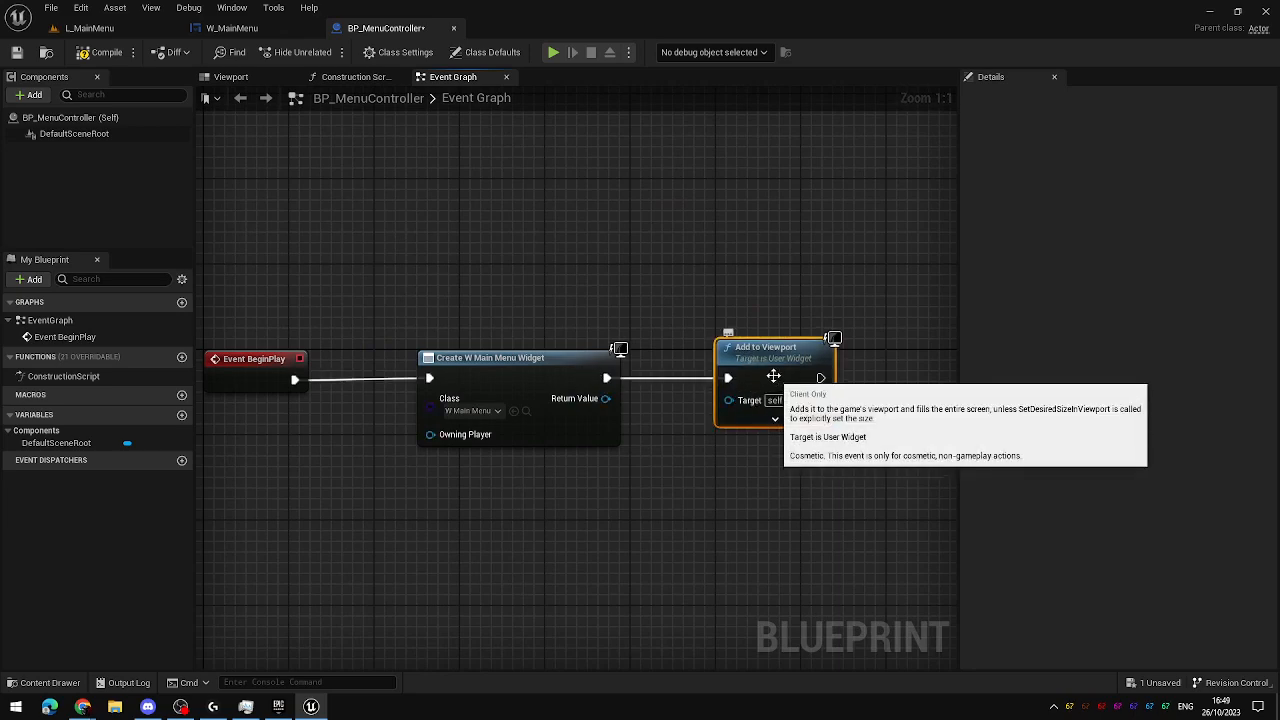
pyautogui.moveTo(263, 246); pyautogui.dragTo(846, 449)
pyautogui.click(771, 502)
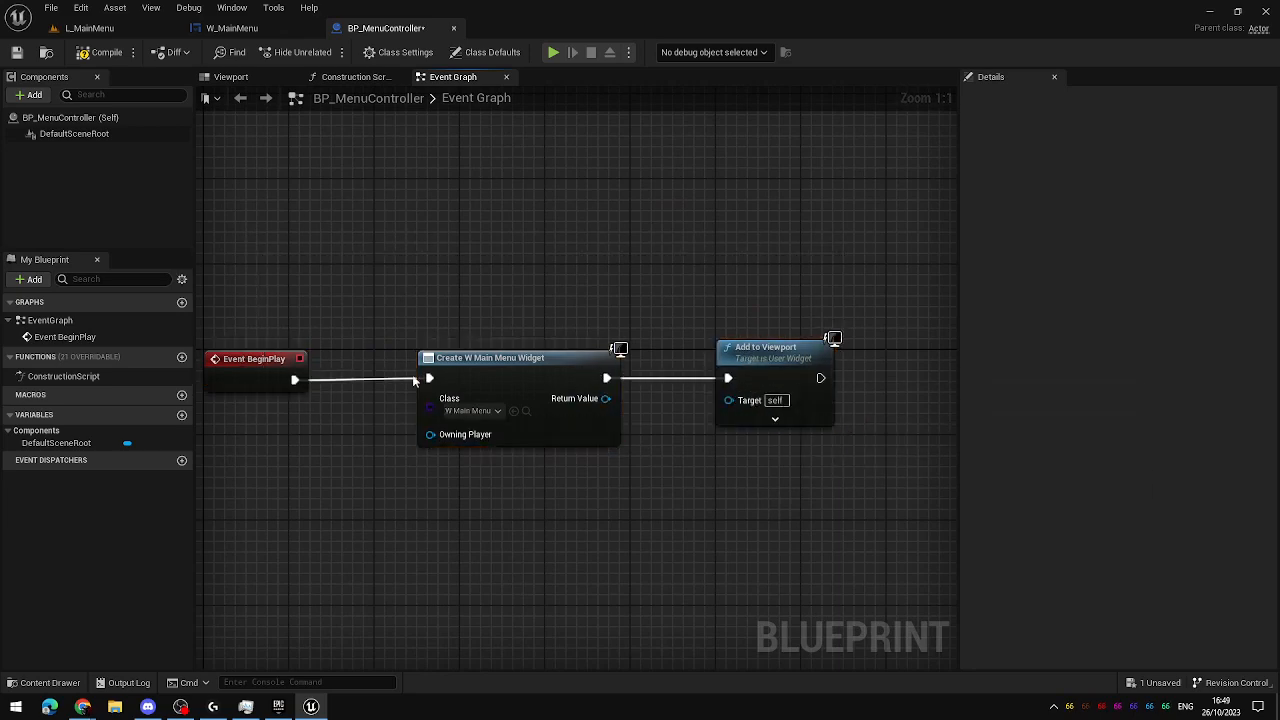
# Connect the Return Value of Create W Main Menu Widget to the Target of Add to Viewport.
pyautogui.moveTo(458, 237); pyautogui.dragTo(504, 537)
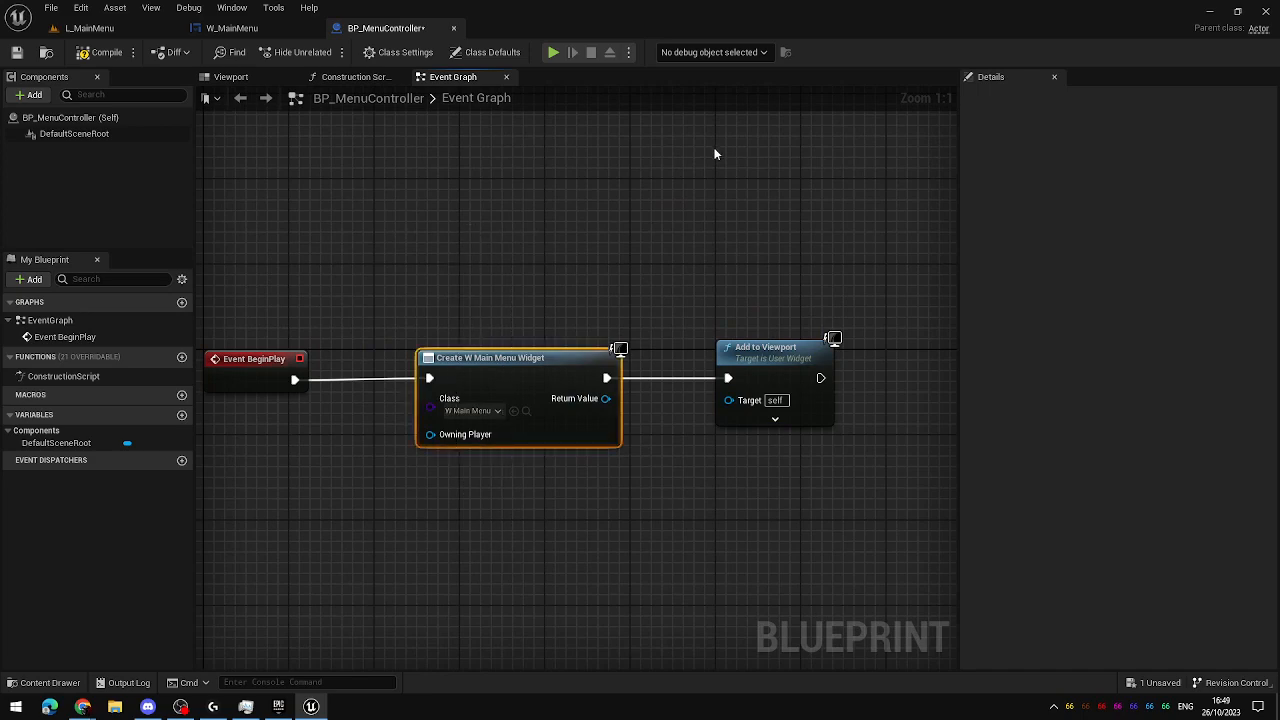
pyautogui.click(723, 257)
pyautogui.moveTo(605, 398); pyautogui.dragTo(740, 400)
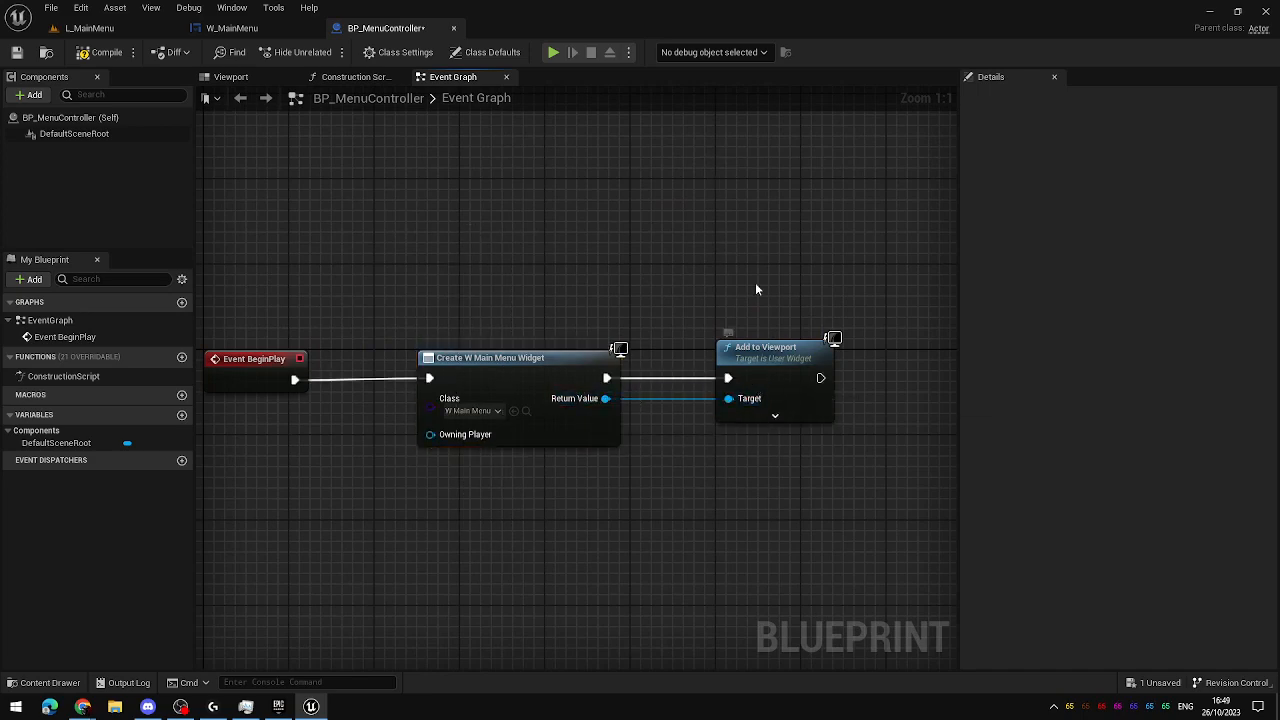
pyautogui.moveTo(677, 359); pyautogui.dragTo(621, 280, button='right')
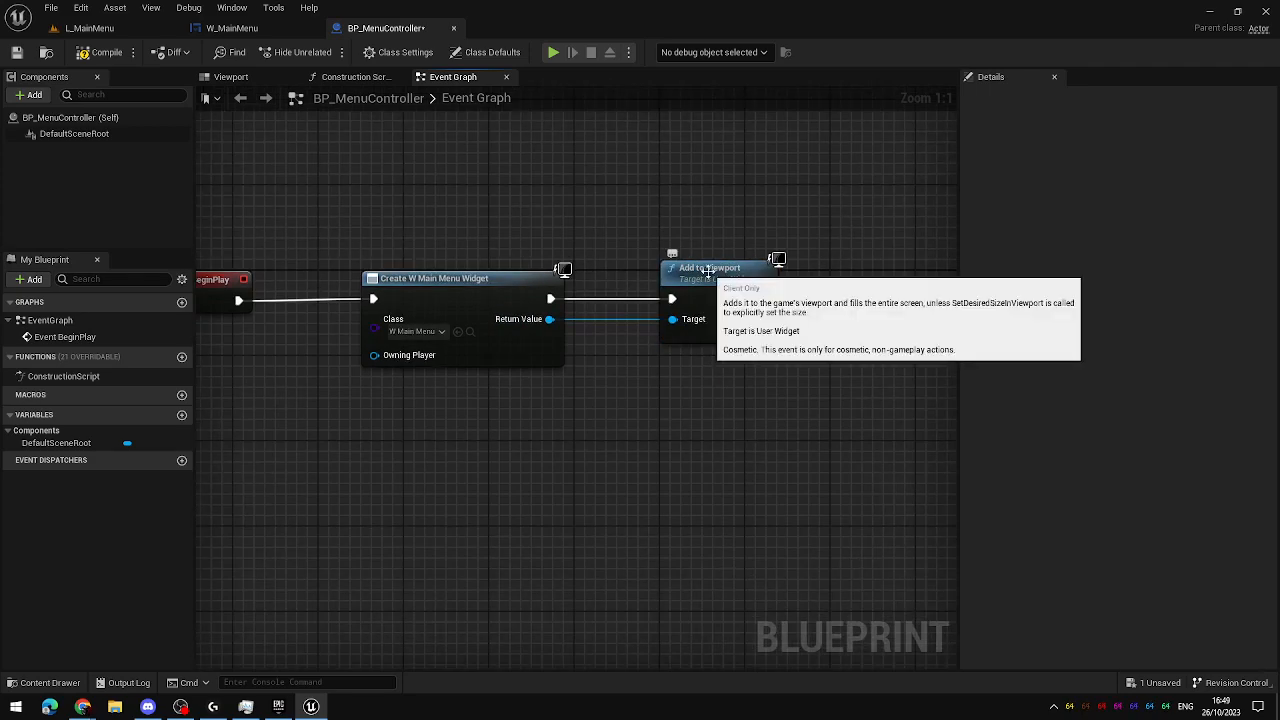
pyautogui.scroll(-1, 650, 380)
pyautogui.moveTo(266, 134); pyautogui.dragTo(323, 400)
pyautogui.moveTo(430, 190); pyautogui.dragTo(675, 477)
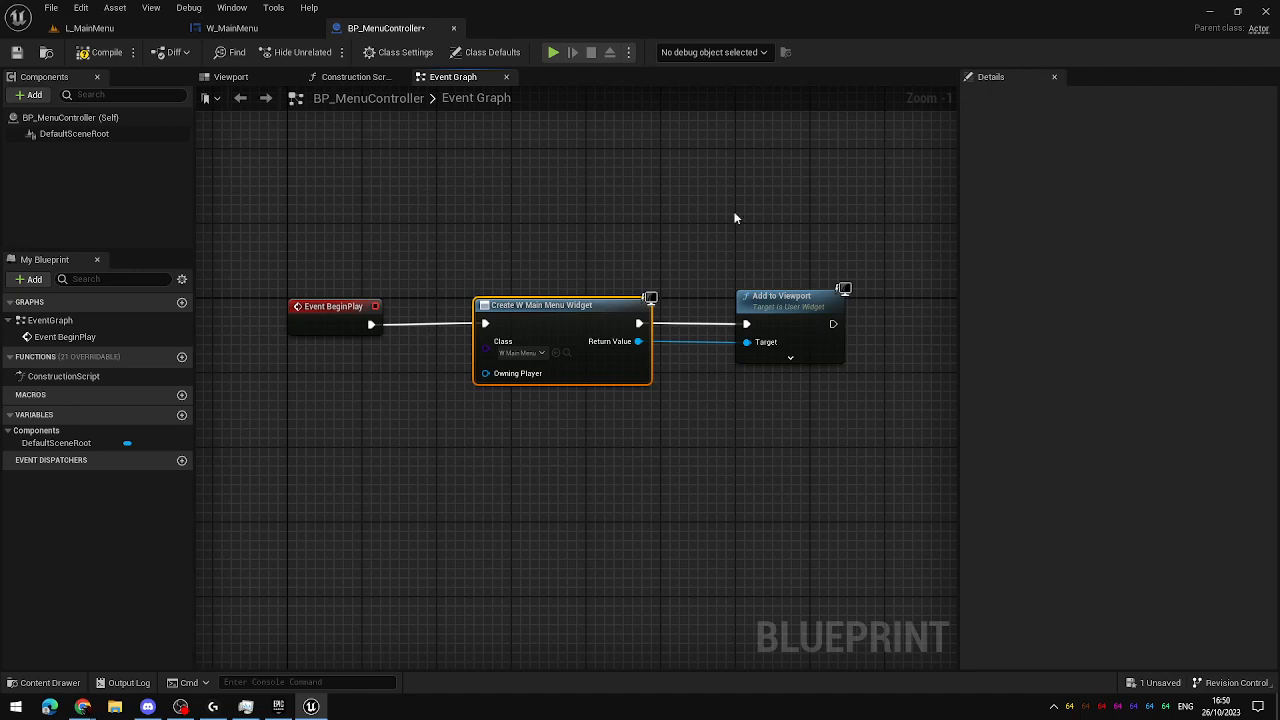
pyautogui.moveTo(726, 204); pyautogui.dragTo(705, 254)
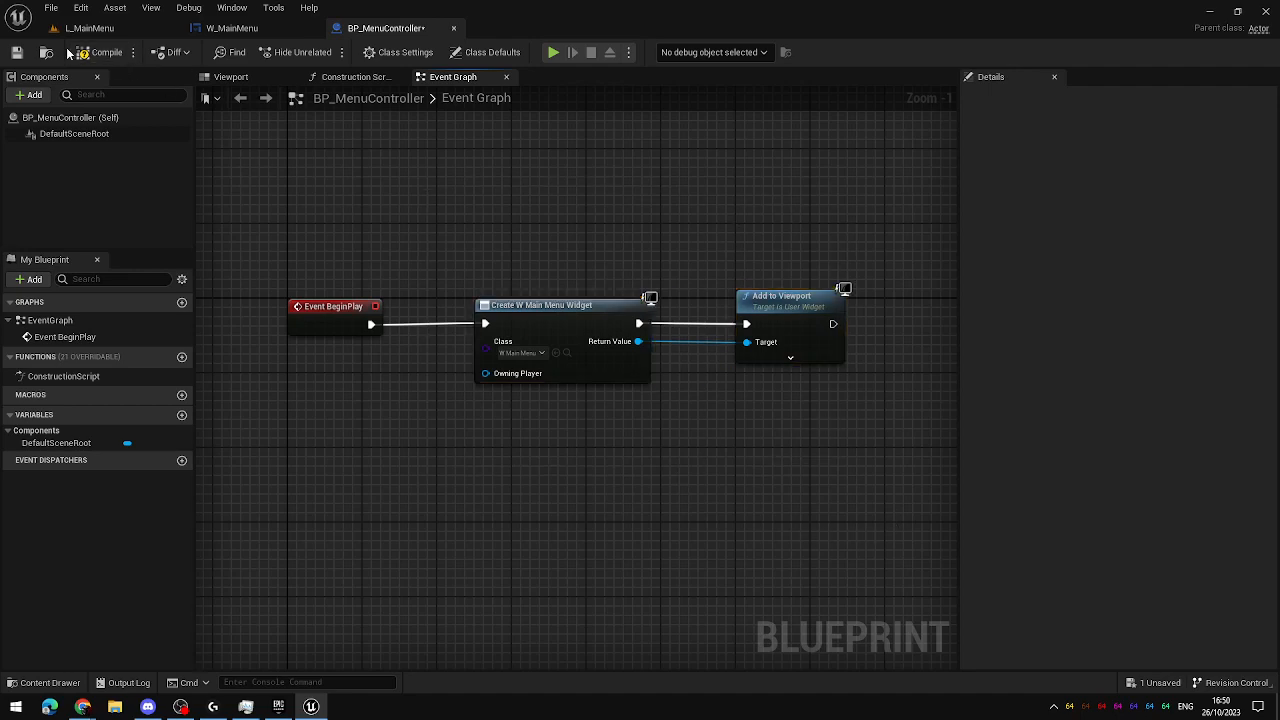
# Place a BP_MenuController actor in the L_MainMenu level and play the level to test the menu.
pyautogui.click(89, 28)
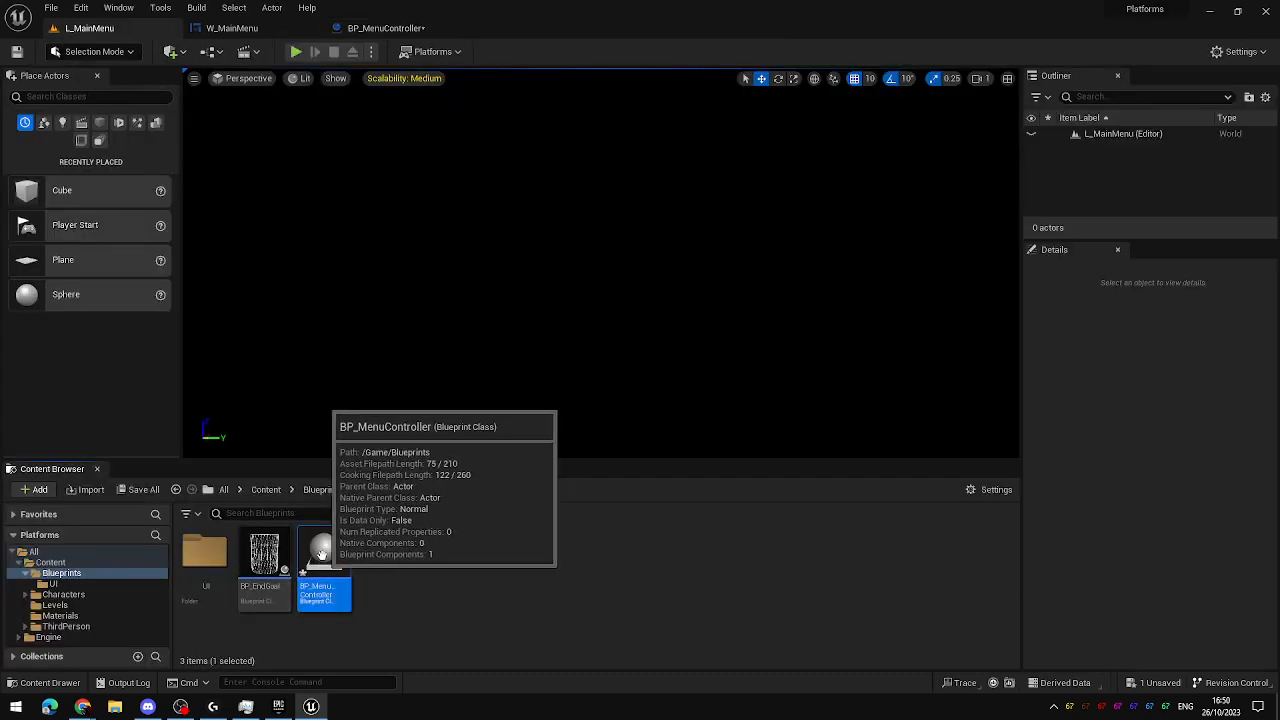
pyautogui.moveTo(321, 553); pyautogui.dragTo(578, 344)
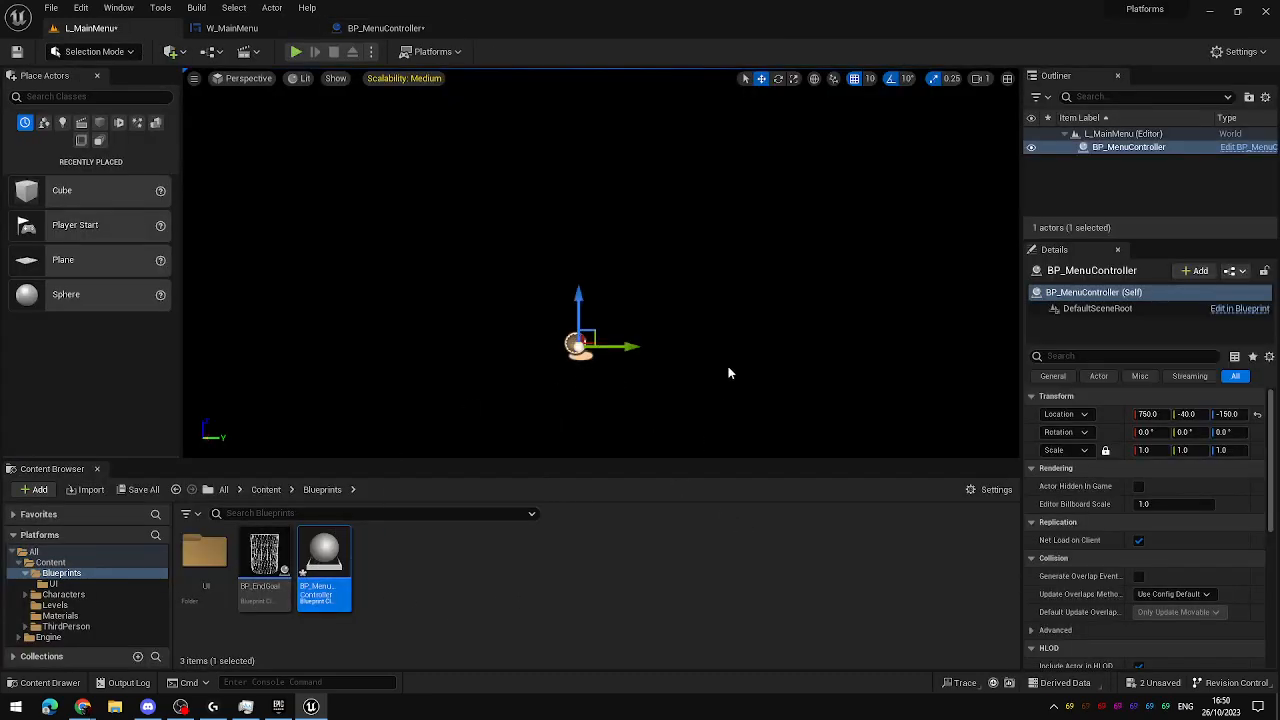
pyautogui.click(296, 53)
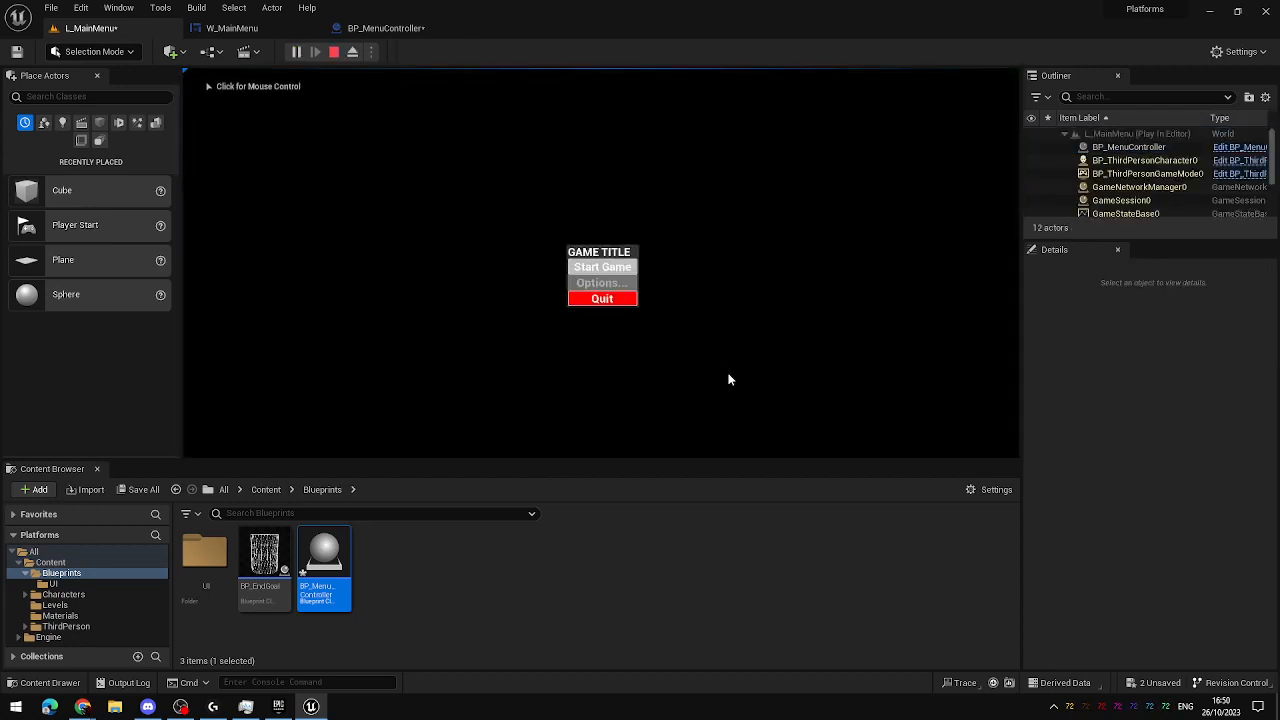
pyautogui.click(333, 52)
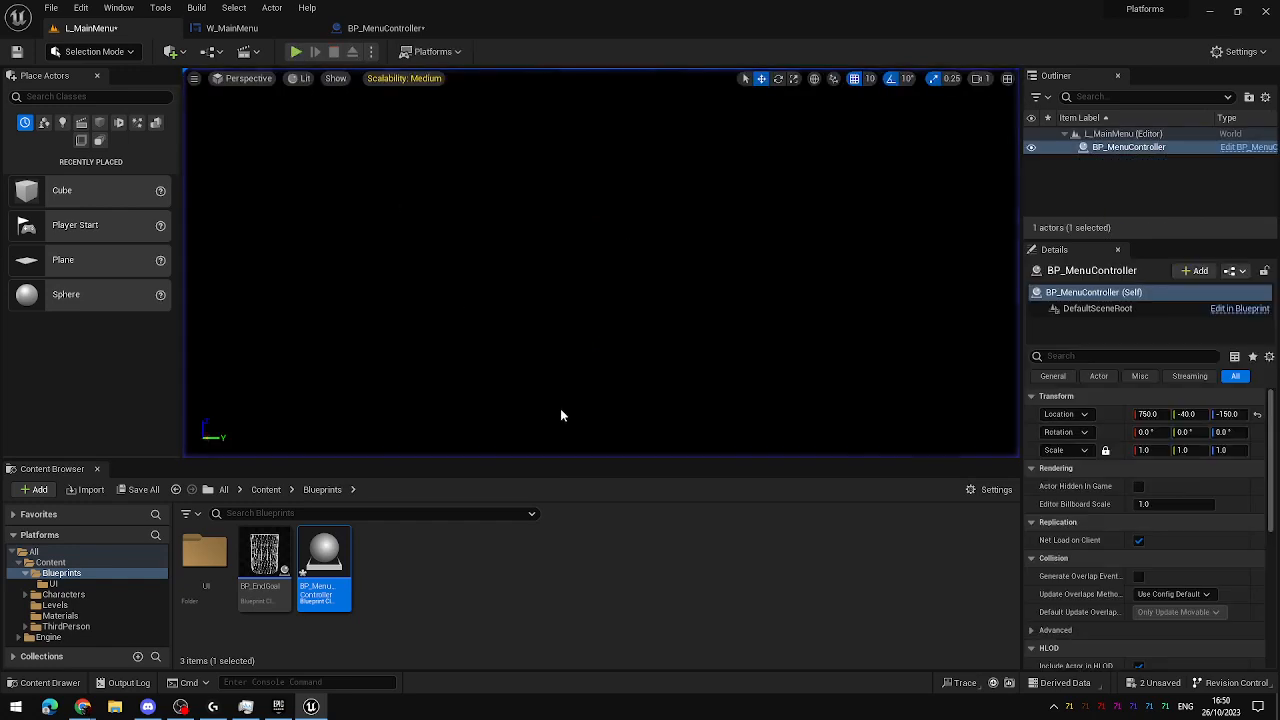
pyautogui.click(296, 52)
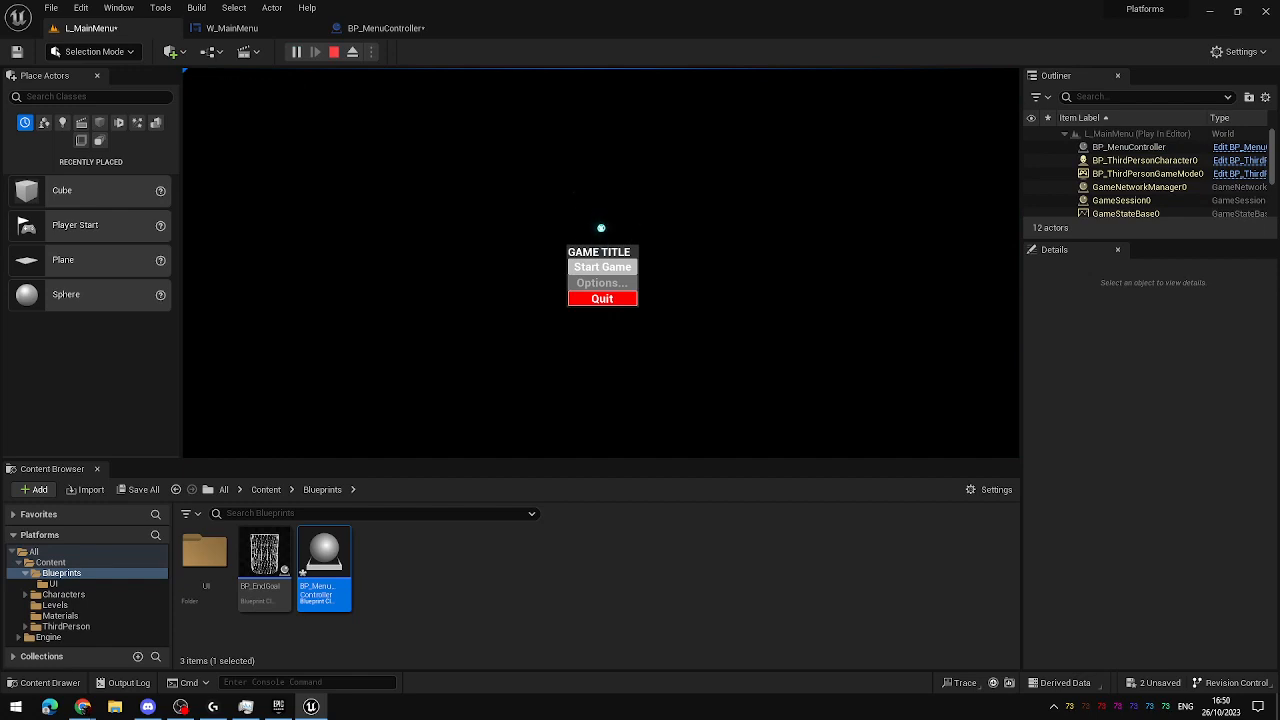
pyautogui.press('Escape')
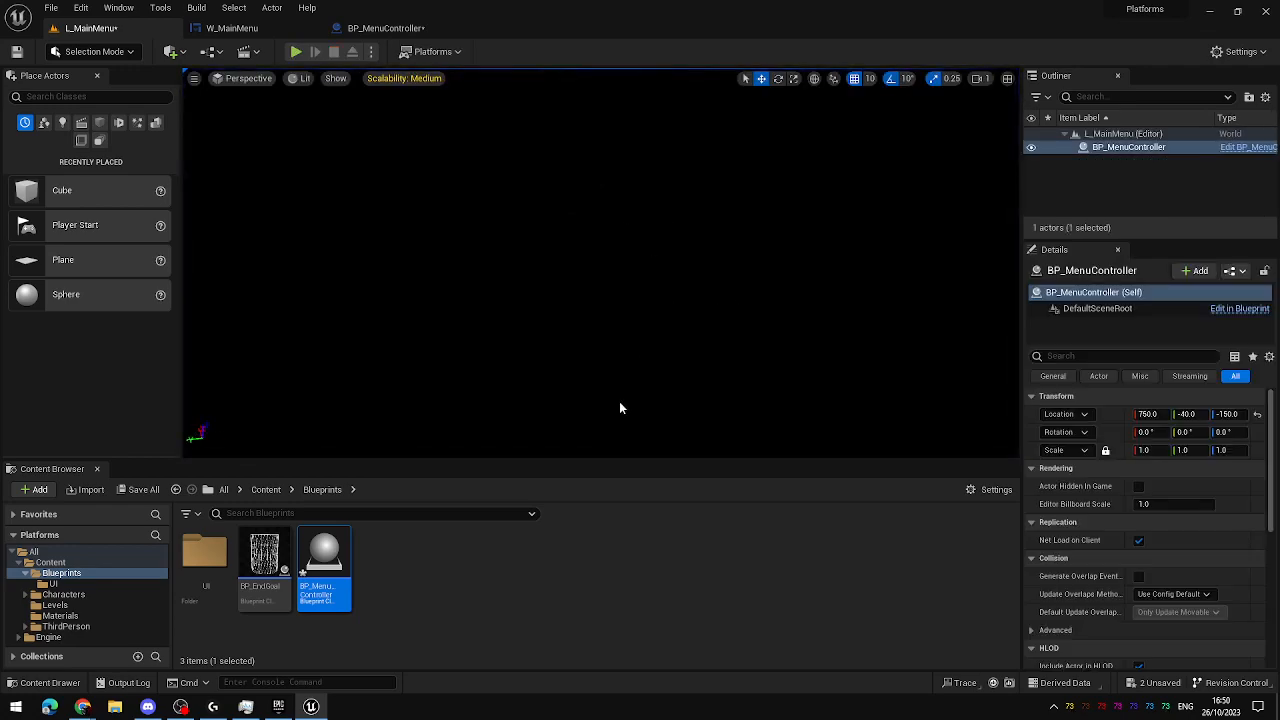
# In the BP_MenuController event graph, move the Add to Viewport node closer to Create W Main Menu Widget.
pyautogui.click(383, 28)
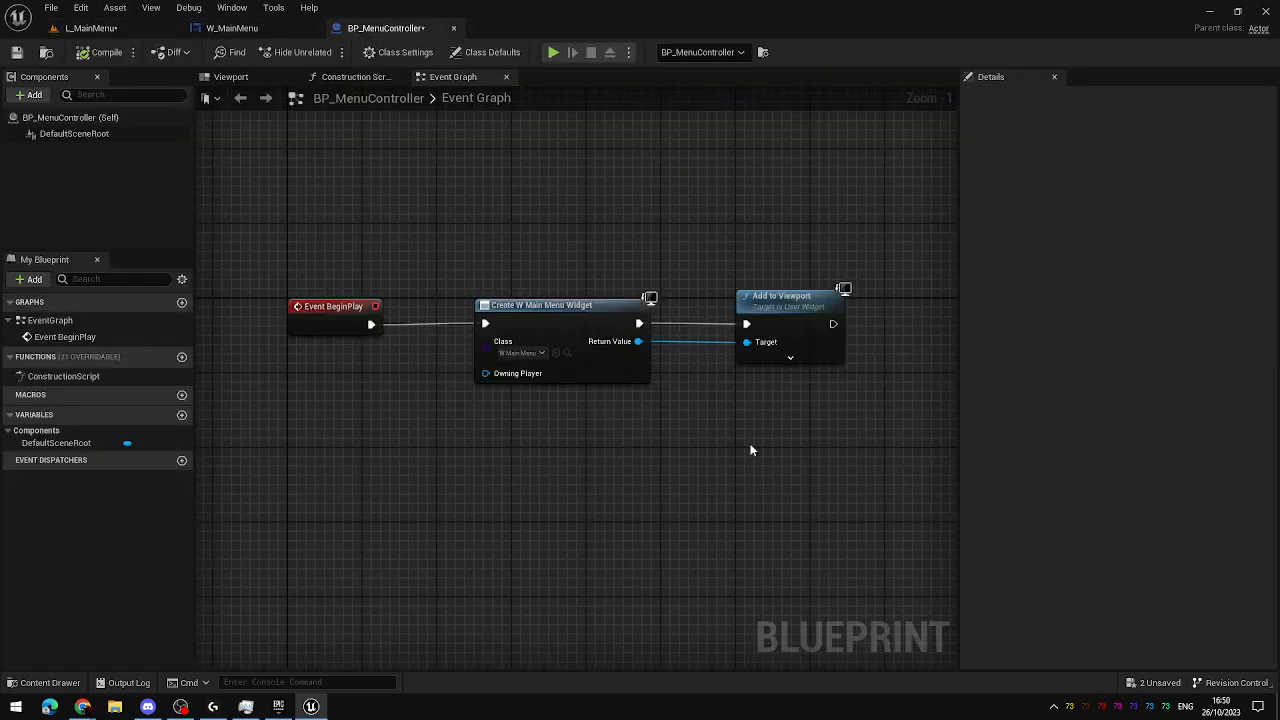
pyautogui.moveTo(751, 449); pyautogui.dragTo(598, 425, button='right')
pyautogui.moveTo(760, 334); pyautogui.dragTo(700, 392, button='right')
pyautogui.moveTo(636, 281); pyautogui.dragTo(566, 282)
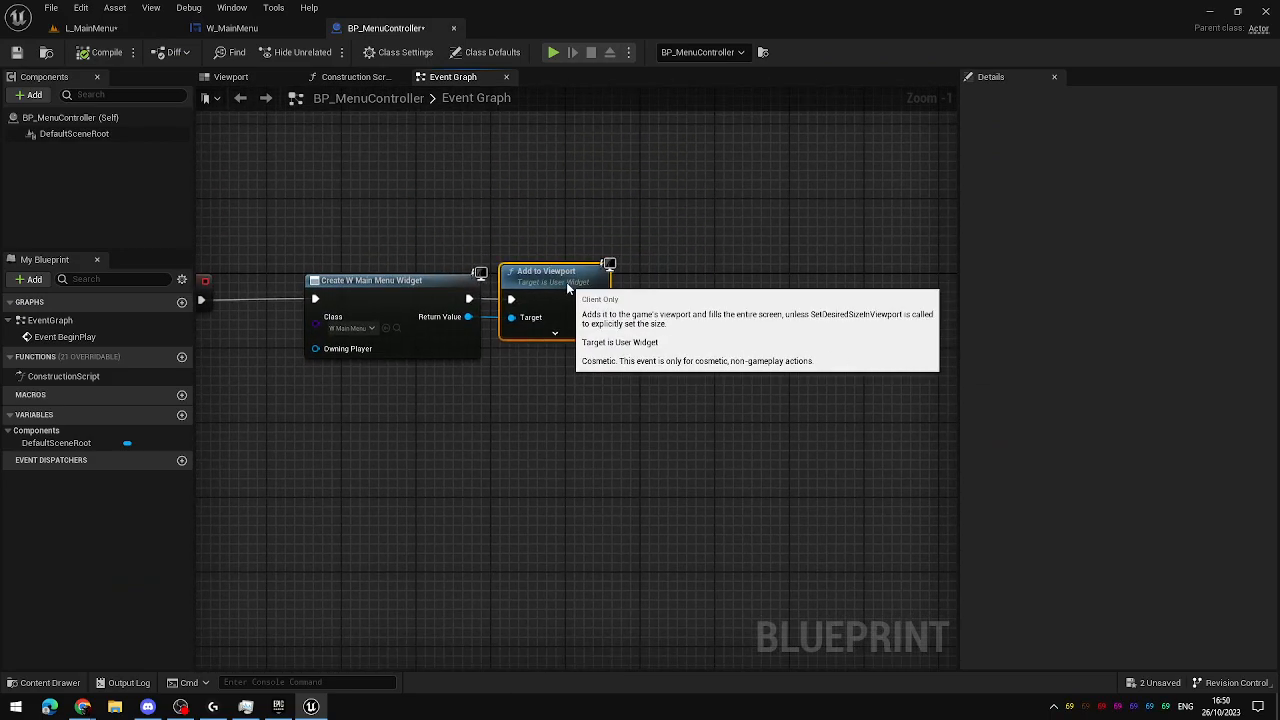
pyautogui.moveTo(683, 397); pyautogui.dragTo(662, 397, button='right')
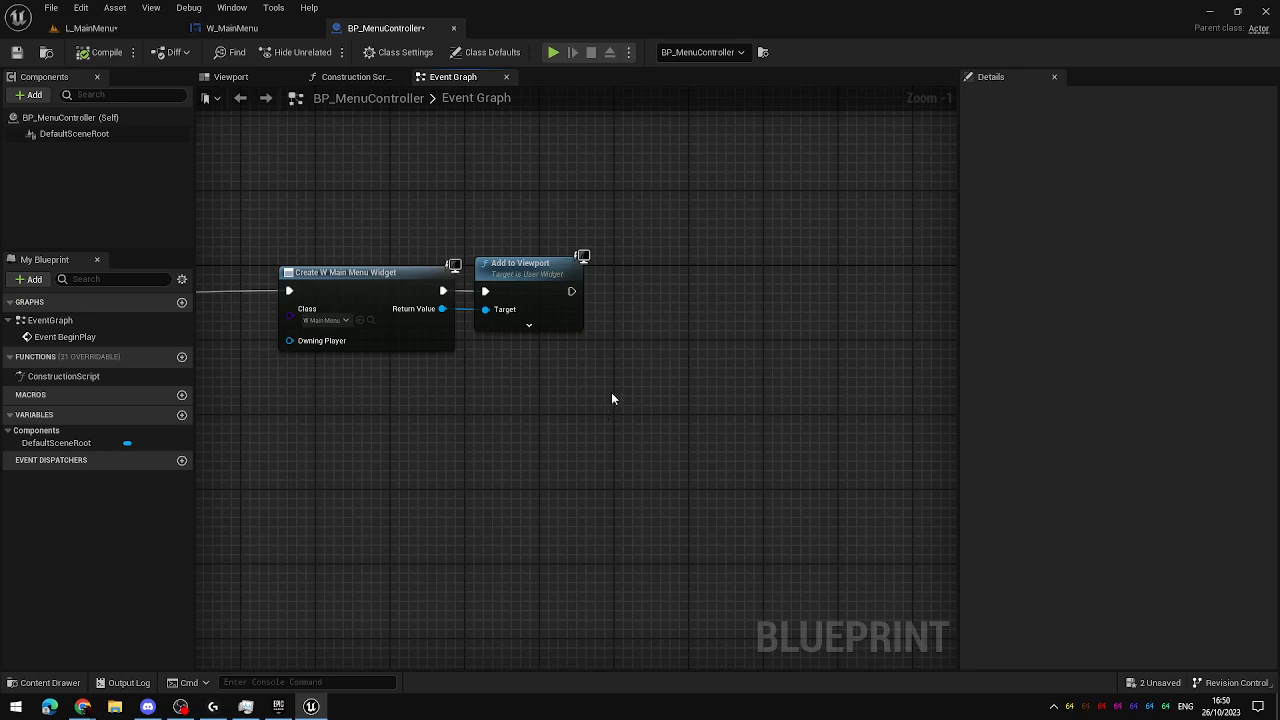
# Turn off Context Sensitive and add a Set Show Mouse Cursor node beyond Add to Viewport.
pyautogui.moveTo(612, 399); pyautogui.dragTo(623, 338, button='right')
pyautogui.rightClick(623, 338)
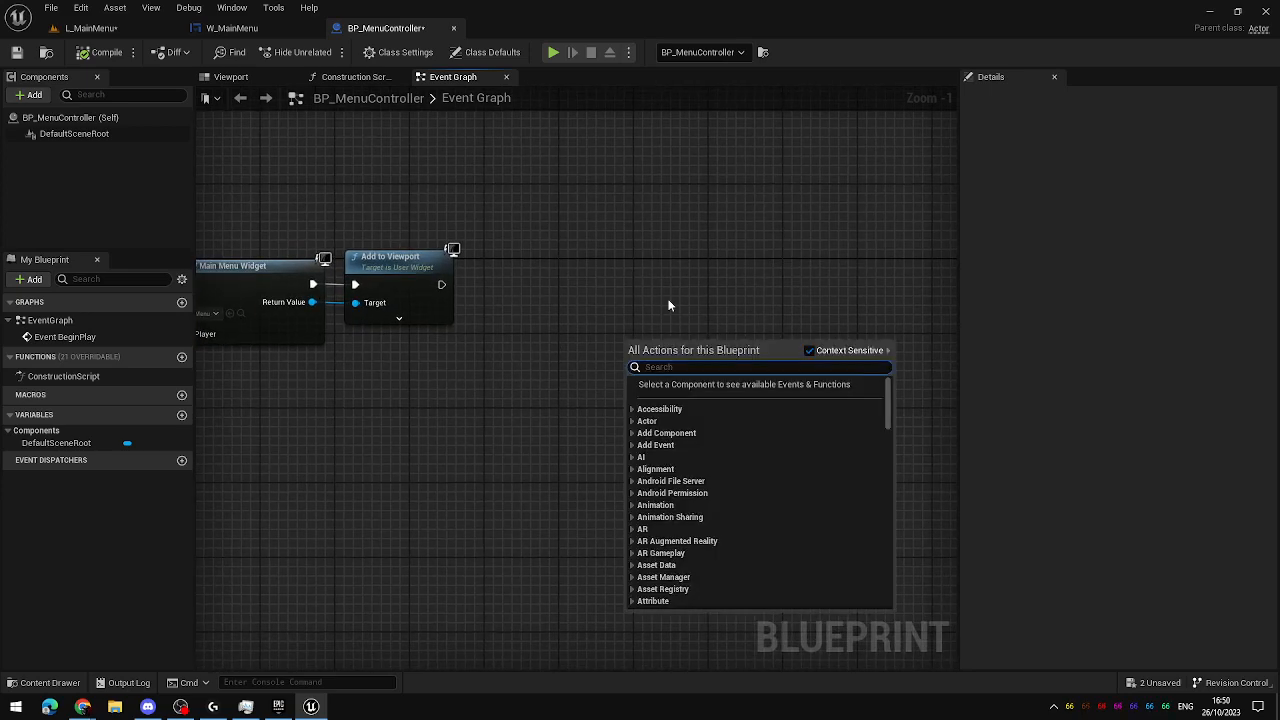
pyautogui.write('set show mouse')
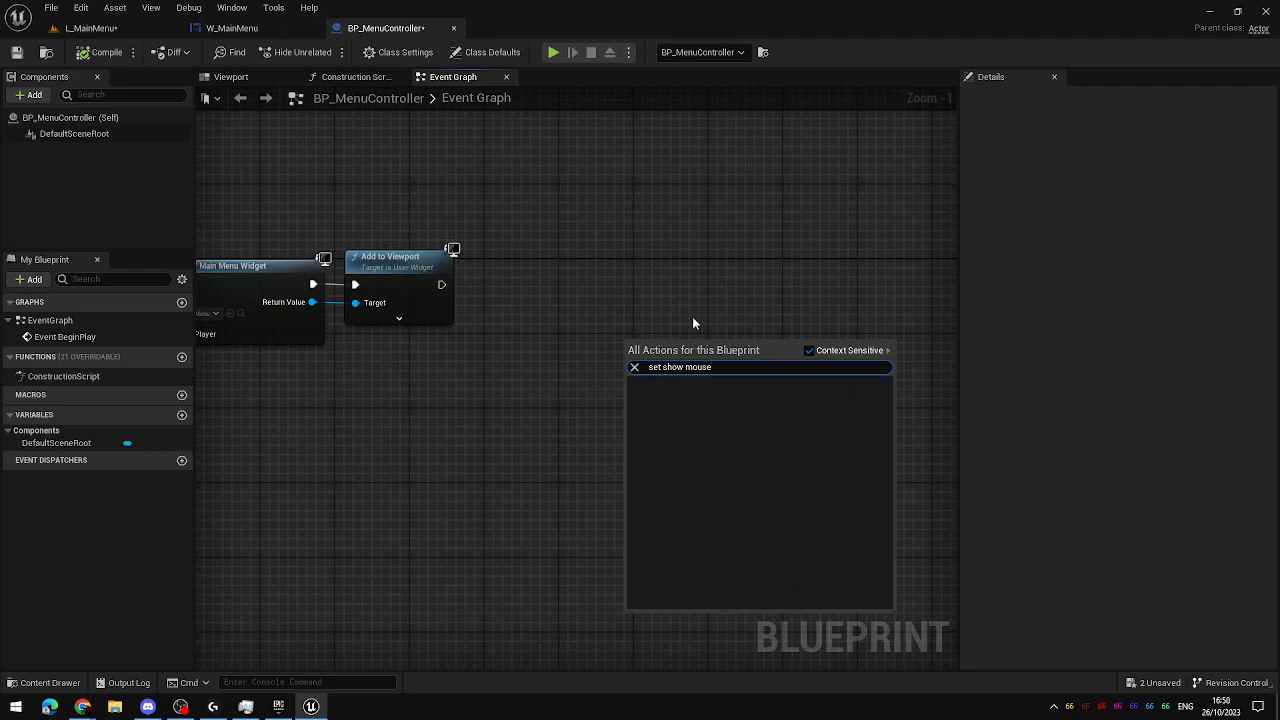
pyautogui.click(811, 352)
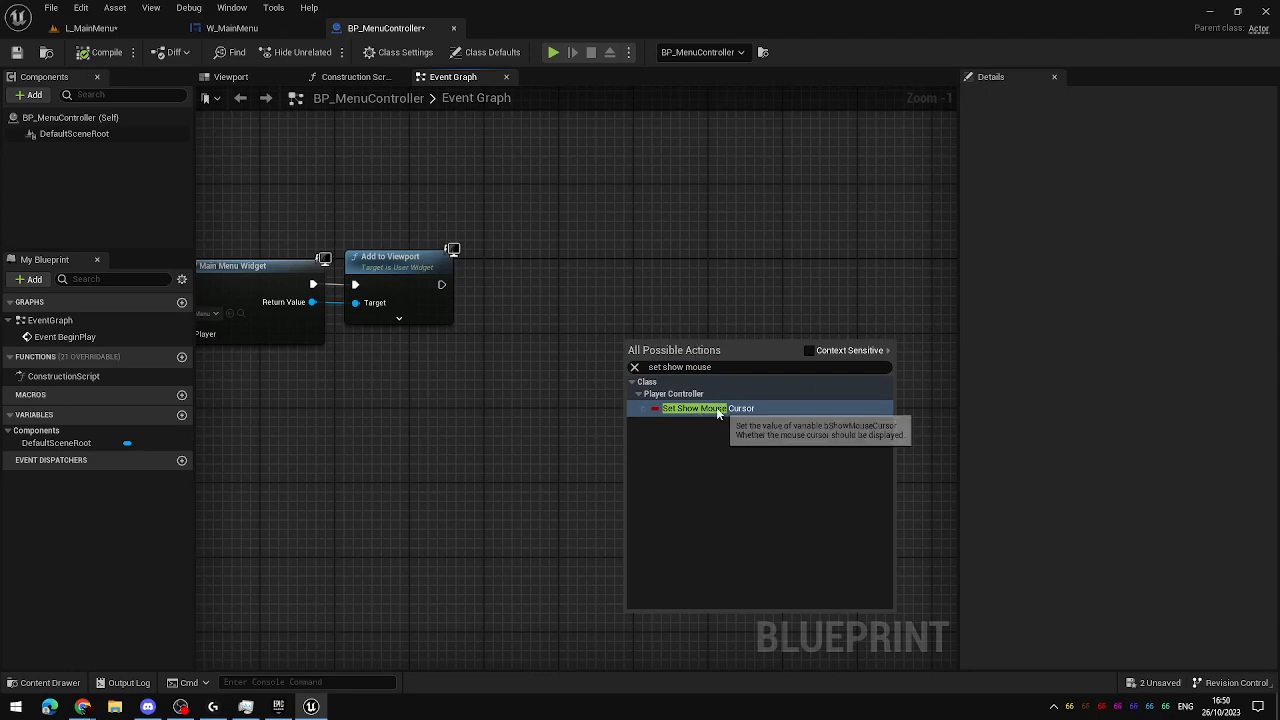
pyautogui.click(748, 409)
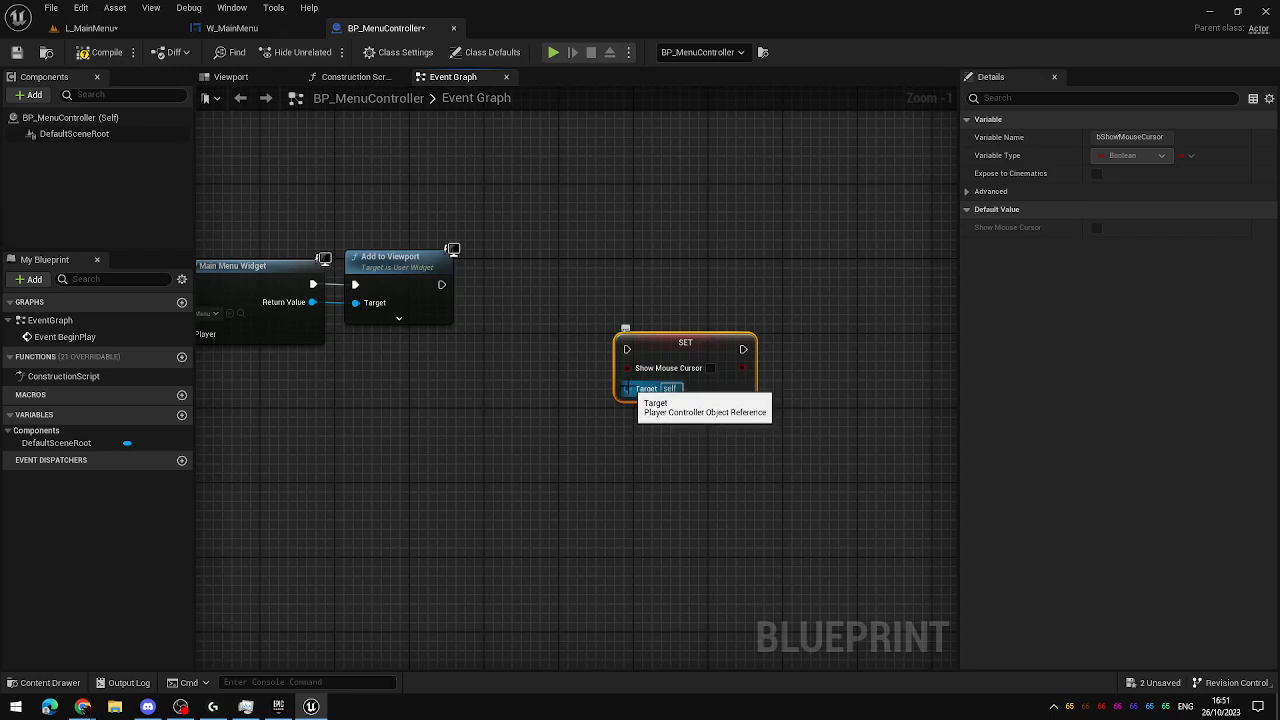
# Turn Context Sensitive back on, add a Get Player Controller node and connect its Return Value to the SET node's Target.
pyautogui.moveTo(465, 484); pyautogui.dragTo(572, 413, button='right')
pyautogui.rightClick(542, 353)
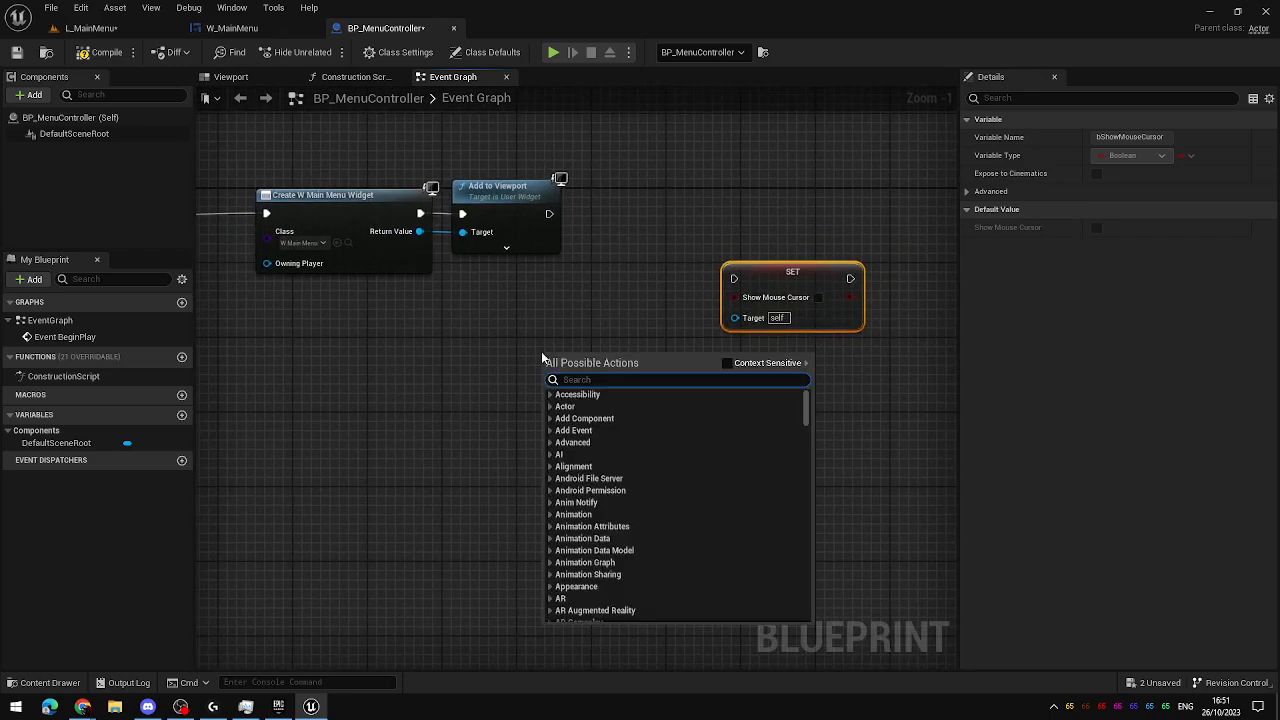
pyautogui.click(742, 366)
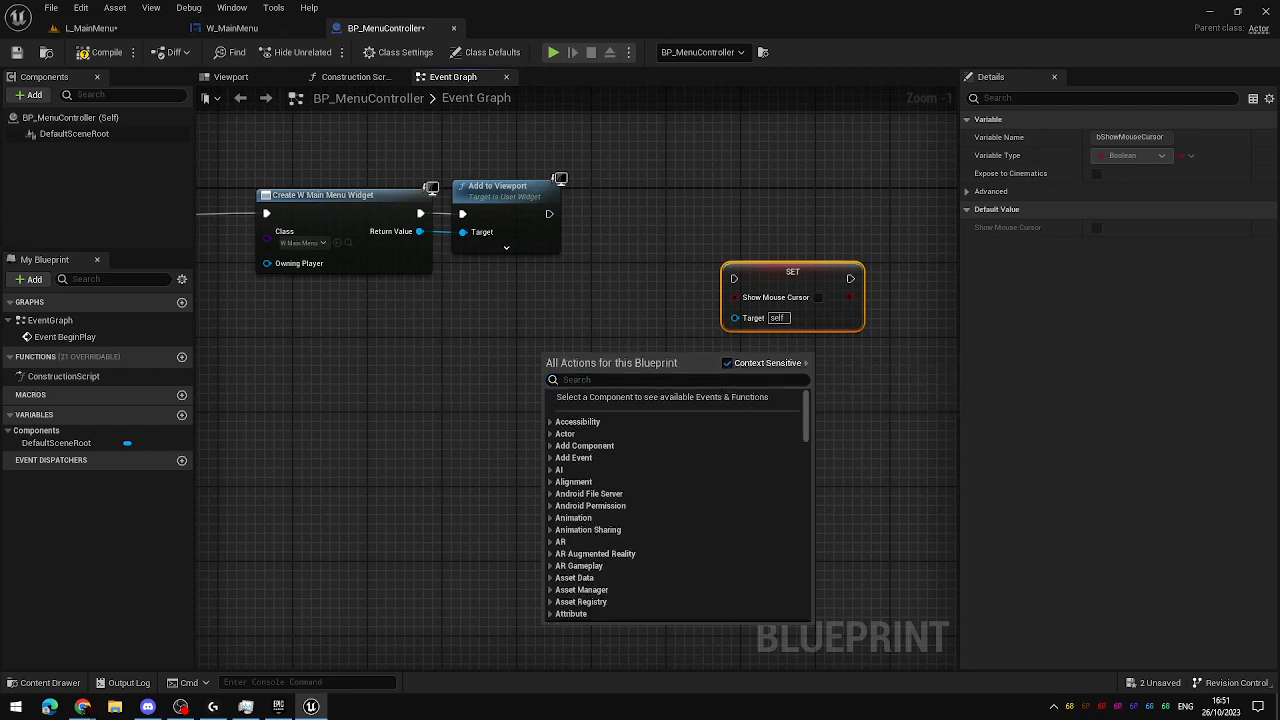
pyautogui.write('get player controller')
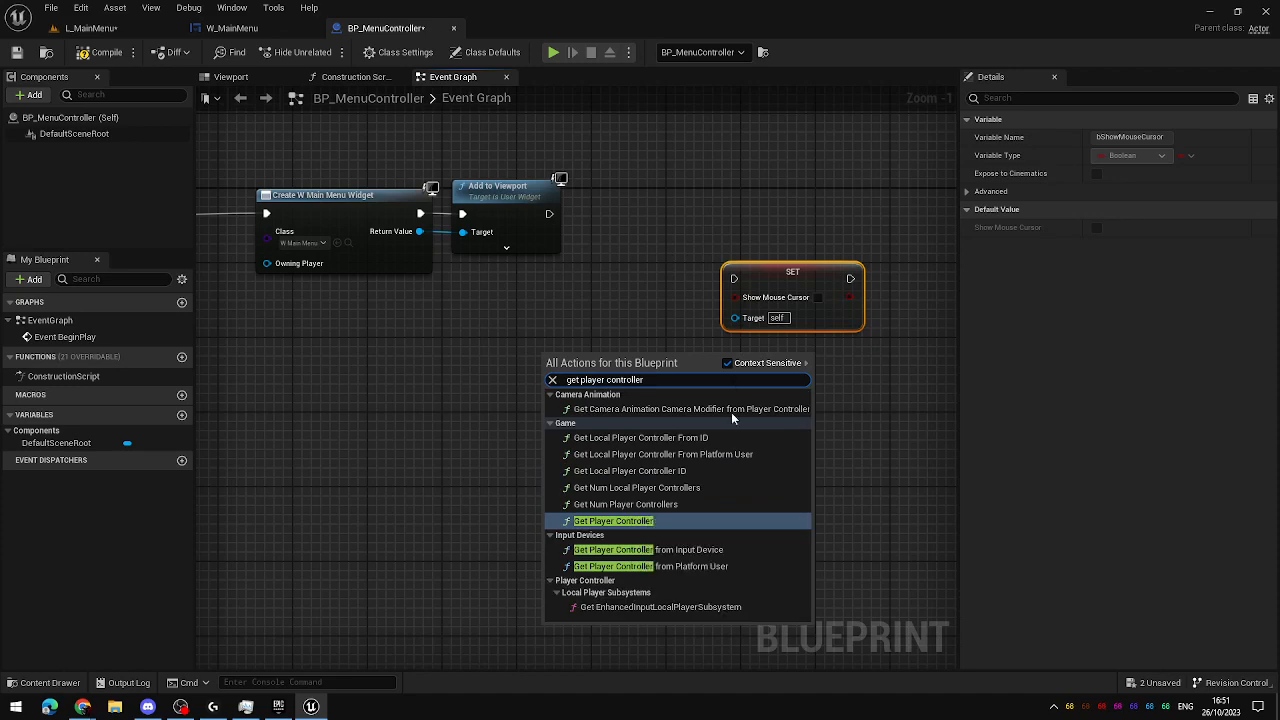
pyautogui.click(645, 521)
pyautogui.moveTo(676, 371); pyautogui.dragTo(735, 318)
# Enable Show Mouse Cursor on the SET node, align it with Add to Viewport and connect their execution pins.
pyautogui.click(818, 297)
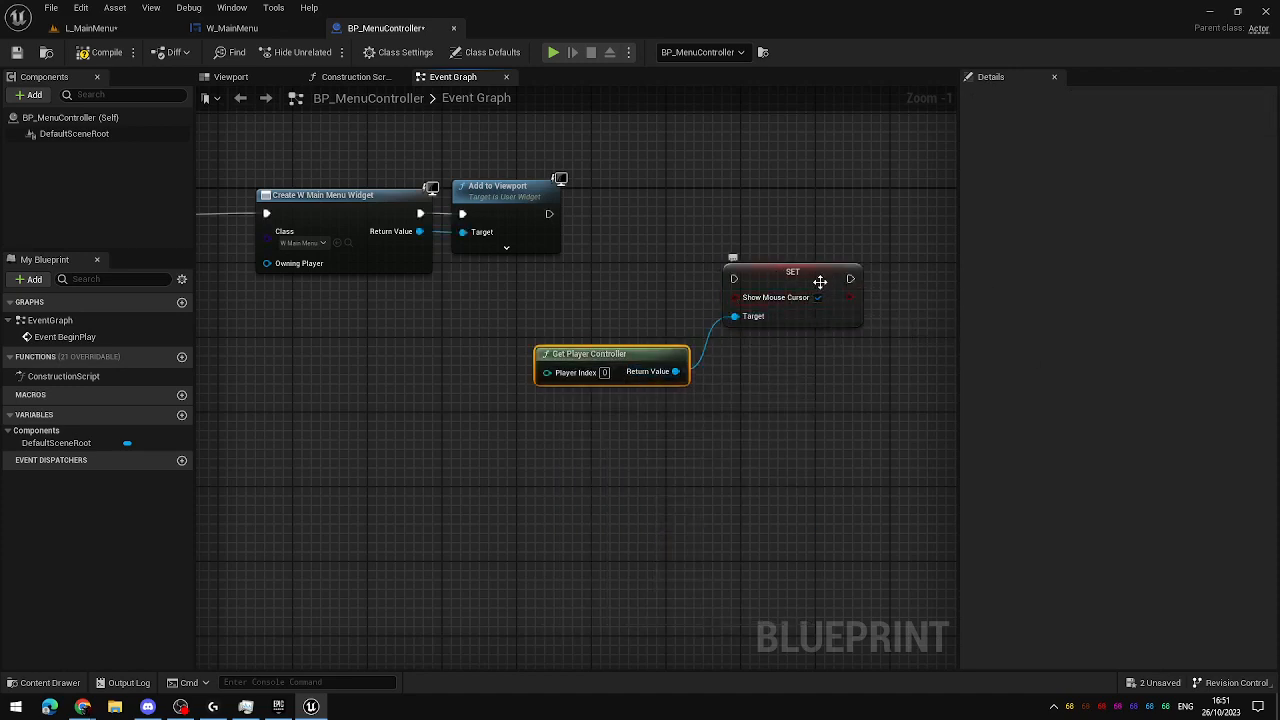
pyautogui.moveTo(819, 281); pyautogui.dragTo(810, 216)
pyautogui.moveTo(549, 213); pyautogui.dragTo(724, 213)
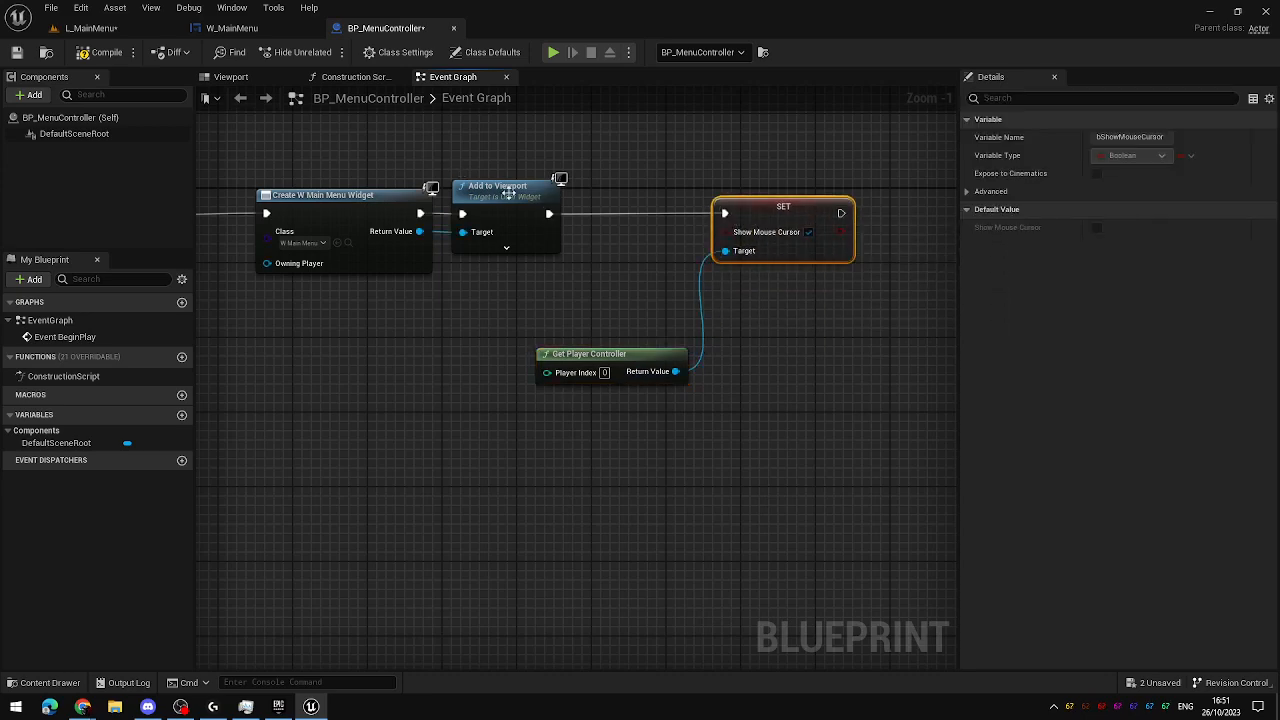
# Run the game preview to test the mouse cursor over the main menu.
pyautogui.click(553, 52)
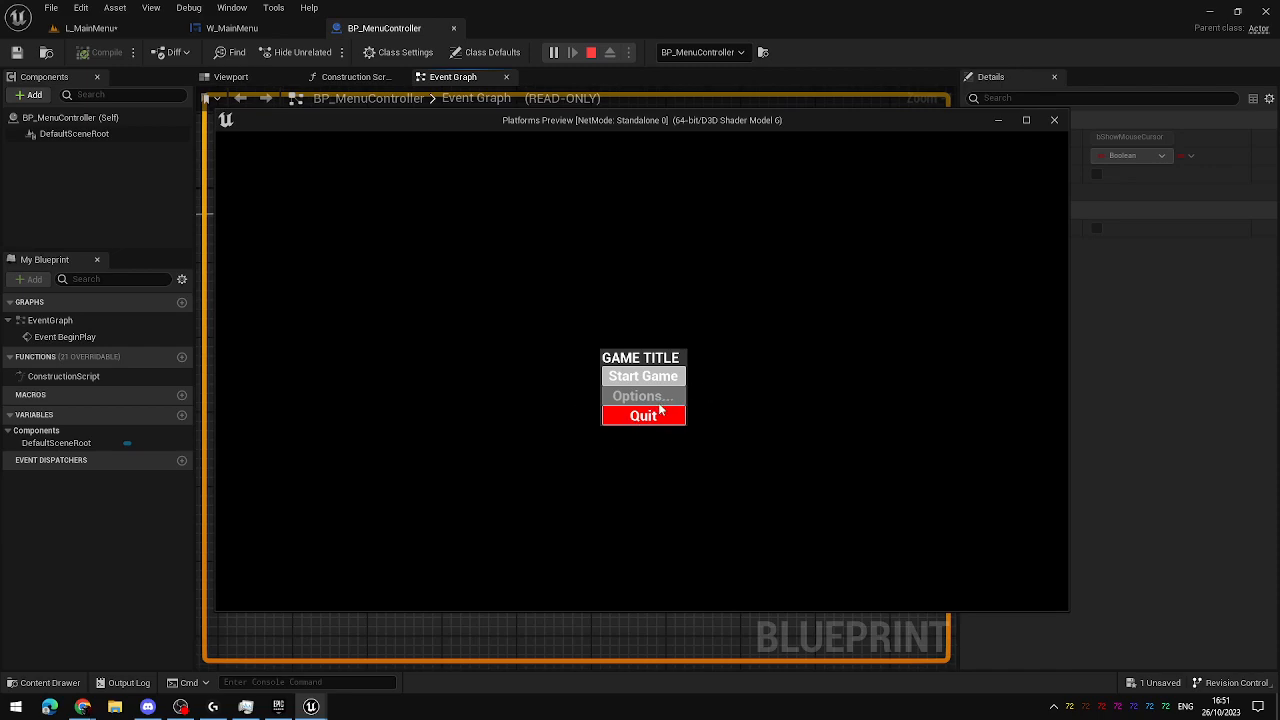
pyautogui.press('Escape')
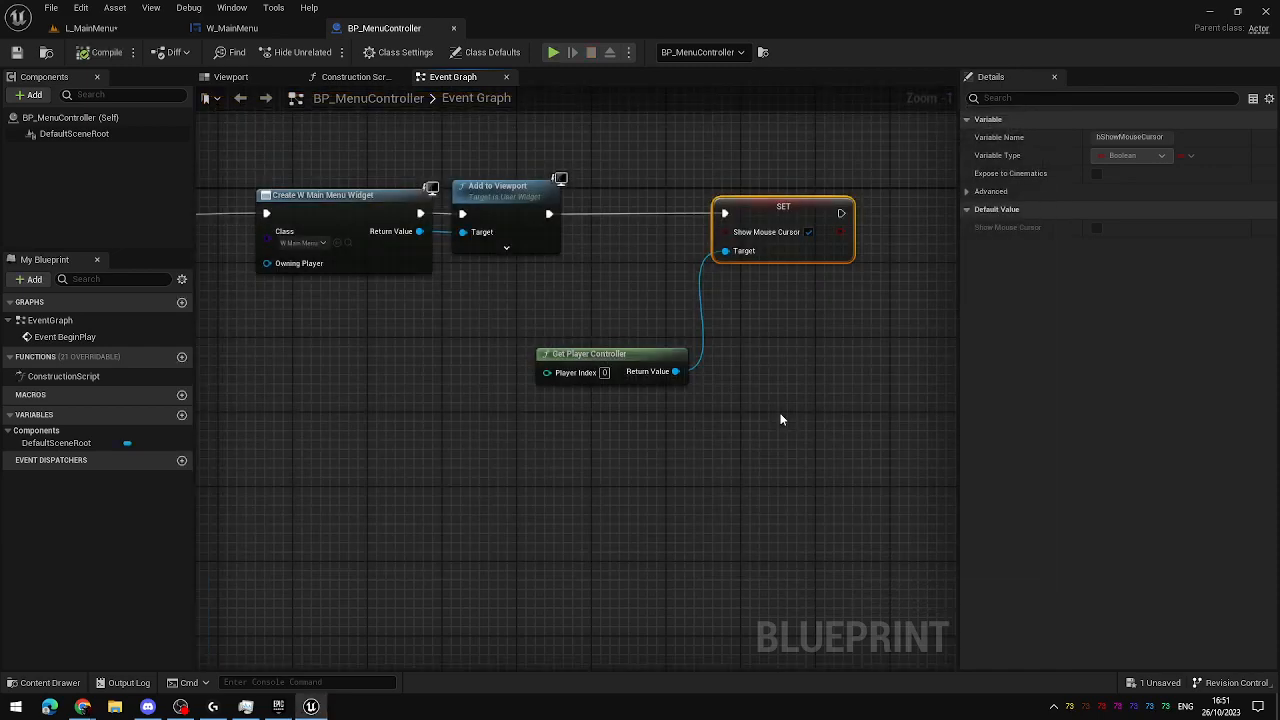
# Move the Get Player Controller node to just below Add to Viewport and save the BP_MenuController blueprint.
pyautogui.moveTo(609, 352); pyautogui.dragTo(632, 315)
pyautogui.moveTo(583, 233); pyautogui.dragTo(633, 283, button='right')
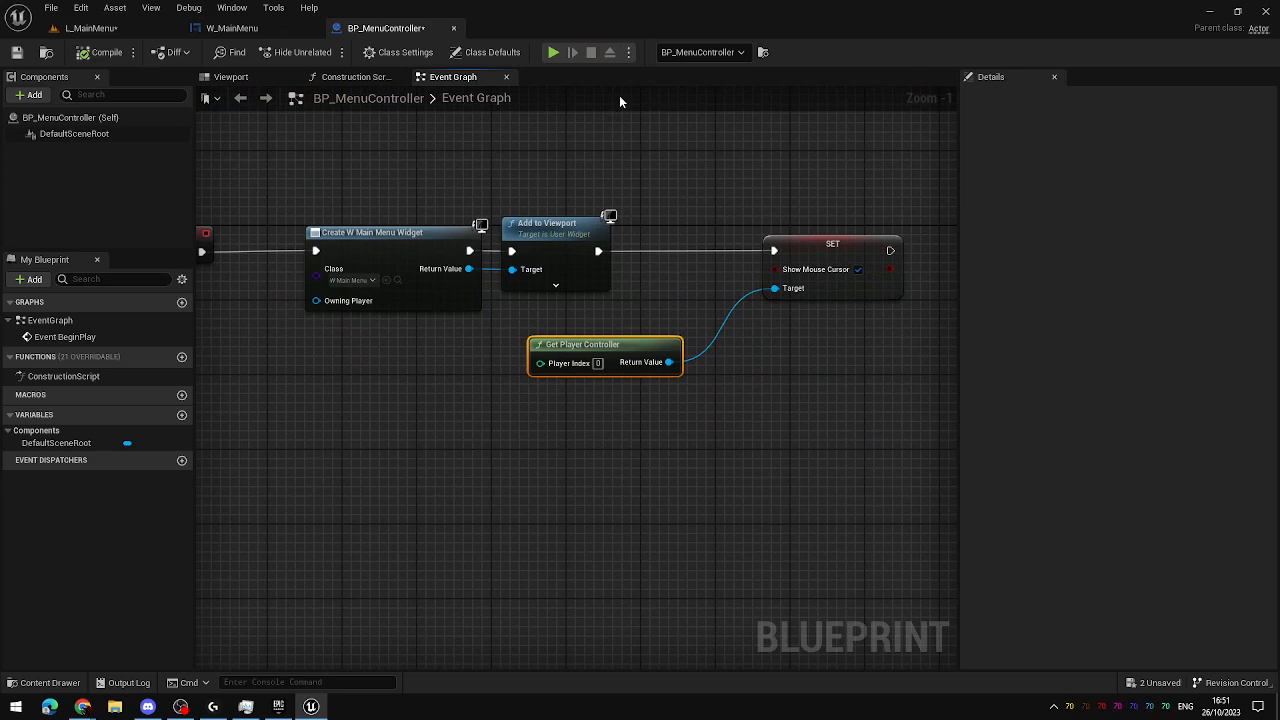
pyautogui.click(17, 54)
pyautogui.moveTo(412, 173); pyautogui.dragTo(426, 200, button='right')
pyautogui.scroll(-1, 539, 236)
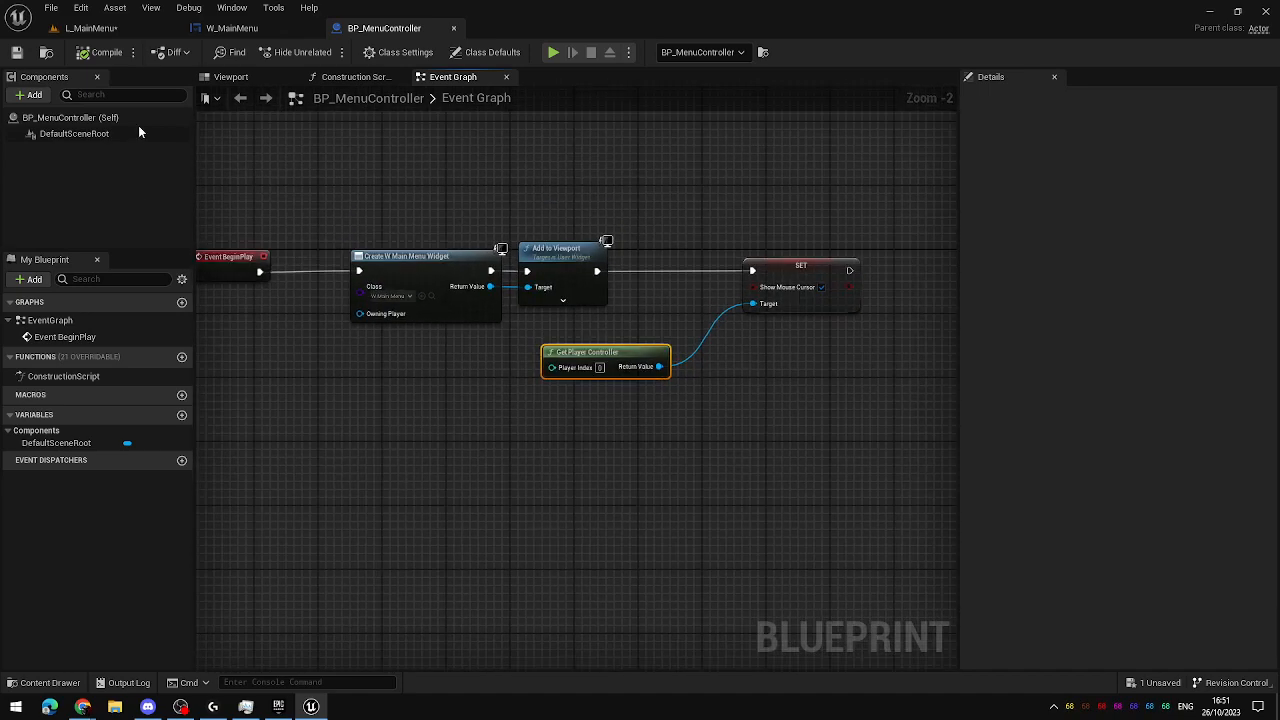
# Set the GameMode Override of the L_MainMenu level to GameMode in its World Settings and save the level.
pyautogui.click(90, 28)
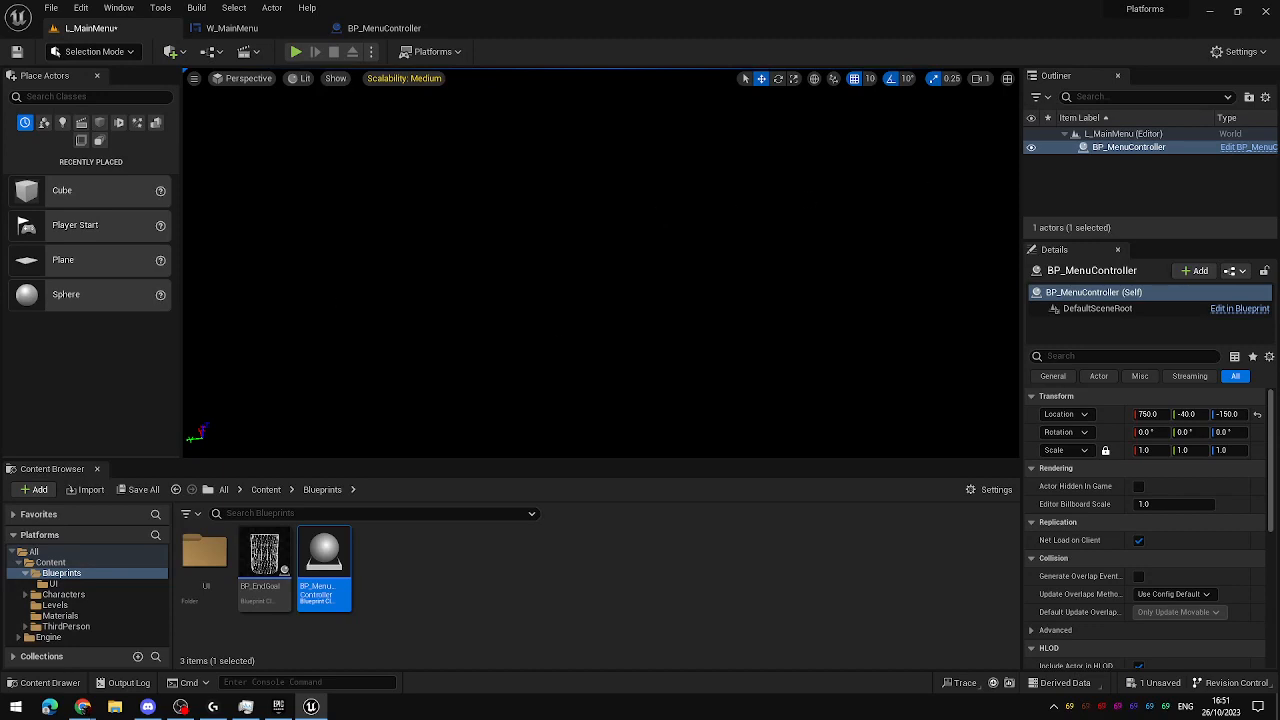
pyautogui.click(1240, 51)
pyautogui.click(1157, 91)
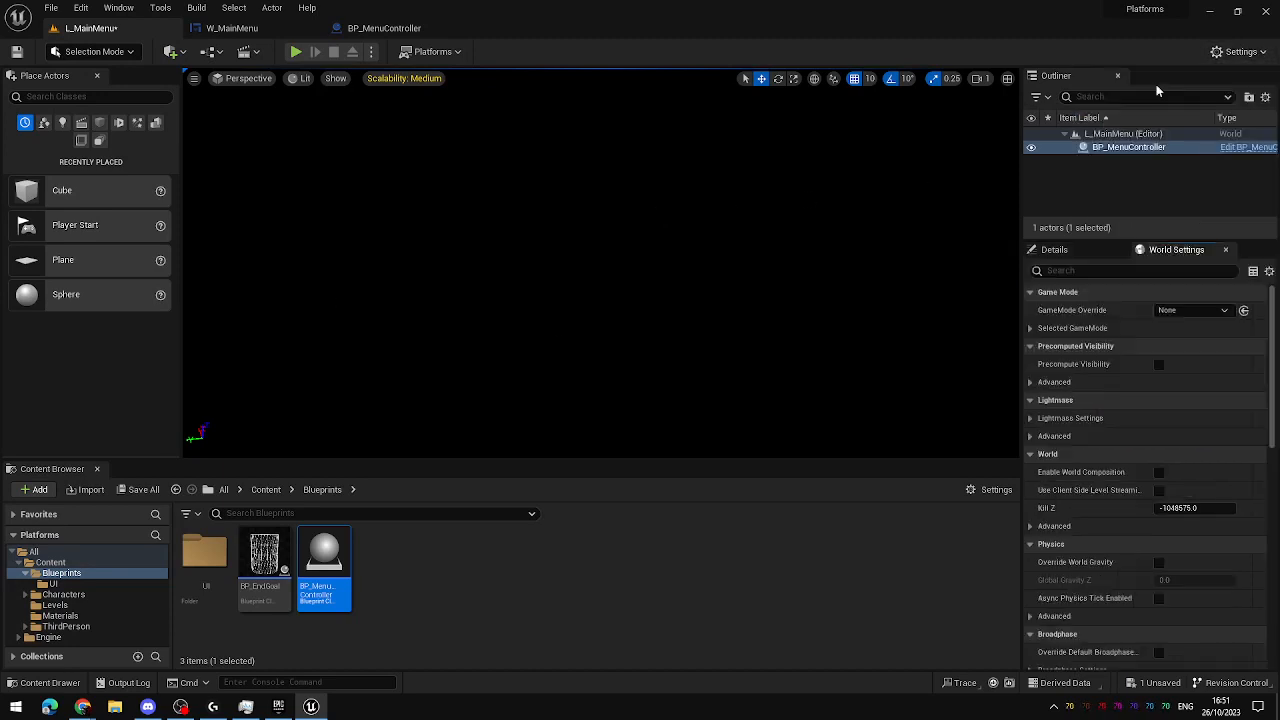
pyautogui.click(1194, 312)
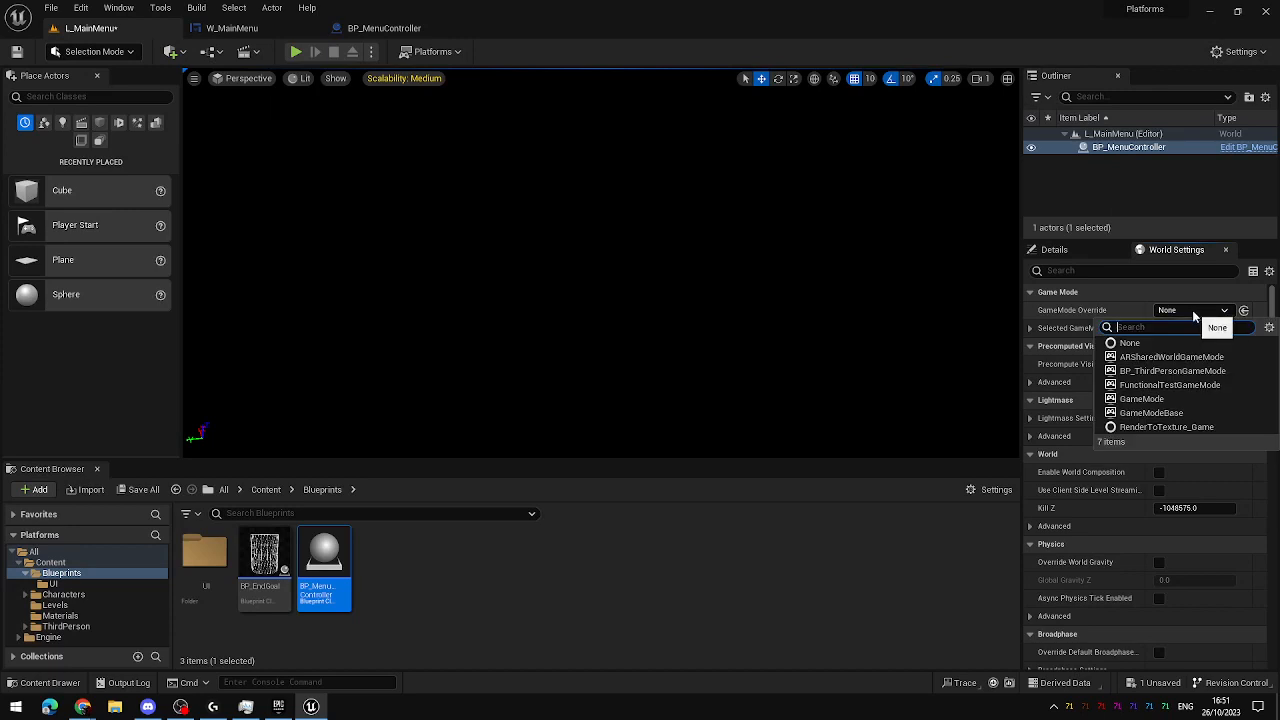
pyautogui.click(1160, 401)
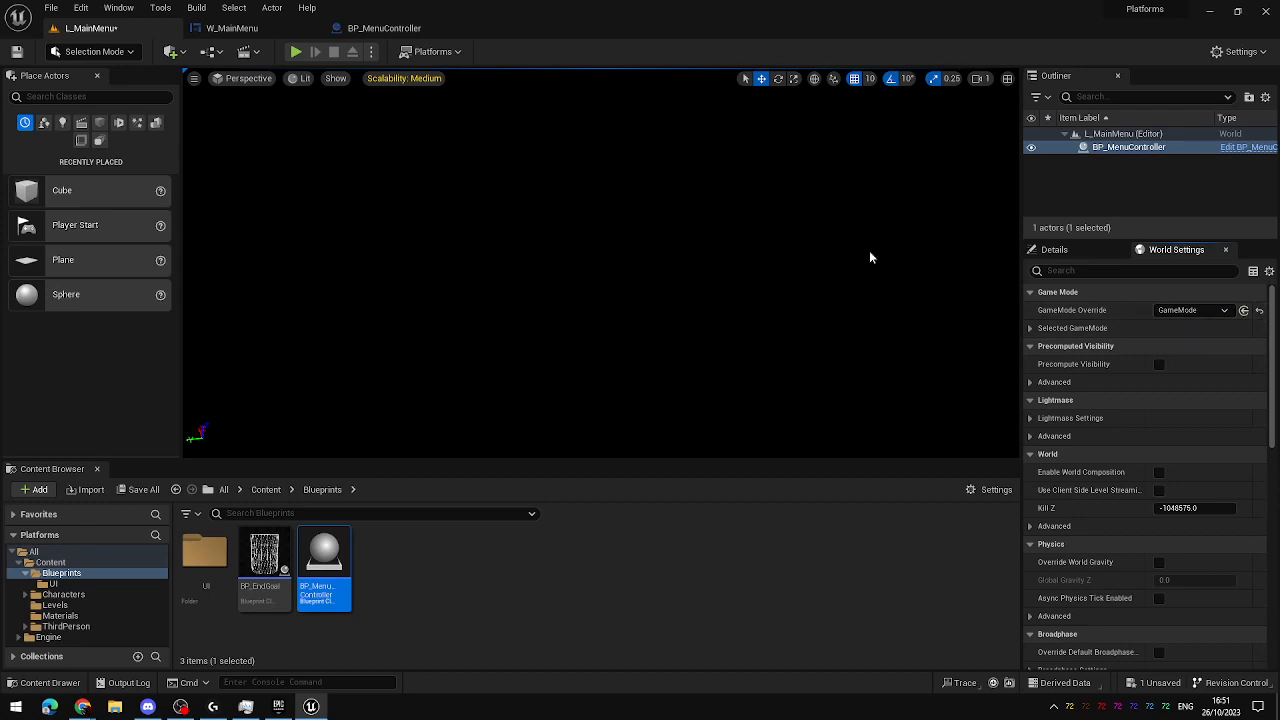
pyautogui.click(17, 52)
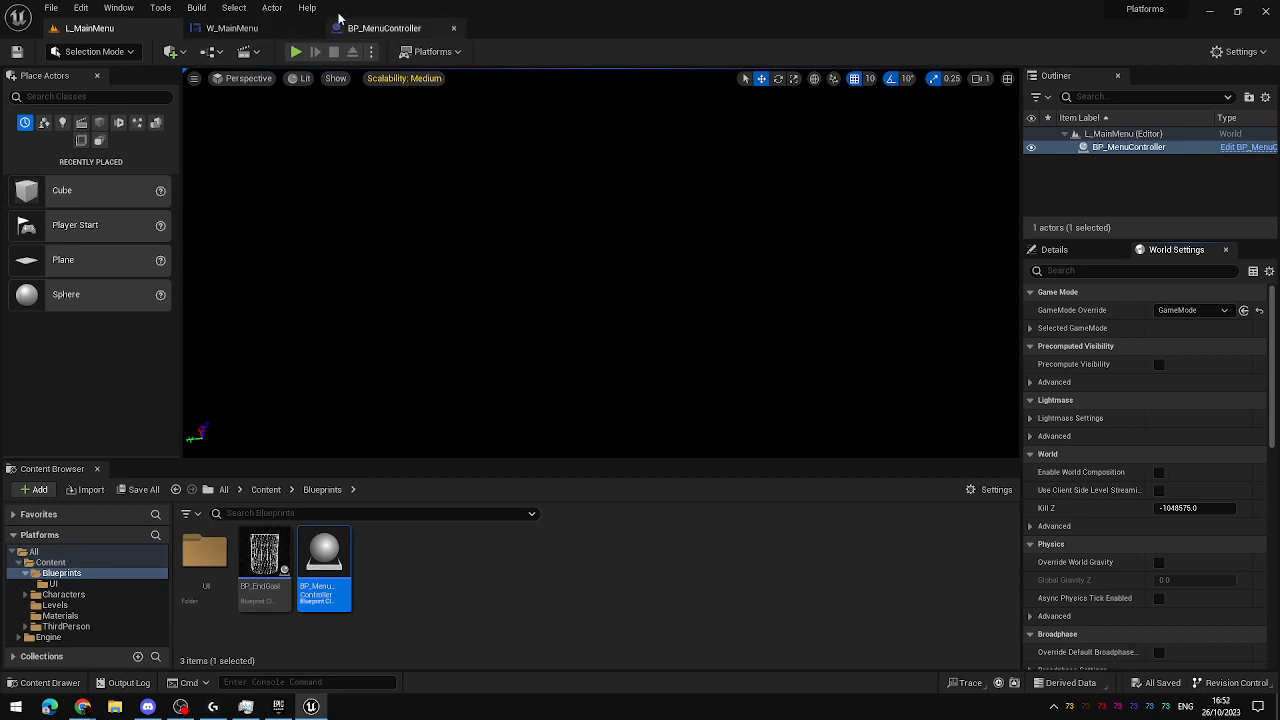
# Play the L_MainMenu level to test the menu with its overridden game mode, and return to the BP_MenuController event graph.
pyautogui.click(296, 51)
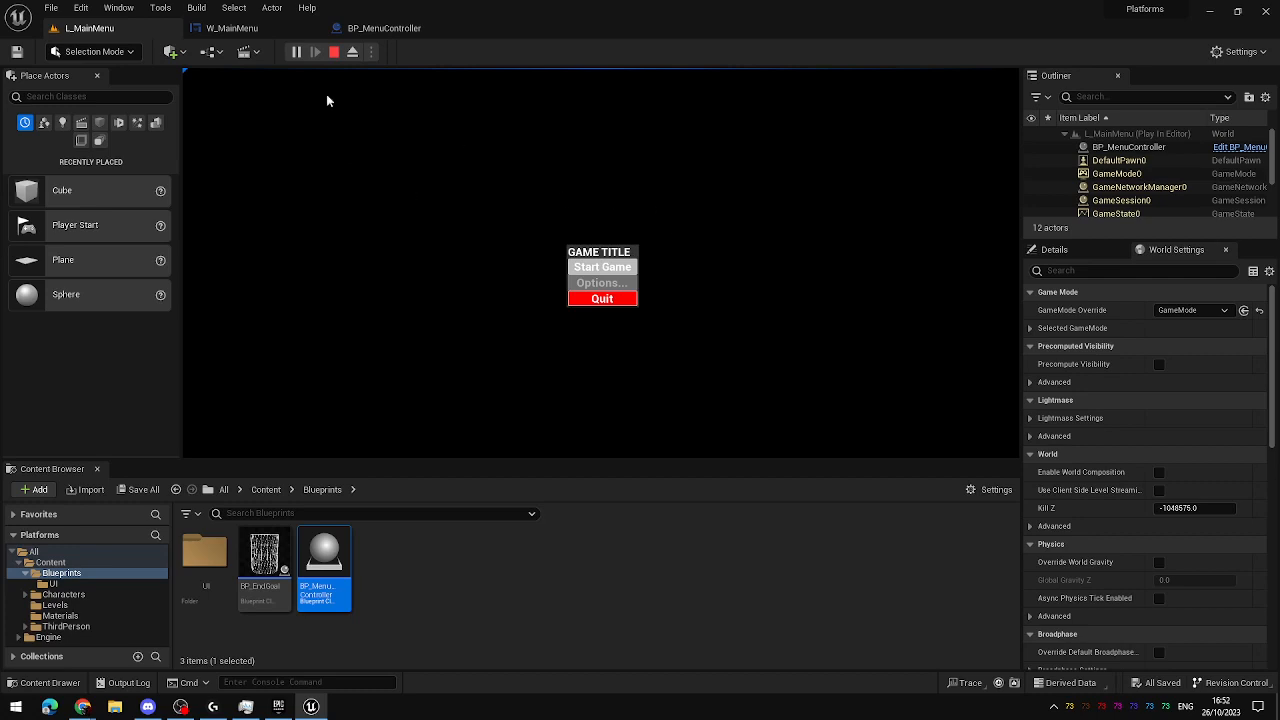
pyautogui.click(334, 52)
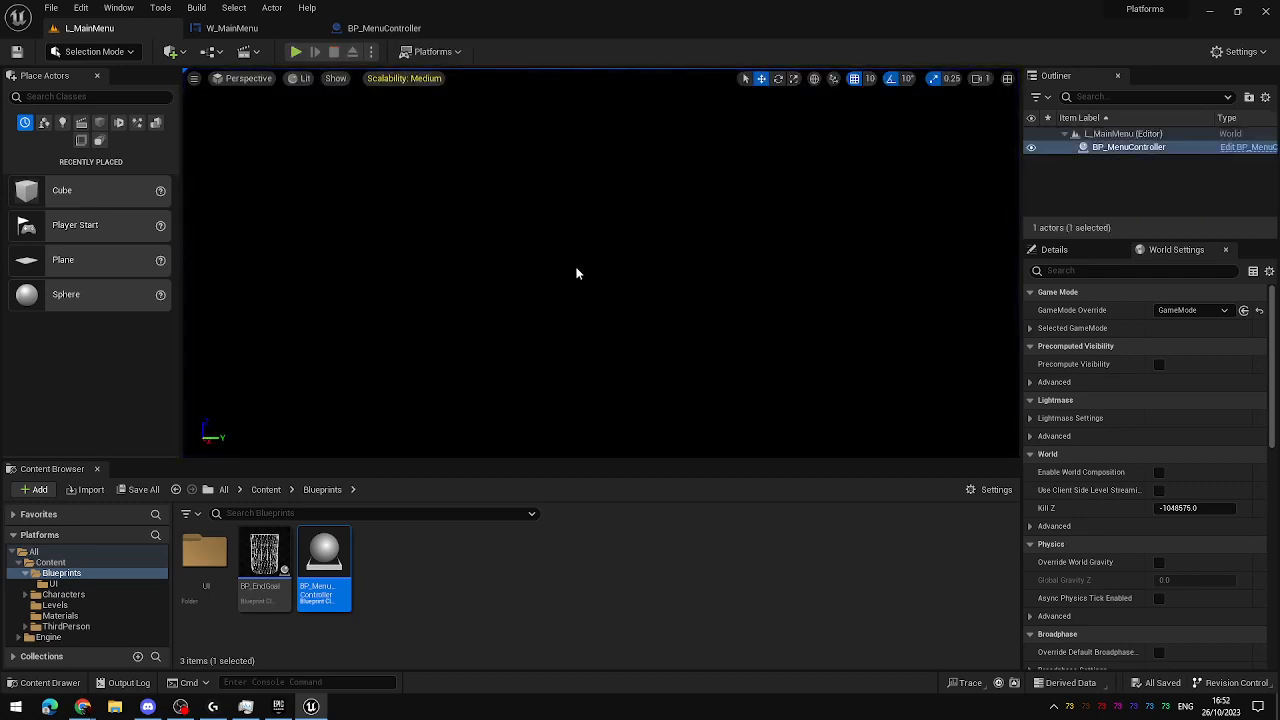
pyautogui.click(384, 28)
pyautogui.moveTo(497, 395); pyautogui.dragTo(582, 446, button='right')
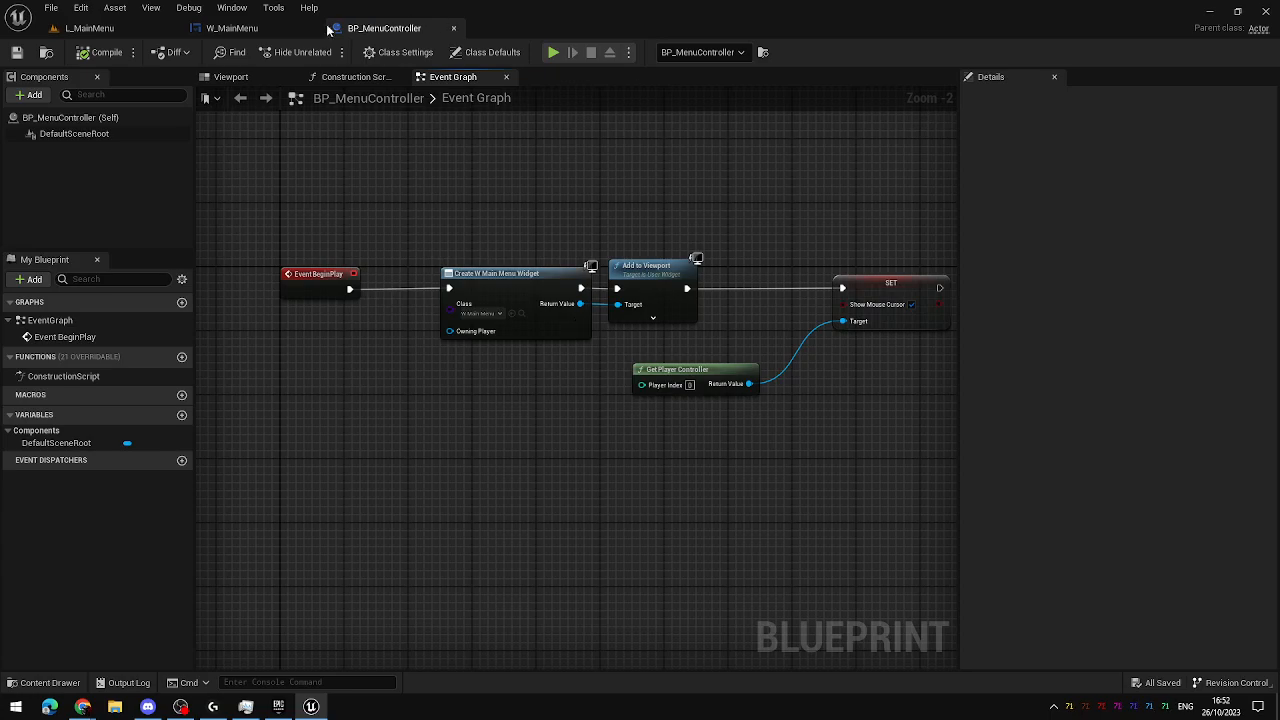
# Close the BP_MenuController blueprint and delete the three default event nodes from the W_MainMenu event graph.
pyautogui.middleClick(403, 35)
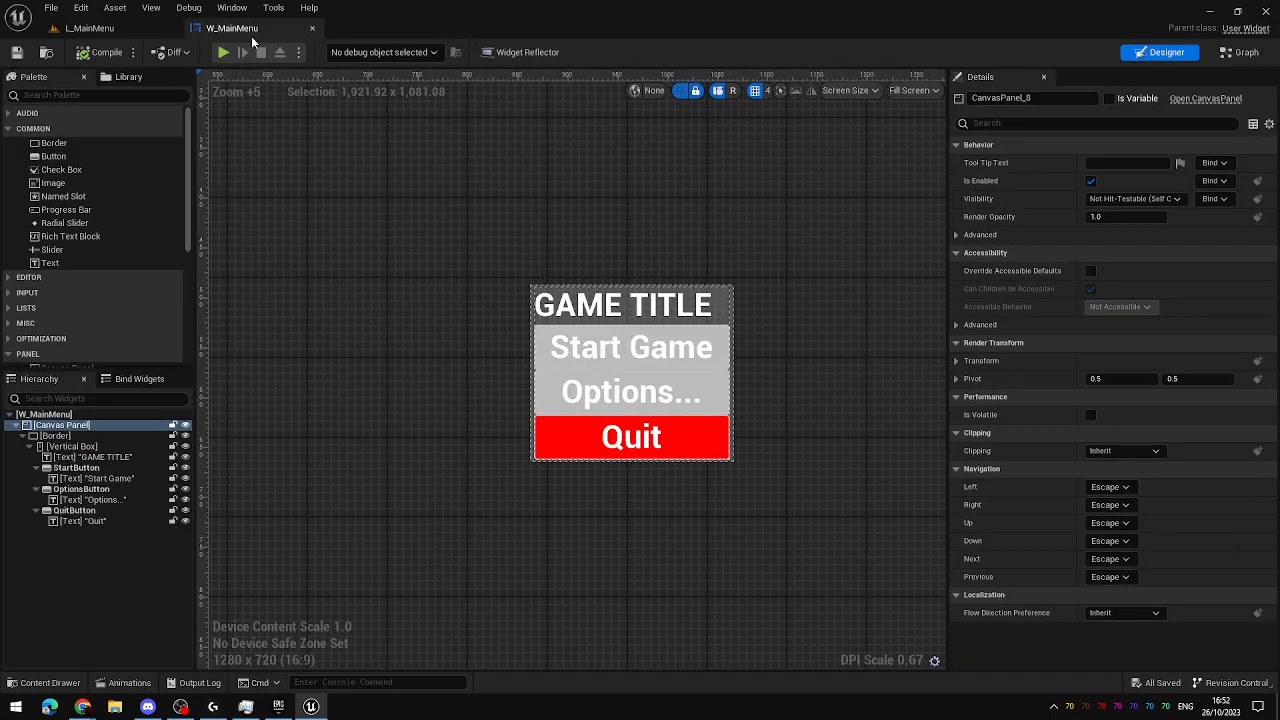
pyautogui.moveTo(725, 253); pyautogui.dragTo(639, 198, button='right')
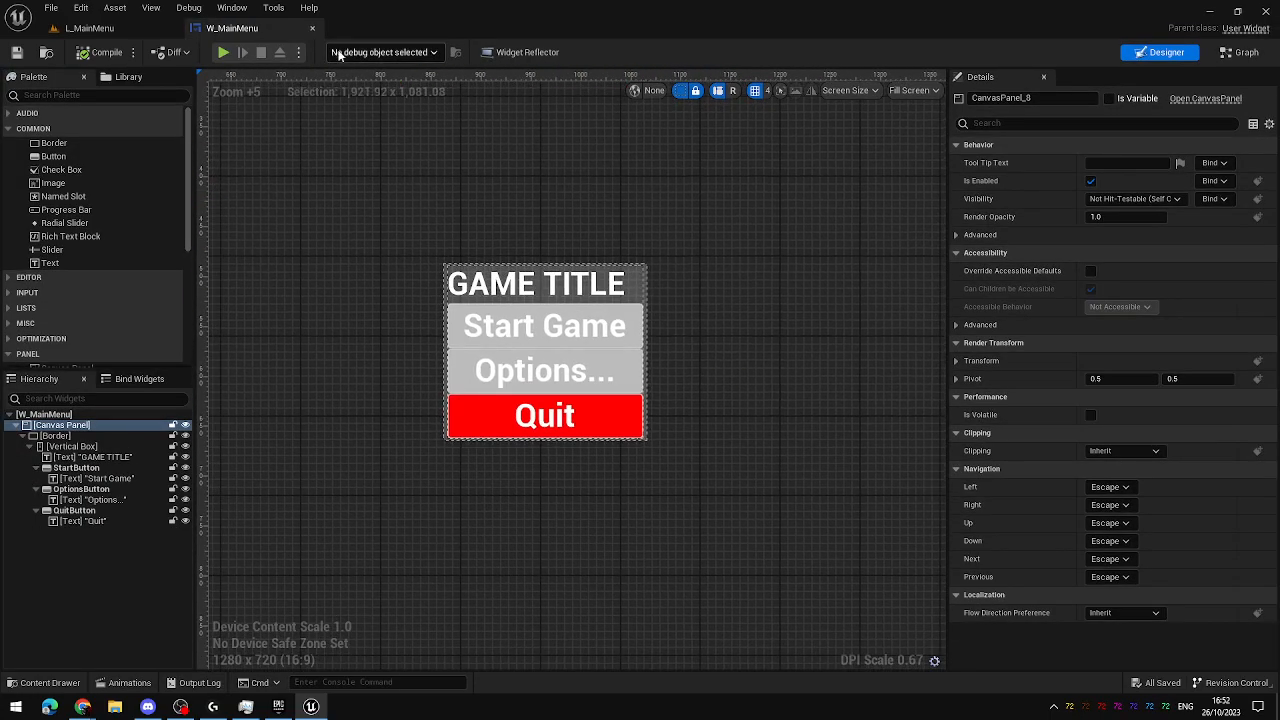
pyautogui.click(1238, 54)
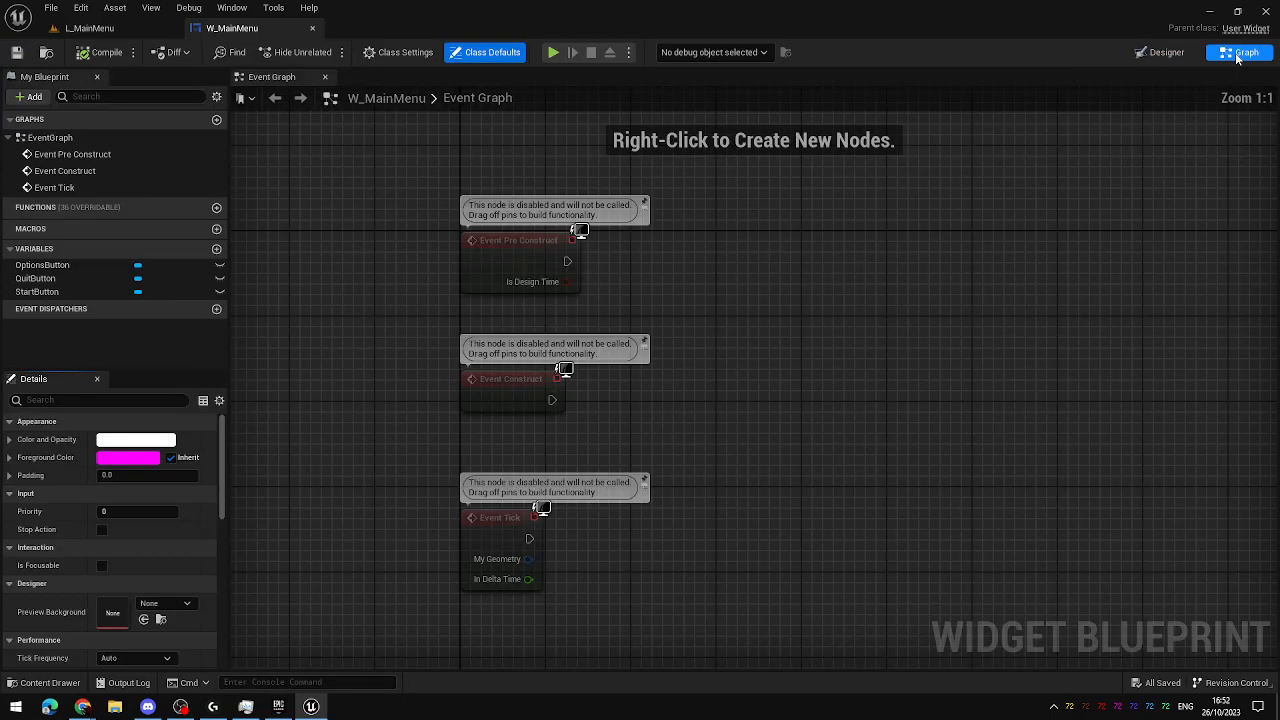
pyautogui.moveTo(840, 303); pyautogui.dragTo(758, 249, button='right')
pyautogui.moveTo(614, 206); pyautogui.dragTo(424, 544)
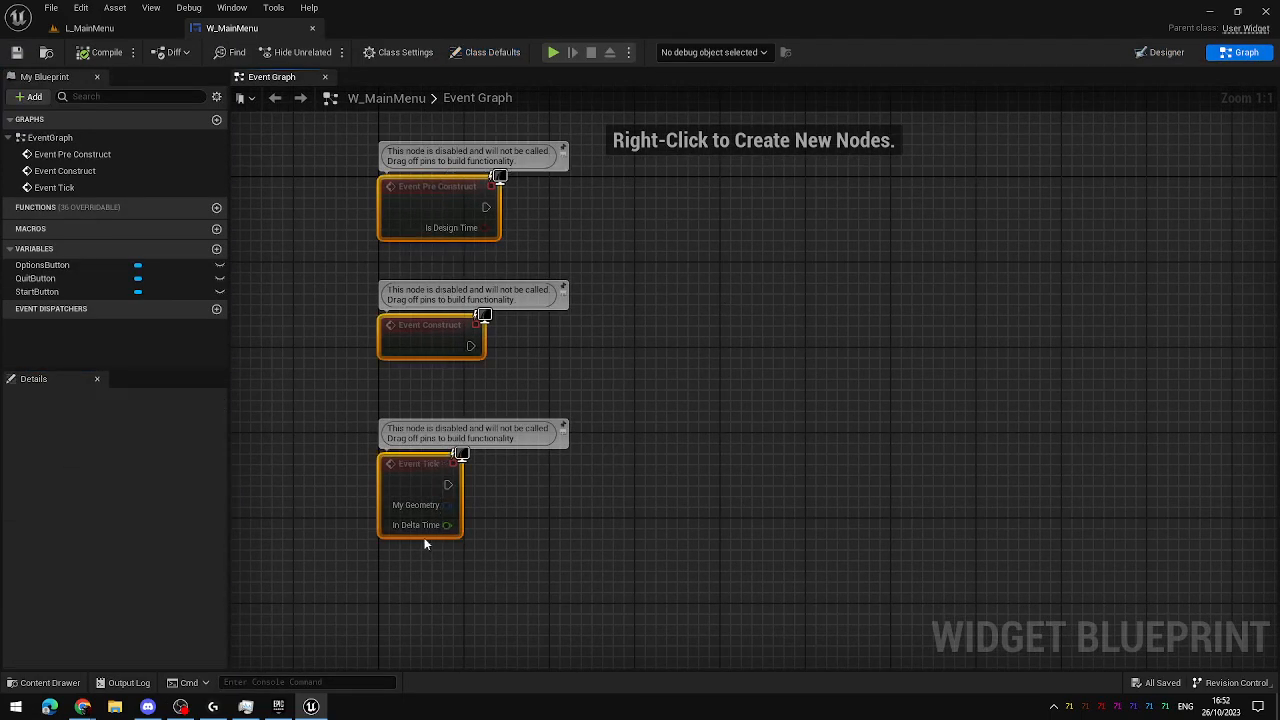
pyautogui.press('Delete')
# Add an On Clicked event for QuitButton to the W_MainMenu event graph.
pyautogui.moveTo(618, 284); pyautogui.dragTo(593, 327, button='right')
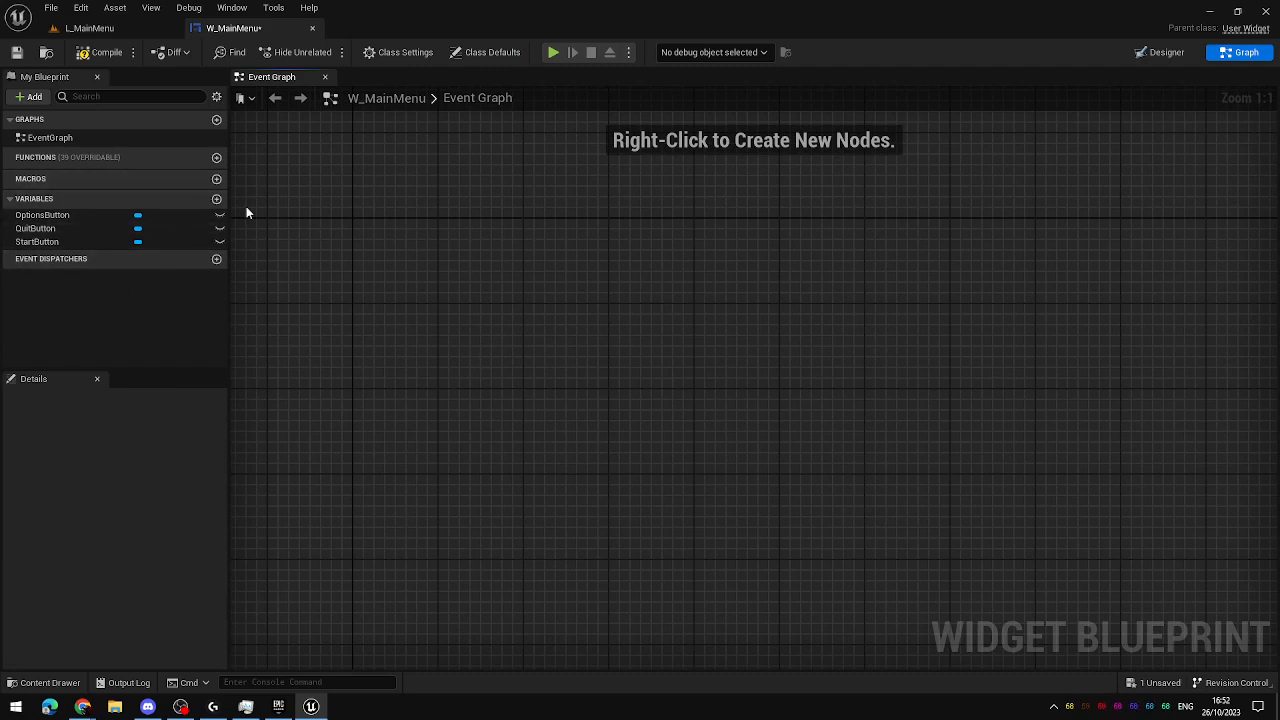
pyautogui.click(63, 232)
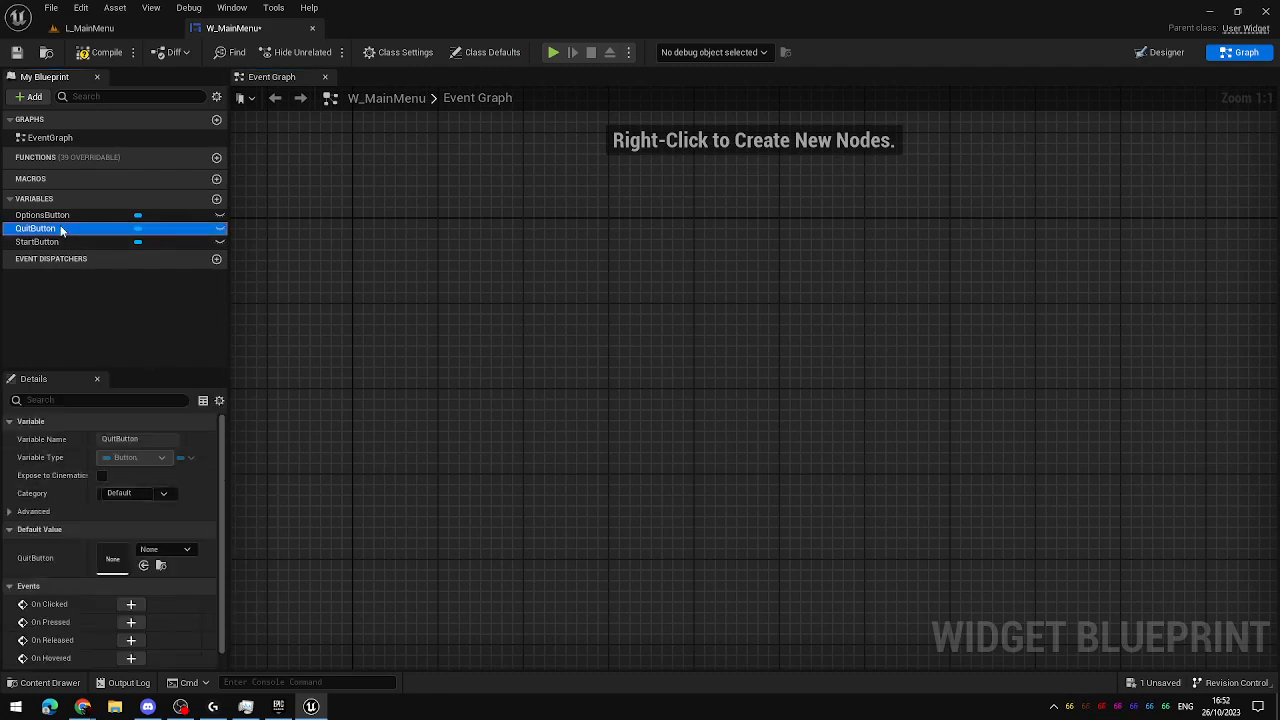
pyautogui.scroll(-1, 143, 589)
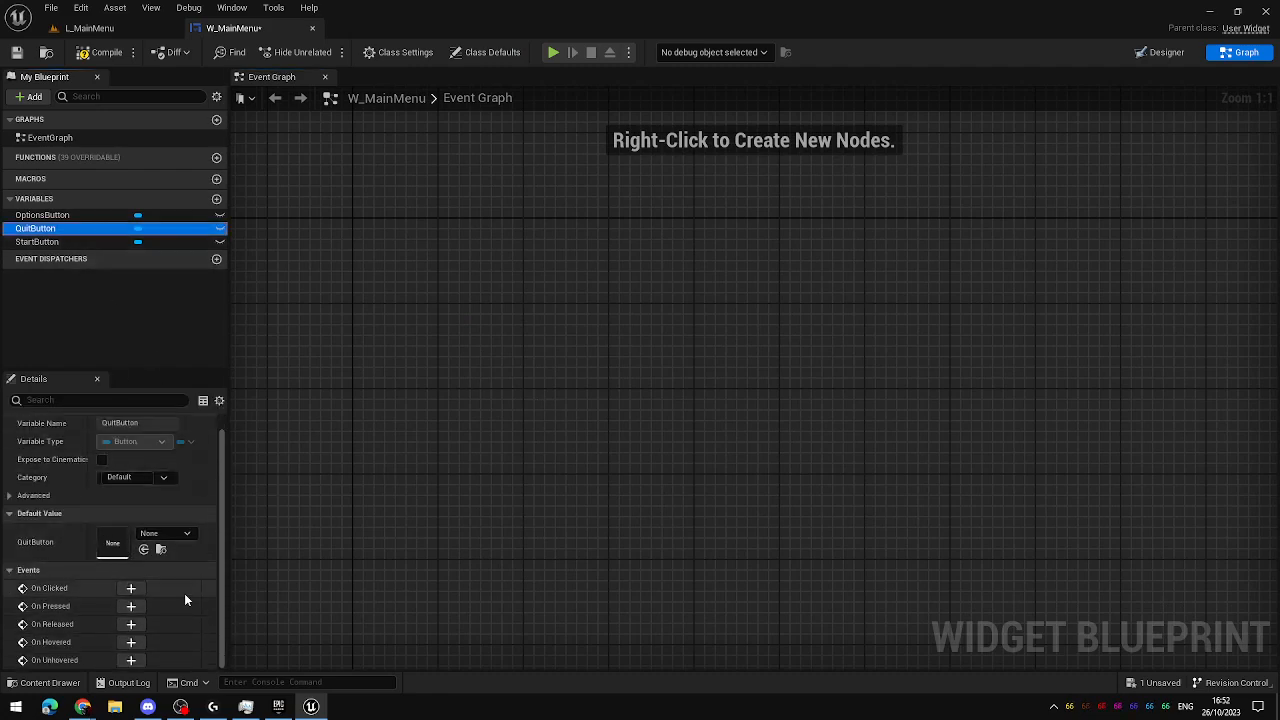
pyautogui.click(130, 588)
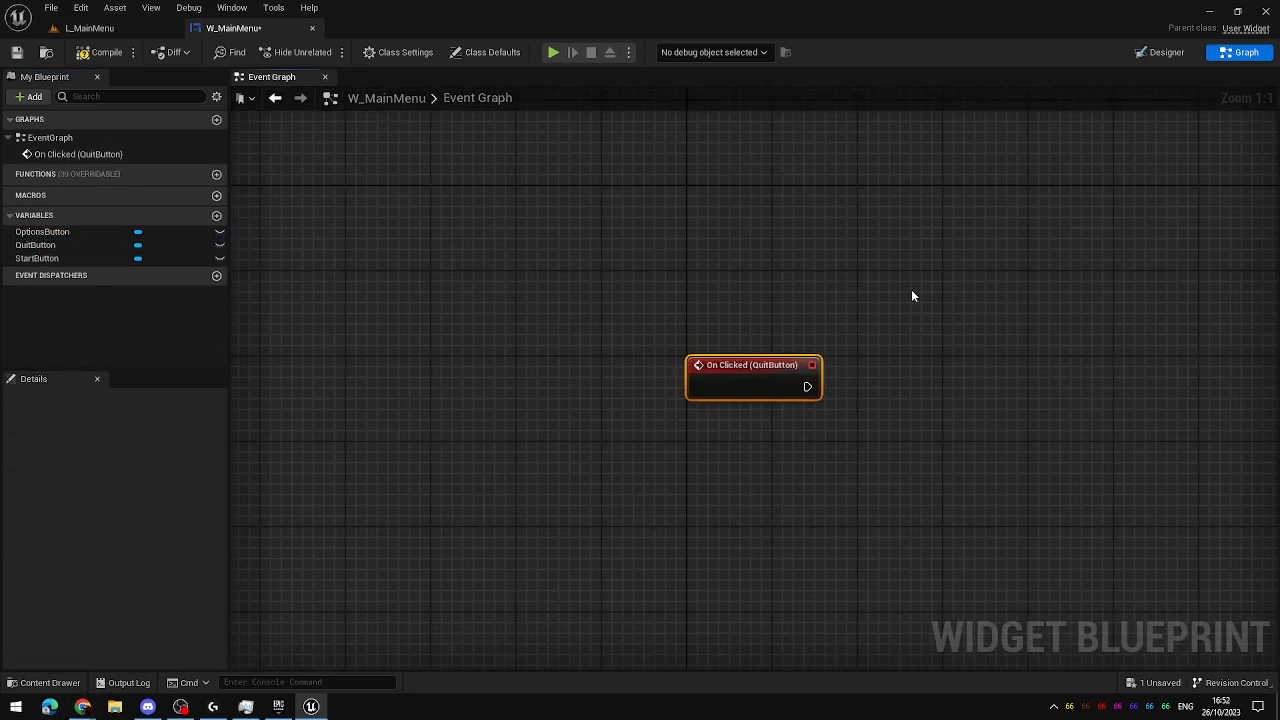
pyautogui.moveTo(896, 477); pyautogui.dragTo(740, 379, button='right')
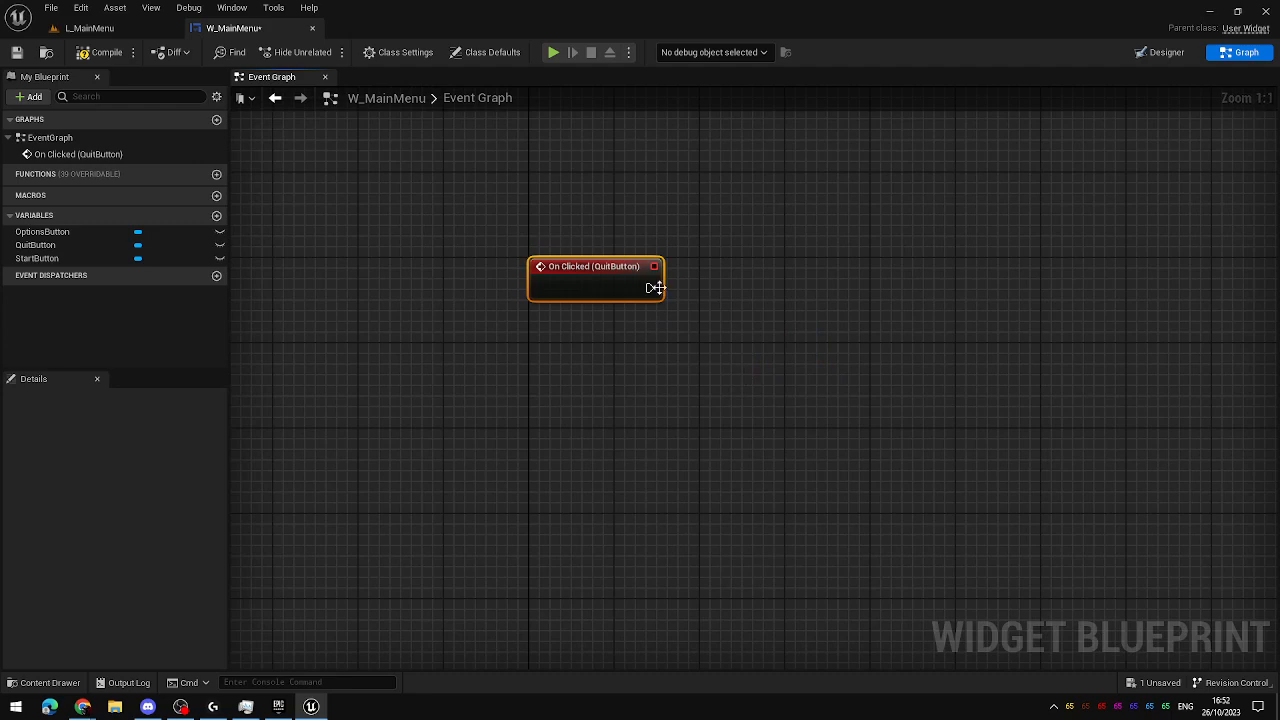
# Connect a Quit Game node to the QuitButton On Clicked event and place it close beside the event.
pyautogui.moveTo(655, 288); pyautogui.dragTo(814, 305)
pyautogui.write('quit')
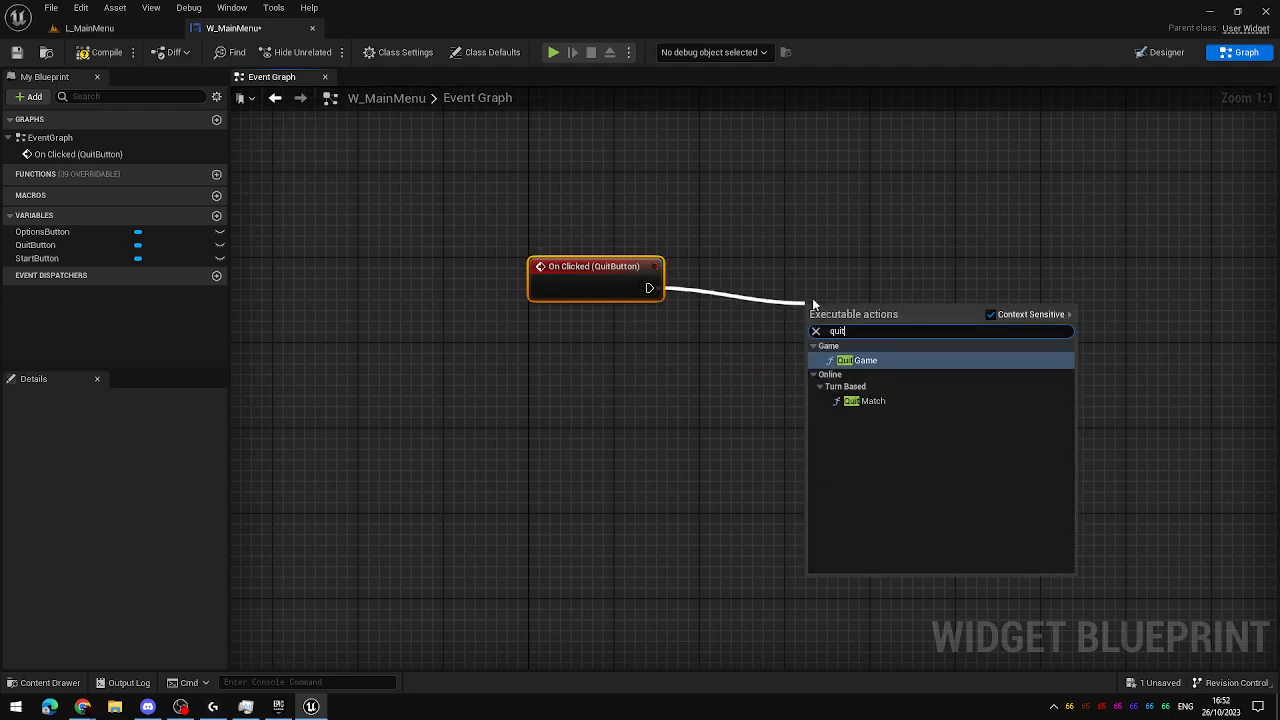
pyautogui.click(890, 366)
pyautogui.moveTo(898, 312); pyautogui.dragTo(791, 279)
pyautogui.click(1007, 319)
# Add an On Clicked event for StartButton to the event graph.
pyautogui.moveTo(772, 235); pyautogui.dragTo(811, 440, button='right')
pyautogui.moveTo(788, 307); pyautogui.dragTo(778, 427, button='right')
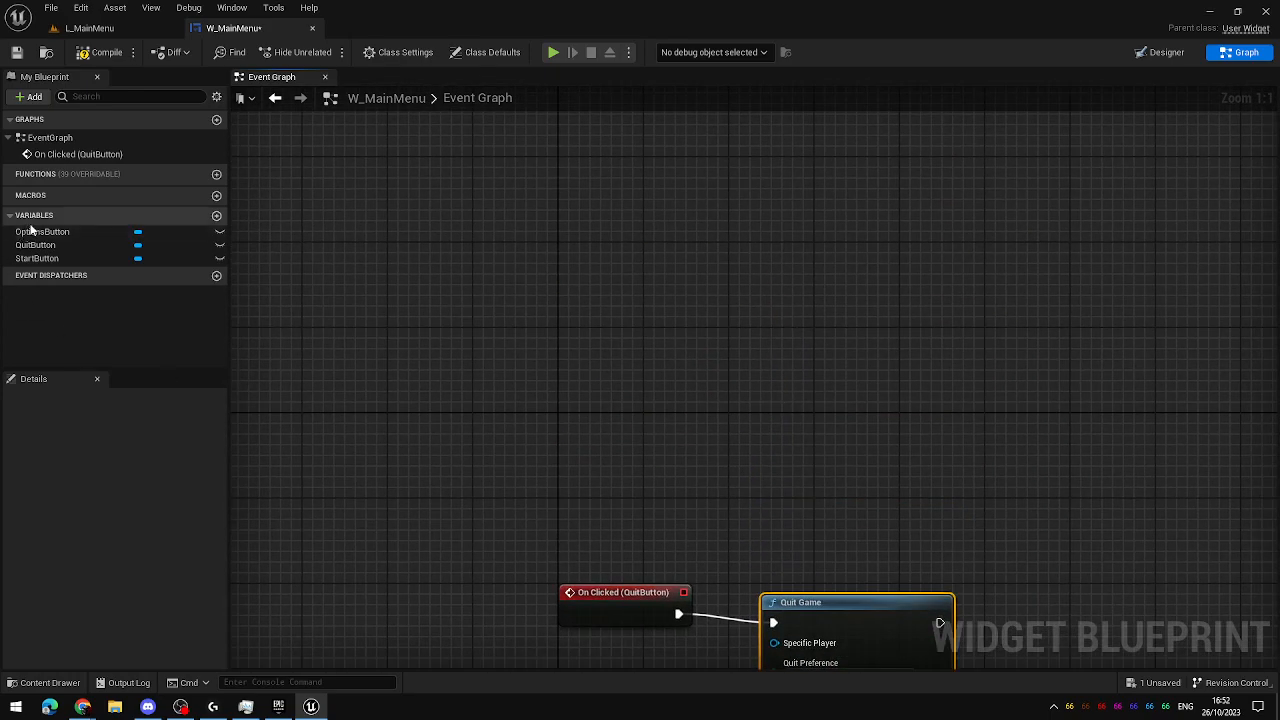
pyautogui.click(54, 256)
pyautogui.moveTo(490, 455); pyautogui.dragTo(490, 314, button='right')
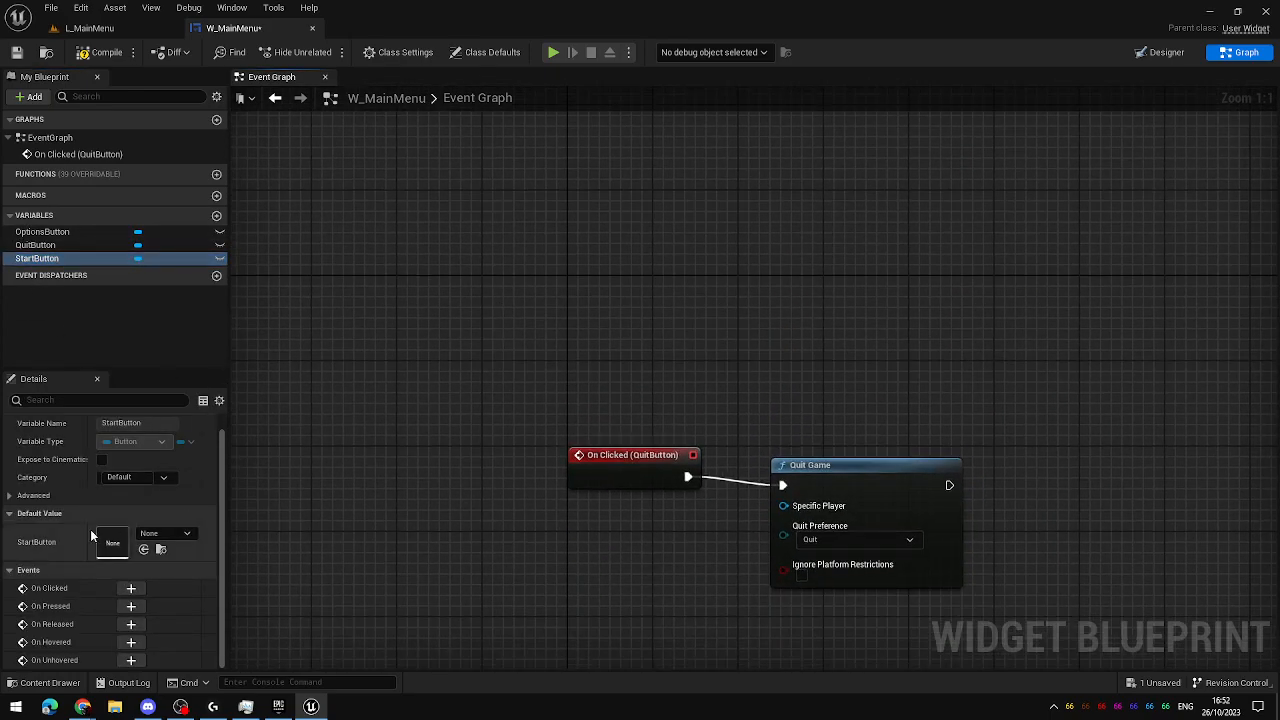
pyautogui.click(131, 588)
pyautogui.moveTo(747, 473); pyautogui.dragTo(604, 469, button='right')
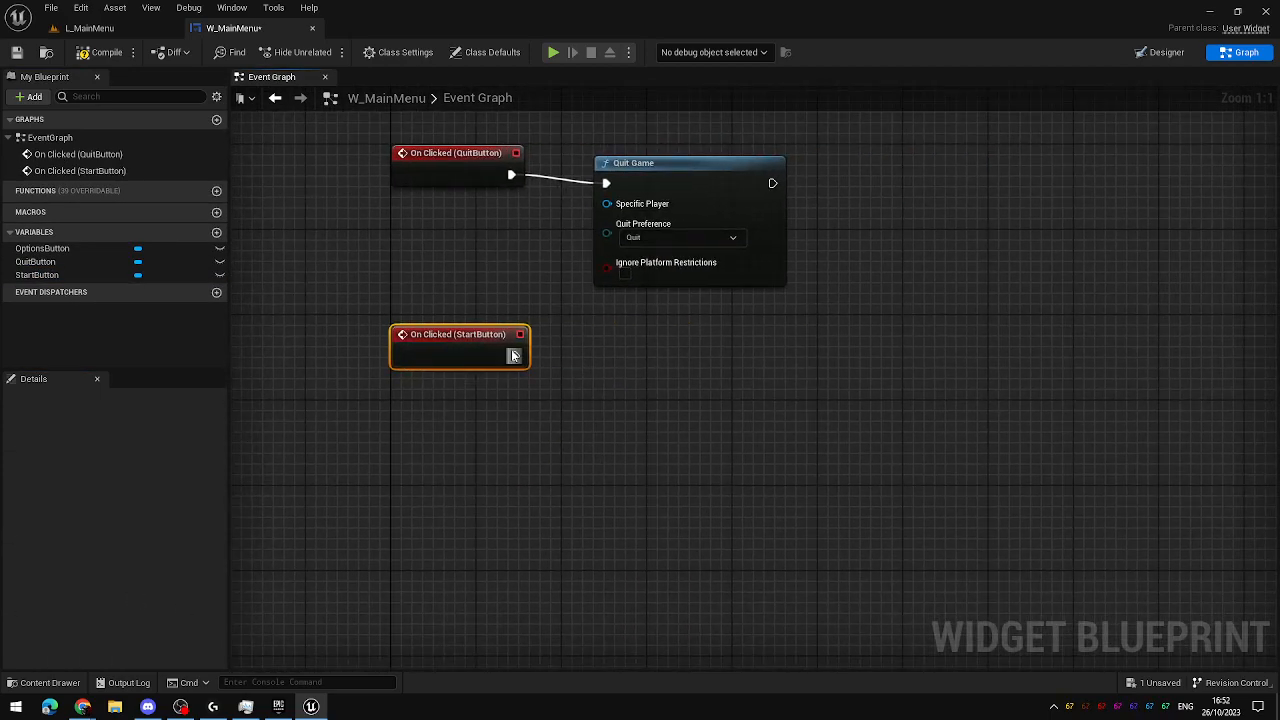
# Connect an Open Level (by Name) node to the StartButton On Clicked event and align it beneath the Quit Game node.
pyautogui.moveTo(515, 356); pyautogui.dragTo(697, 356)
pyautogui.write('open lev')
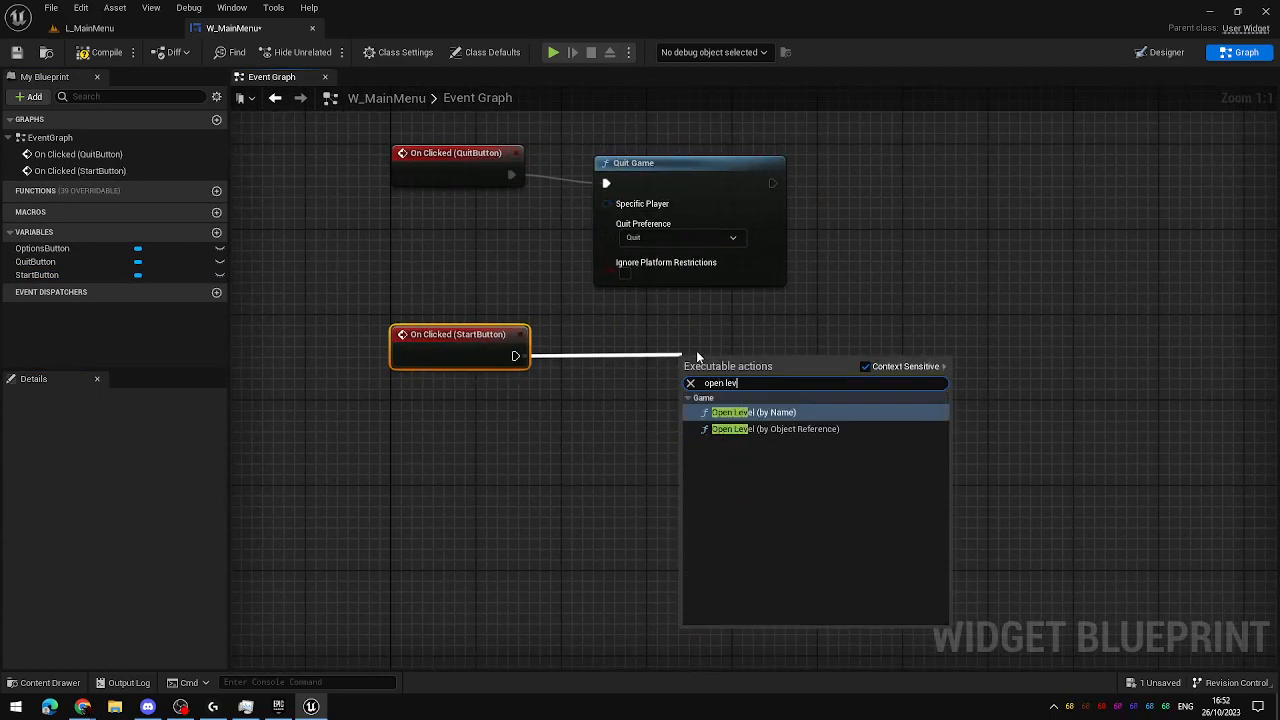
pyautogui.click(801, 418)
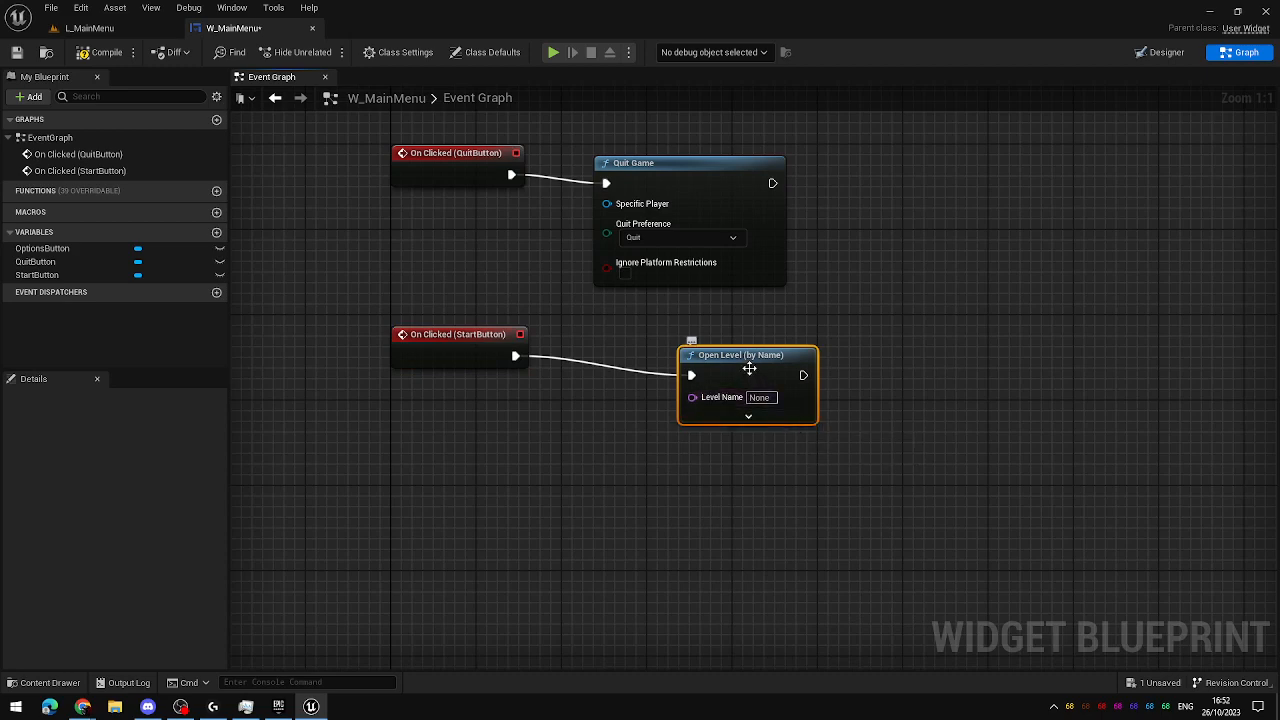
pyautogui.moveTo(749, 360); pyautogui.dragTo(668, 357)
pyautogui.click(858, 484)
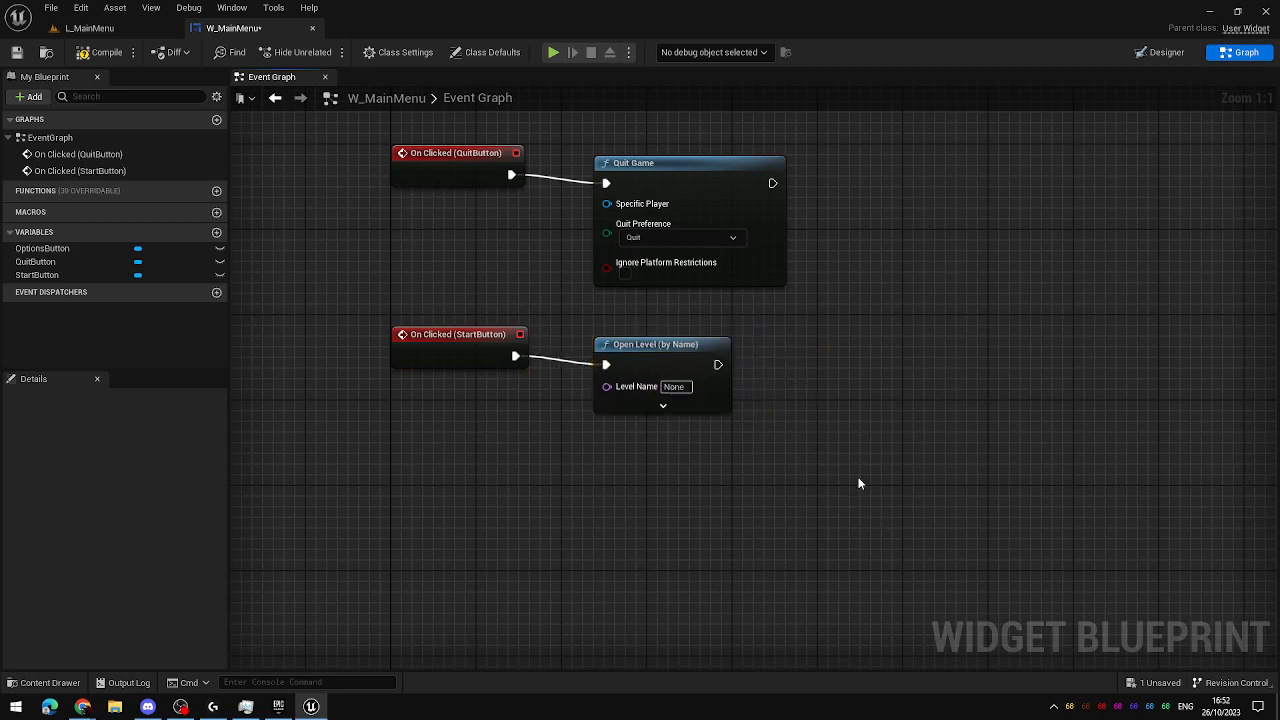
# Set the Open Level node's Level Name to L_Level1 and check it against the level names in the Levels folder.
pyautogui.moveTo(634, 470); pyautogui.dragTo(753, 446, button='right')
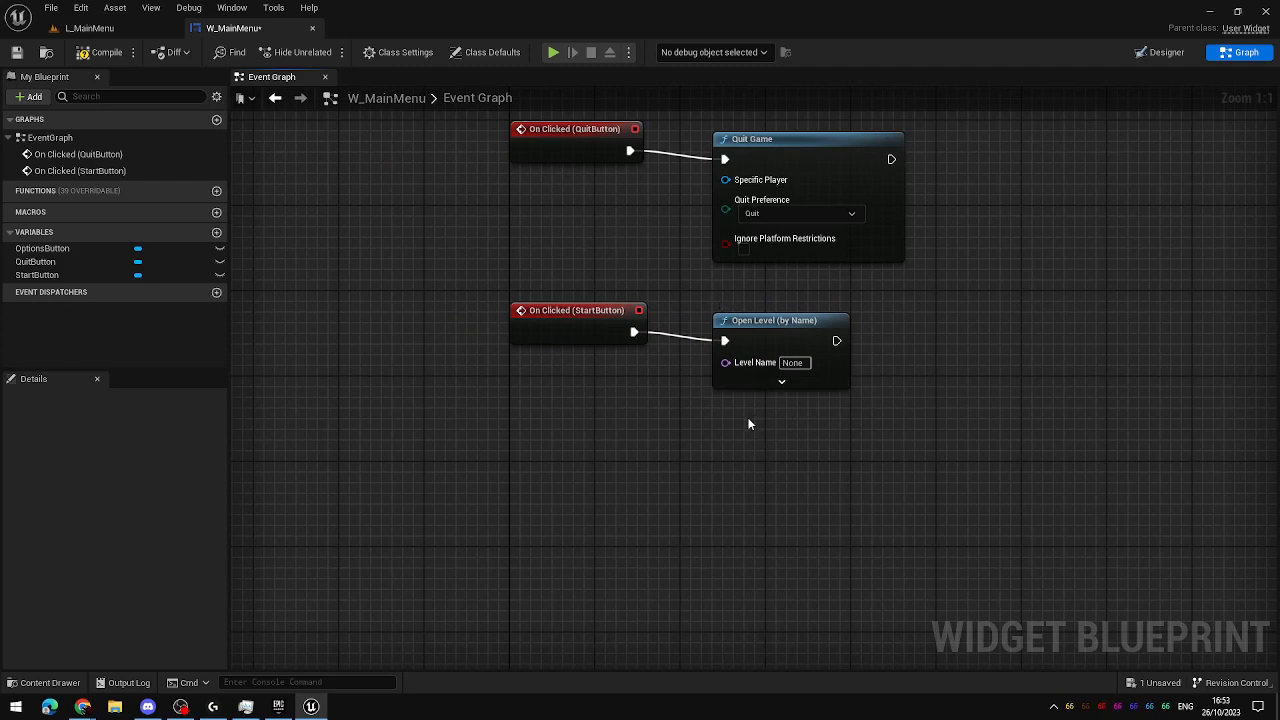
pyautogui.click(793, 362)
pyautogui.write('L_Level1')
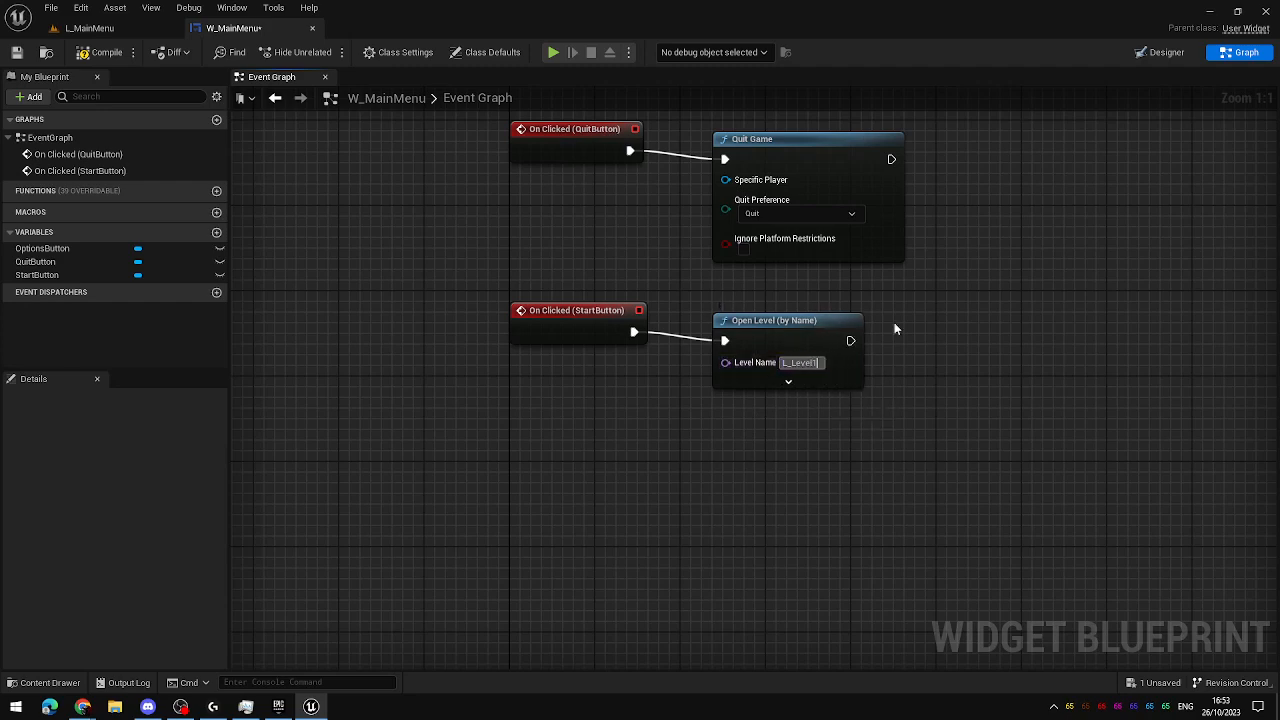
pyautogui.press('Return')
pyautogui.hotkey('ctrl', 'space')
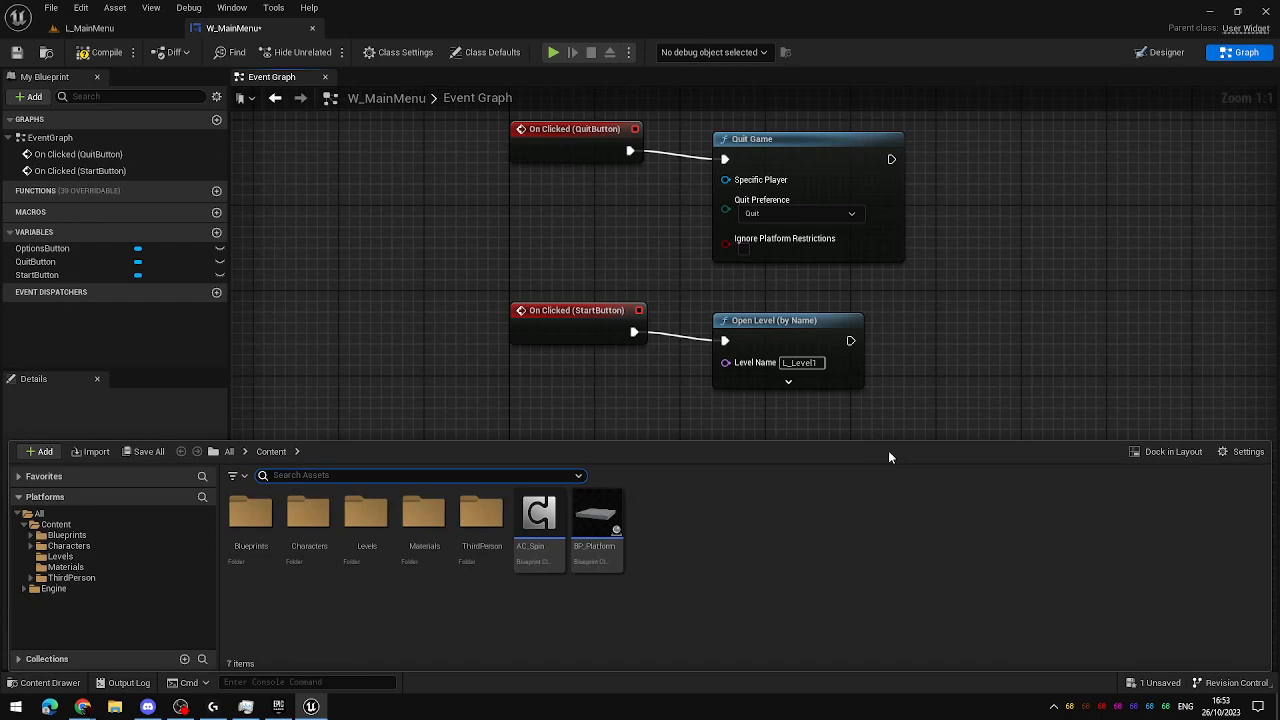
pyautogui.doubleClick(343, 561)
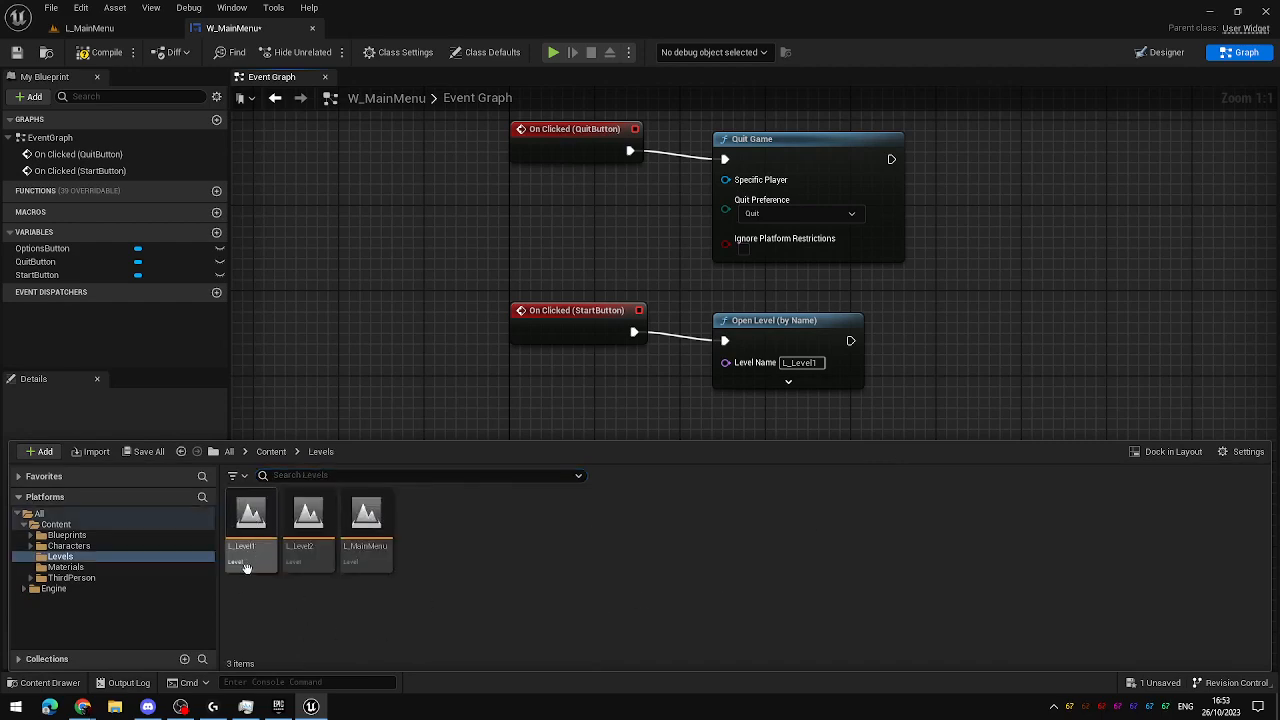
pyautogui.click(449, 399)
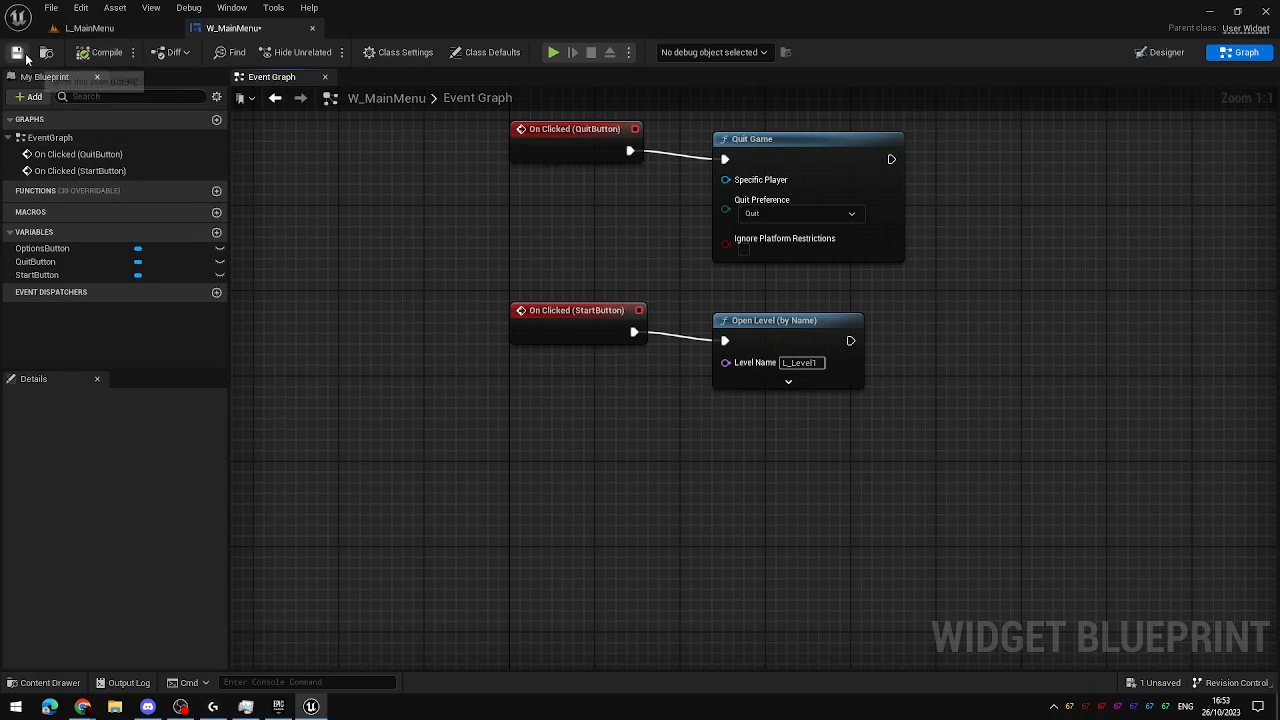
# Play the L_MainMenu level, test the Start Game button by moving the character in the opened level, and stop the preview.
pyautogui.click(89, 28)
pyautogui.click(297, 52)
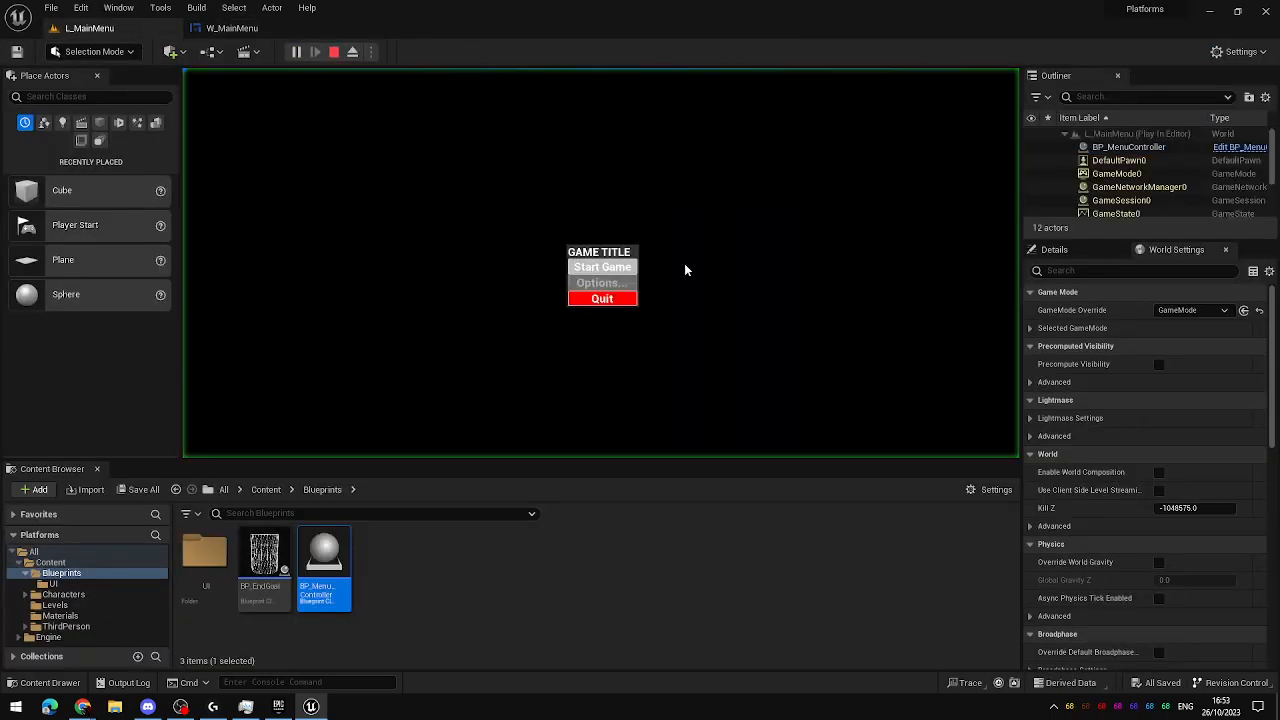
pyautogui.click(620, 272)
pyautogui.press('w')
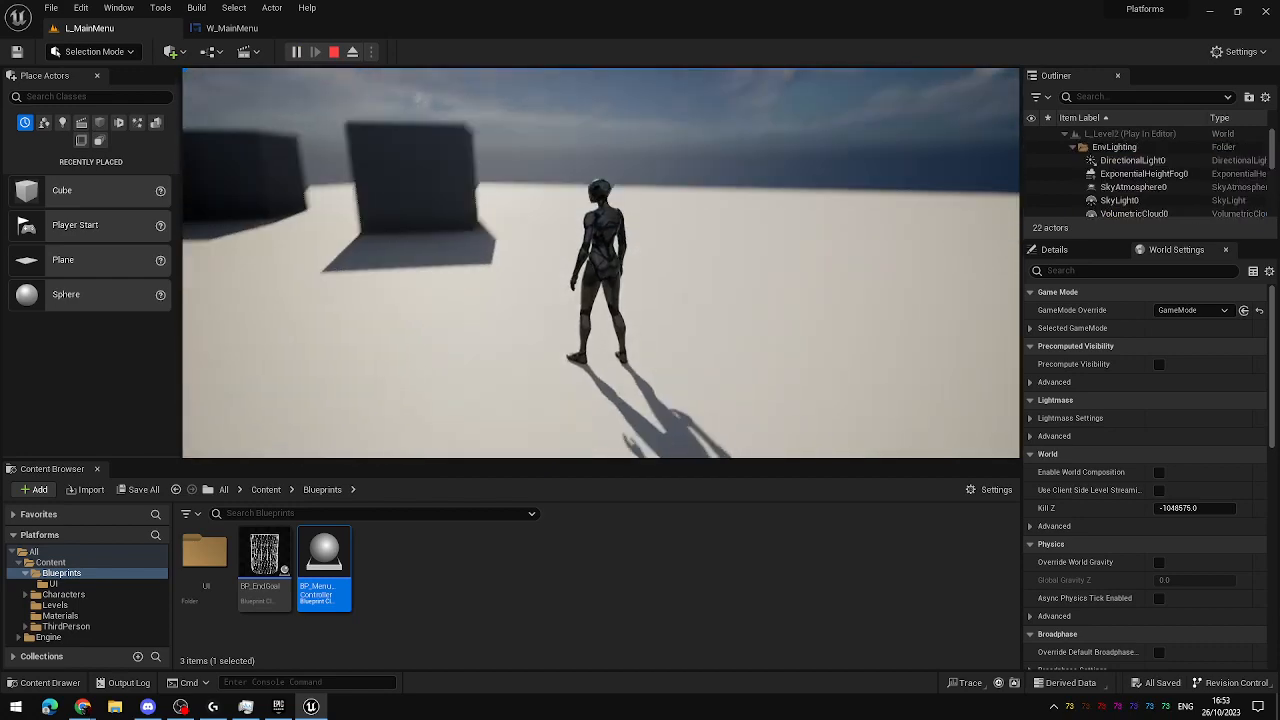
pyautogui.press('Escape')
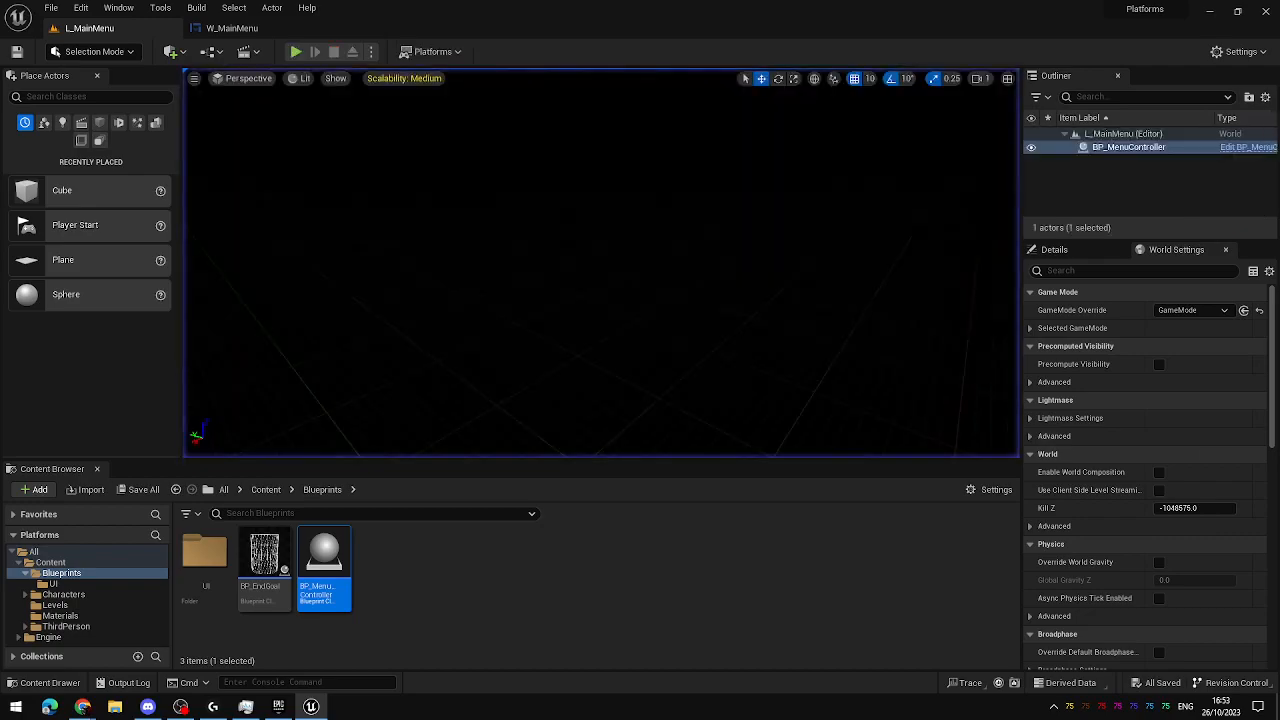